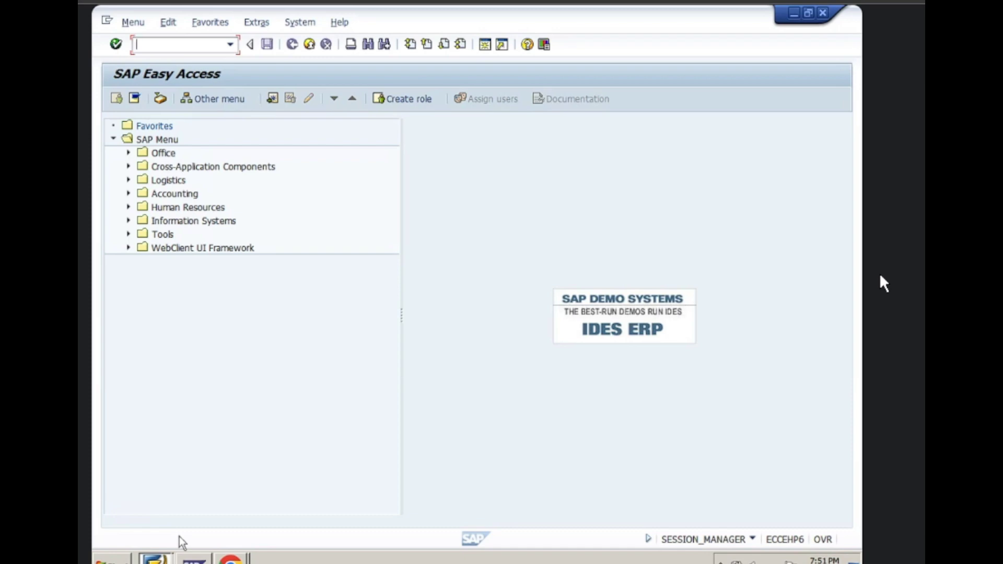
pyautogui.hscroll(6, 856, 254)
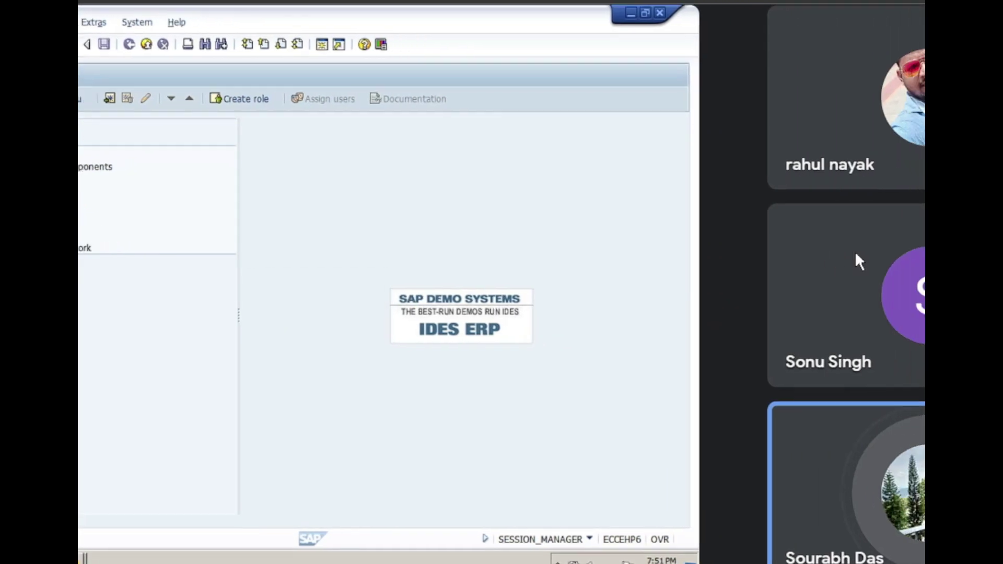
pyautogui.hscroll(-6, 854, 251)
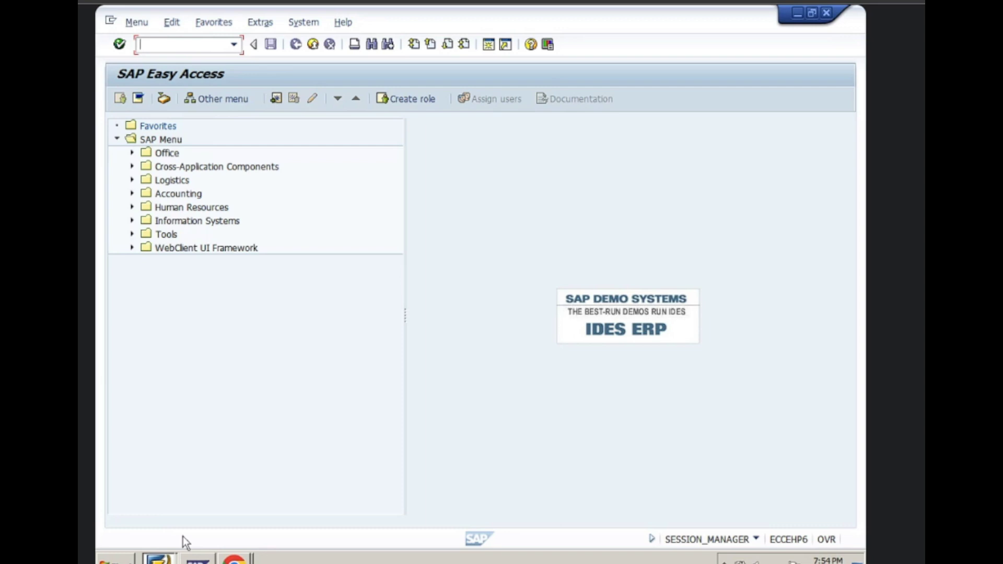
# Step: Open transaction VB01 and start a new listing with list/exclusion type A001 (Listing)
pyautogui.write('vb01')
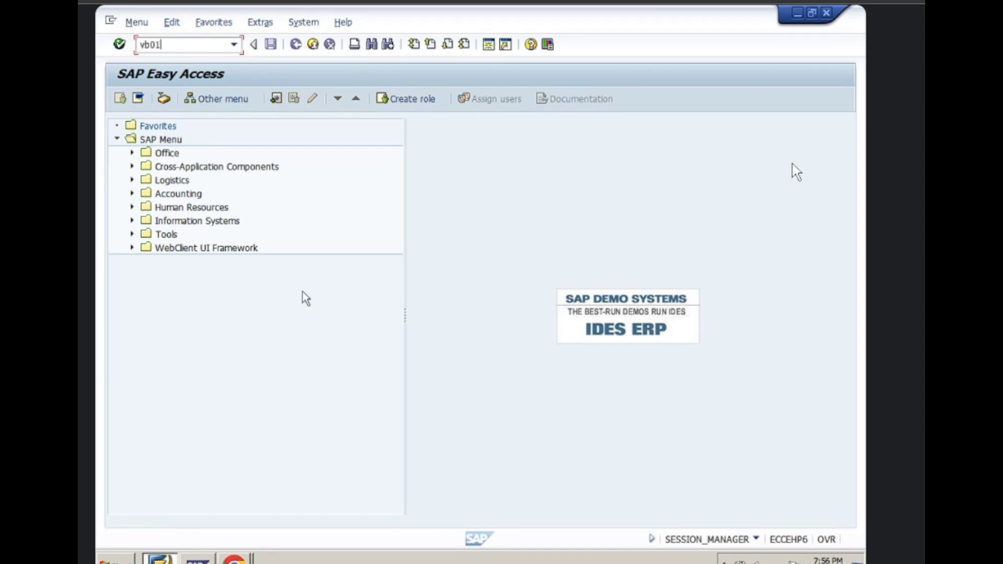
pyautogui.press('Return')
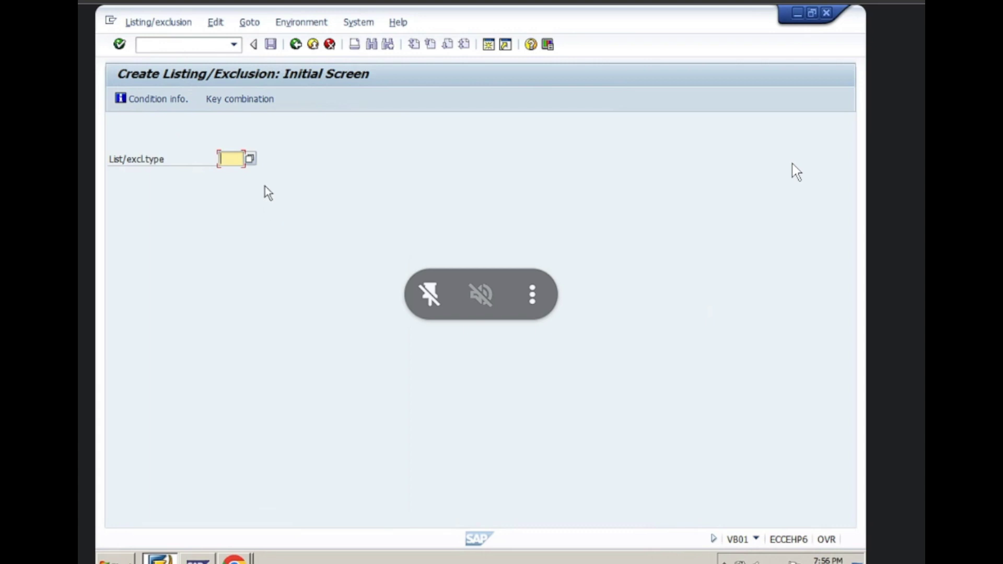
pyautogui.click(250, 159)
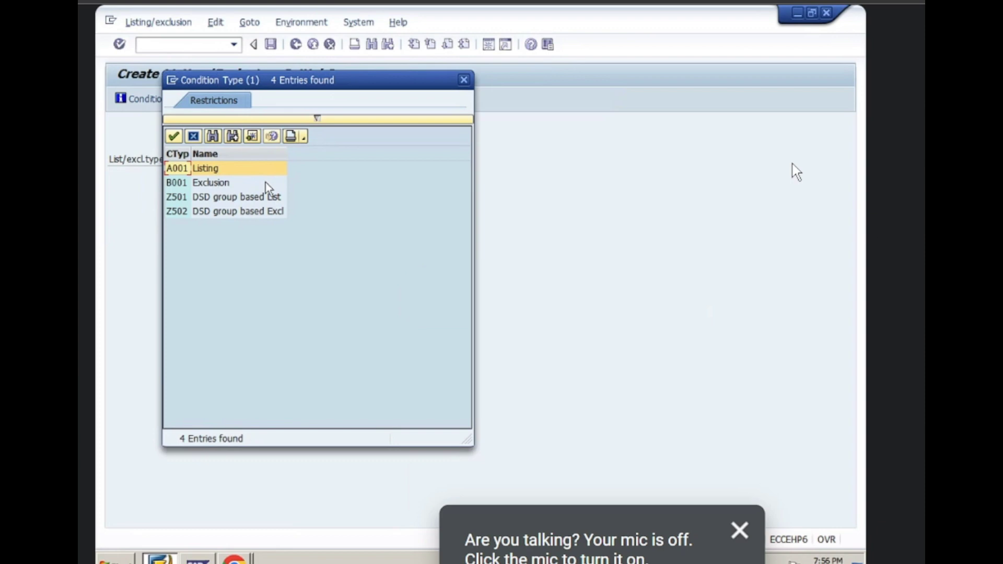
pyautogui.click(740, 530)
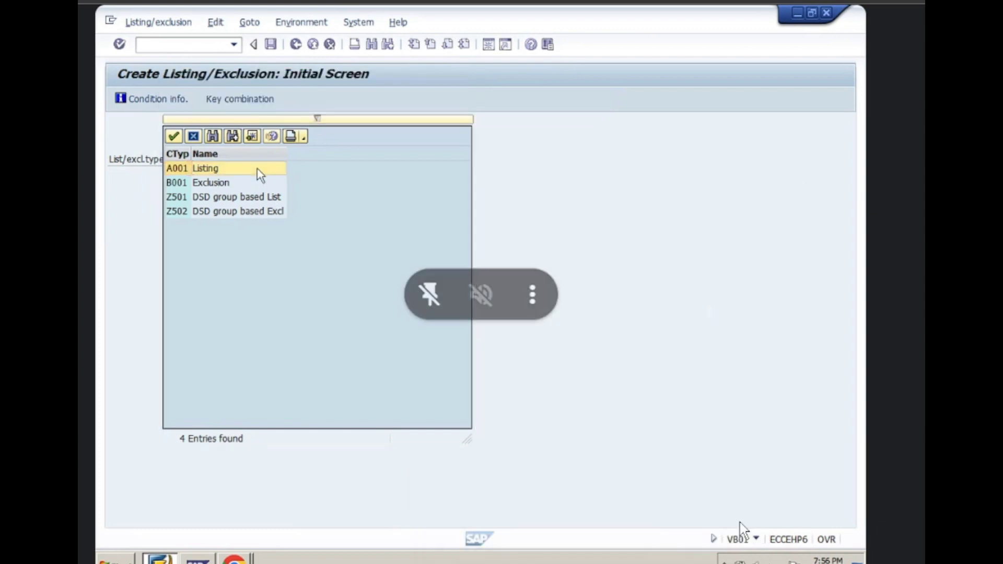
pyautogui.doubleClick(257, 168)
pyautogui.press('Return')
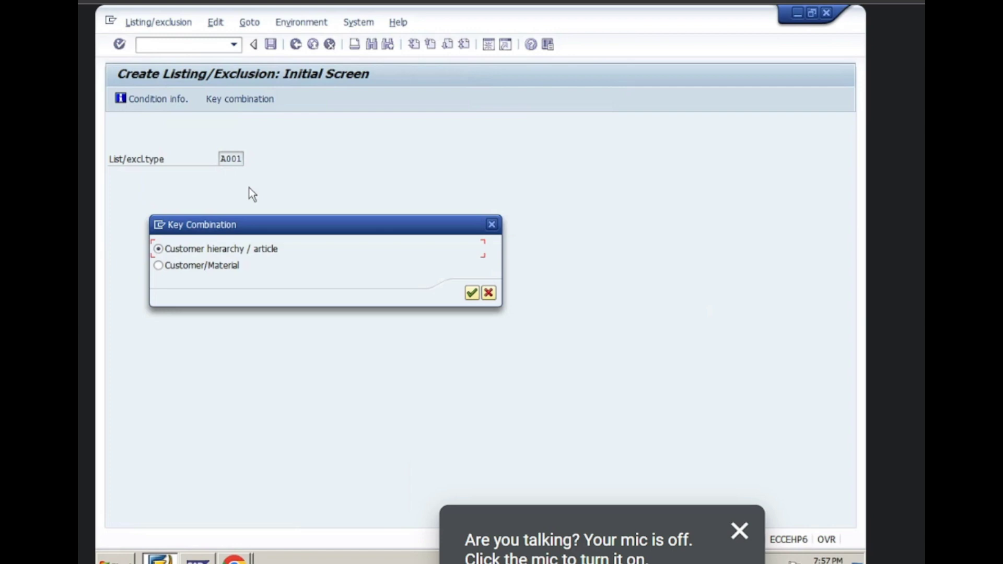
# Step: Choose Customer/Material as the key combination for the listing
pyautogui.click(168, 265)
pyautogui.click(472, 294)
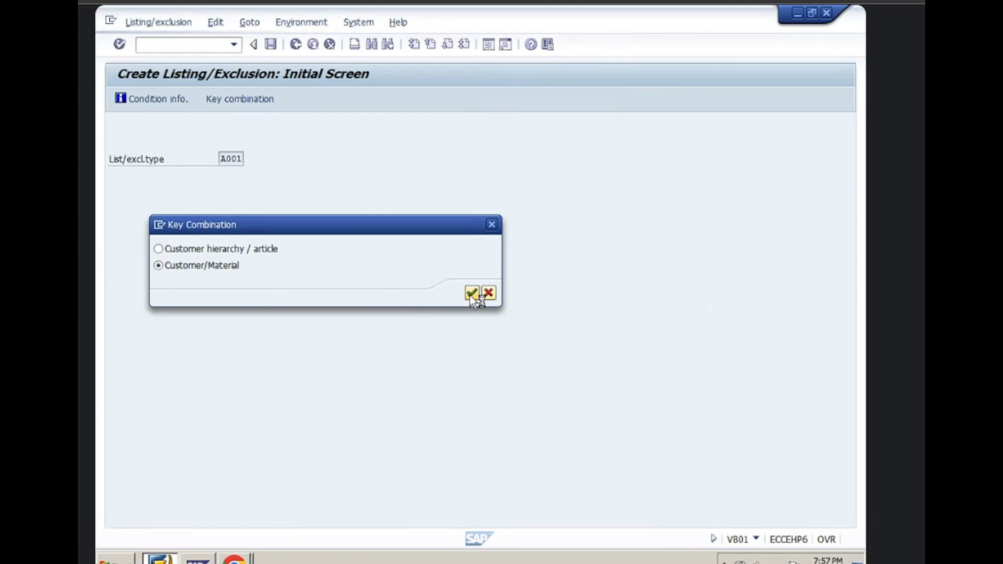
pyautogui.click(470, 296)
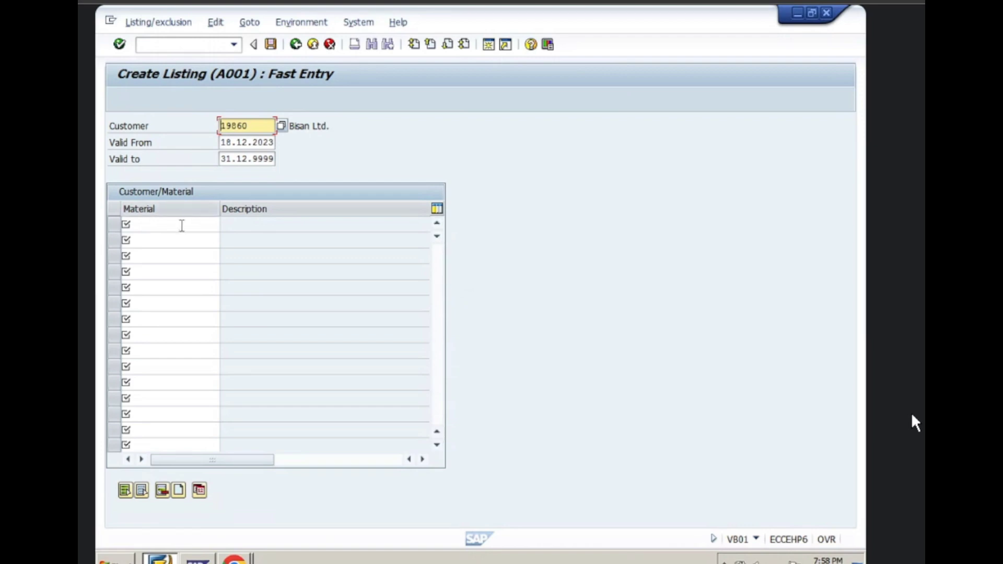
# Step: Add materials 2118 and 2121 to the first two rows of the customer's listing
pyautogui.click(182, 226)
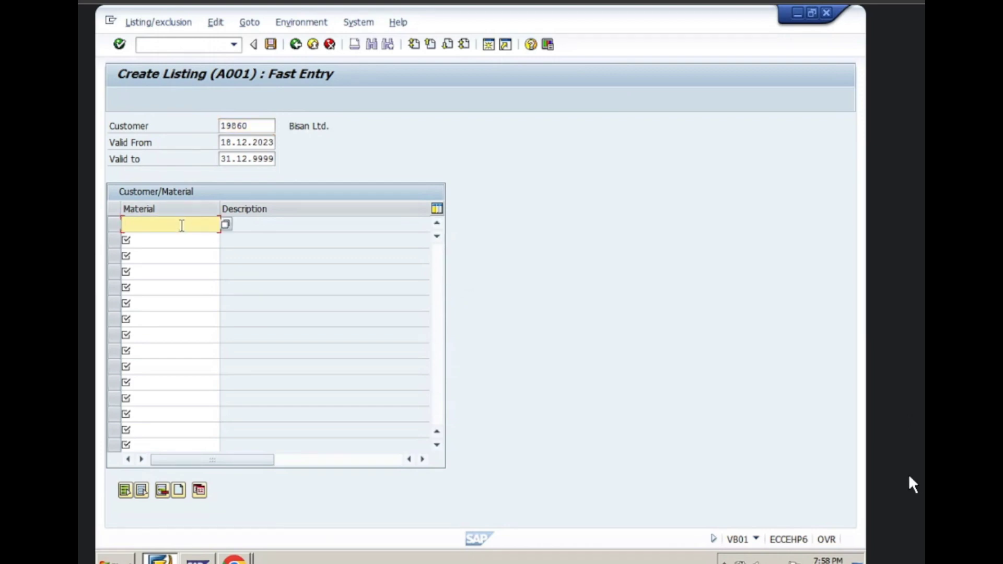
pyautogui.write('2')
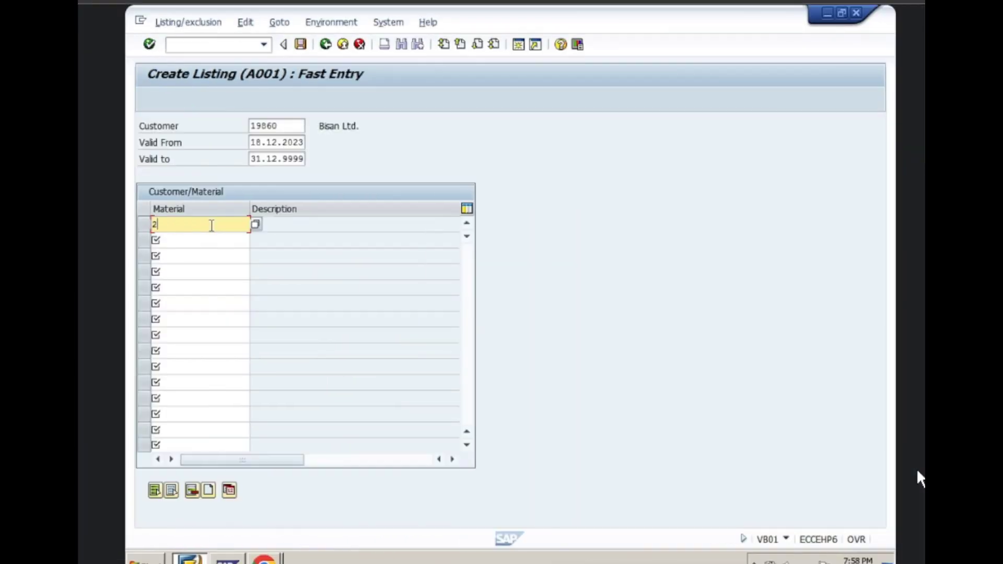
pyautogui.write('118')
pyautogui.press('Return')
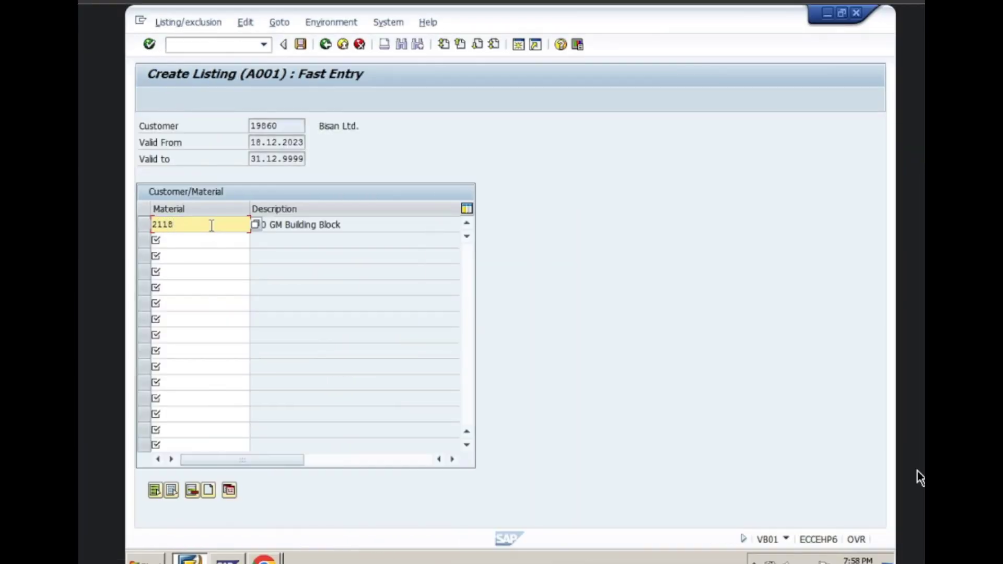
pyautogui.click(207, 241)
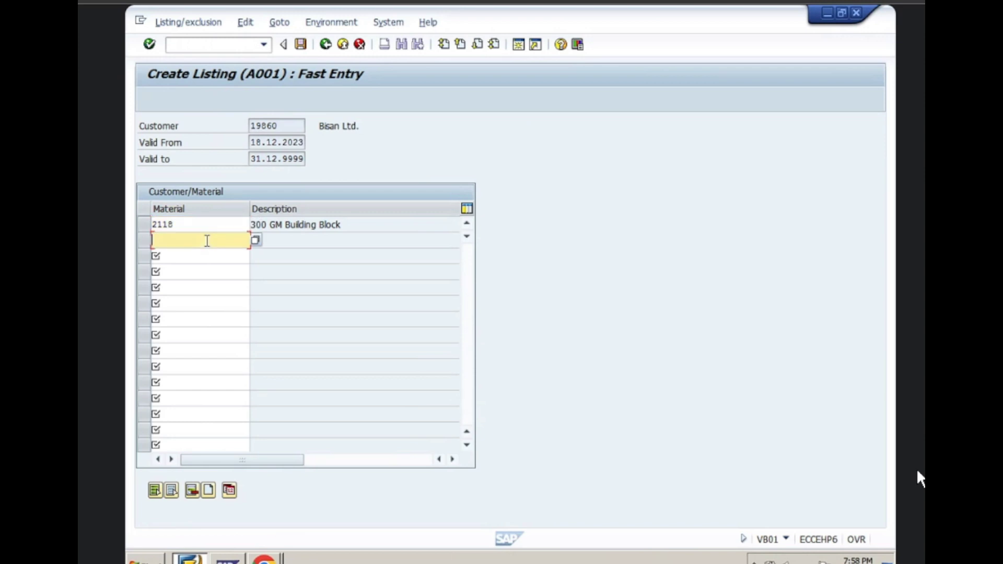
pyautogui.write('2121')
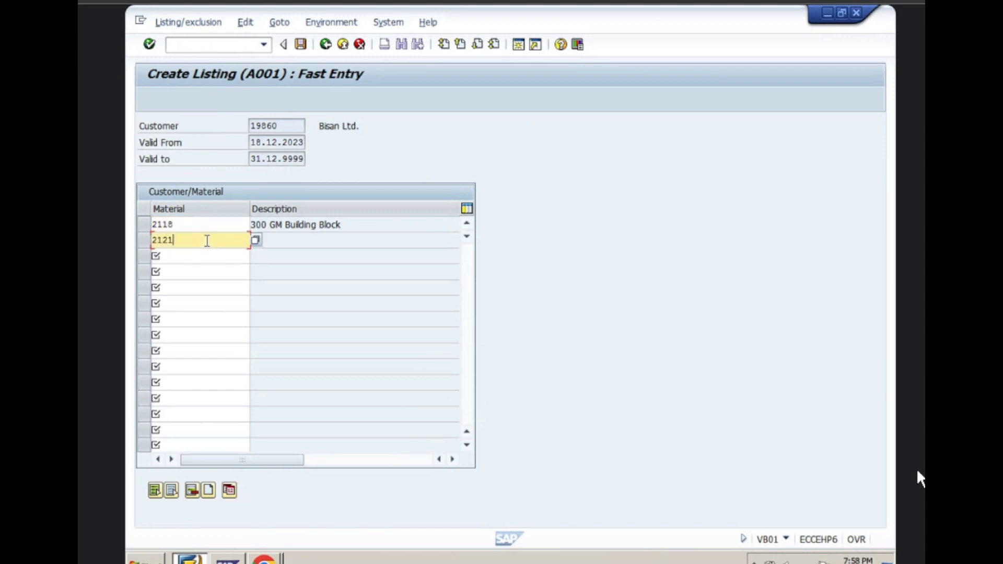
pyautogui.press('Return')
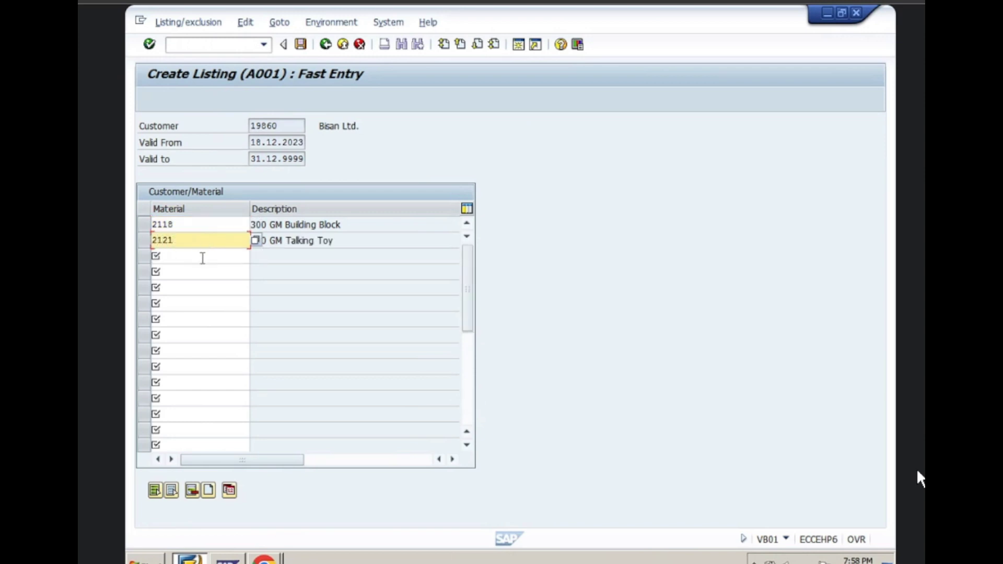
pyautogui.click(203, 257)
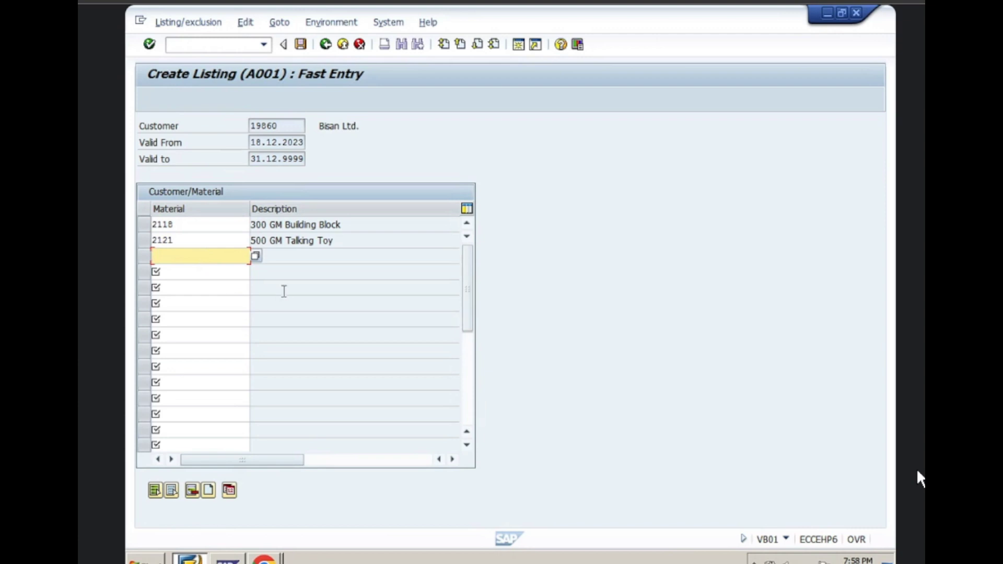
# Step: Save the listing condition records and return to the SAP Easy Access screen
pyautogui.click(301, 47)
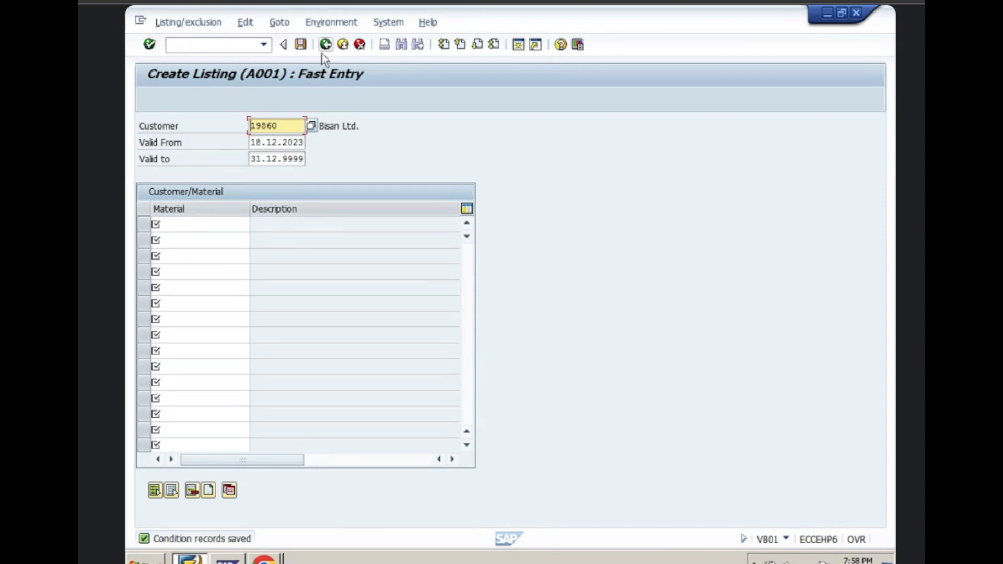
pyautogui.click(325, 46)
pyautogui.click(323, 49)
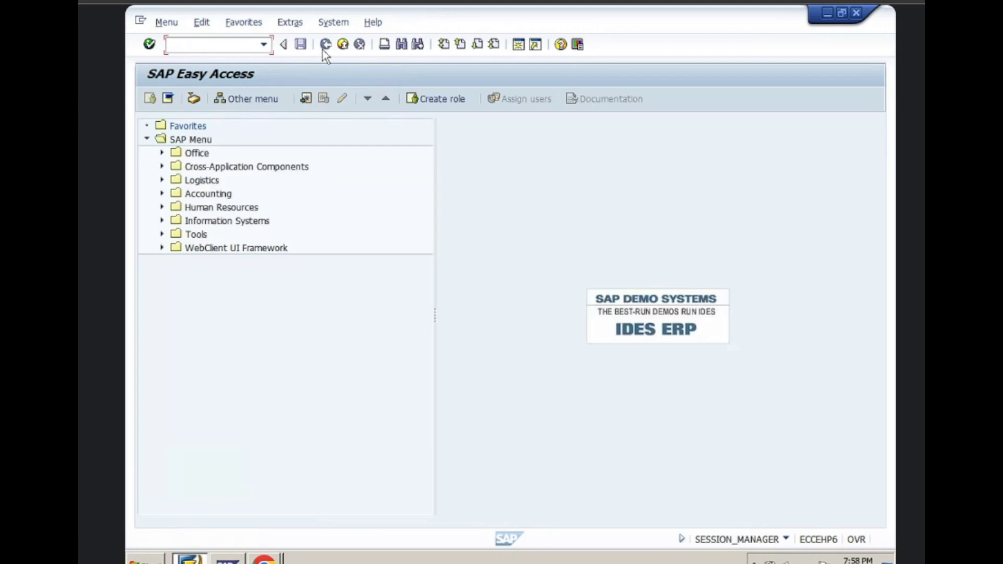
# Step: Open transaction VA01 and start a sales order of type OR with the preset organizational data
pyautogui.write('va01')
pyautogui.press('Return')
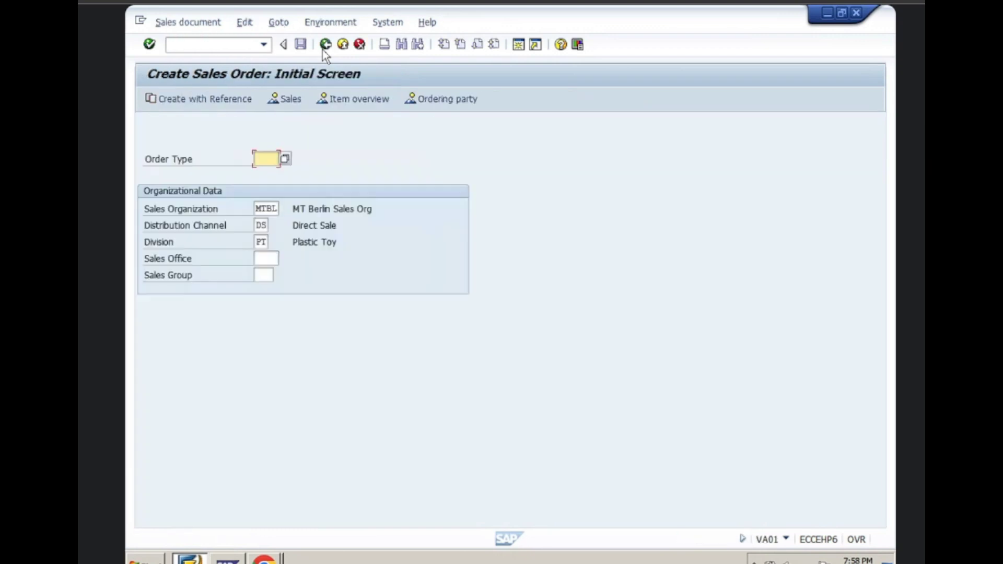
pyautogui.press('BackSpace')
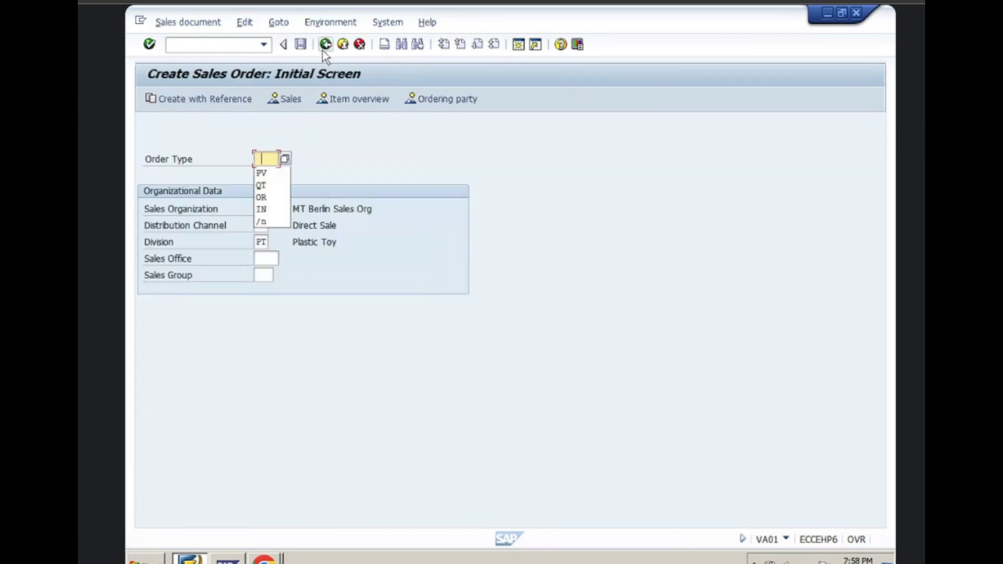
pyautogui.press('Down')
pyautogui.press('Down')
pyautogui.press('Down')
pyautogui.press('Return')
pyautogui.press('Return')
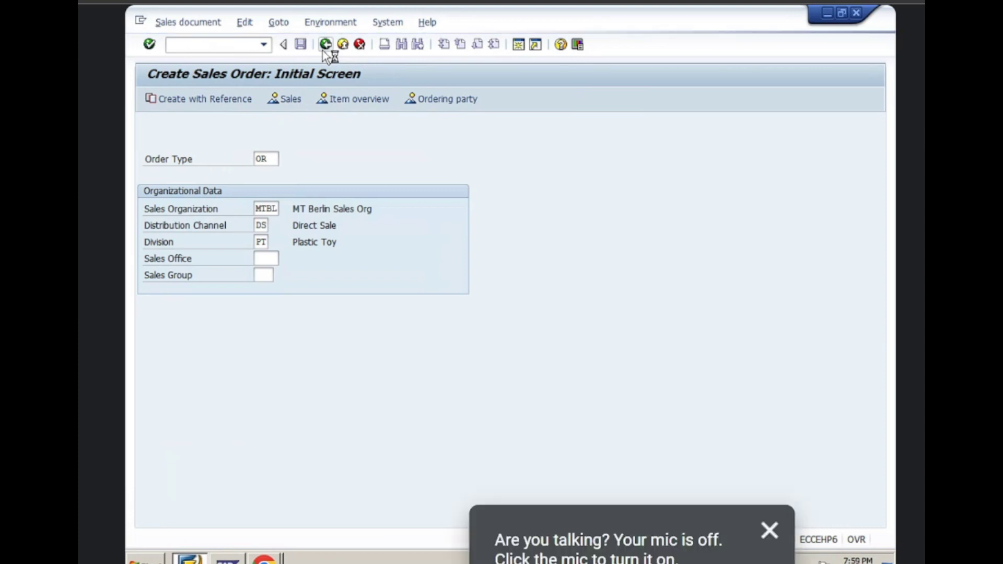
pyautogui.click(768, 530)
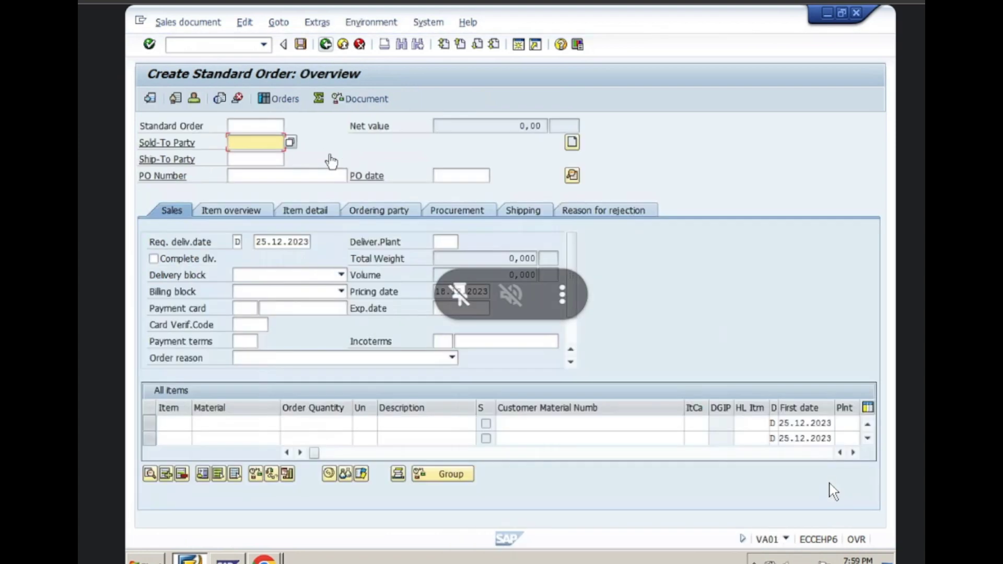
# Step: Enter the customer number of Bisan Ltd. as sold-to party and accept the same company as ship-to party
pyautogui.write('1')
pyautogui.press('Down')
pyautogui.press('Return')
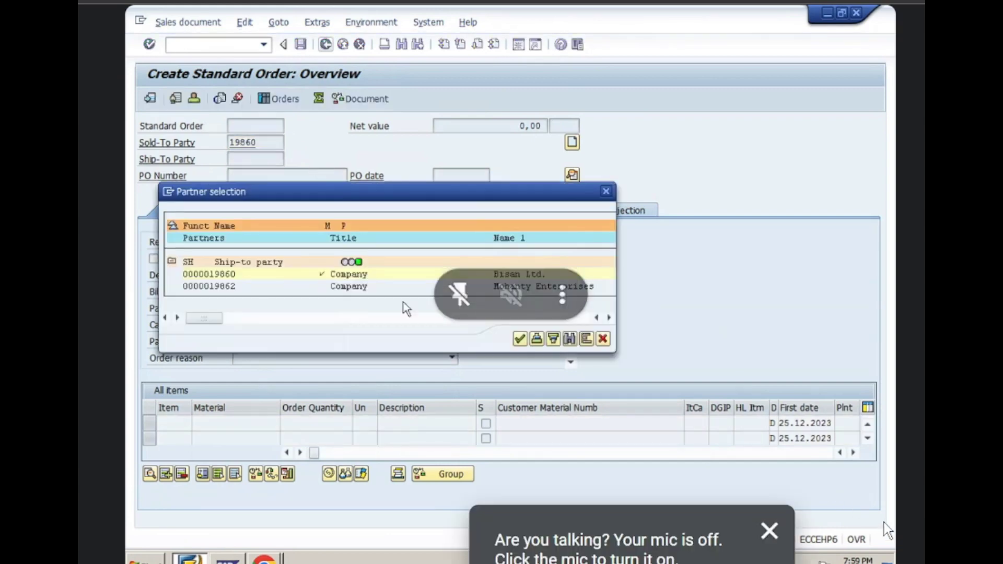
pyautogui.click(775, 543)
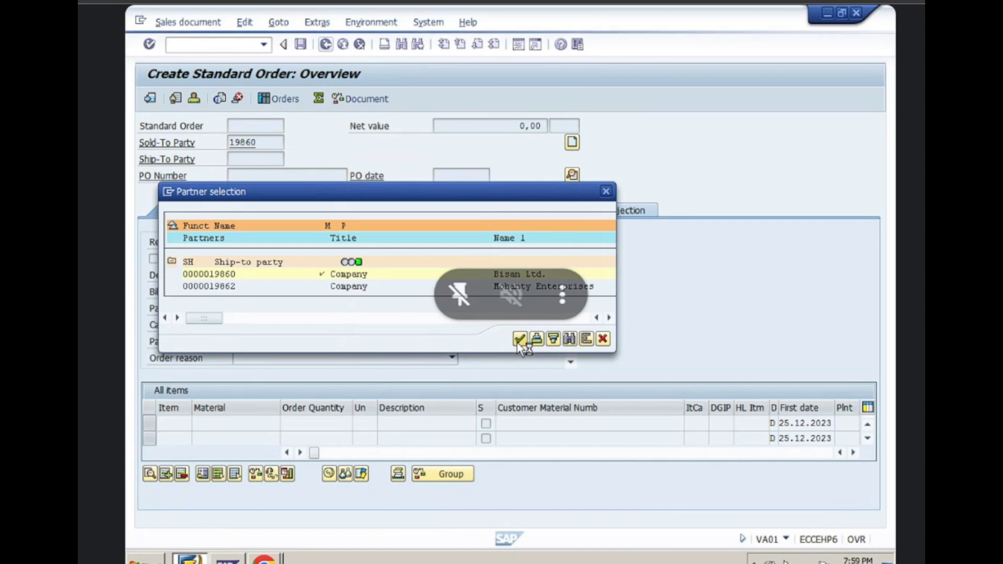
pyautogui.click(520, 340)
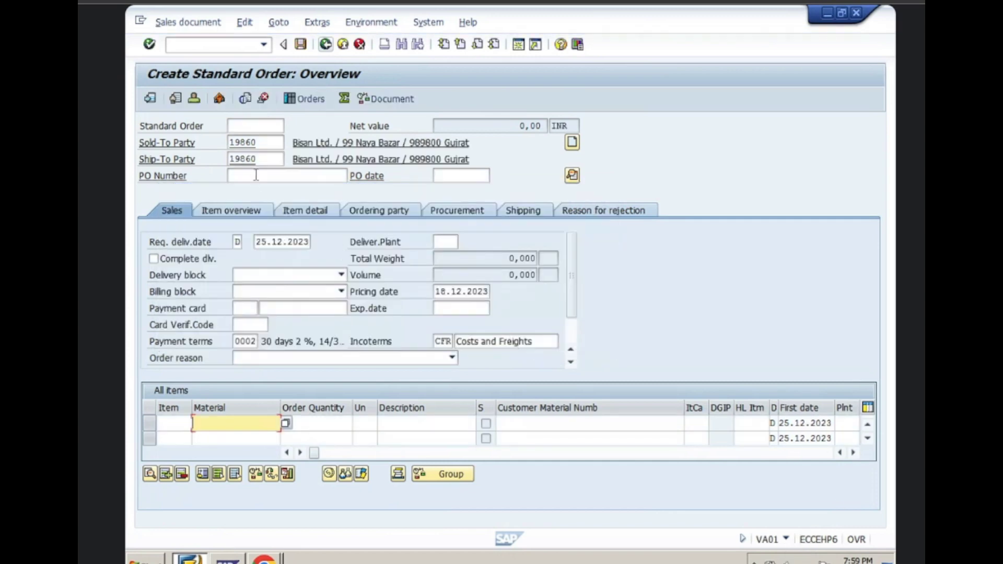
# Step: Enter the customer's purchase order number and set the PO date to 08.12.2023
pyautogui.click(256, 175)
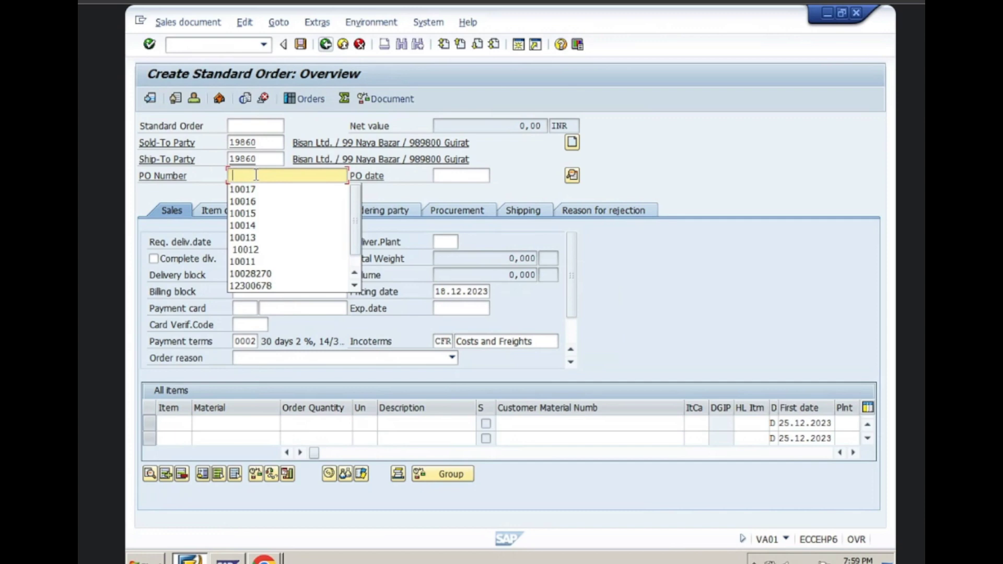
pyautogui.write('1')
pyautogui.press('BackSpace')
pyautogui.press('BackSpace')
pyautogui.write('1001')
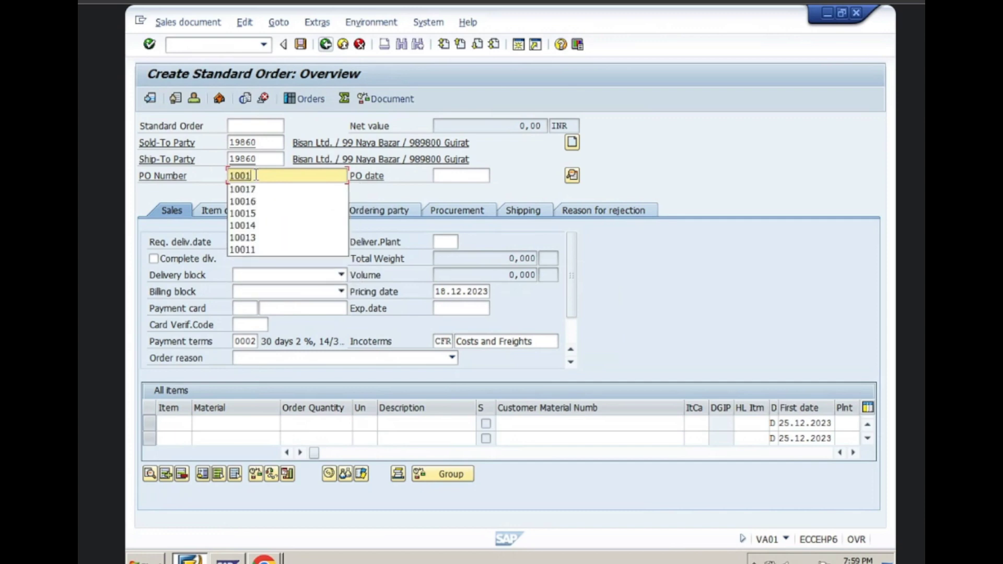
pyautogui.write('8')
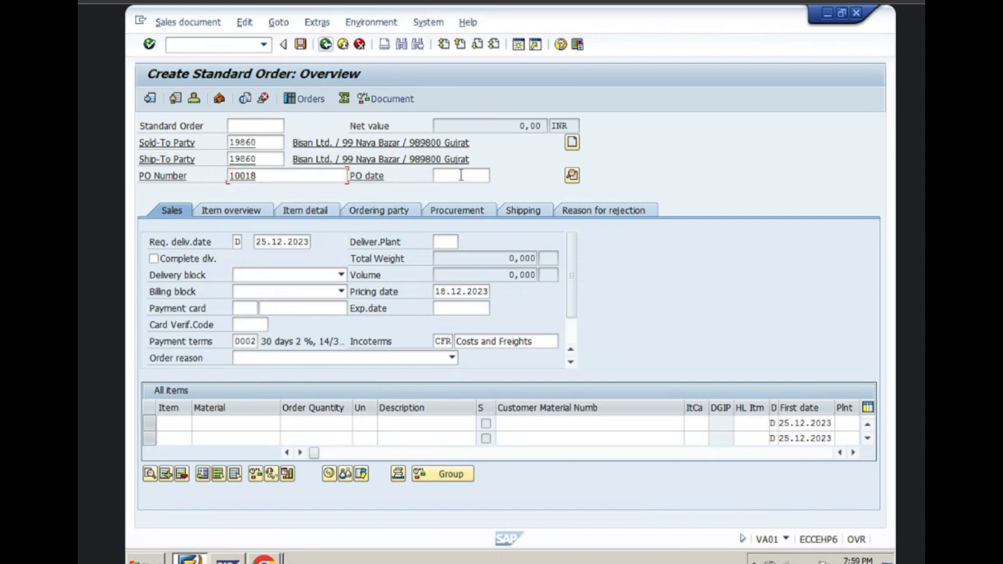
pyautogui.click(461, 175)
pyautogui.click(460, 189)
# Step: Add material 2118 as the first order item, continuing past the open quotations and the information message
pyautogui.click(216, 423)
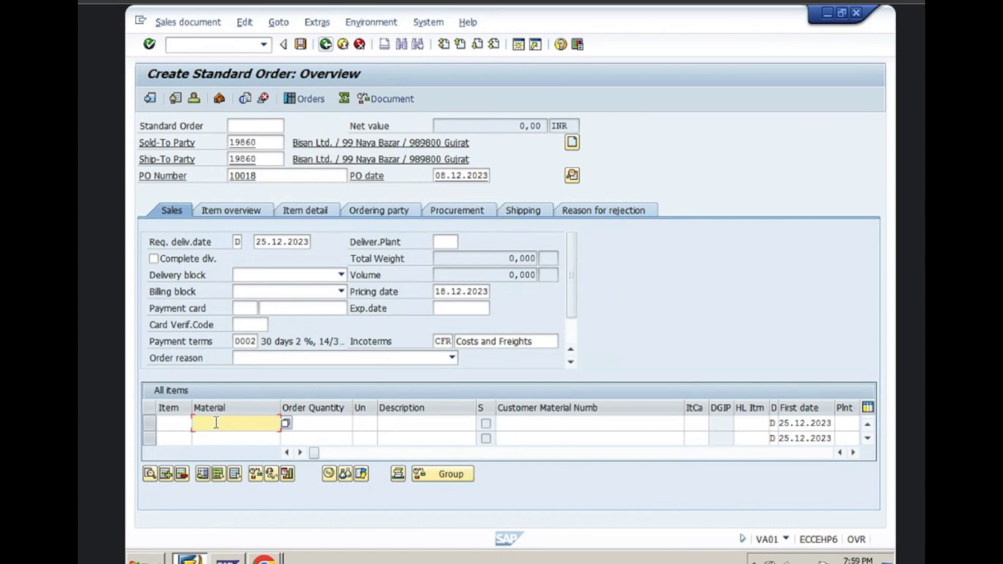
pyautogui.click(216, 422)
pyautogui.press('Down')
pyautogui.press('Return')
pyautogui.press('Return')
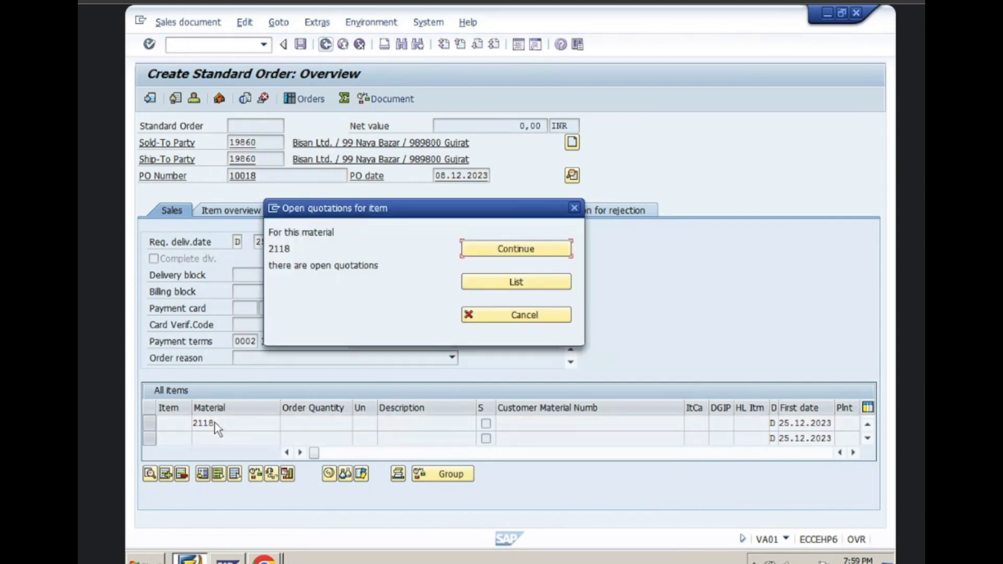
pyautogui.click(492, 249)
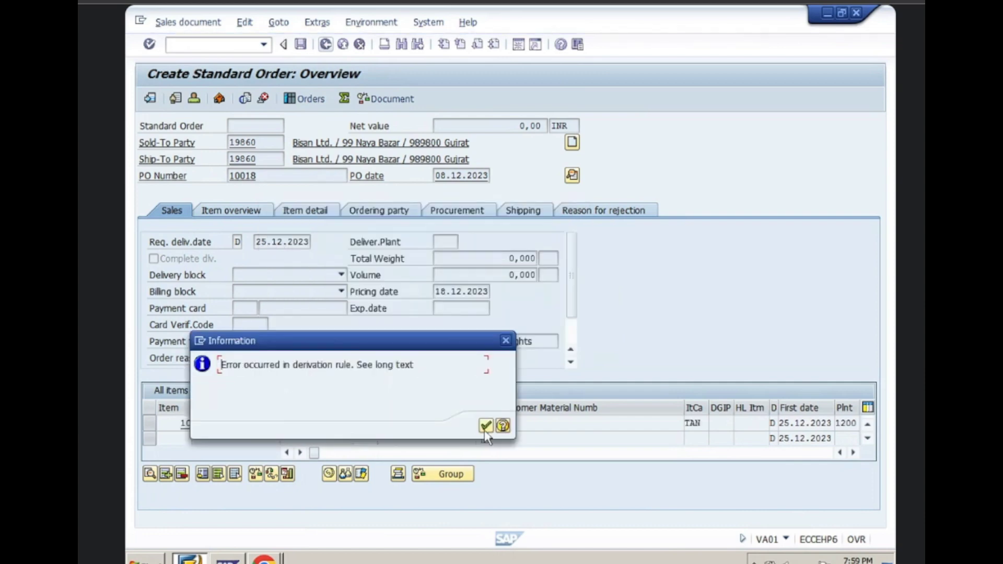
pyautogui.click(485, 427)
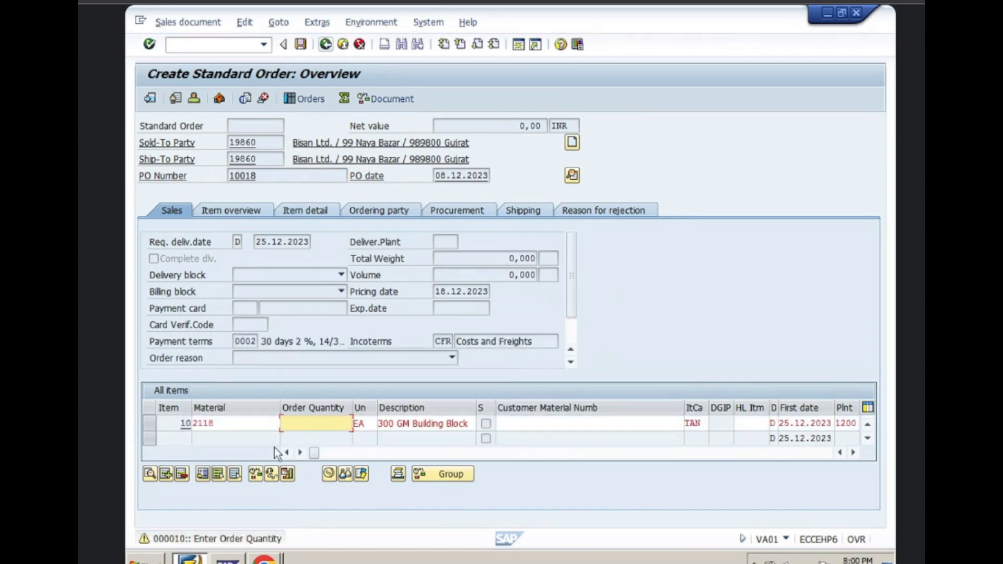
# Step: Set the order quantity of material 2118 to 20 and acknowledge the information messages
pyautogui.write('20')
pyautogui.press('Return')
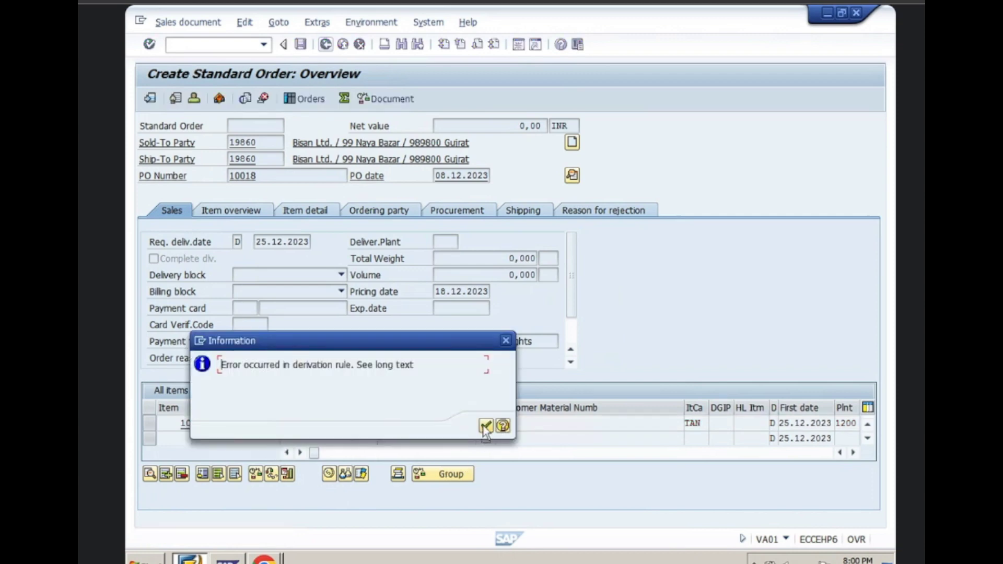
pyautogui.click(484, 425)
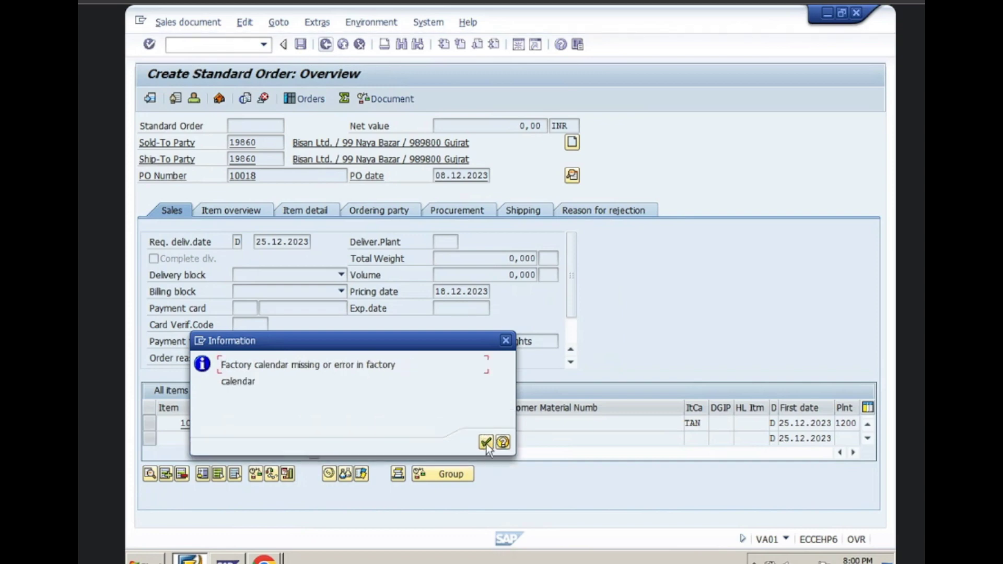
pyautogui.click(486, 442)
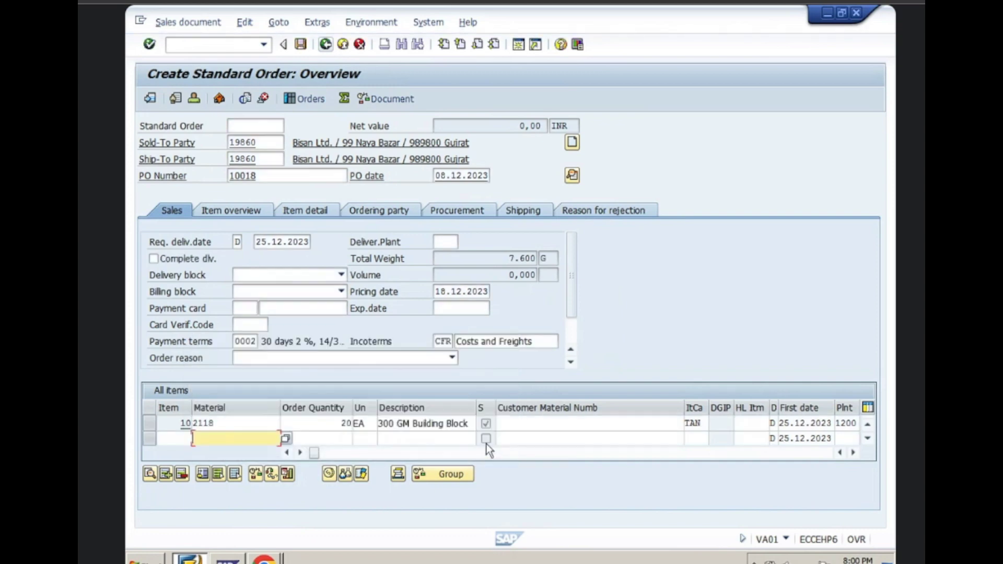
# Step: Add material 2121 as the second order item, continuing past the open quotations and the information message
pyautogui.press('BackSpace')
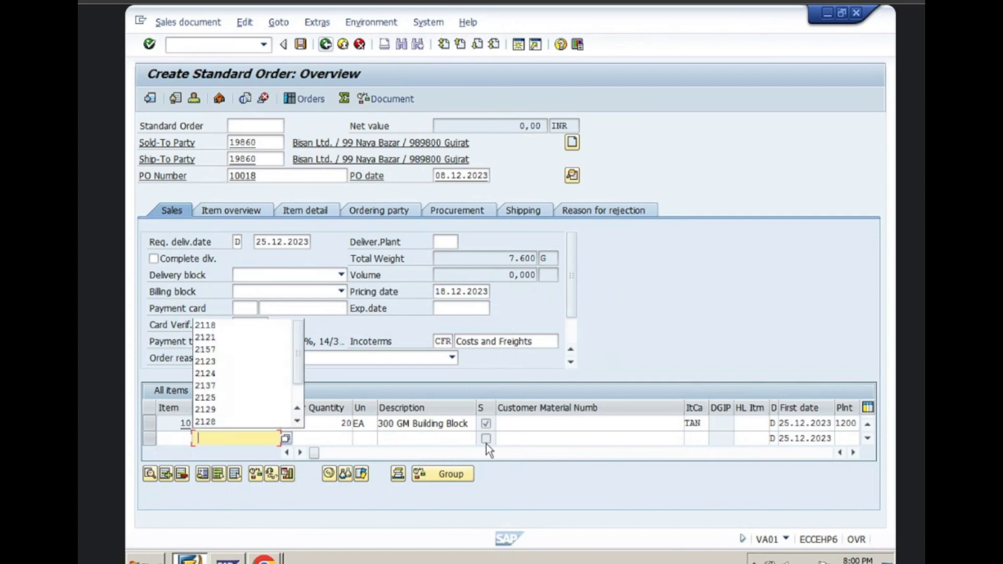
pyautogui.press('Down')
pyautogui.press('Down')
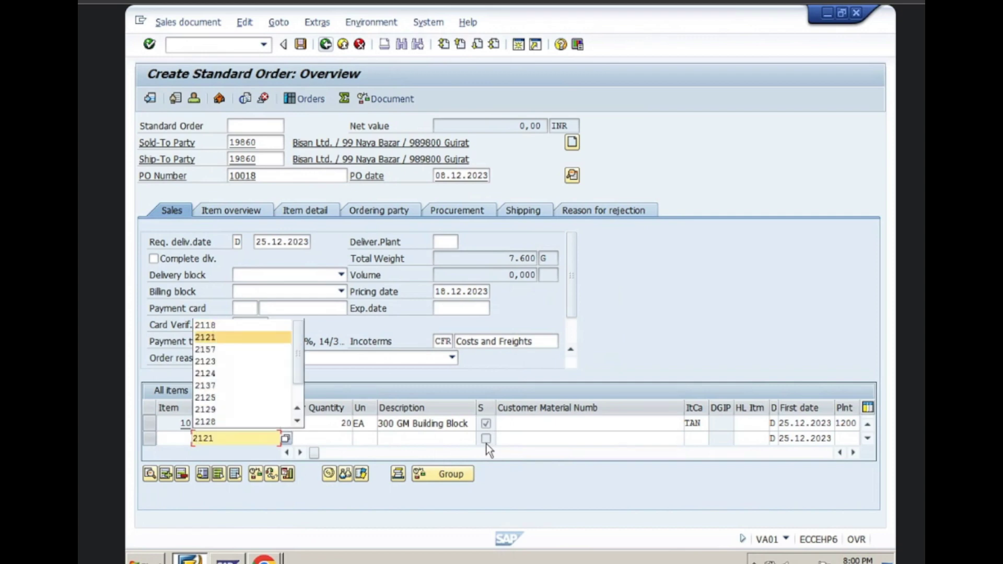
pyautogui.press('Return')
pyautogui.press('Return')
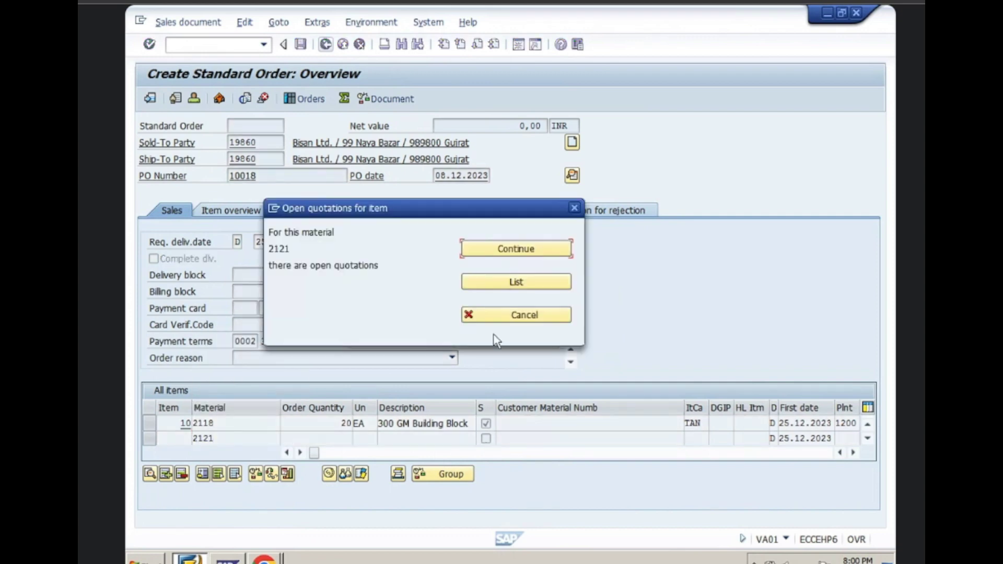
pyautogui.click(515, 249)
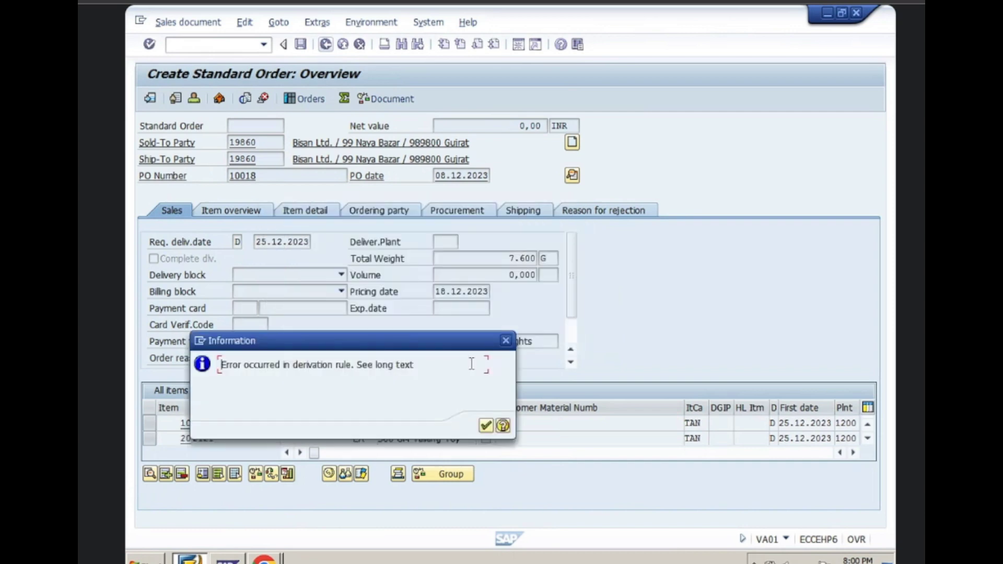
pyautogui.click(486, 425)
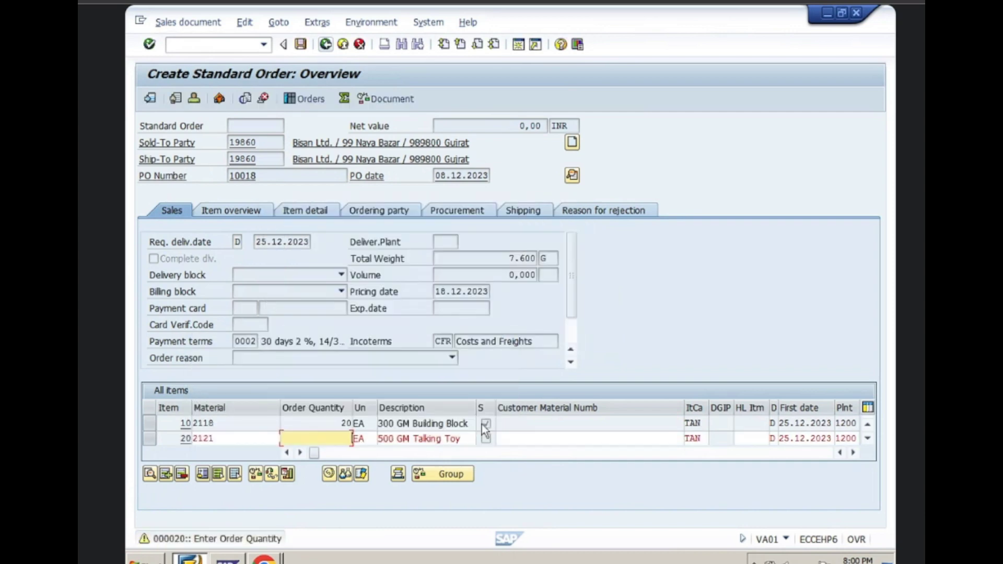
# Step: Set the order quantity of material 2121 to 20 and acknowledge the information message
pyautogui.write('20')
pyautogui.press('Return')
pyautogui.click(481, 424)
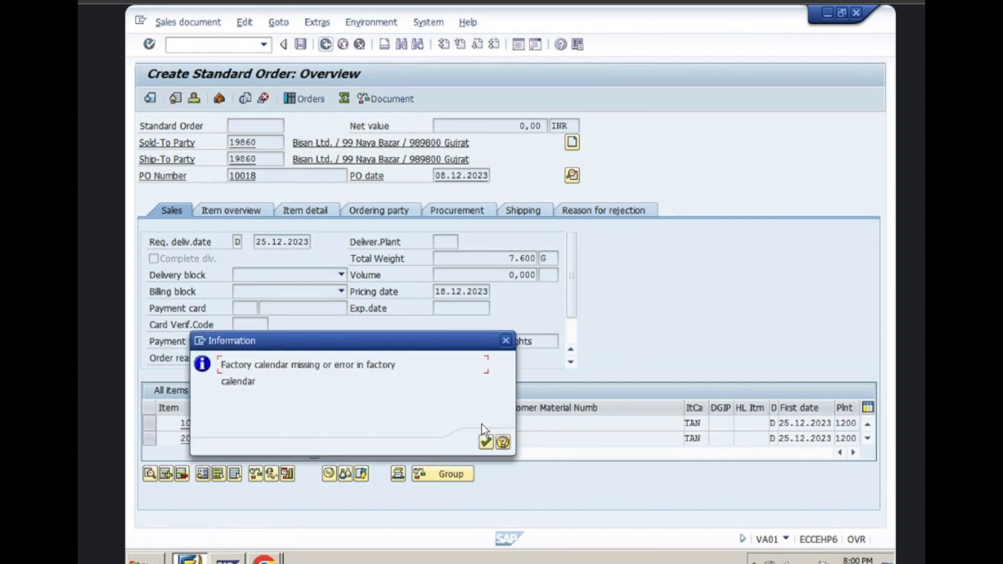
pyautogui.click(485, 441)
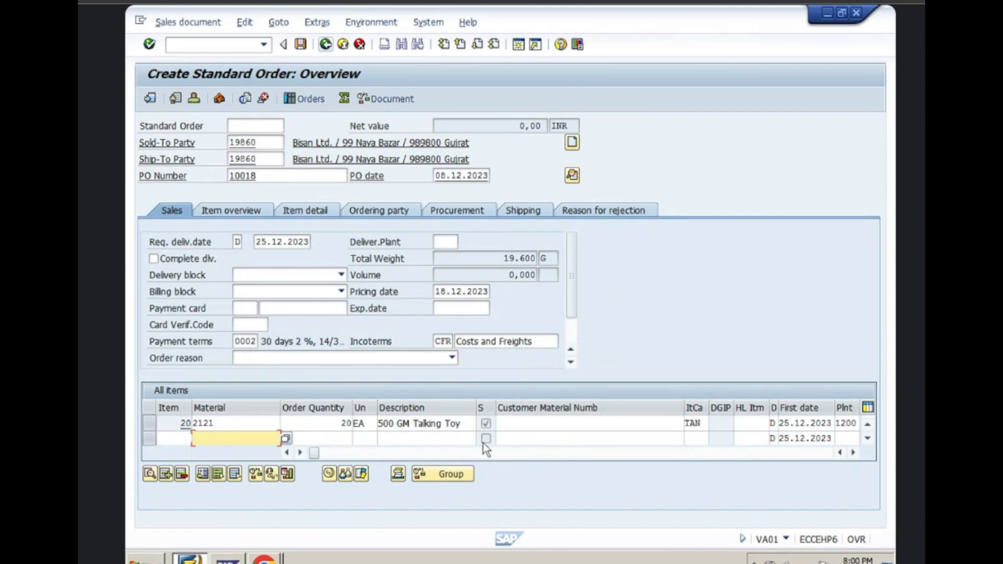
# Step: Try to add material 2123 as the third order item, then clear the entry
pyautogui.write('2123')
pyautogui.press('Return')
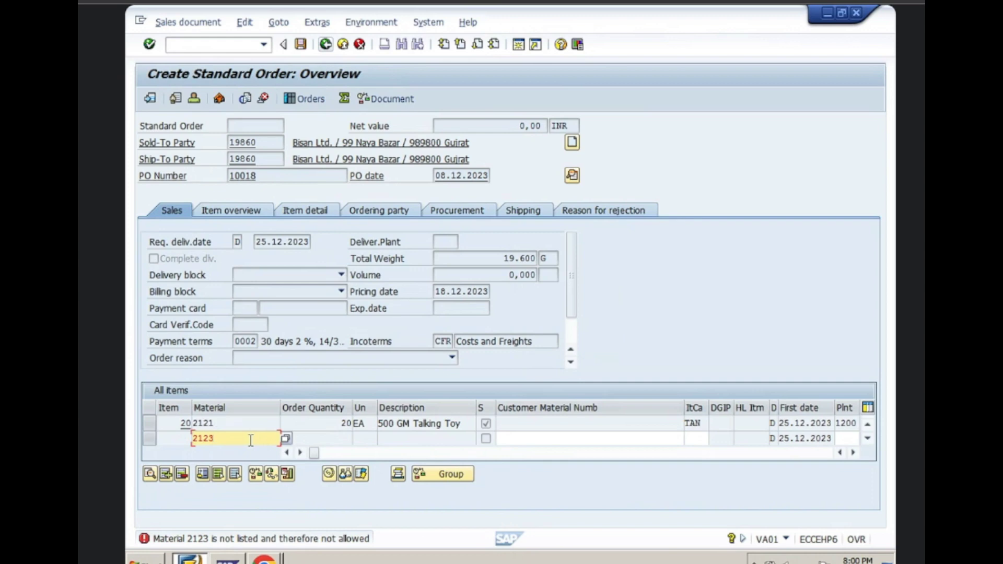
pyautogui.press('BackSpace')
pyautogui.press('BackSpace')
pyautogui.press('BackSpace')
pyautogui.press('BackSpace')
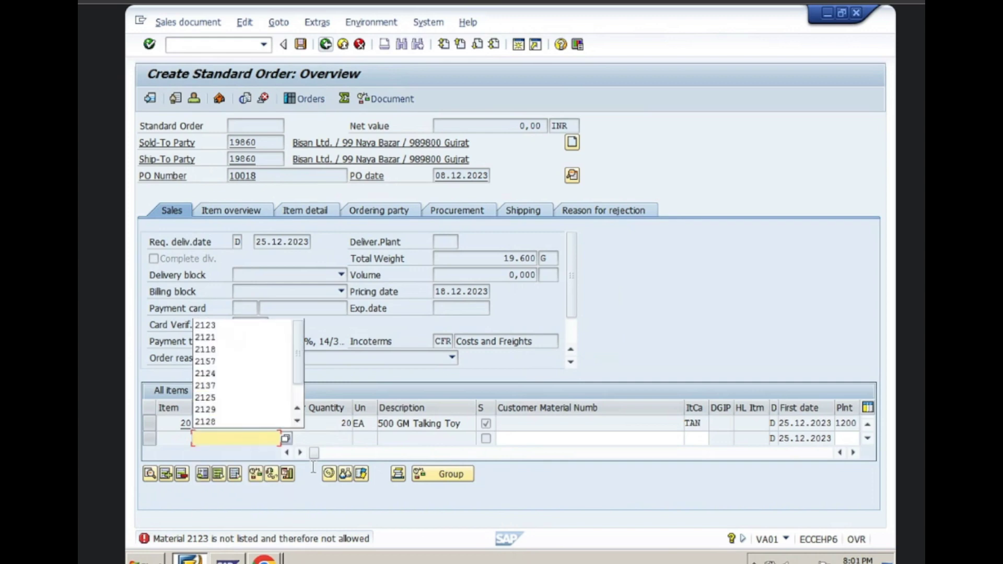
pyautogui.press('Escape')
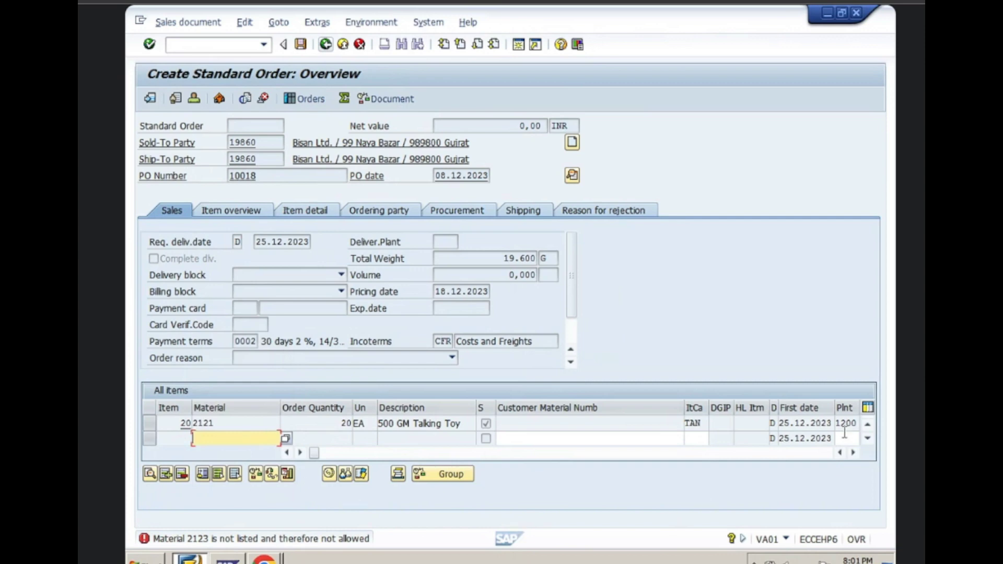
pyautogui.press('Return')
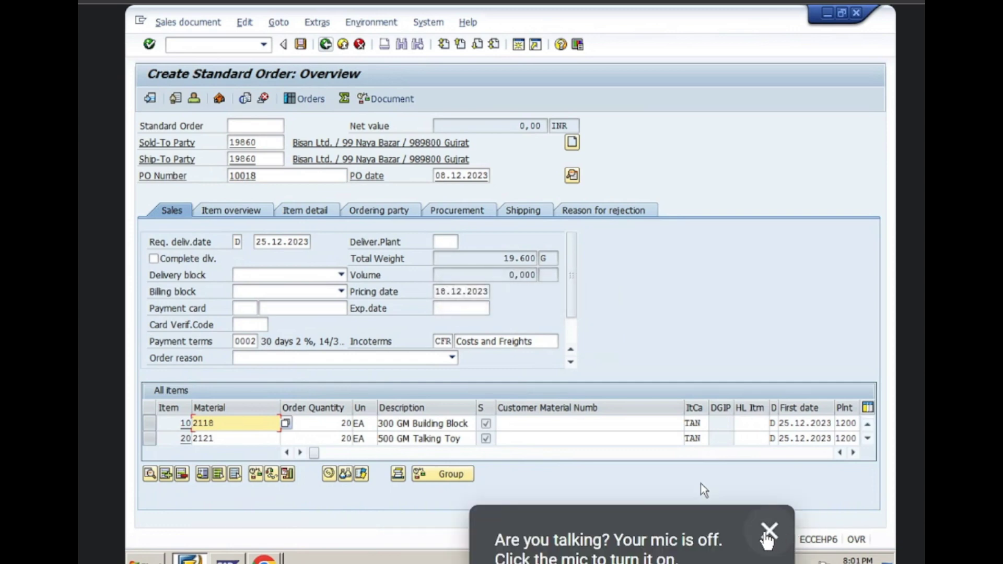
pyautogui.click(767, 536)
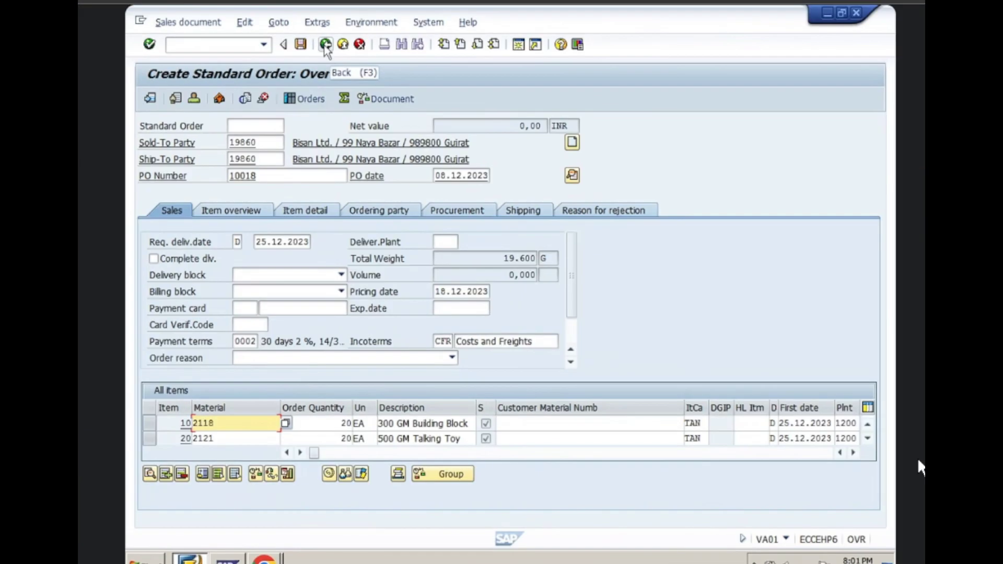
# Step: Leave the standard order without saving it and return to the SAP Easy Access screen
pyautogui.click(325, 45)
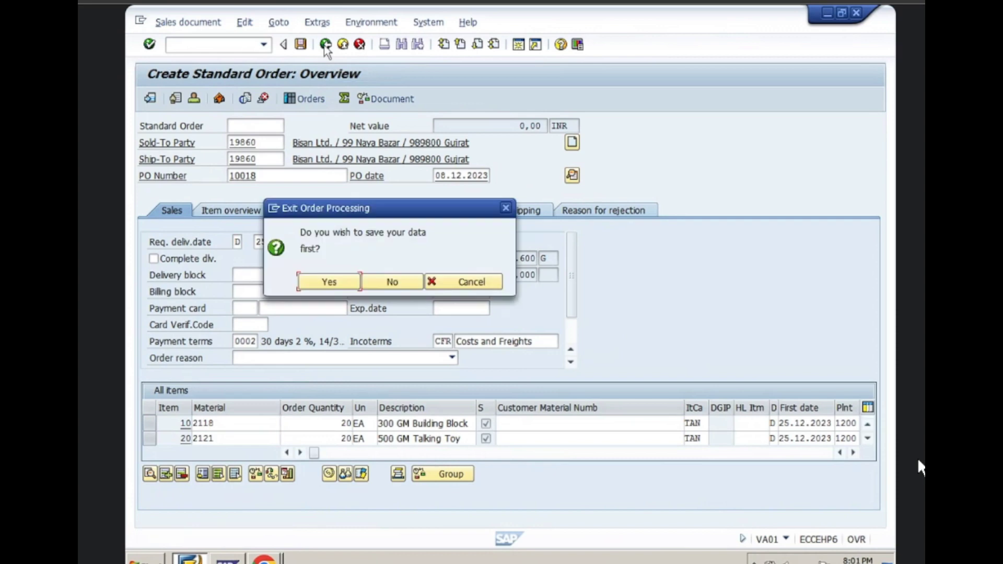
pyautogui.click(385, 280)
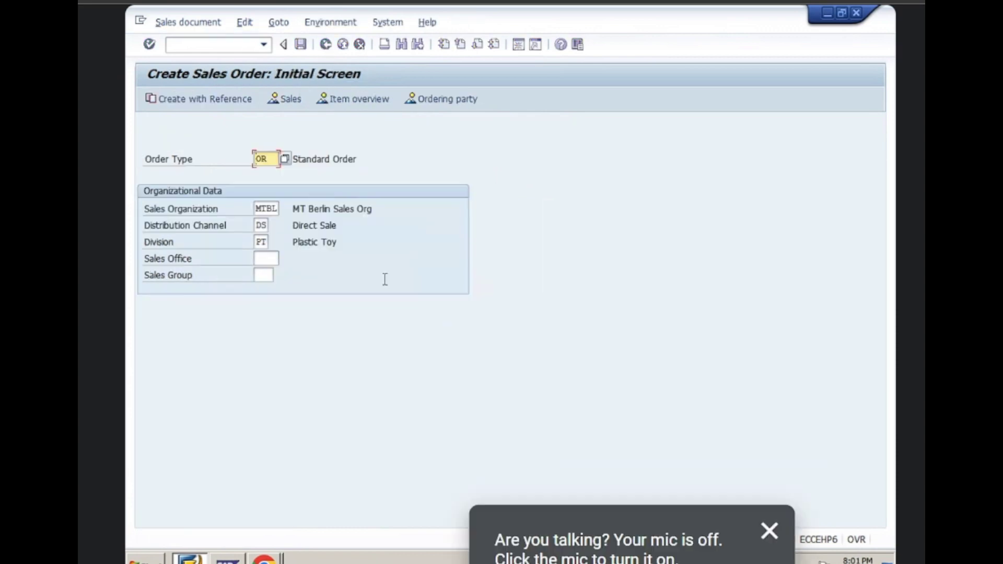
pyautogui.click(325, 44)
pyautogui.click(769, 532)
# Step: Start transaction VB02 for listing type A001 with the Customer/Material key combination
pyautogui.write('vb02')
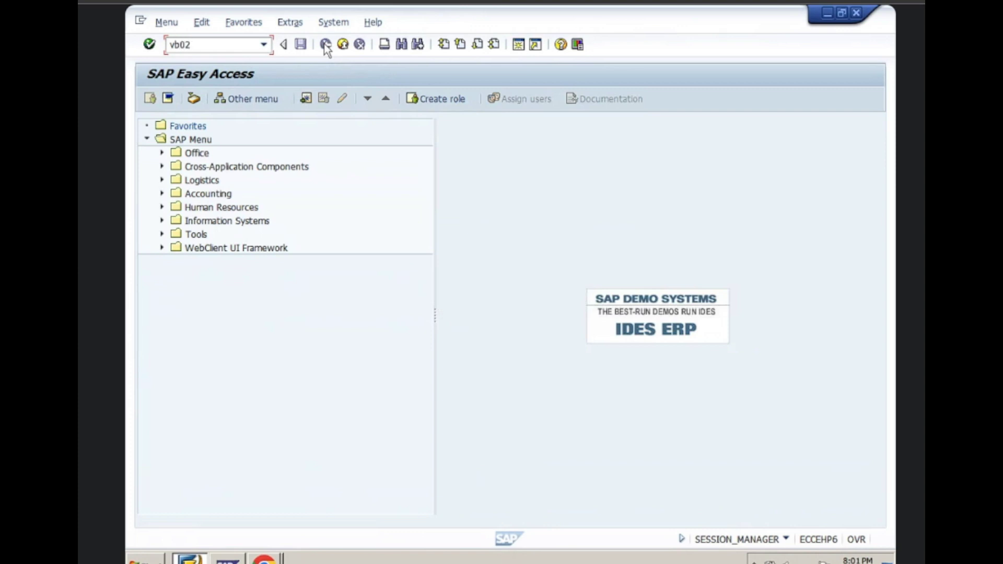
pyautogui.press('Return')
pyautogui.press('Return')
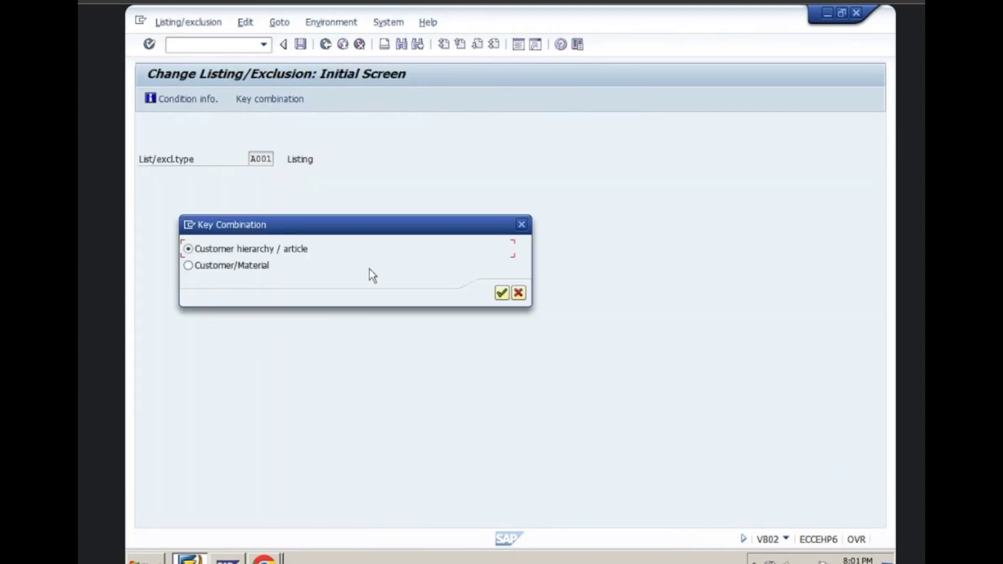
pyautogui.click(262, 270)
pyautogui.click(502, 293)
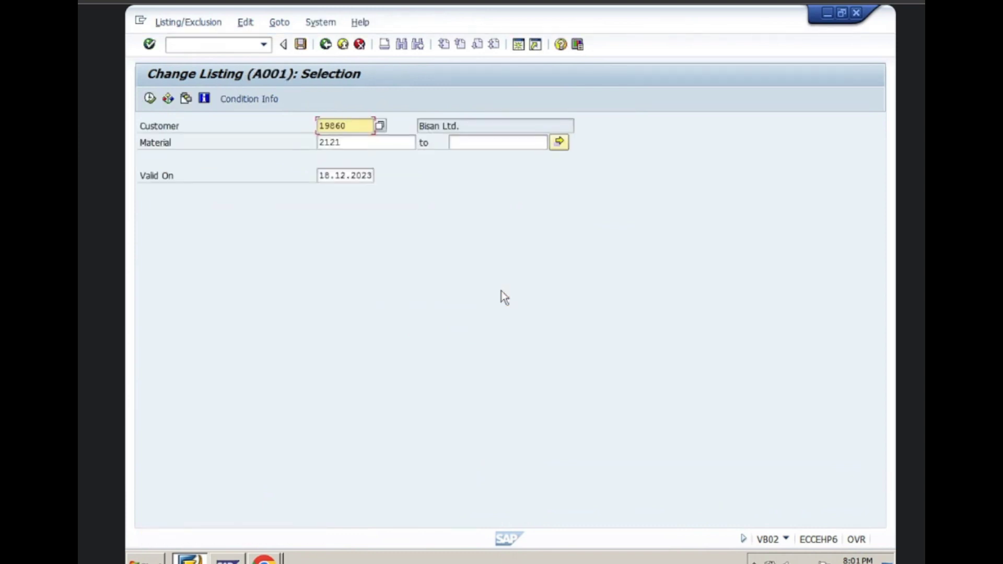
# Step: Check the listing records of Bisan Ltd. restricted to material 2121, and return to the listing selection
pyautogui.click(149, 98)
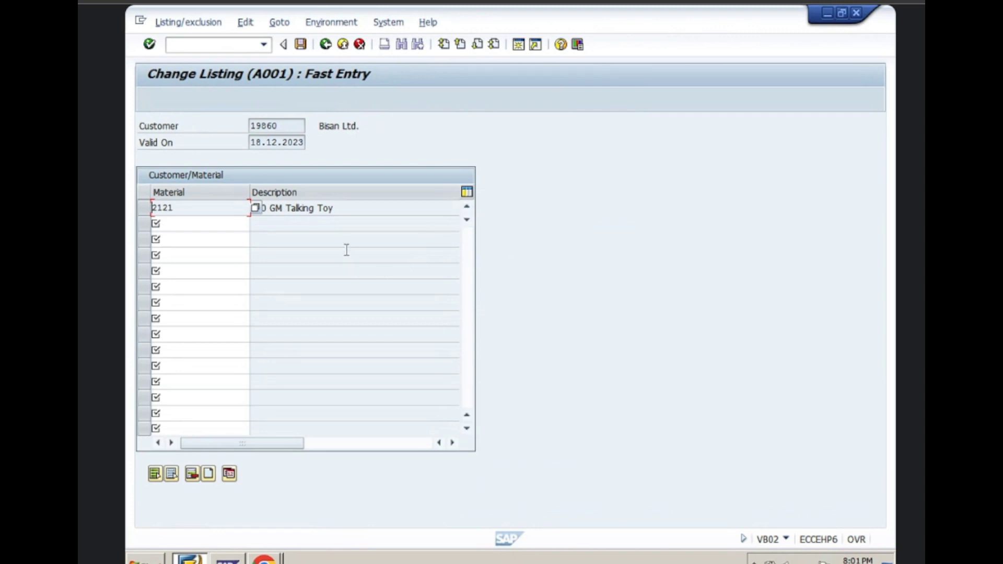
pyautogui.click(352, 209)
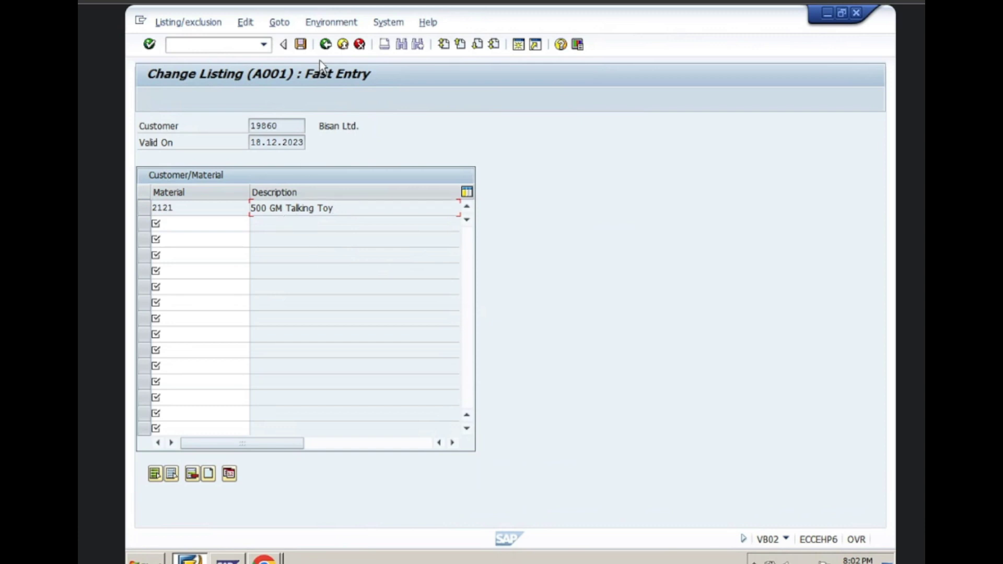
pyautogui.click(325, 44)
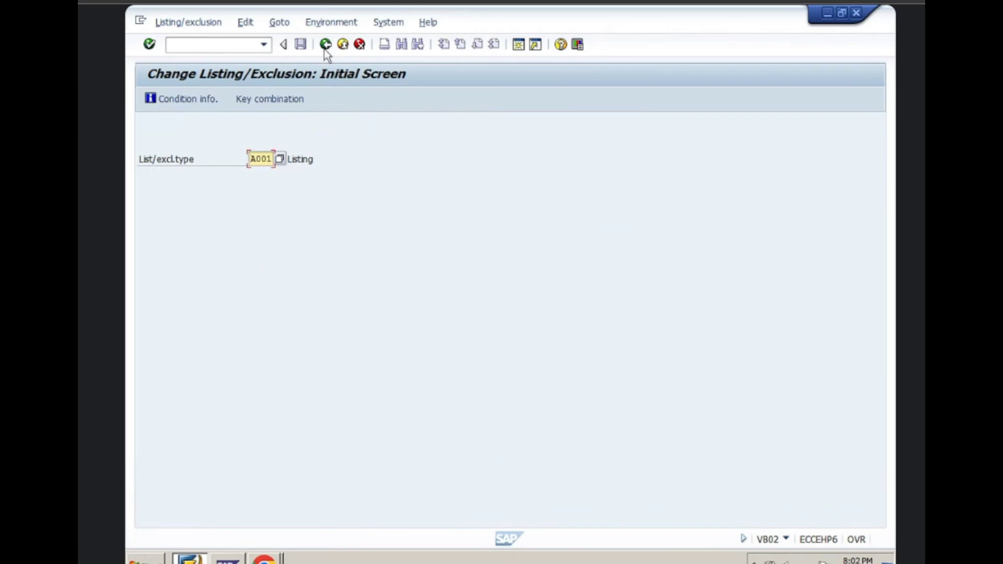
pyautogui.press('Return')
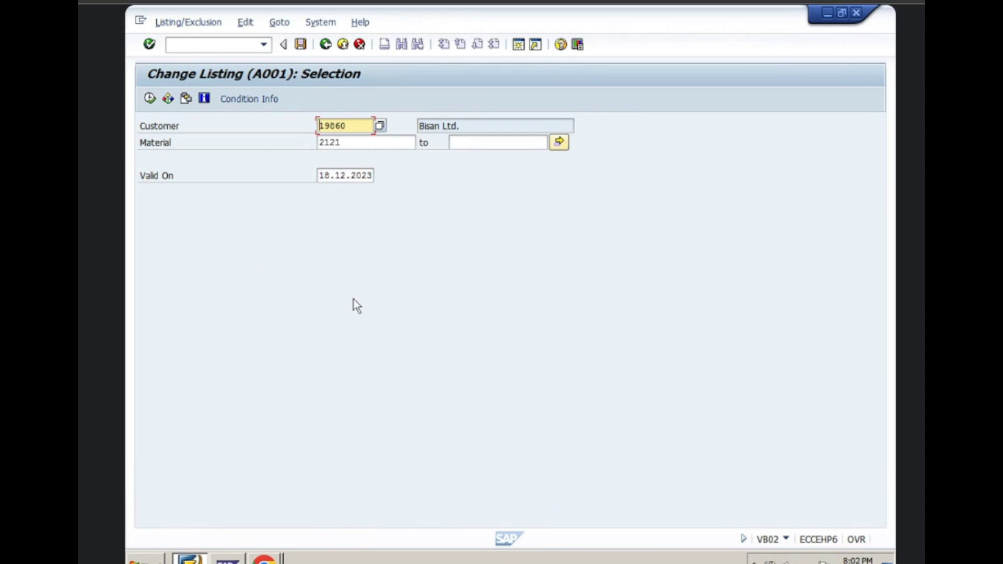
# Step: Remove the material restriction from the selection and open all listing records of Bisan Ltd
pyautogui.click(352, 144)
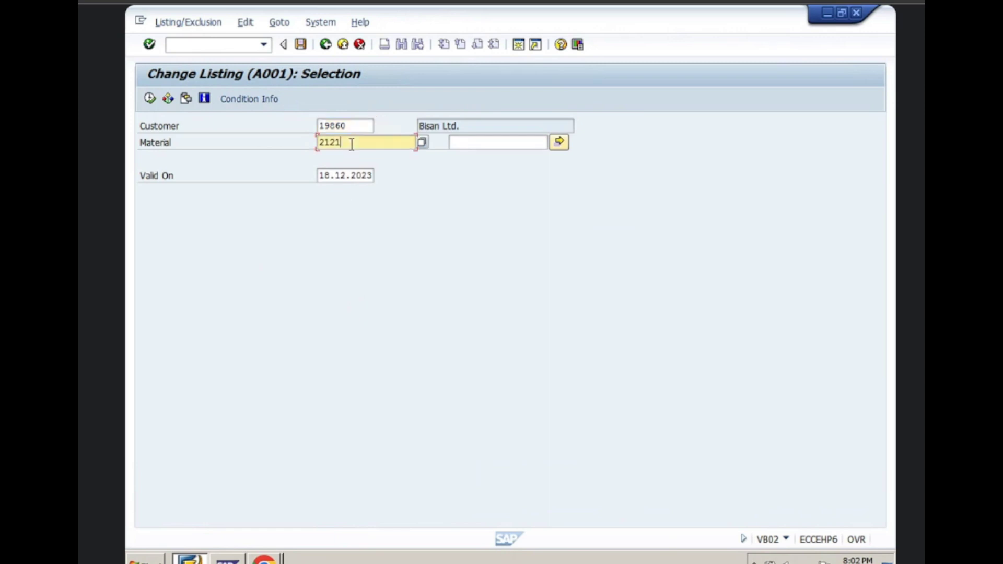
pyautogui.press('BackSpace')
pyautogui.press('BackSpace')
pyautogui.press('BackSpace')
pyautogui.press('BackSpace')
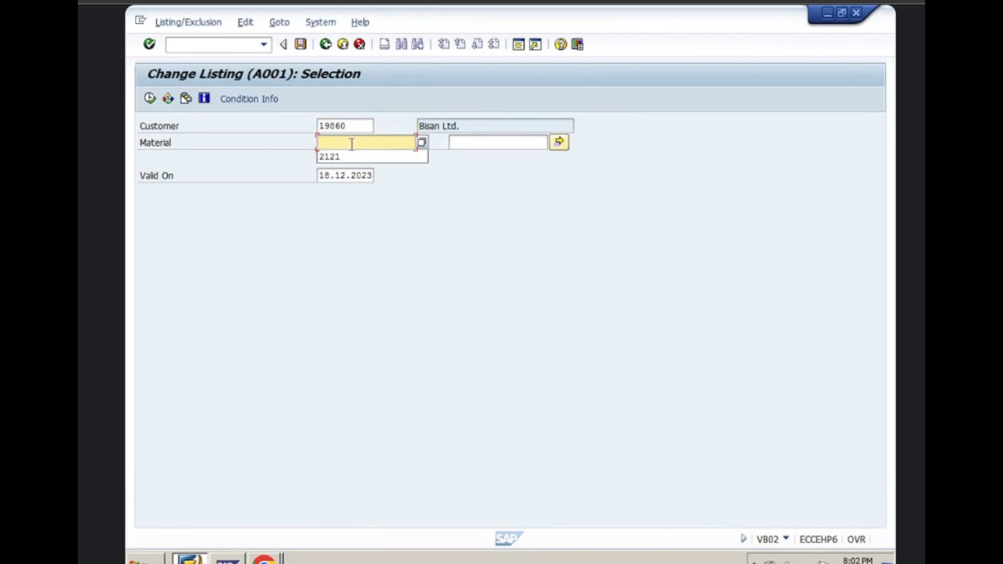
pyautogui.click(362, 231)
pyautogui.click(150, 98)
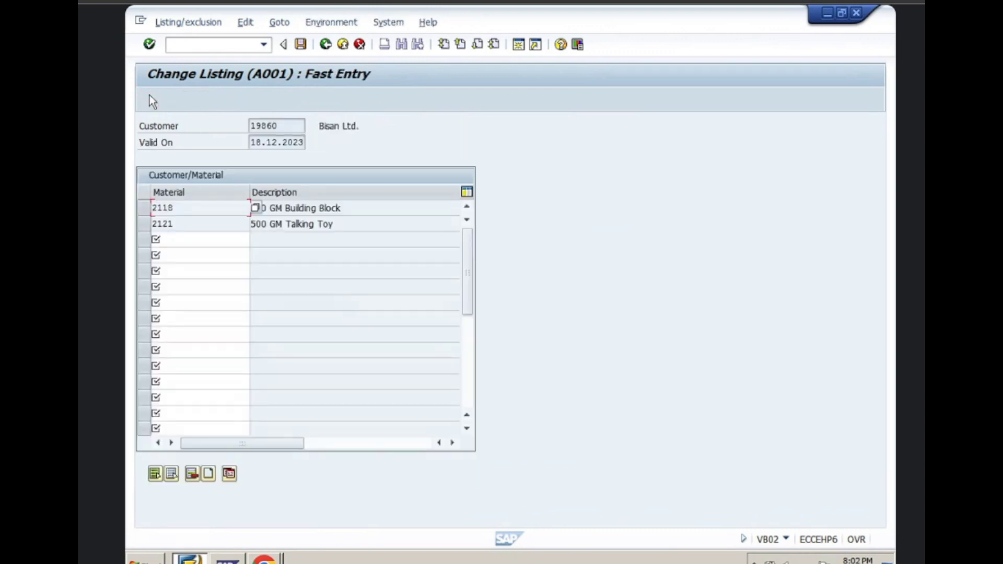
# Step: Add material 2123 to the listing of Bisan Ltd. and save the condition records
pyautogui.click(182, 240)
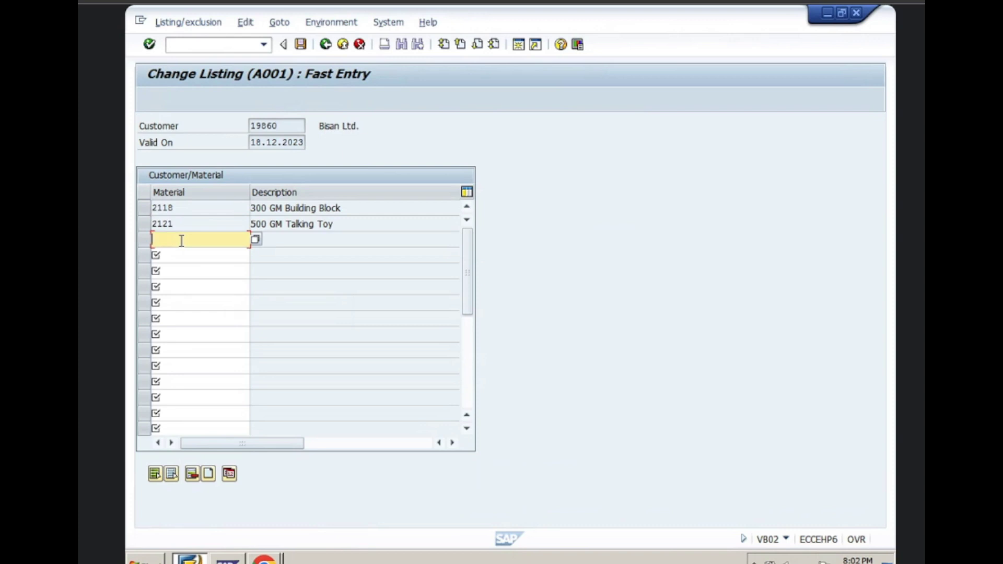
pyautogui.write('212')
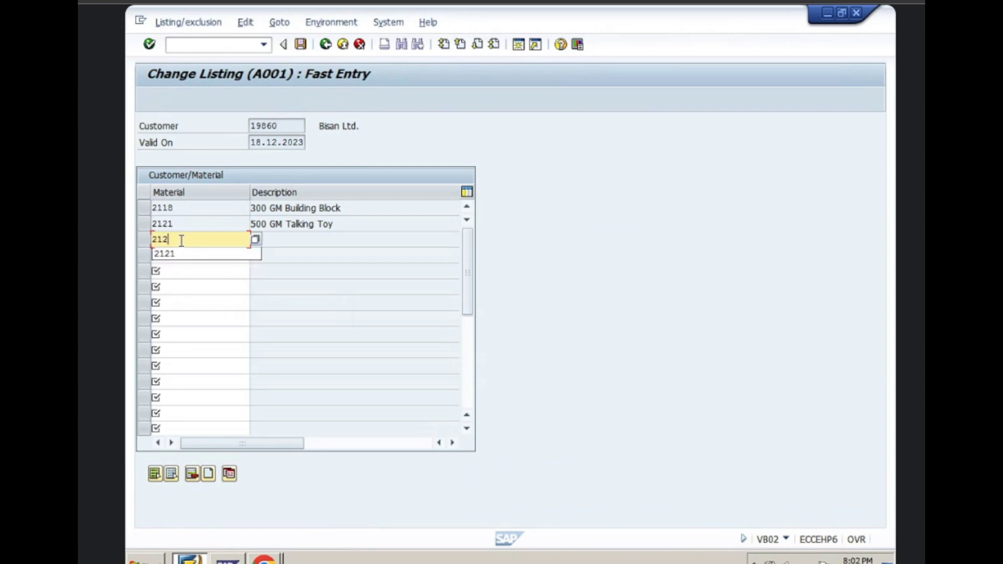
pyautogui.write('3')
pyautogui.press('Return')
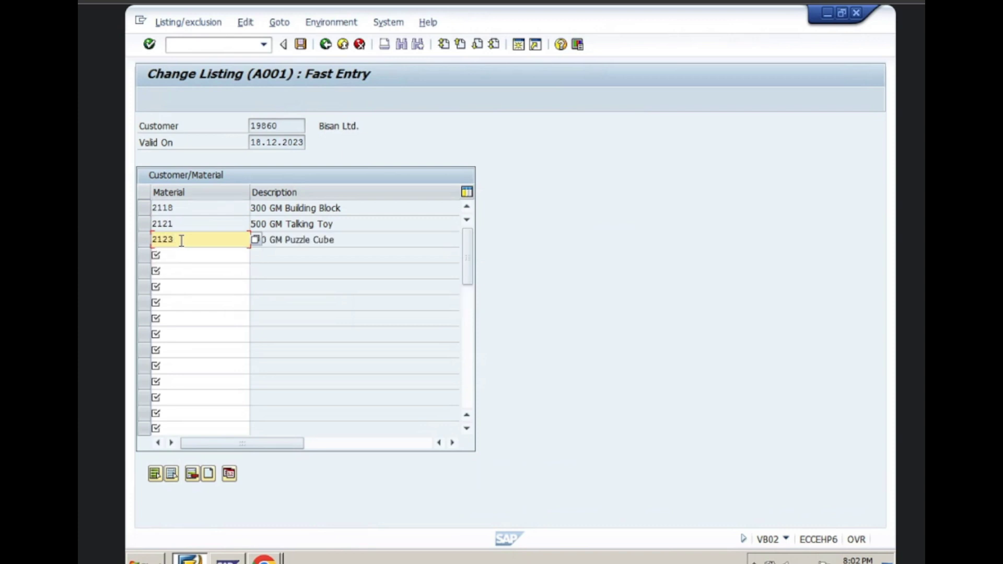
pyautogui.click(301, 44)
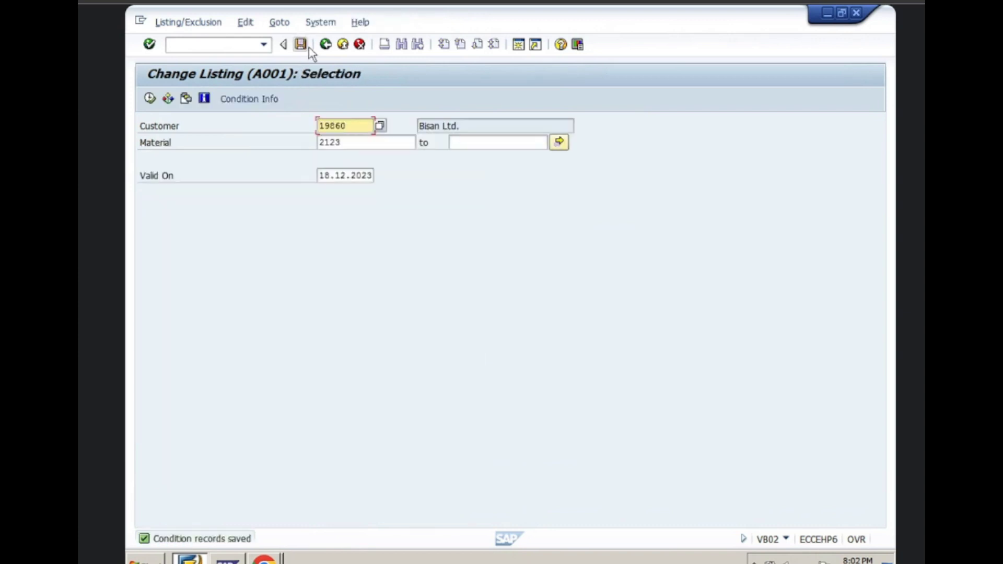
# Step: Leave the listing and start a new standard order (OR) with transaction VA01 for sales area MTBL, DS, PT
pyautogui.click(326, 46)
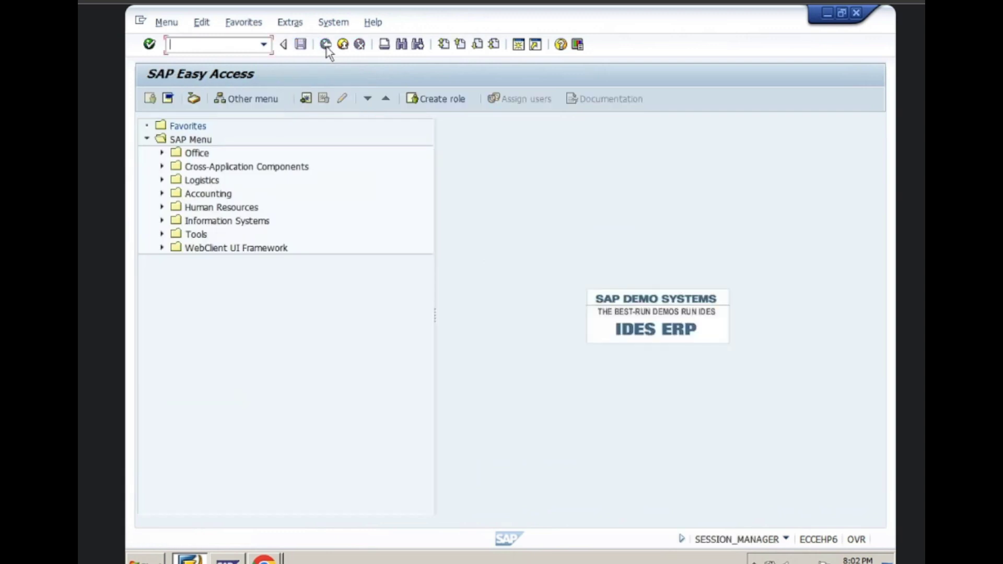
pyautogui.write('va01')
pyautogui.press('Return')
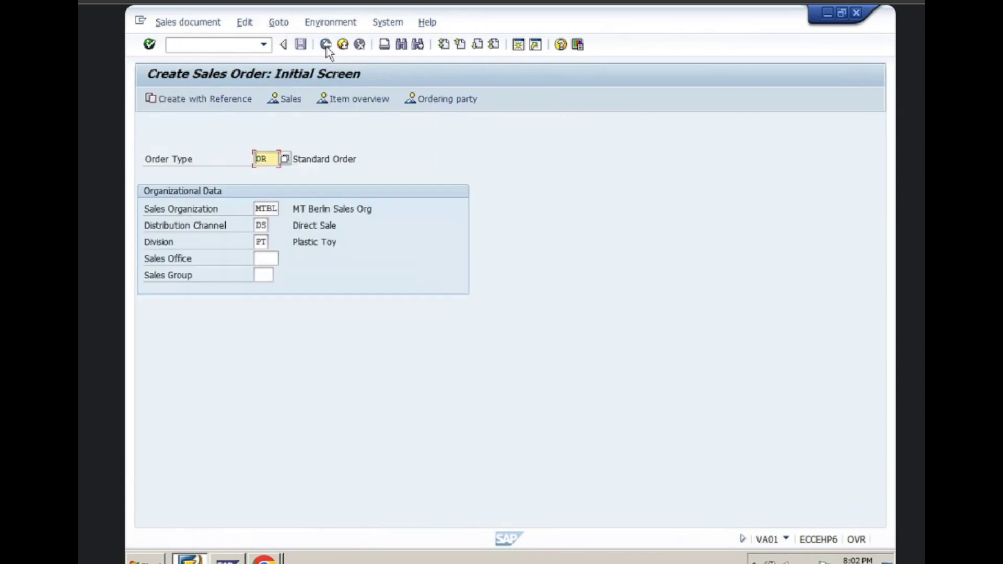
pyautogui.press('Return')
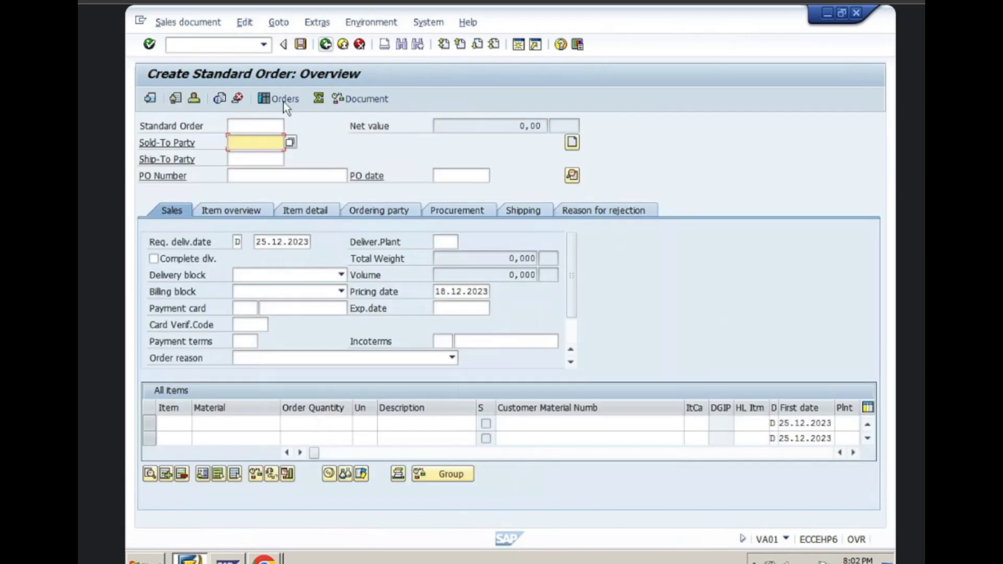
# Step: Enter the customer number of Bisan Ltd. as sold-to party and accept the same company as ship-to party
pyautogui.press('Down')
pyautogui.press('Return')
pyautogui.press('Return')
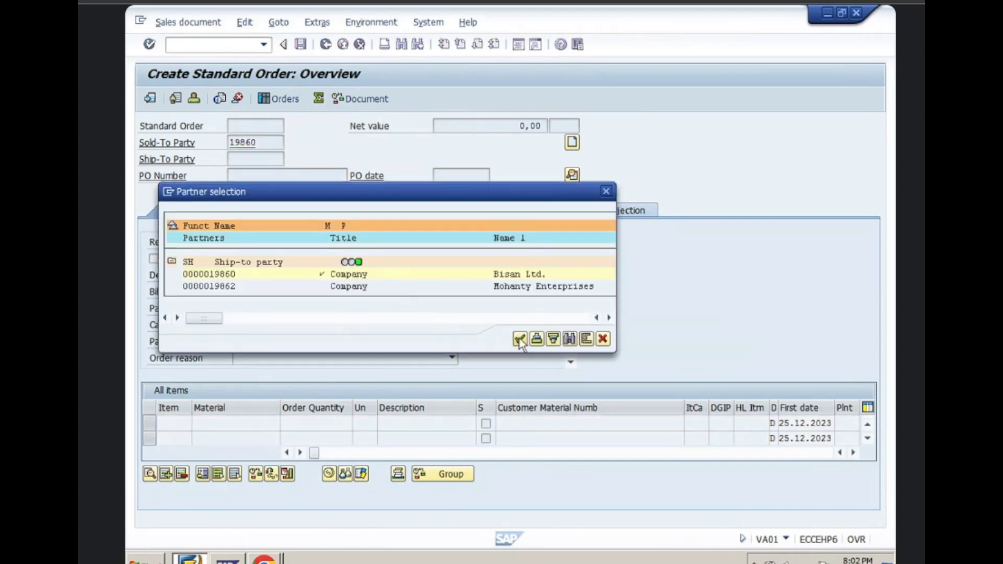
pyautogui.click(520, 340)
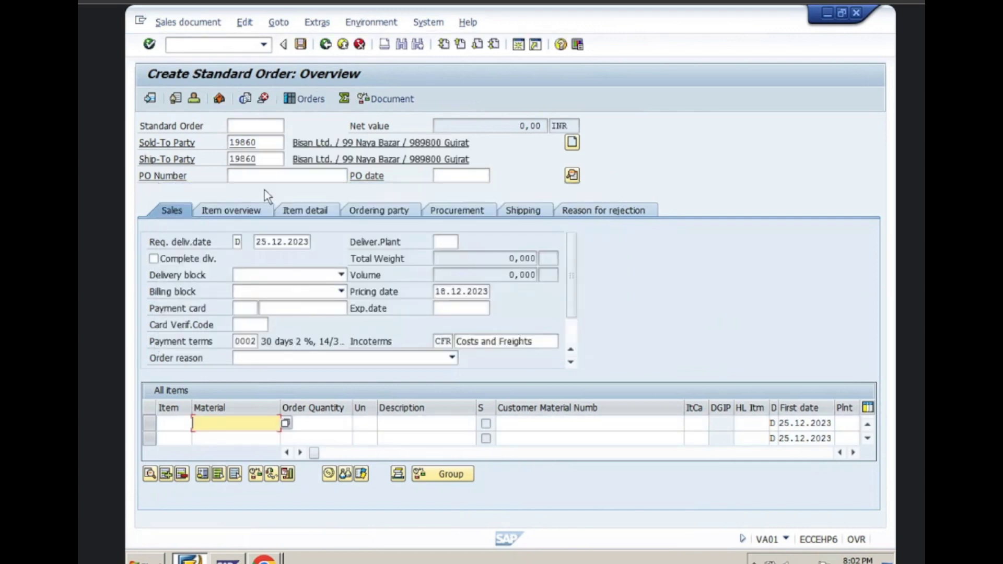
# Step: Fill in the purchase order number and set the PO date to 08.12.2023 in the order header
pyautogui.click(266, 175)
pyautogui.press('Down')
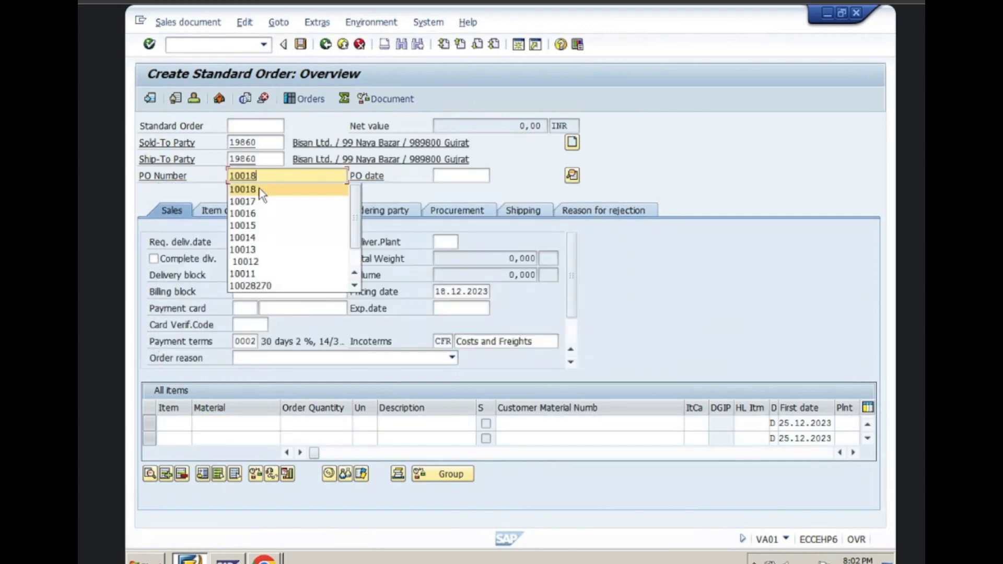
pyautogui.click(262, 190)
pyautogui.click(443, 176)
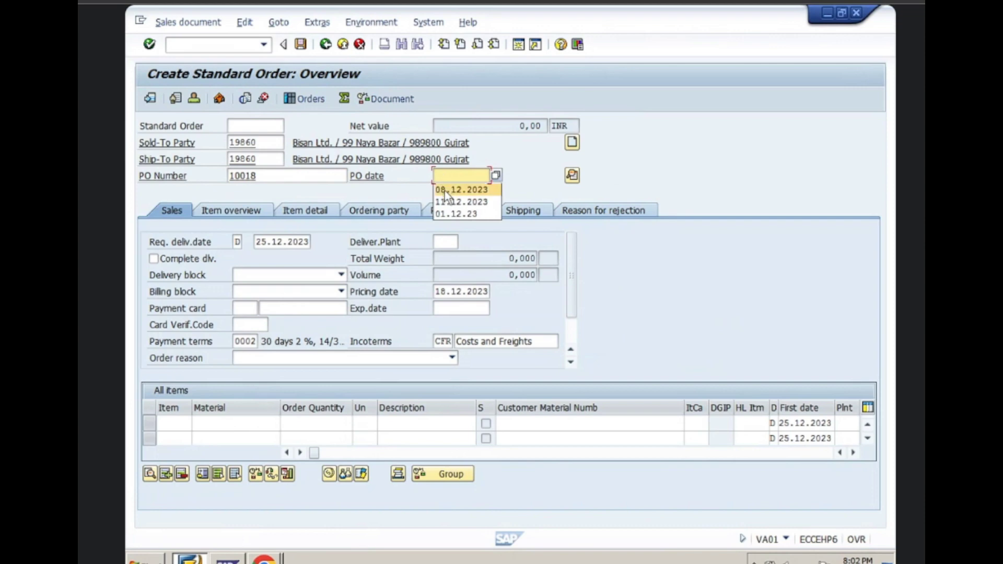
pyautogui.click(444, 190)
# Step: Add material 2118 as the first order item with quantity 20, continuing past the open quotations and information messages
pyautogui.click(228, 424)
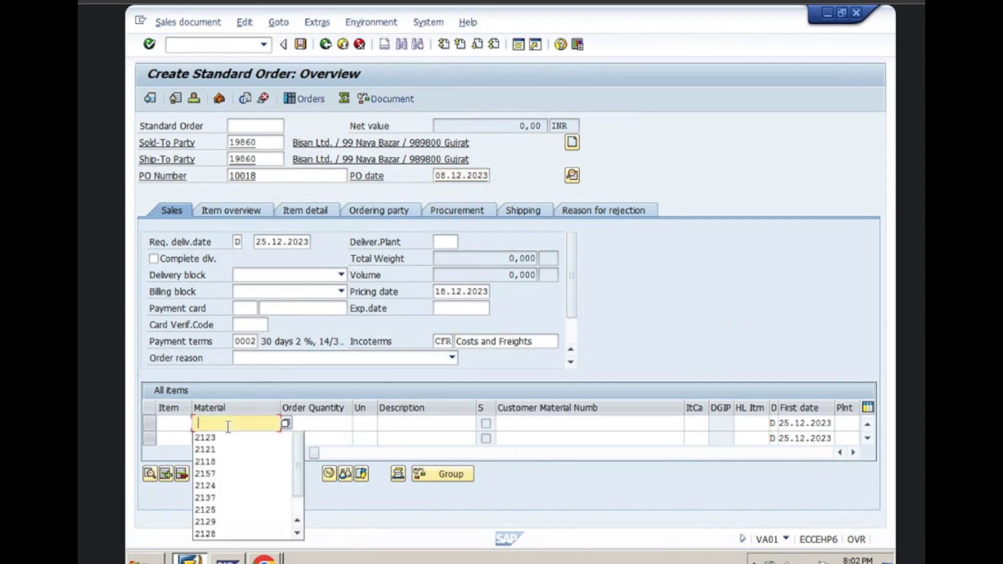
pyautogui.click(221, 461)
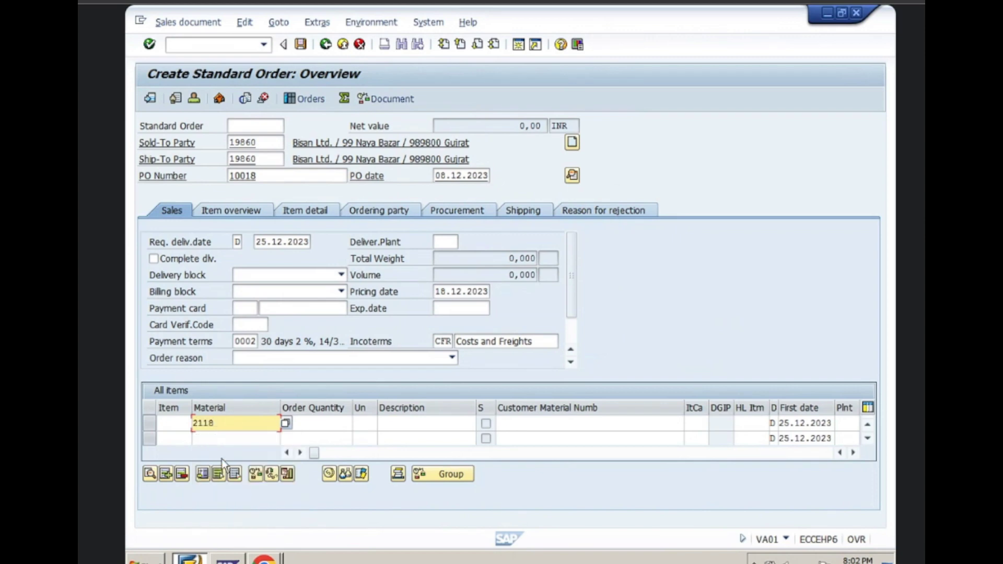
pyautogui.press('Return')
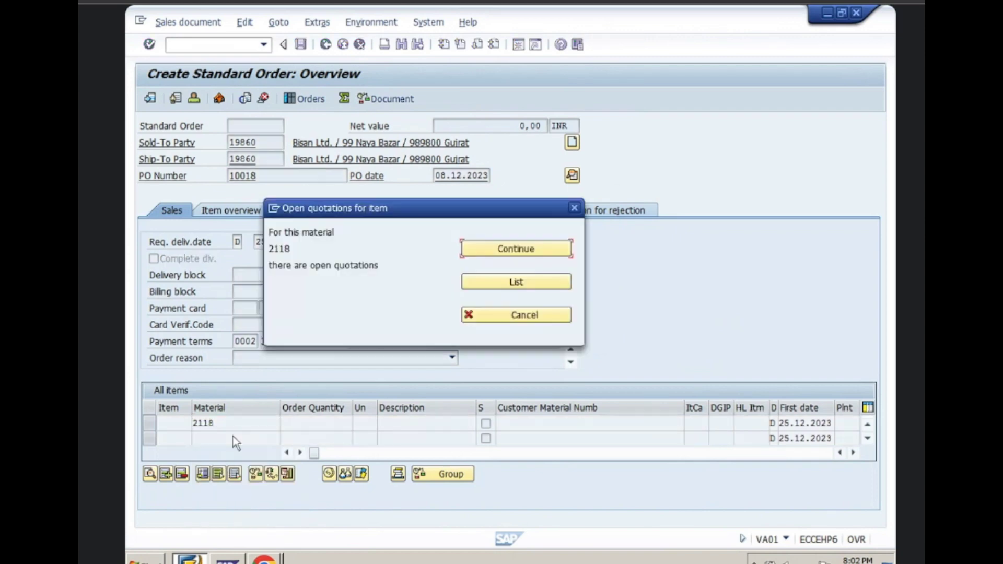
pyautogui.click(495, 247)
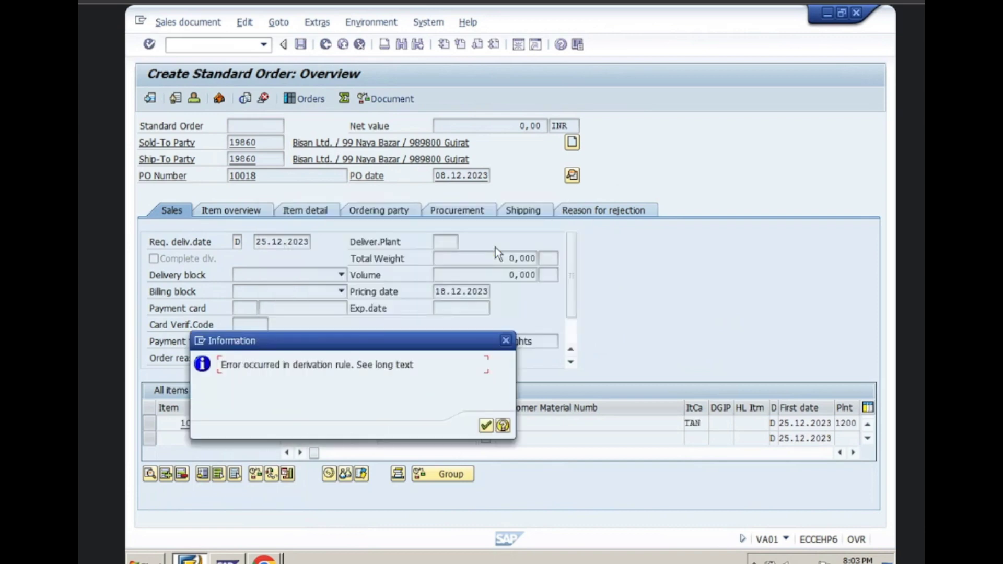
pyautogui.click(485, 426)
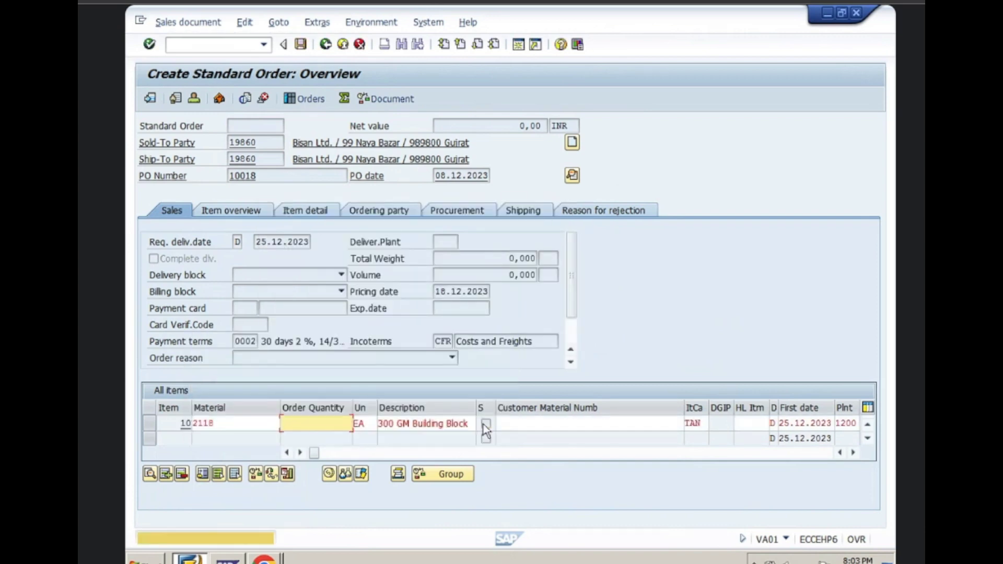
pyautogui.write('0')
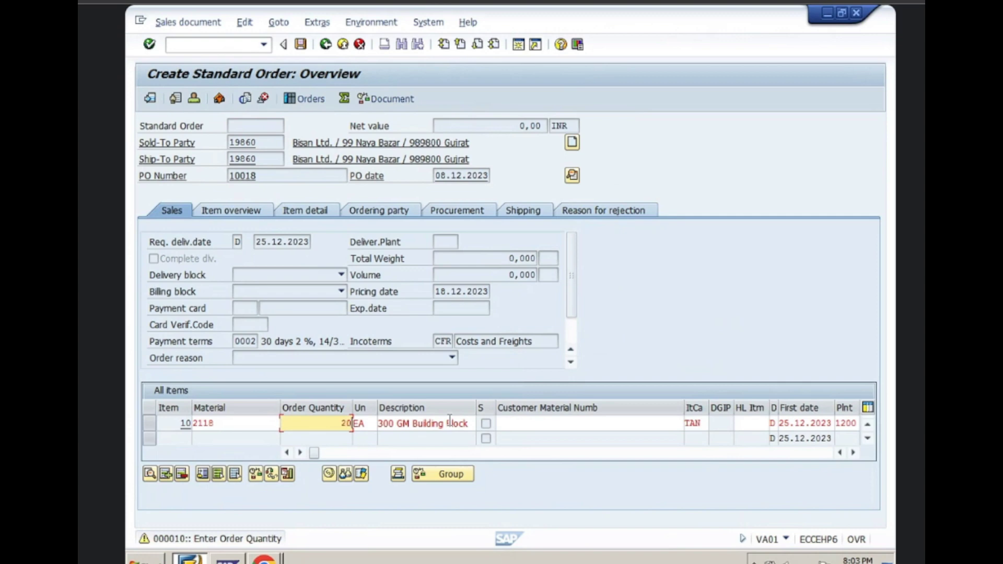
pyautogui.press('Return')
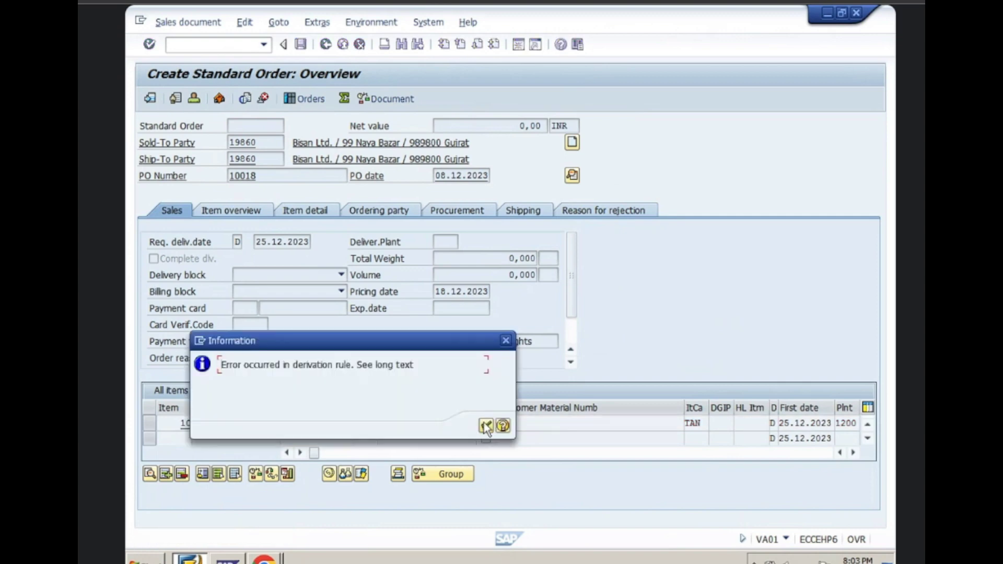
pyautogui.click(486, 427)
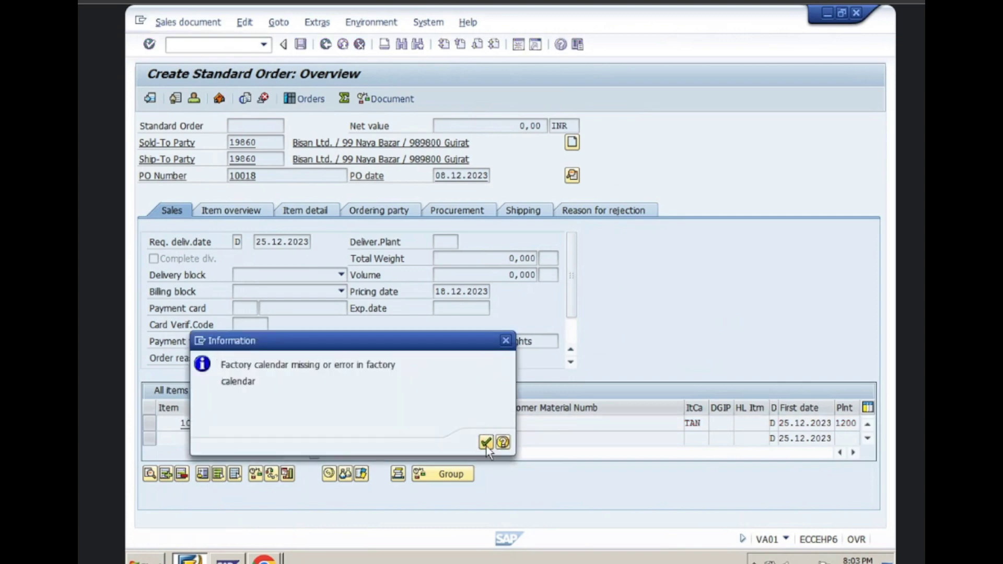
pyautogui.click(486, 444)
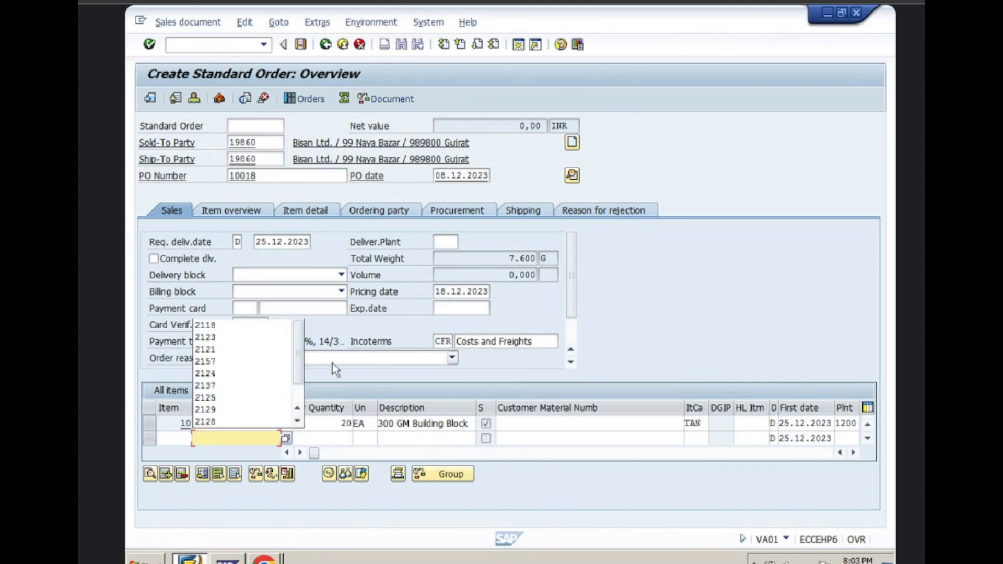
# Step: Add material 2121 as the second order item with quantity 20, continuing past the open quotations and information messages
pyautogui.click(238, 350)
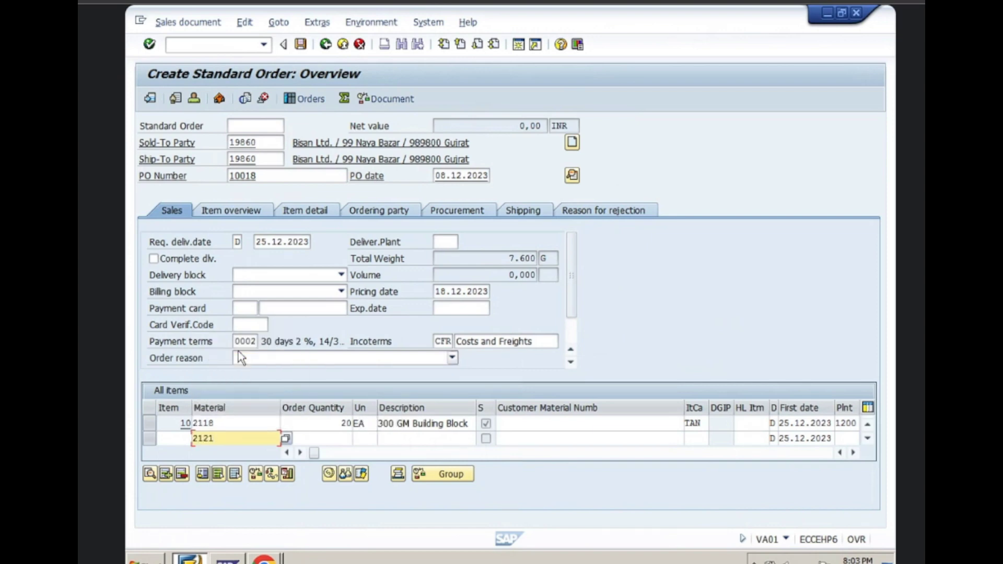
pyautogui.press('Return')
pyautogui.click(513, 250)
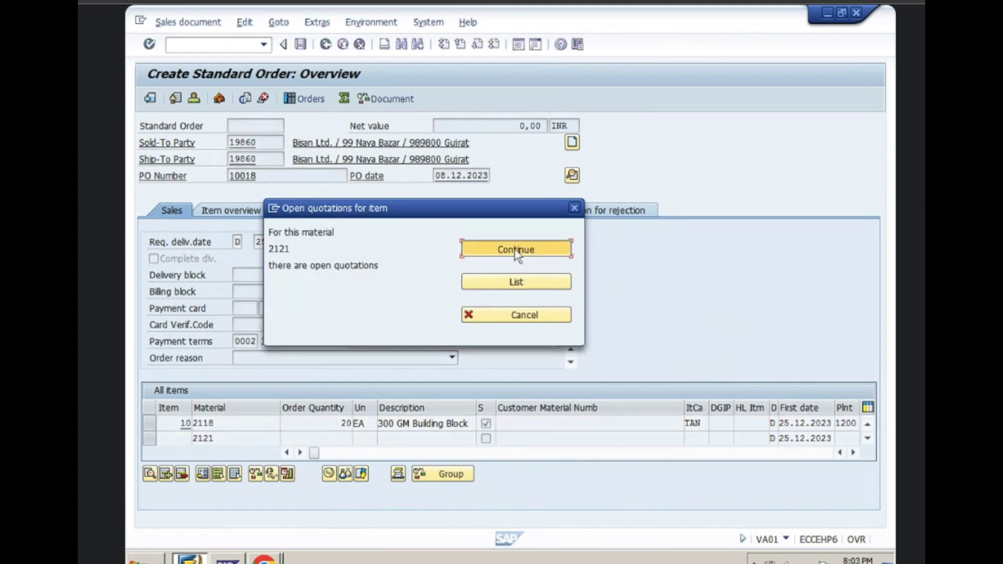
pyautogui.click(486, 426)
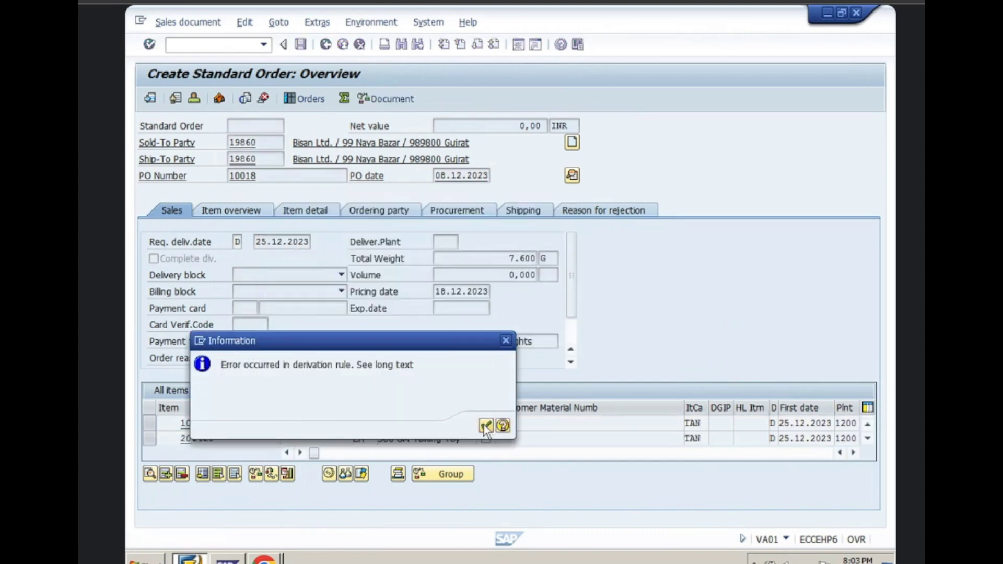
pyautogui.write('20')
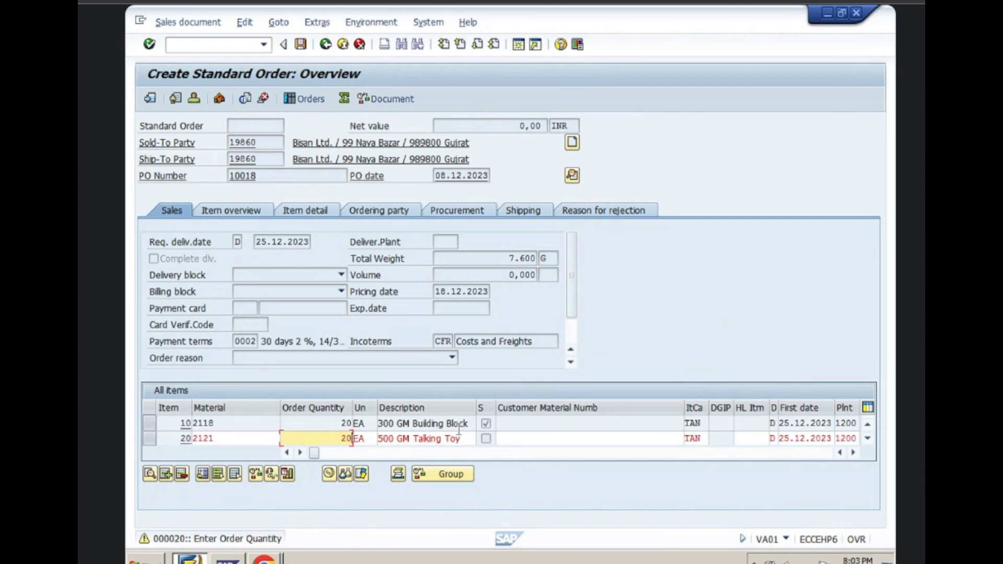
pyautogui.press('Return')
pyautogui.click(485, 426)
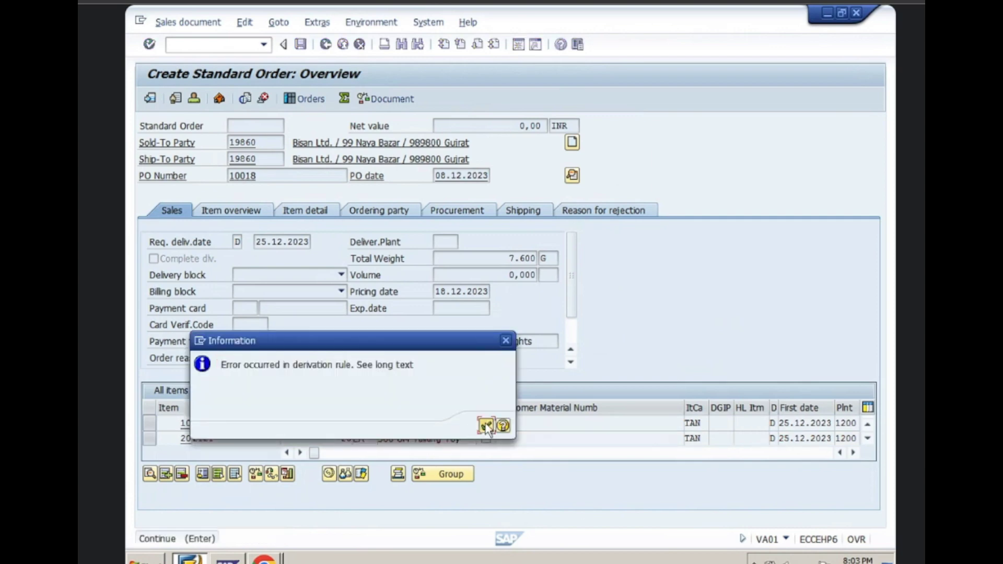
pyautogui.click(486, 443)
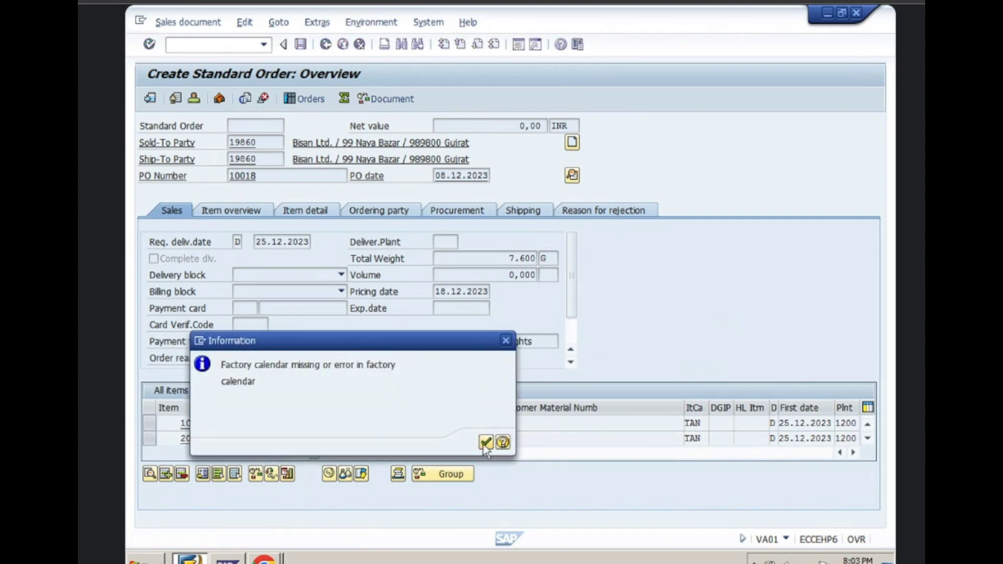
# Step: Add material 2123 as the third order item with quantity 20, continuing past the open quotations and information messages
pyautogui.press('BackSpace')
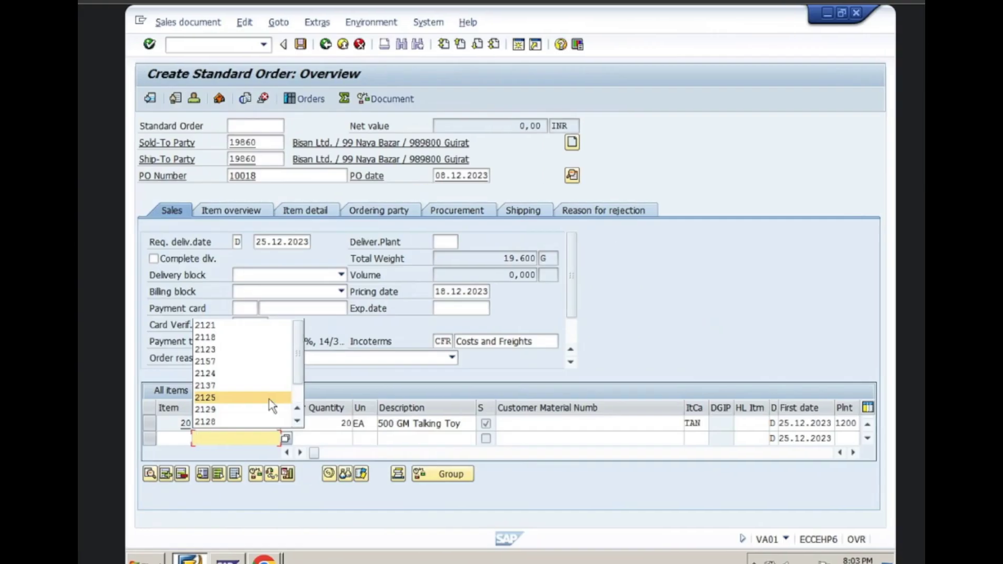
pyautogui.click(243, 350)
pyautogui.press('Return')
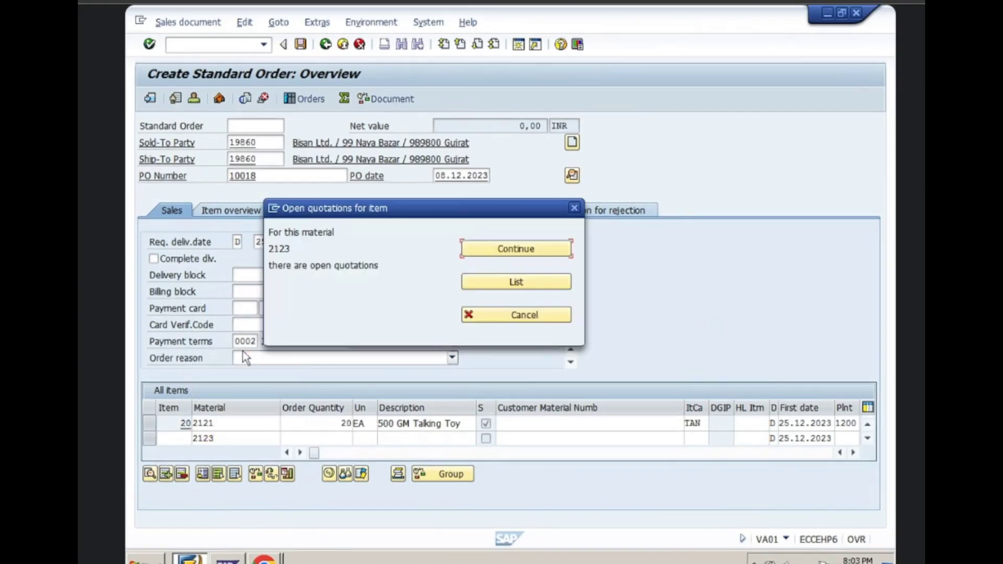
pyautogui.click(502, 249)
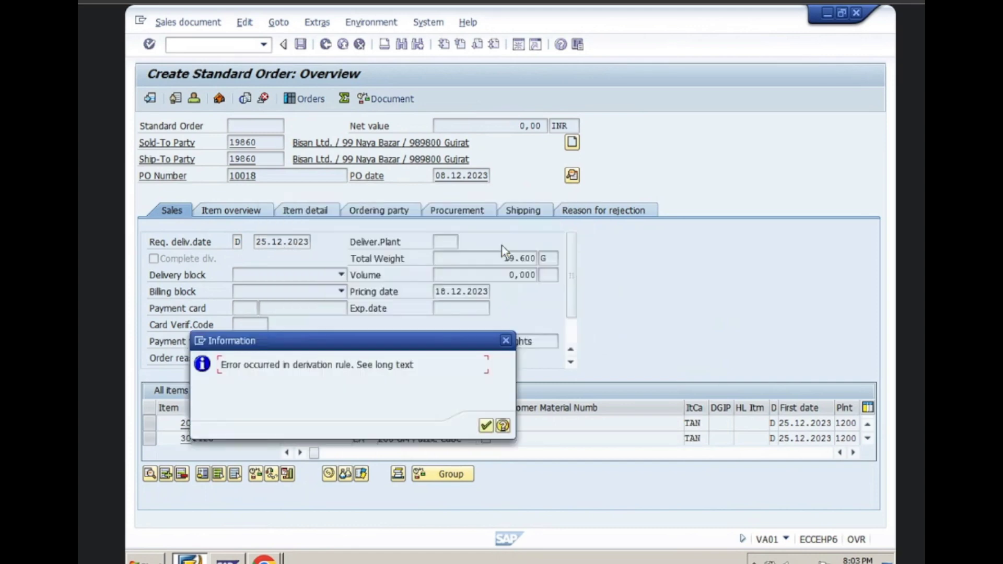
pyautogui.click(486, 426)
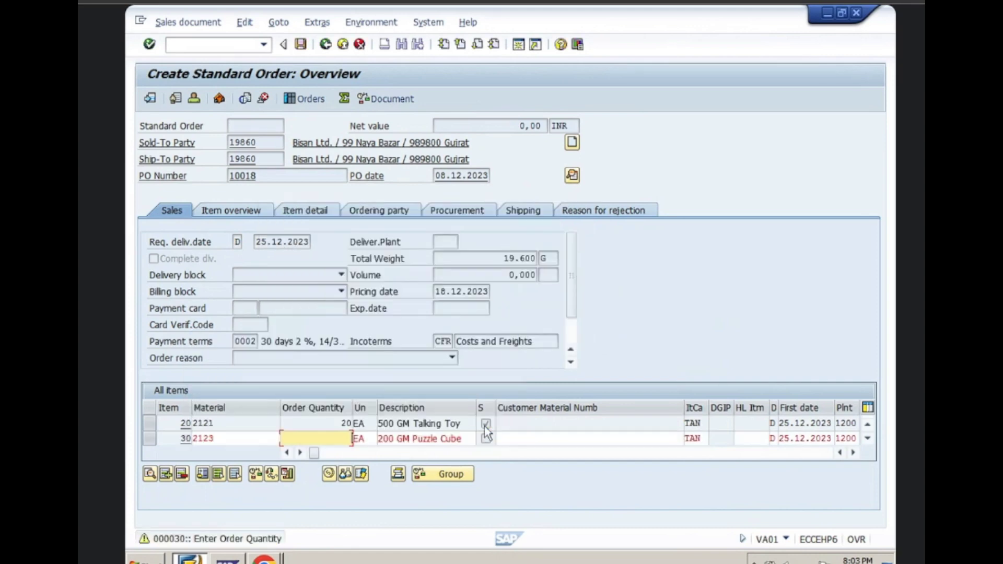
pyautogui.write('20')
pyautogui.press('Return')
pyautogui.click(486, 426)
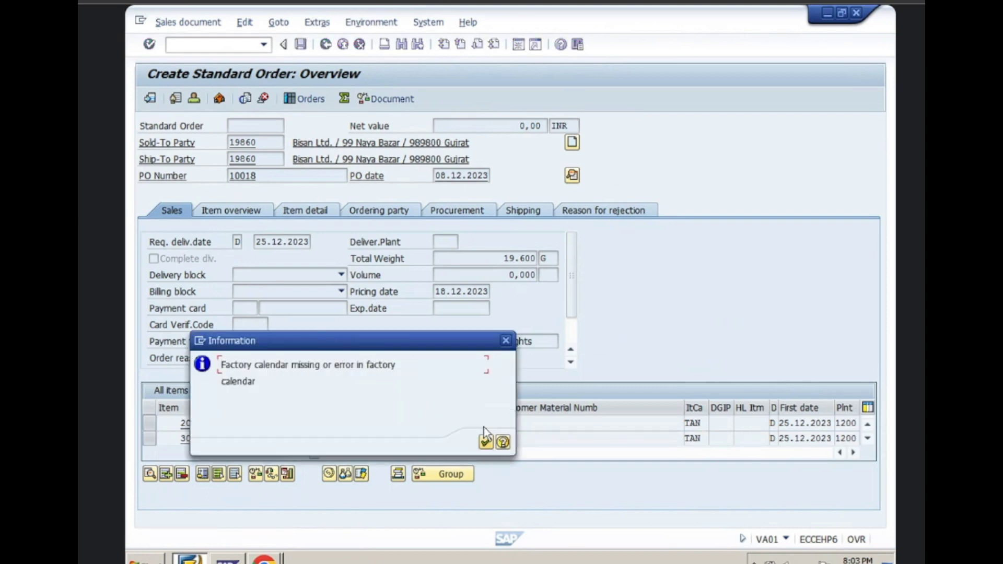
pyautogui.click(485, 442)
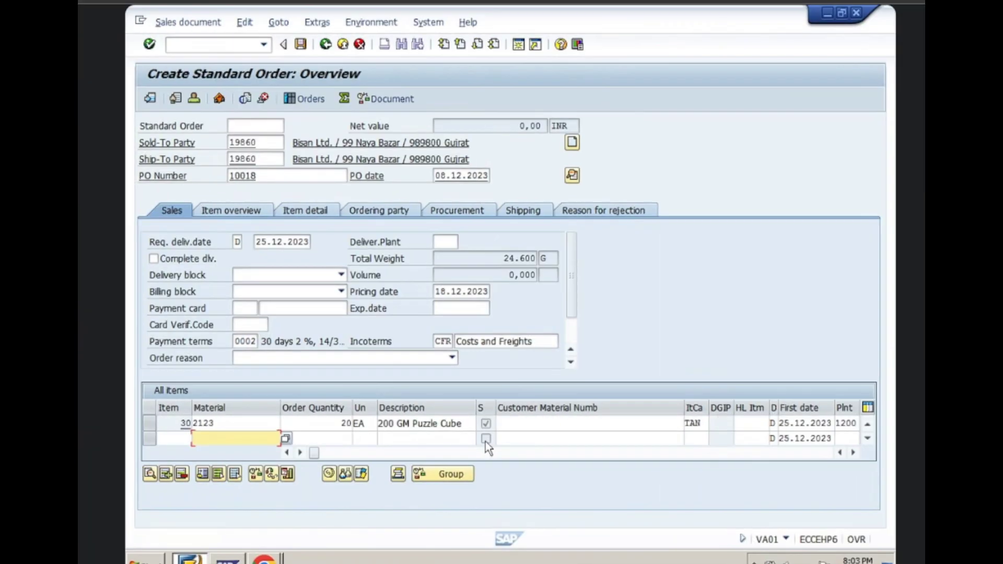
# Step: Try to add material 2124 as a further item of the order
pyautogui.write('2124')
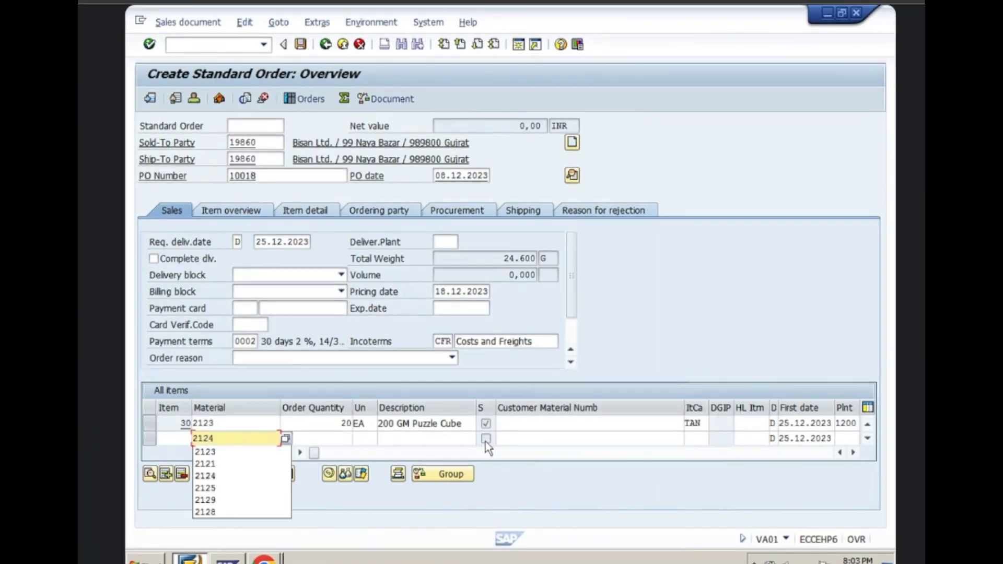
pyautogui.press('Return')
pyautogui.press('Return')
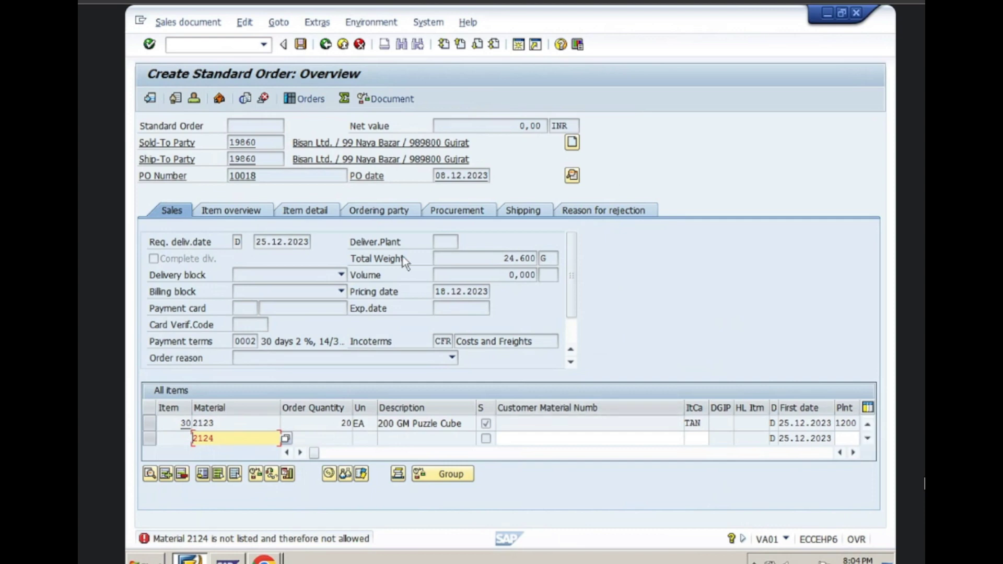
# Step: Leave the standard order without saving it and return to the SAP Easy Access screen
pyautogui.click(325, 45)
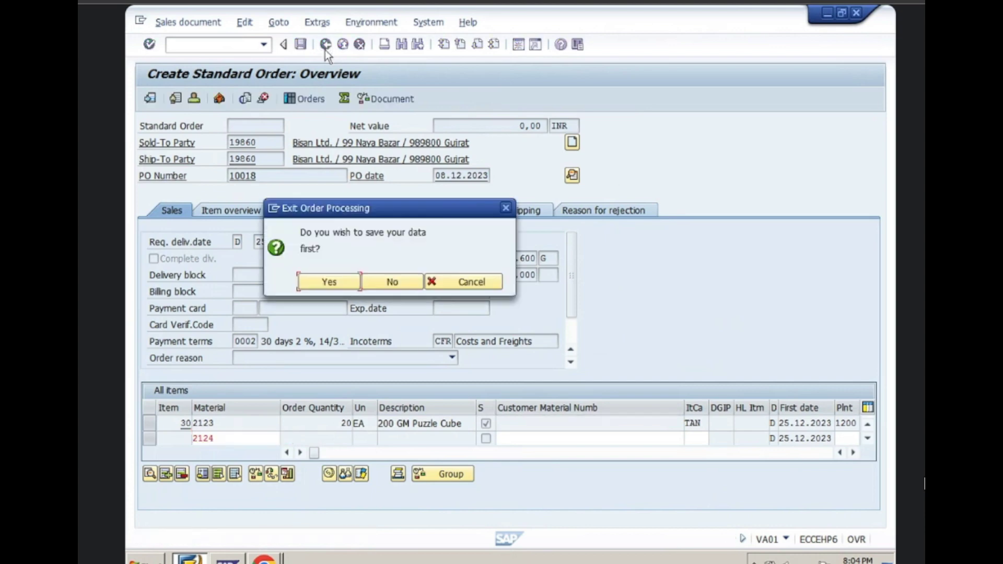
pyautogui.click(411, 285)
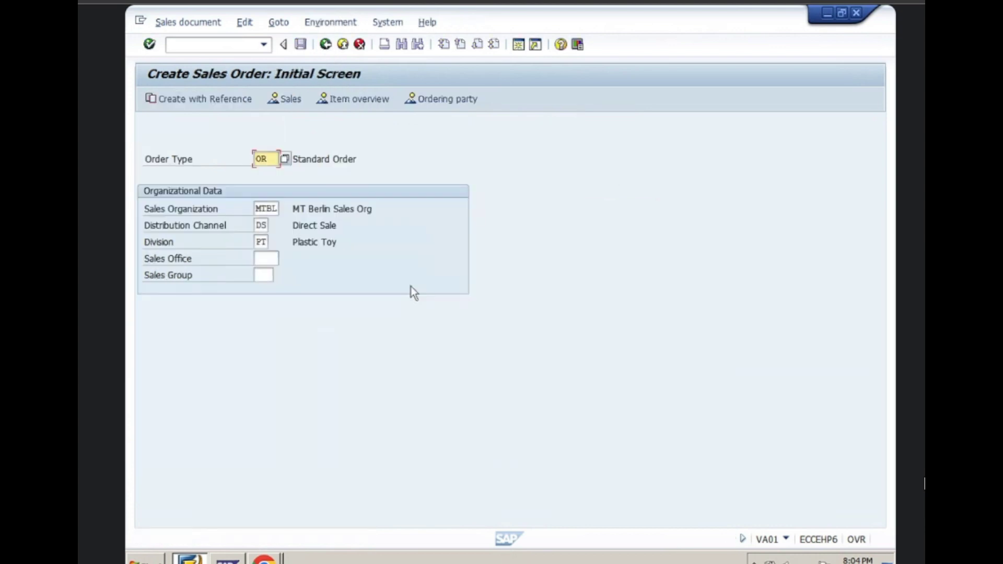
pyautogui.click(325, 45)
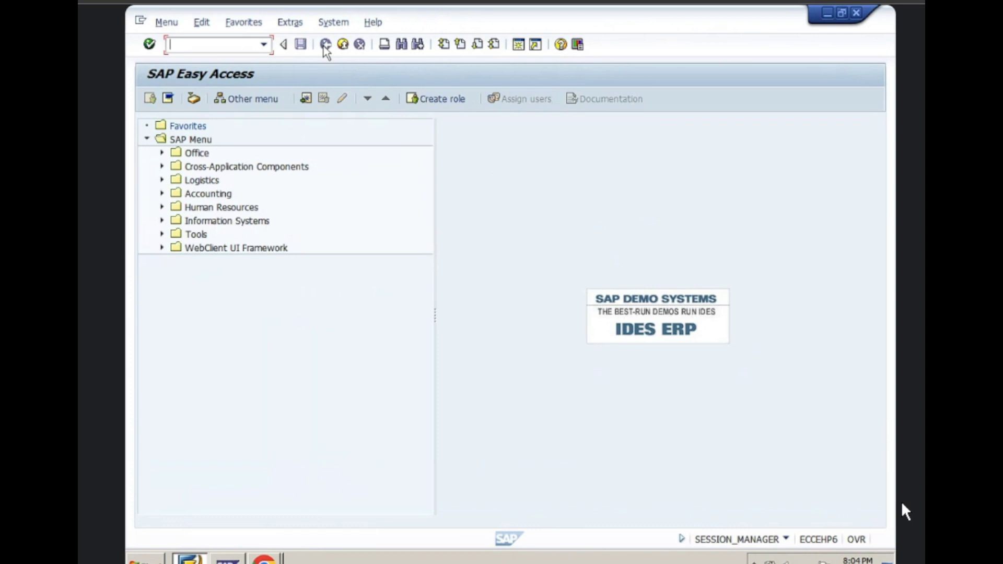
# Step: Start transaction VB01, open the entry of listing type A001 for the Customer/Material key combination, and go back to the initial screen
pyautogui.write('vb01')
pyautogui.press('Return')
pyautogui.press('Return')
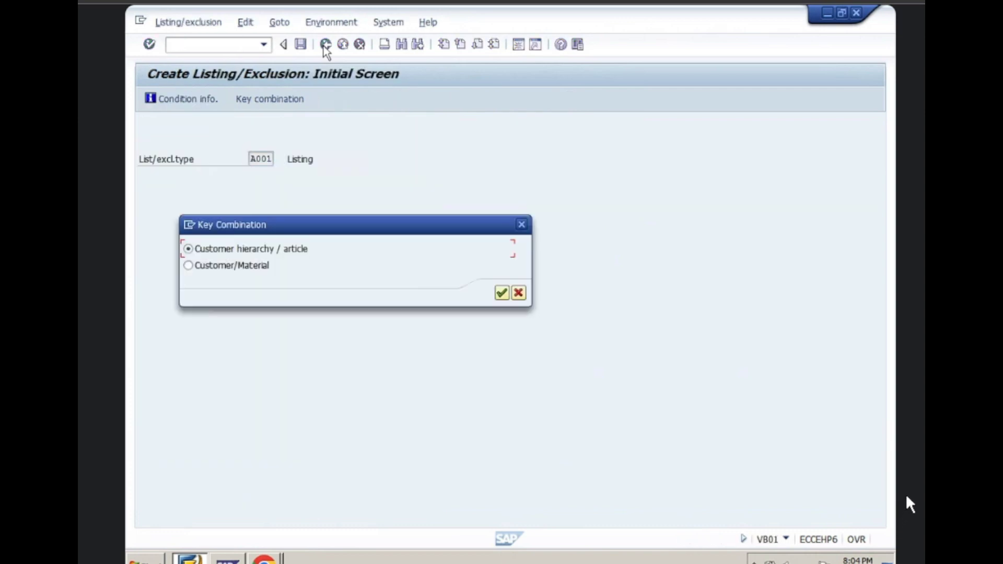
pyautogui.click(253, 268)
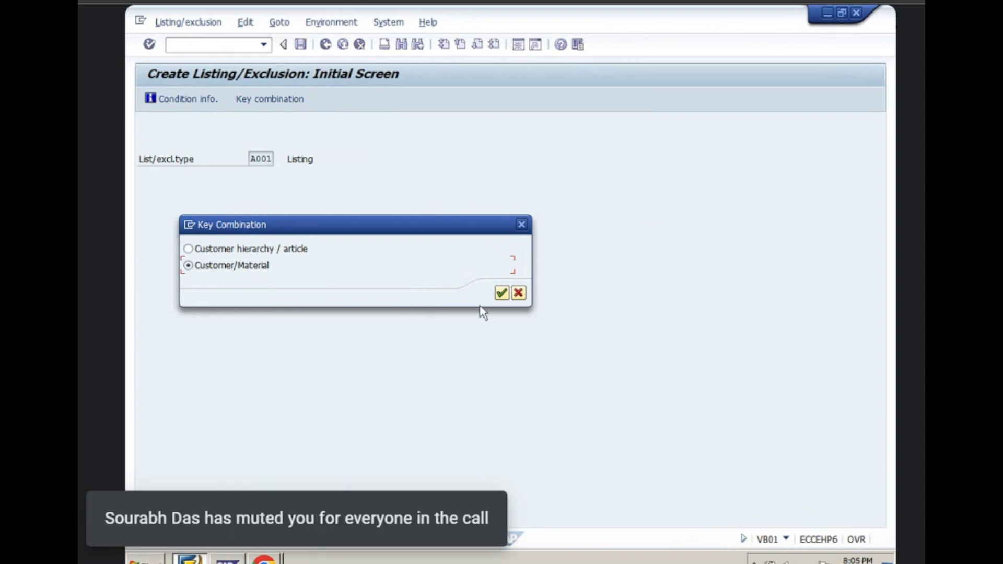
pyautogui.click(501, 294)
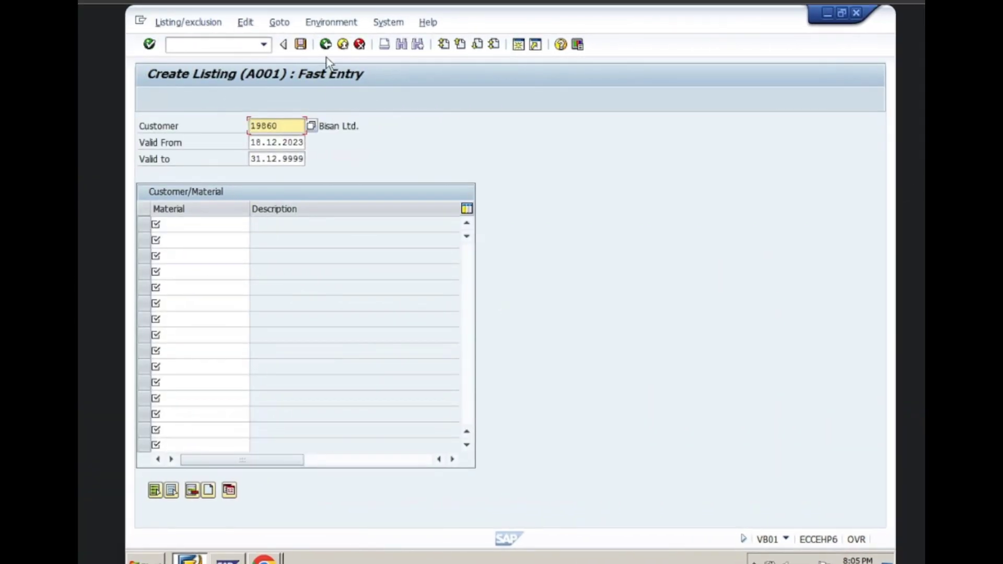
pyautogui.click(160, 43)
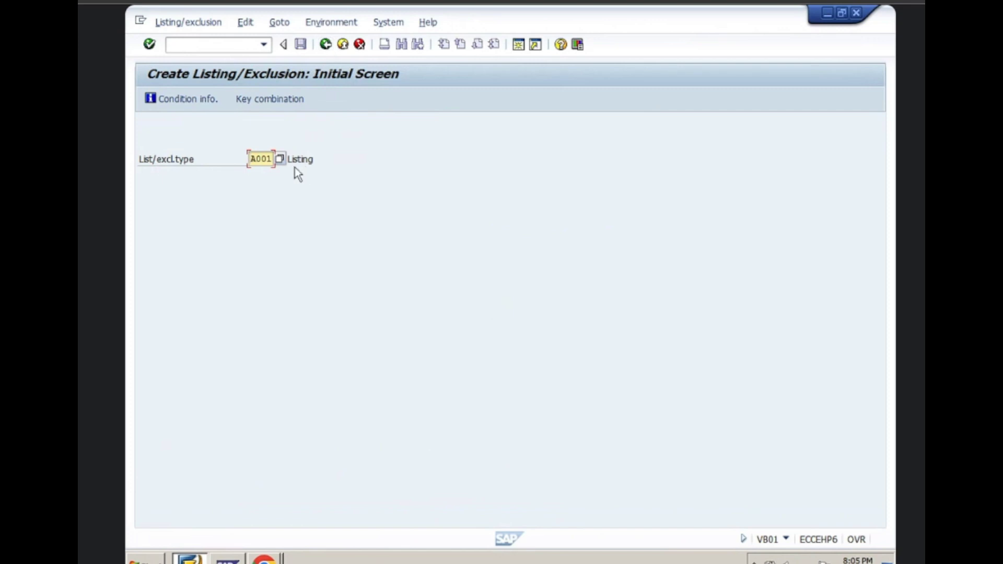
# Step: Change the listing/exclusion type to B001 Exclusion and open its fast entry screen
pyautogui.click(282, 159)
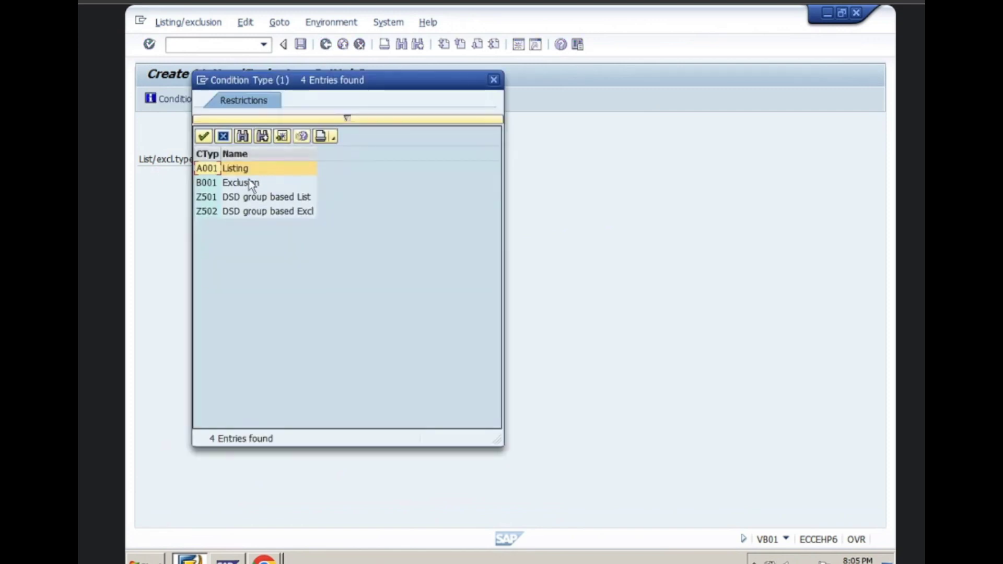
pyautogui.click(250, 187)
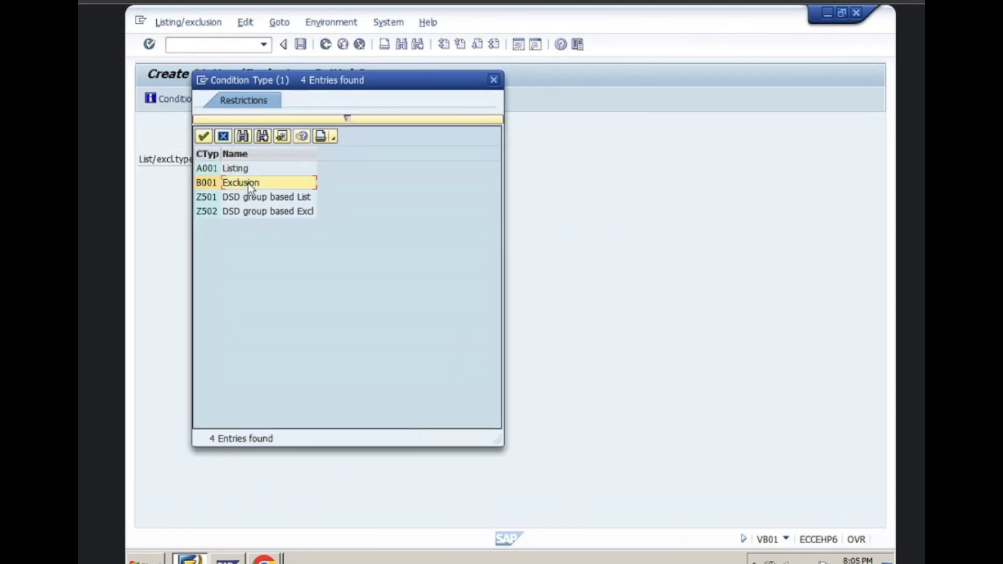
pyautogui.doubleClick(249, 184)
pyautogui.press('Return')
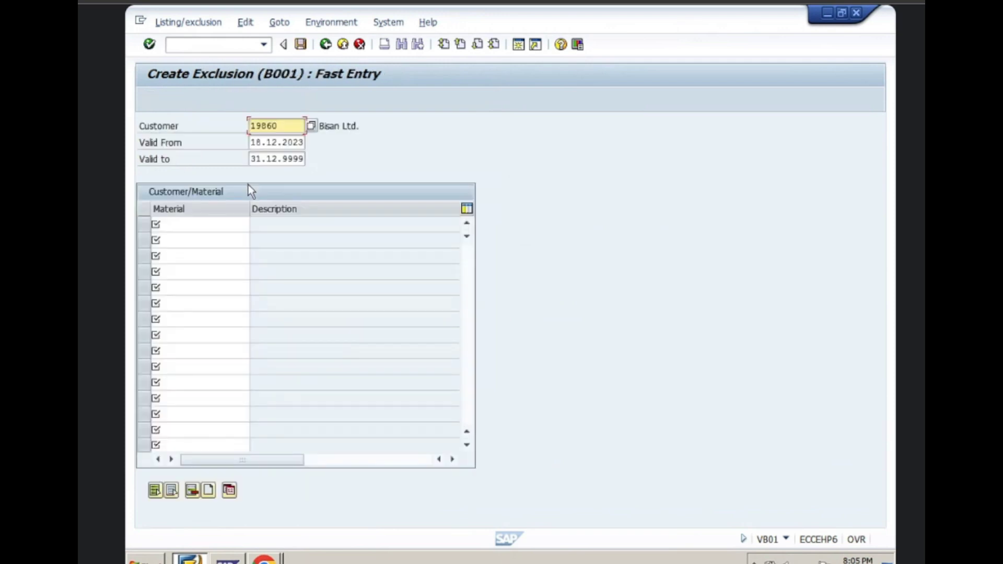
pyautogui.click(233, 225)
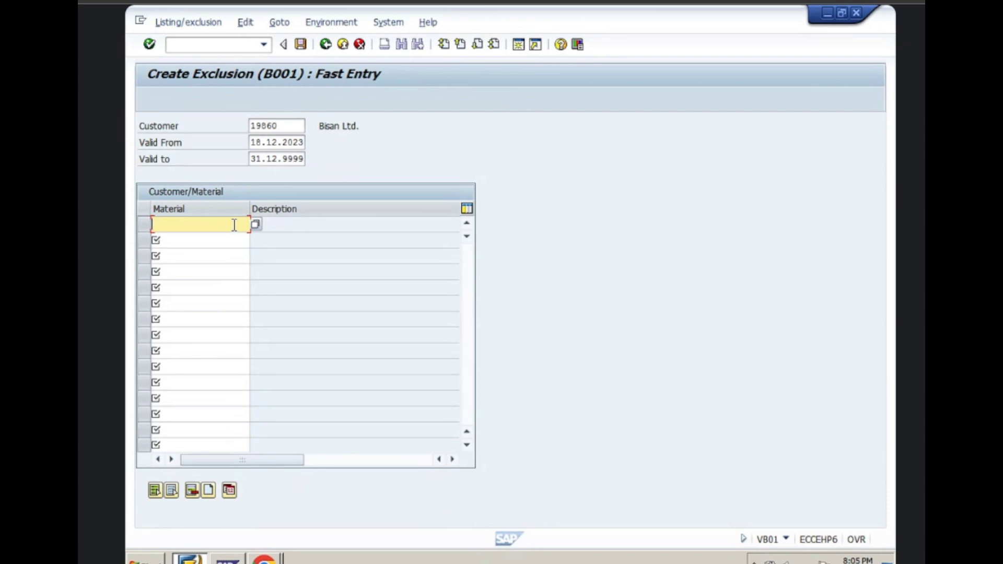
pyautogui.click(287, 127)
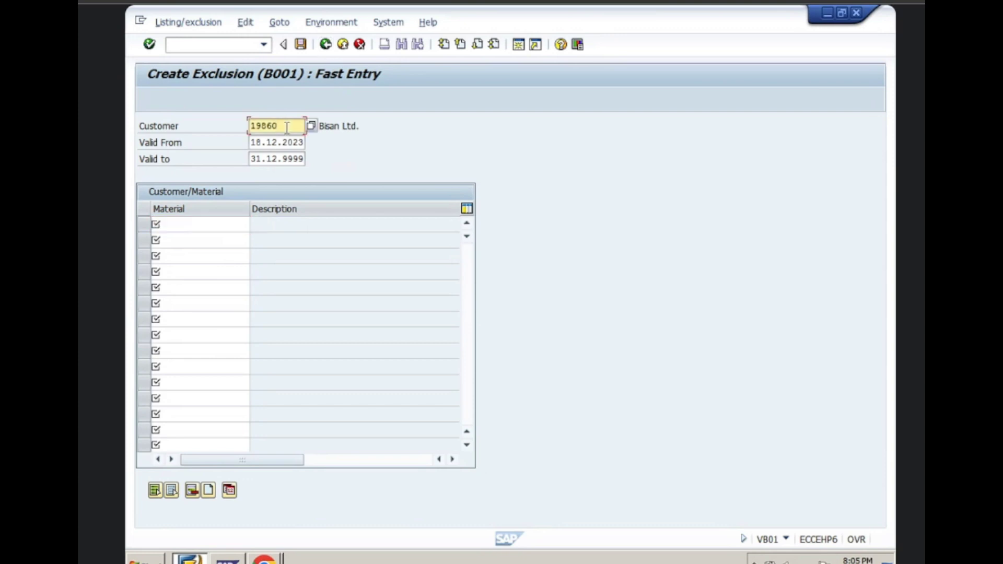
pyautogui.press('BackSpace')
pyautogui.write('1')
pyautogui.press('Return')
pyautogui.click(191, 225)
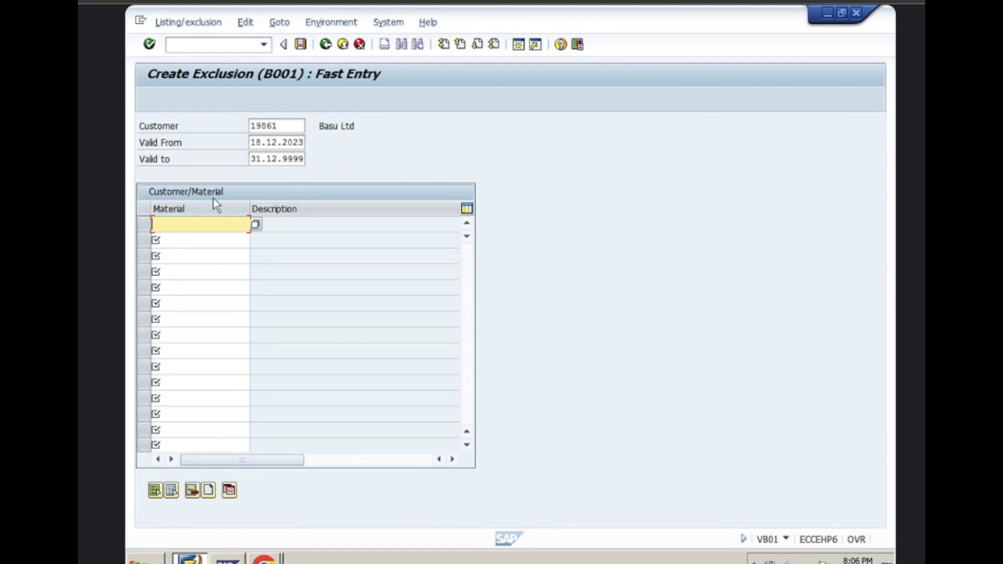
pyautogui.click(285, 125)
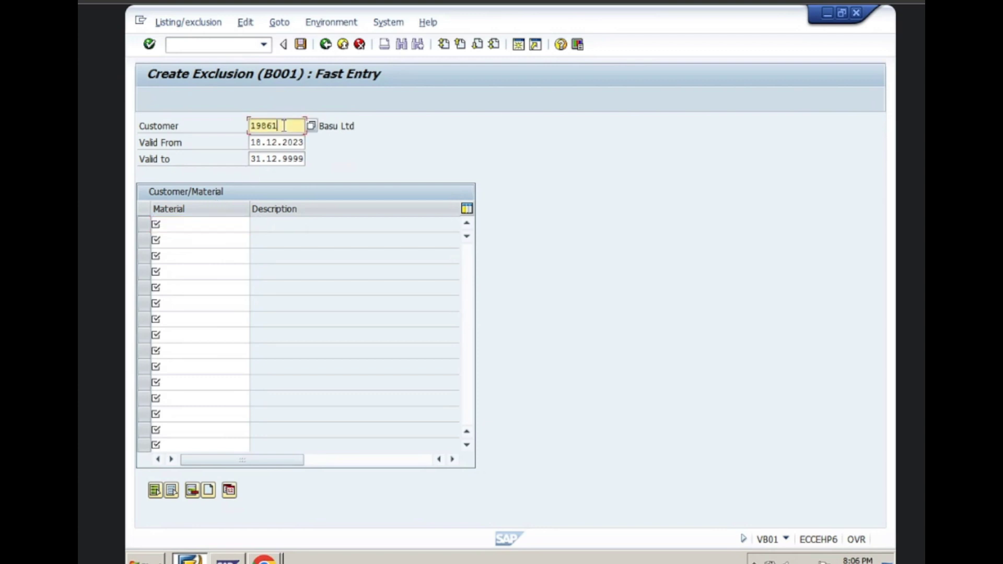
pyautogui.press('BackSpace')
pyautogui.write('0')
pyautogui.press('Return')
# Step: Enter materials 2124 and 2157 in the B001 exclusion for Bisan Ltd. and save it
pyautogui.click(201, 225)
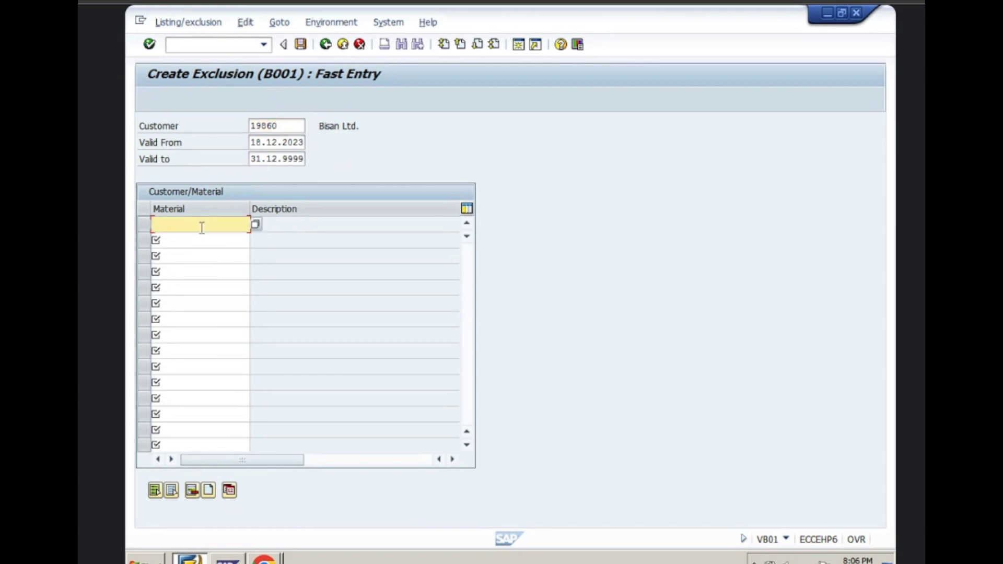
pyautogui.write('212')
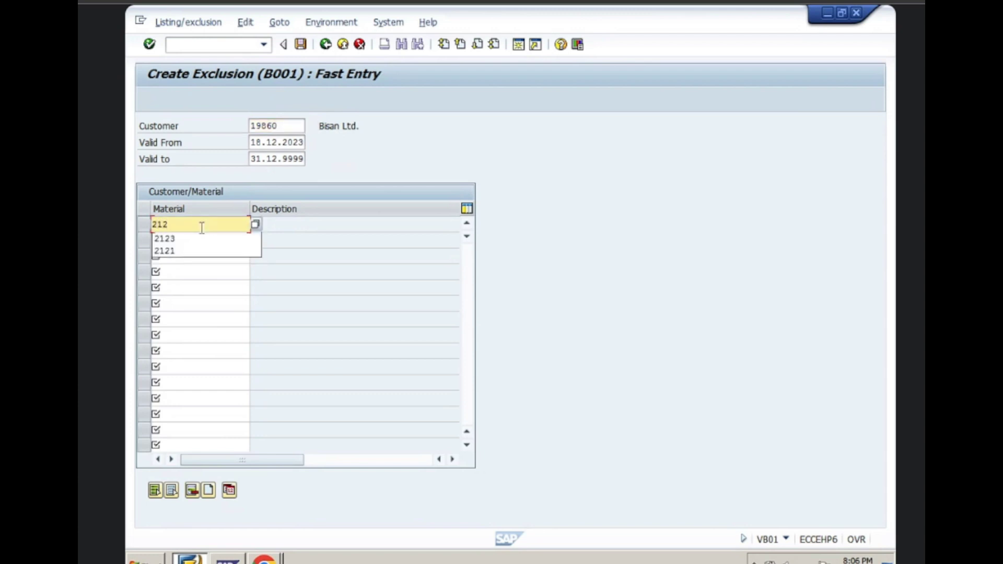
pyautogui.write('4')
pyautogui.press('Return')
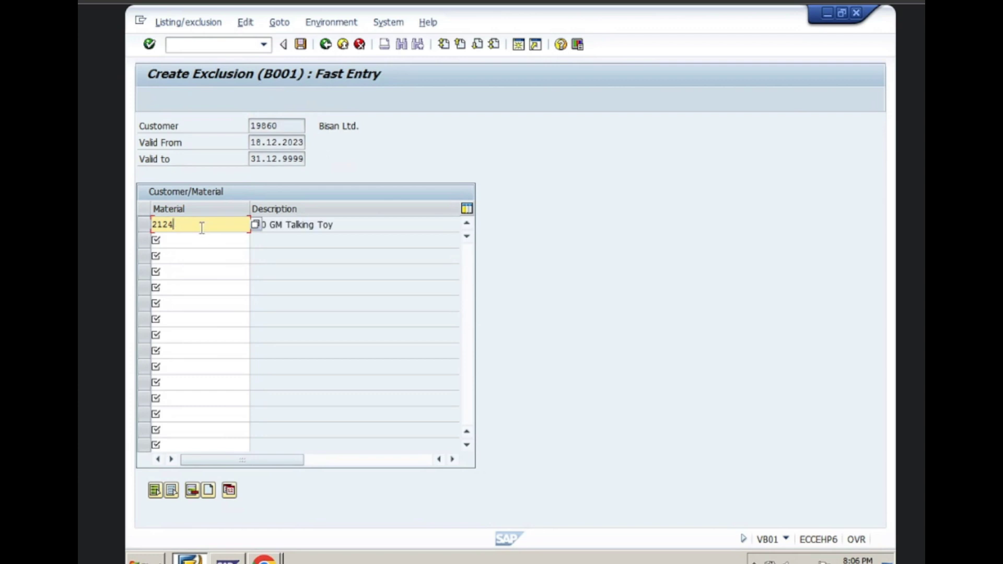
pyautogui.click(169, 241)
pyautogui.write('2')
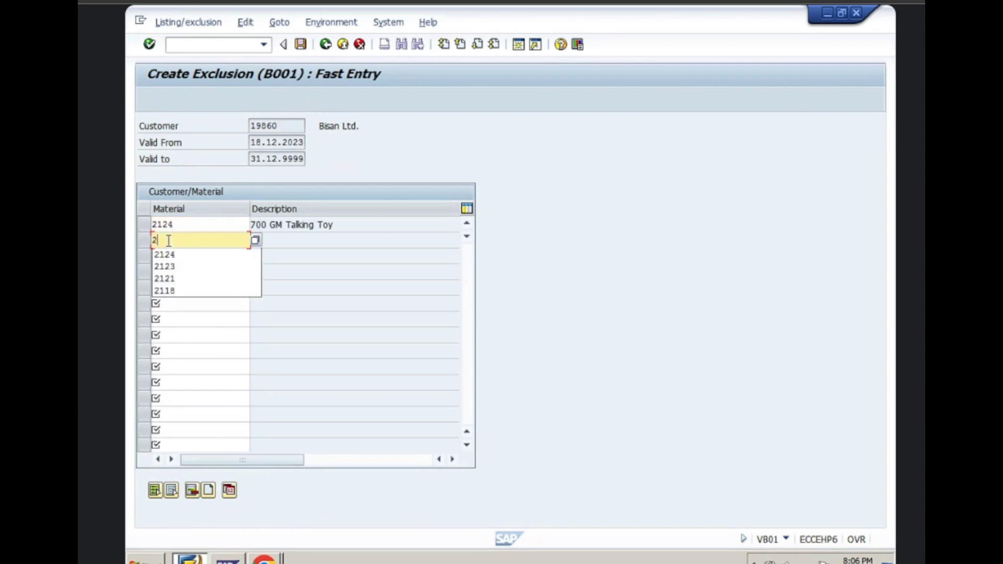
pyautogui.write('15')
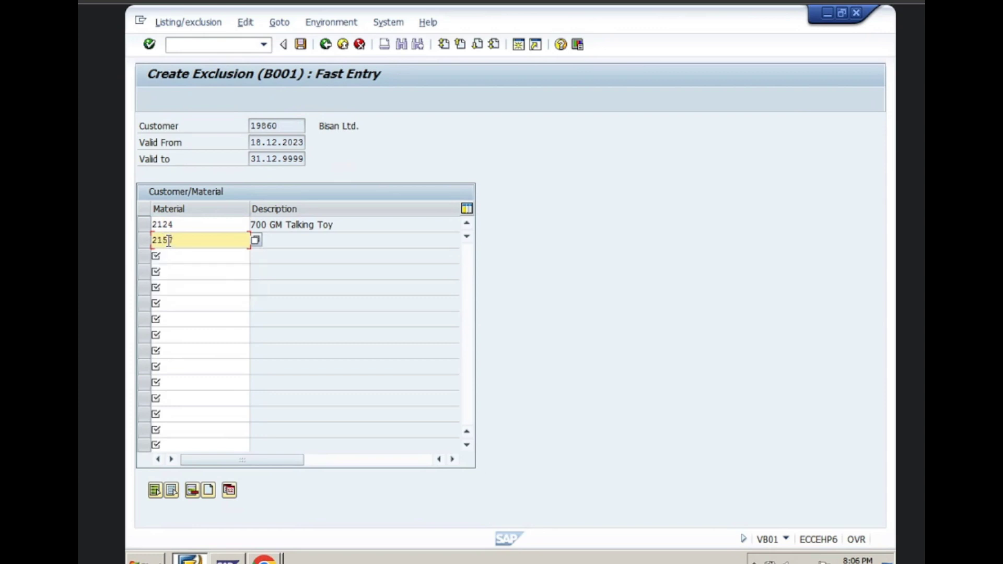
pyautogui.press('Return')
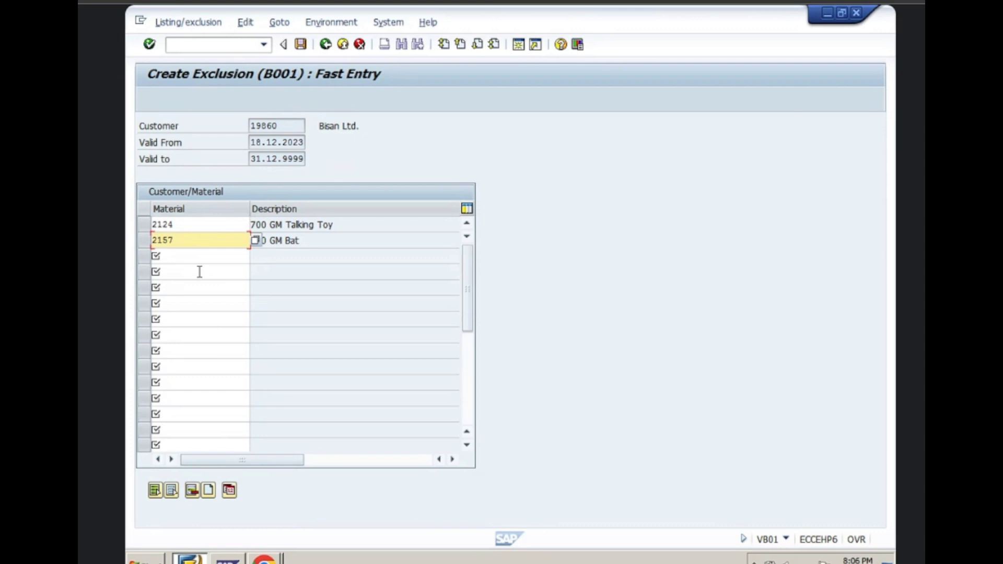
pyautogui.click(303, 45)
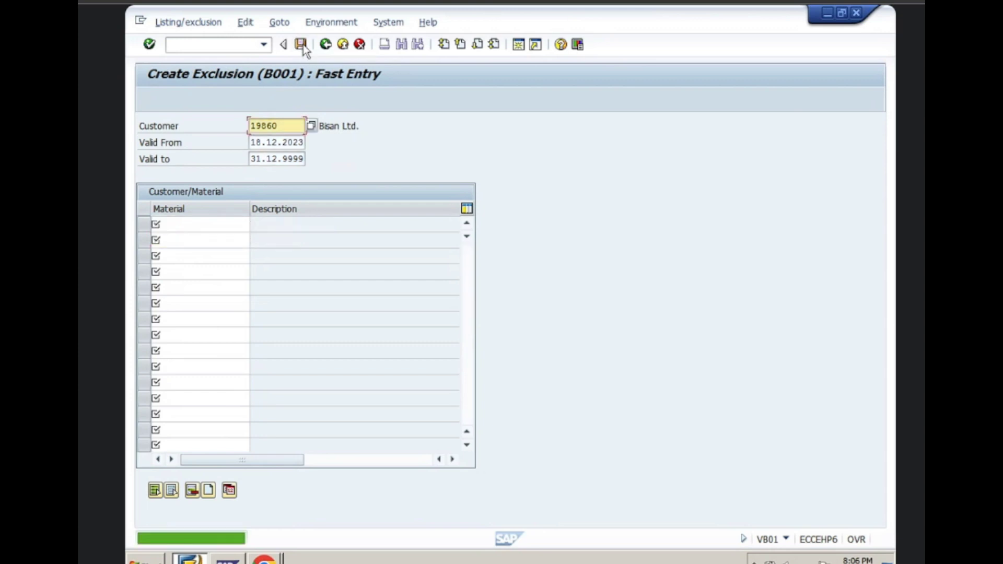
# Step: Return to SAP Easy Access and start a standard order (OR) in VA01 for sales area MTBL/DS/PT
pyautogui.click(325, 45)
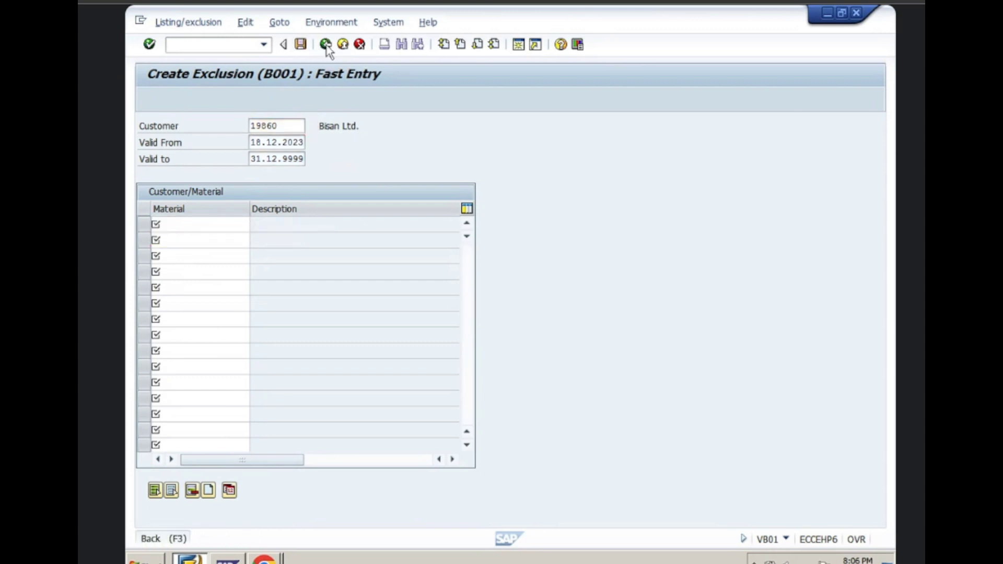
pyautogui.click(325, 45)
pyautogui.write('v')
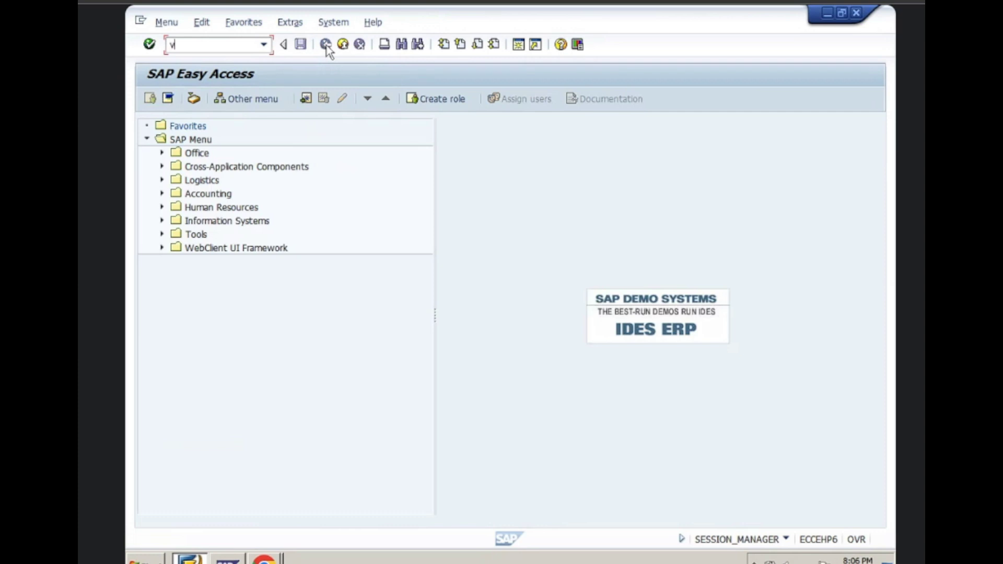
pyautogui.write('a01')
pyautogui.press('Return')
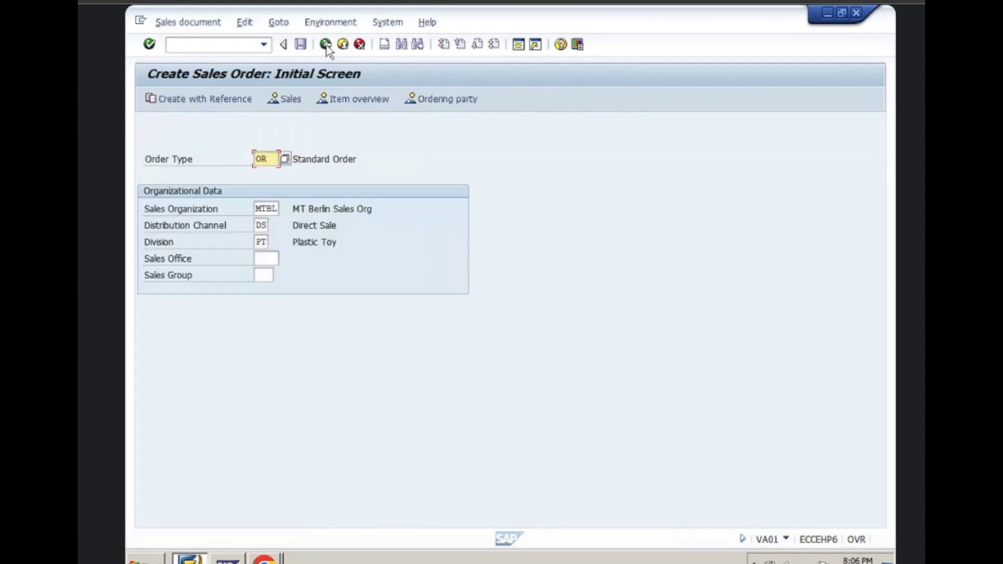
pyautogui.press('Return')
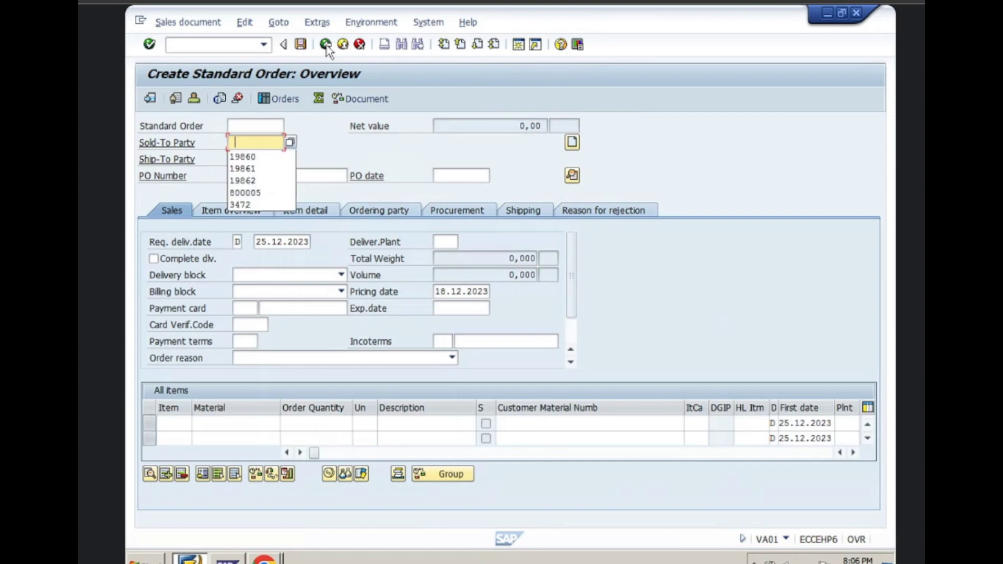
# Step: Fill in the order header with Bisan Ltd. as sold-to and ship-to party, the PO number and PO date 08.12.2023
pyautogui.press('Down')
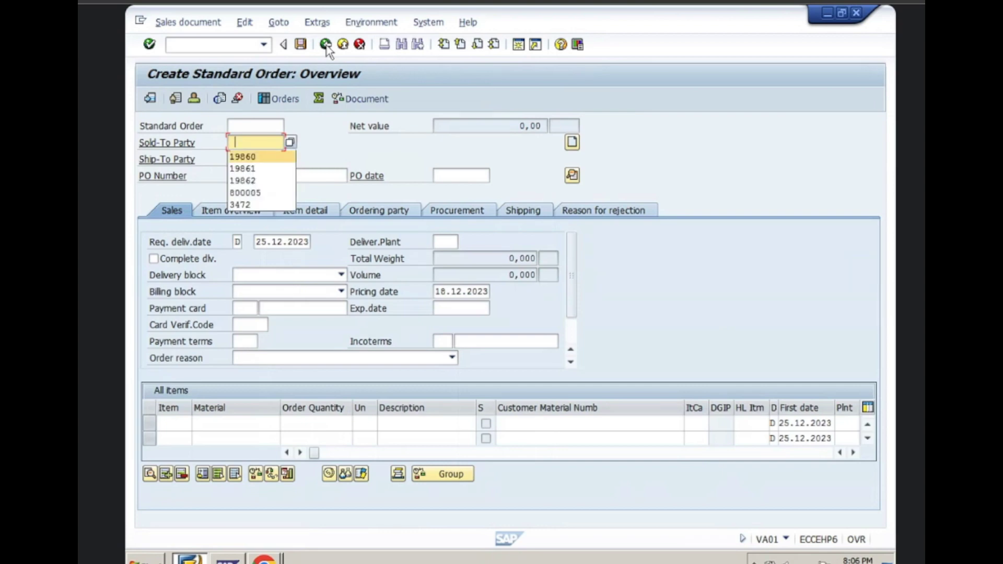
pyautogui.press('Return')
pyautogui.press('Return')
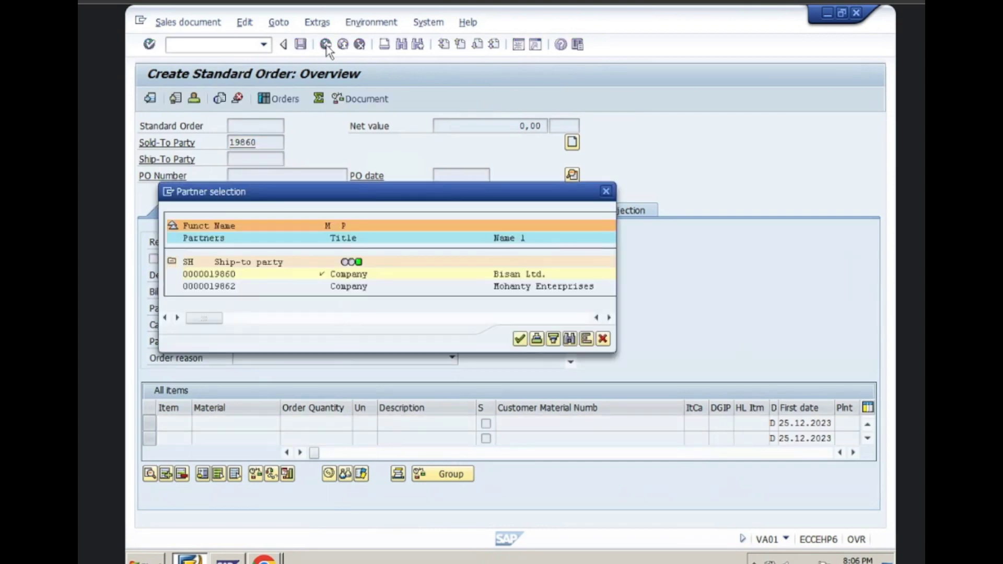
pyautogui.click(520, 339)
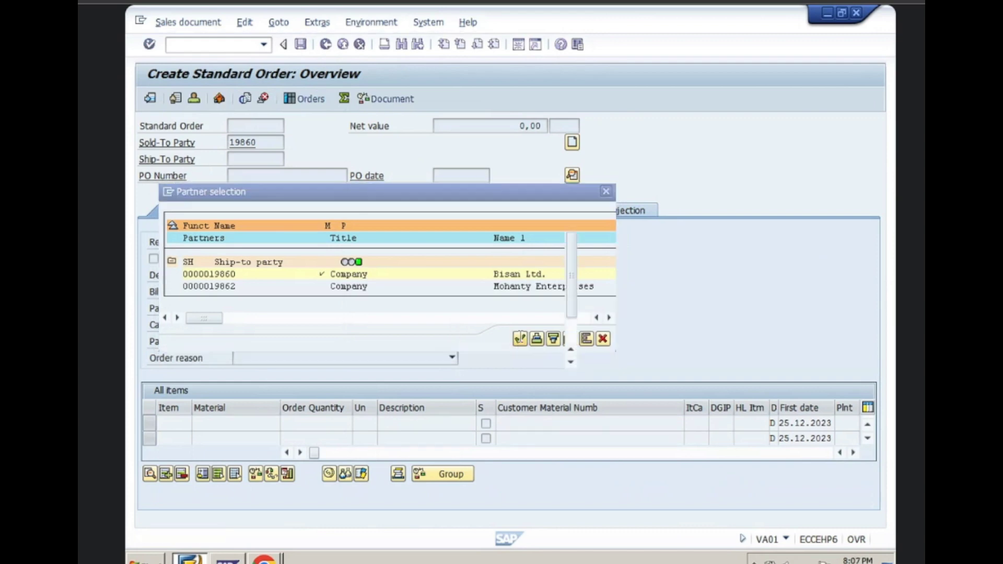
pyautogui.click(290, 176)
pyautogui.click(275, 190)
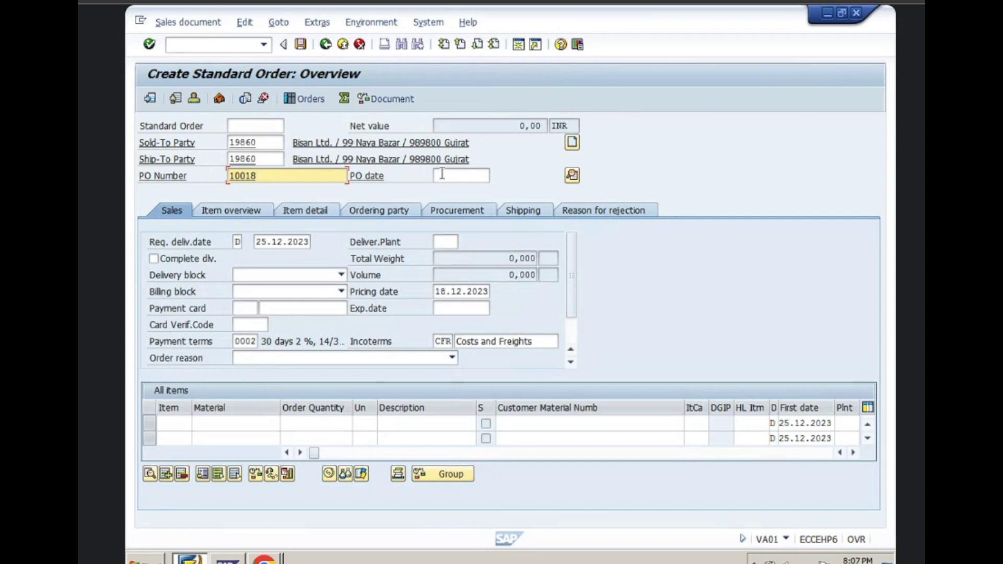
pyautogui.click(442, 174)
pyautogui.click(449, 190)
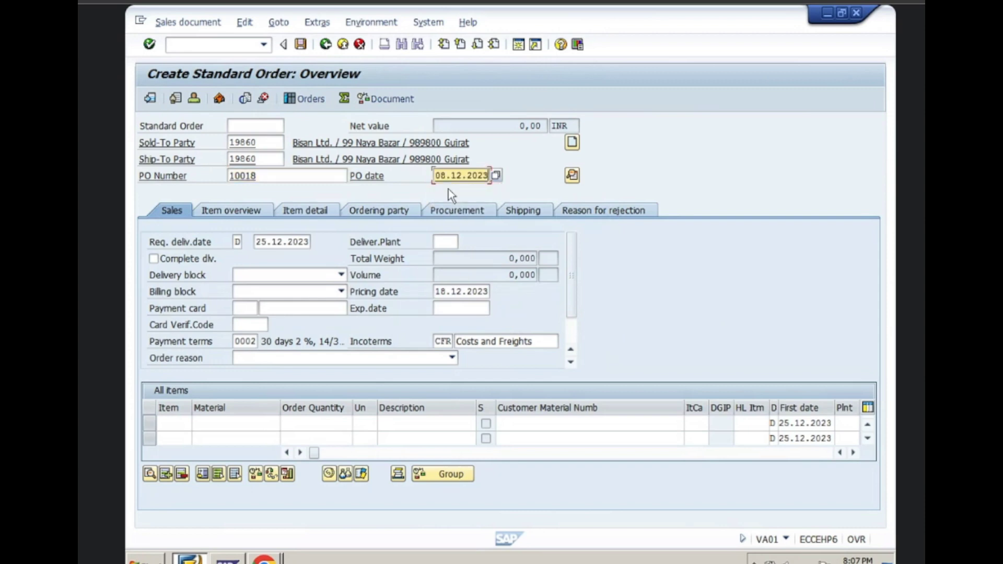
# Step: Try to add material 2124 as the first item of the order
pyautogui.click(220, 423)
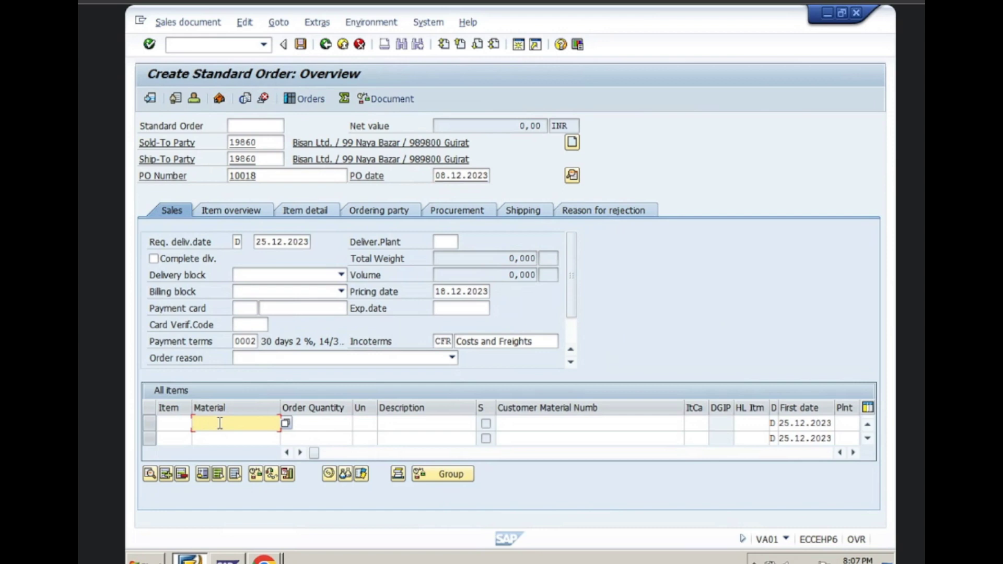
pyautogui.write('2124')
pyautogui.press('Return')
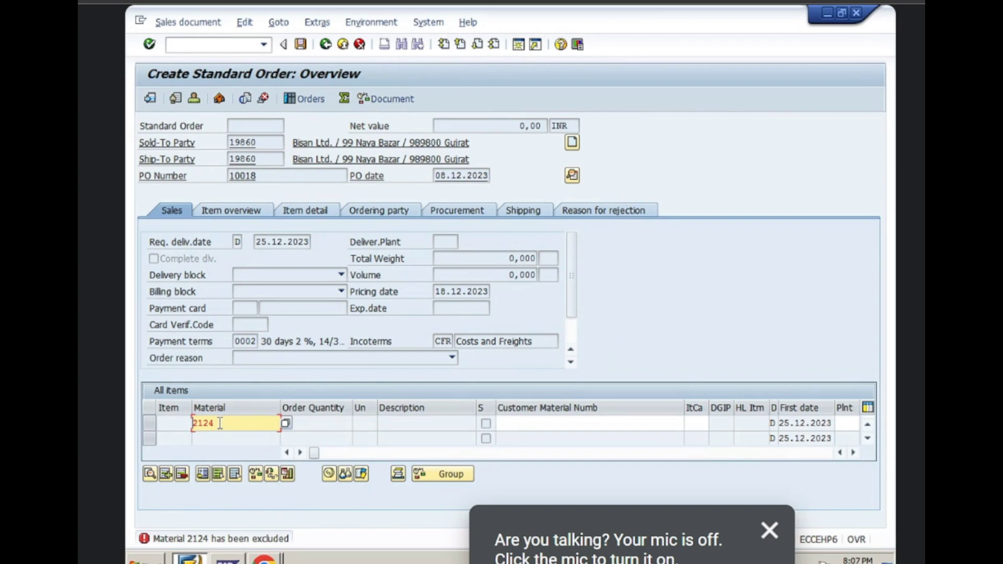
# Step: Replace the first item's material with 2118, continuing without using the open quotations and acknowledging the information message
pyautogui.press('Delete')
pyautogui.press('Delete')
pyautogui.press('Delete')
pyautogui.press('Delete')
pyautogui.press('Delete')
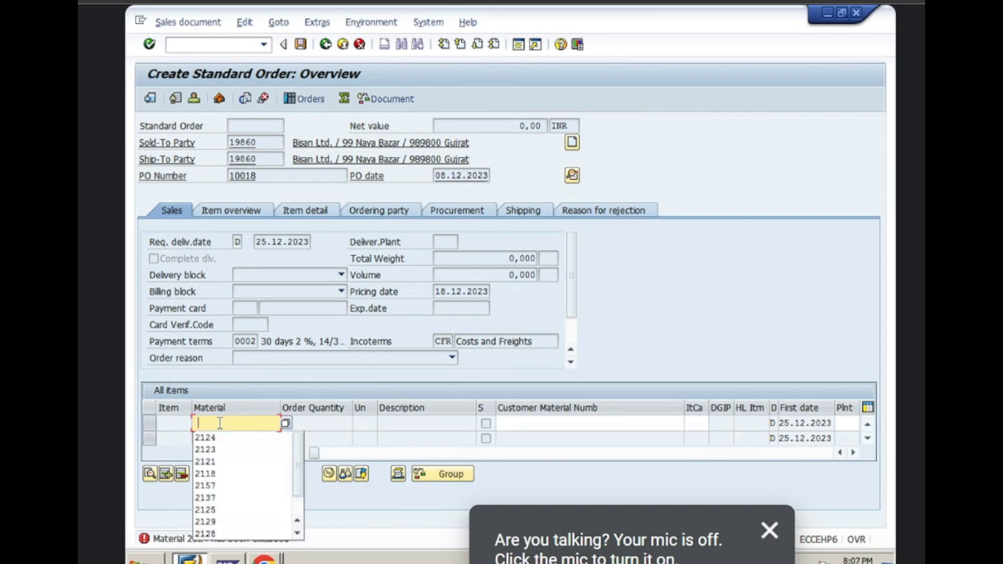
pyautogui.press('Down')
pyautogui.press('Down')
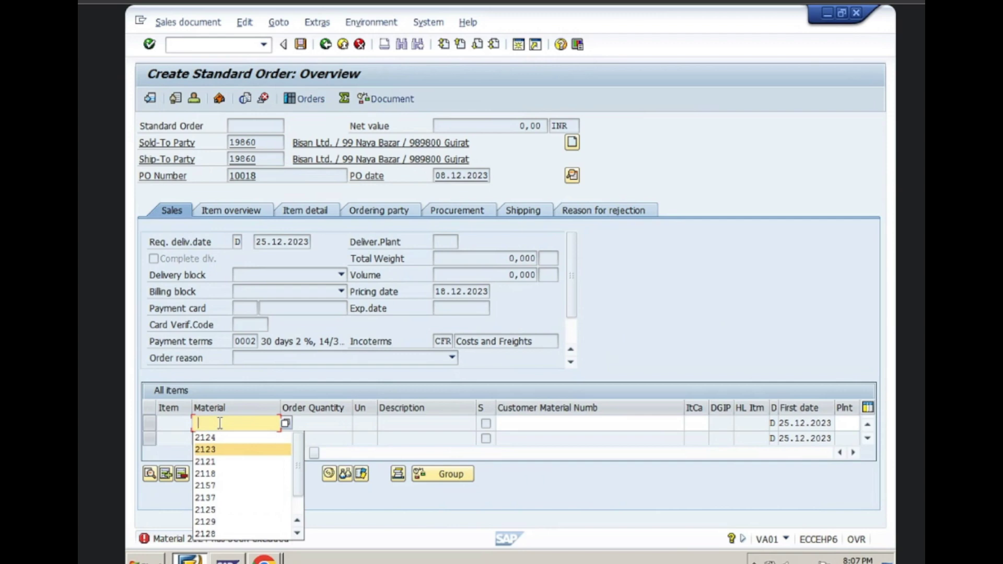
pyautogui.press('Down')
pyautogui.press('Down')
pyautogui.press('Return')
pyautogui.press('Return')
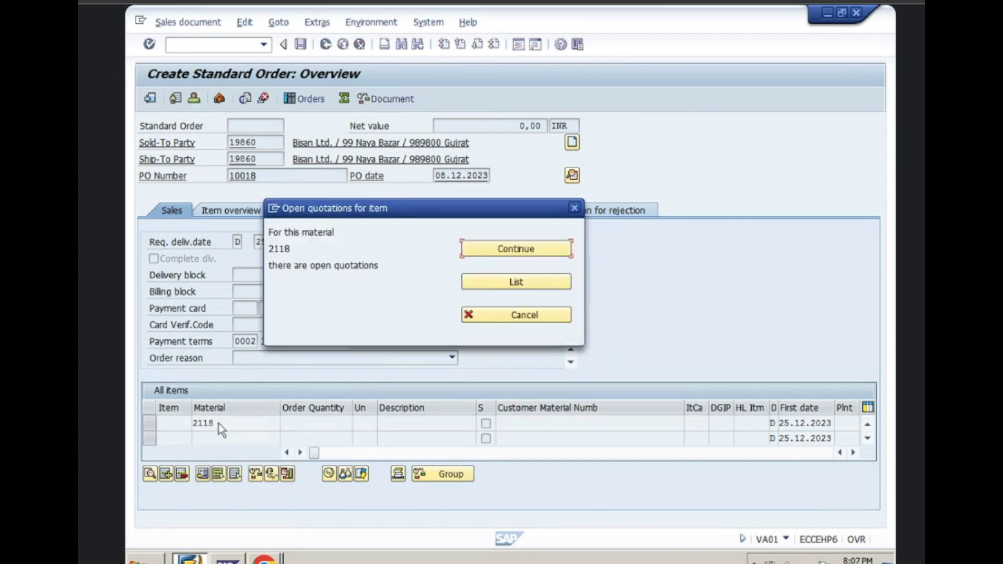
pyautogui.click(519, 249)
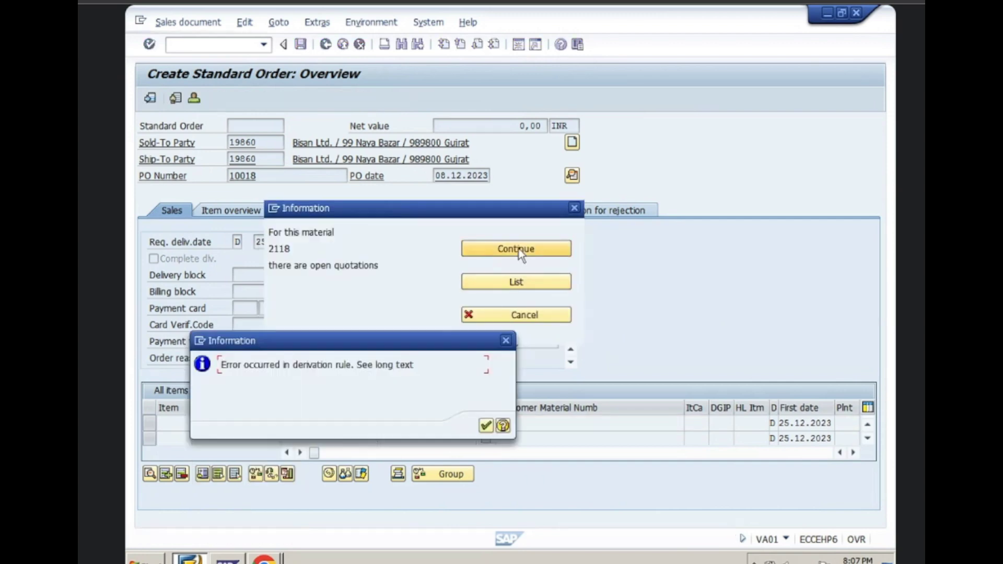
pyautogui.click(485, 425)
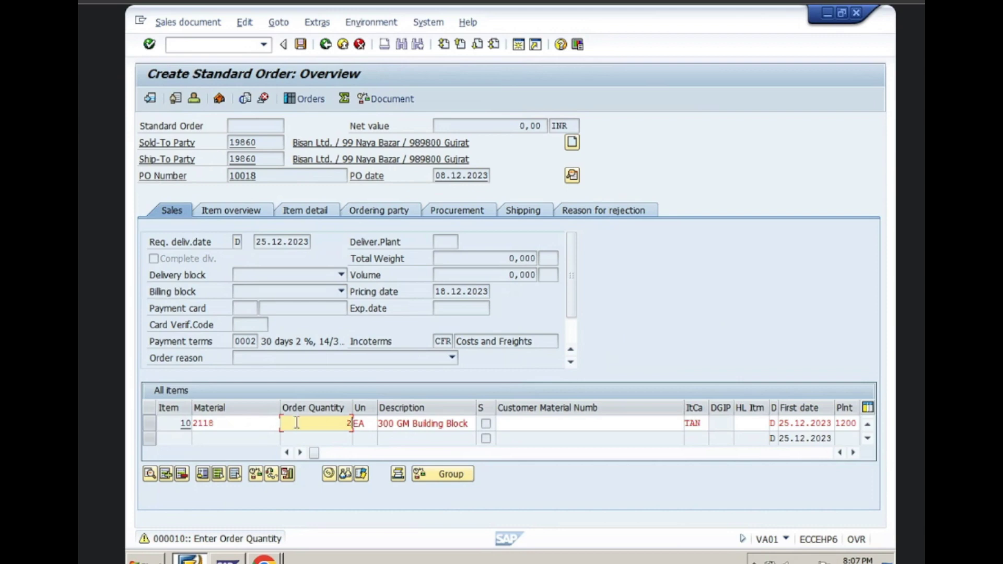
# Step: Set the order quantity of material 2118 to 20 and acknowledge the information messages
pyautogui.press('Return')
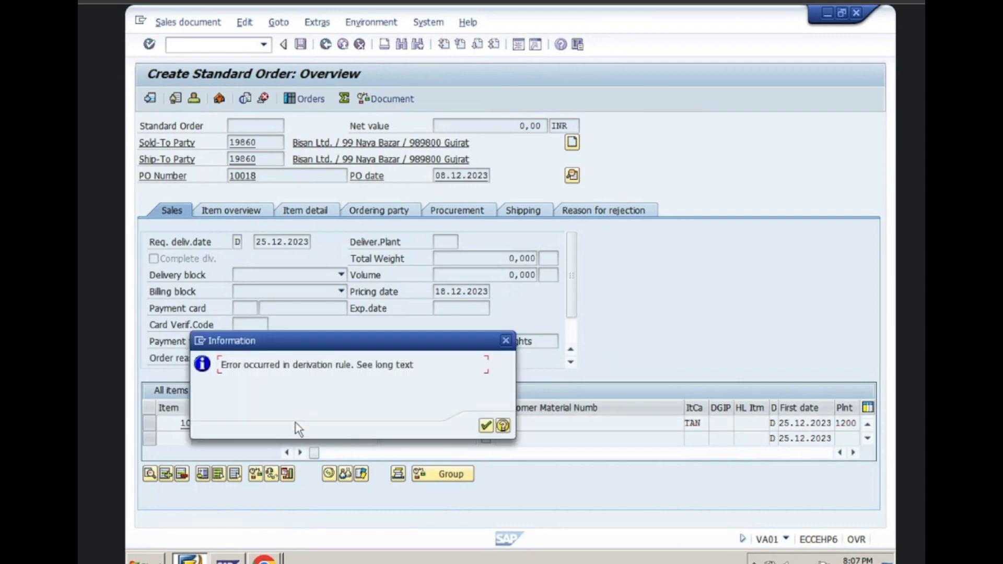
pyautogui.click(487, 425)
pyautogui.click(487, 441)
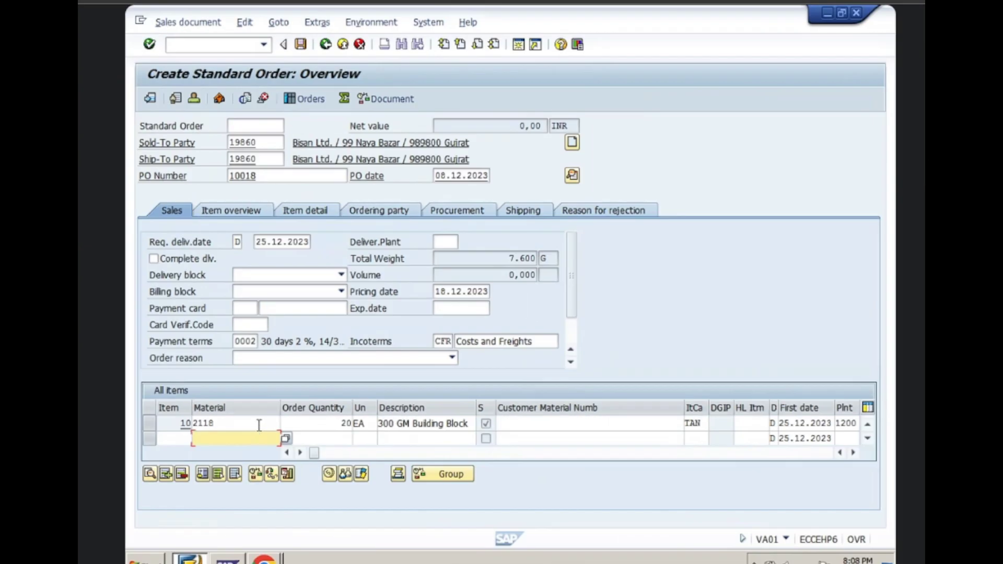
# Step: Try to change the material of item 10 from 2118 to the excluded material 2124
pyautogui.click(260, 424)
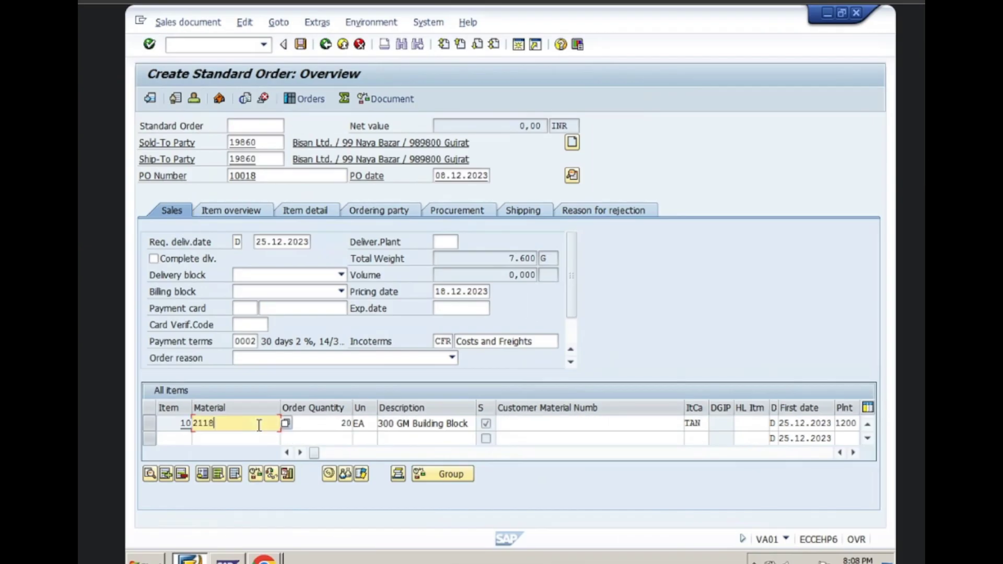
pyautogui.press('BackSpace')
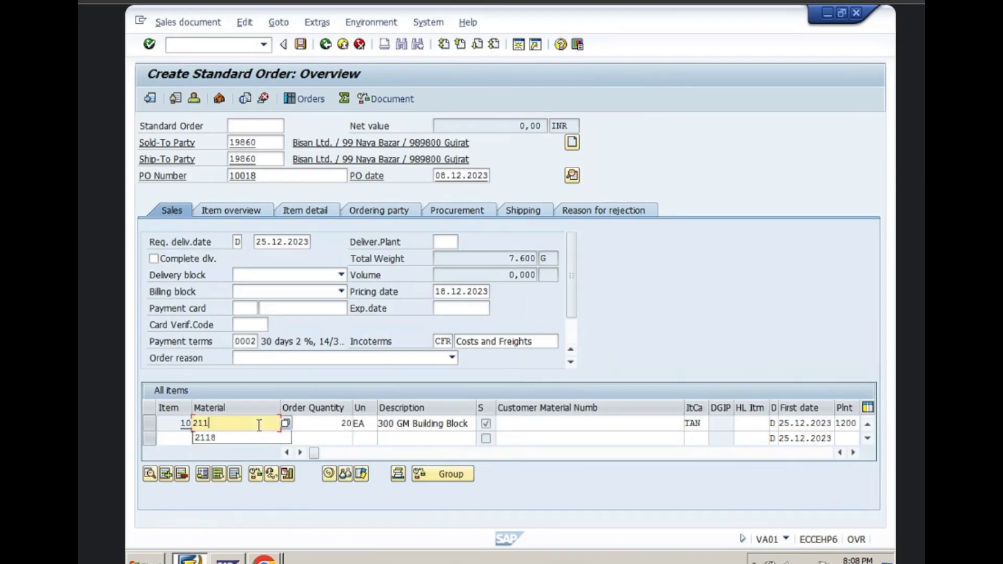
pyautogui.press('BackSpace')
pyautogui.press('BackSpace')
pyautogui.press('BackSpace')
pyautogui.write('212')
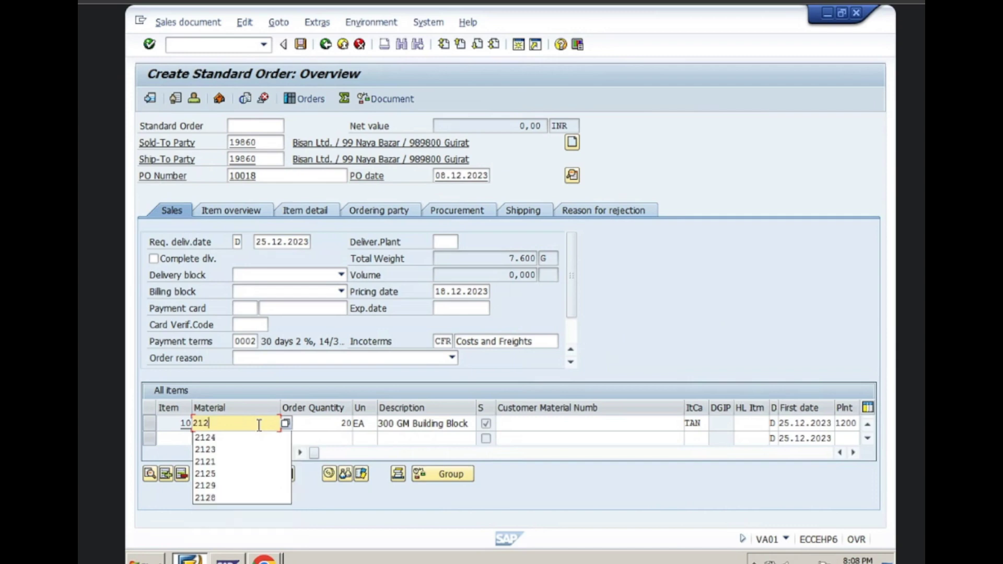
pyautogui.press('Down')
pyautogui.press('Return')
pyautogui.press('Return')
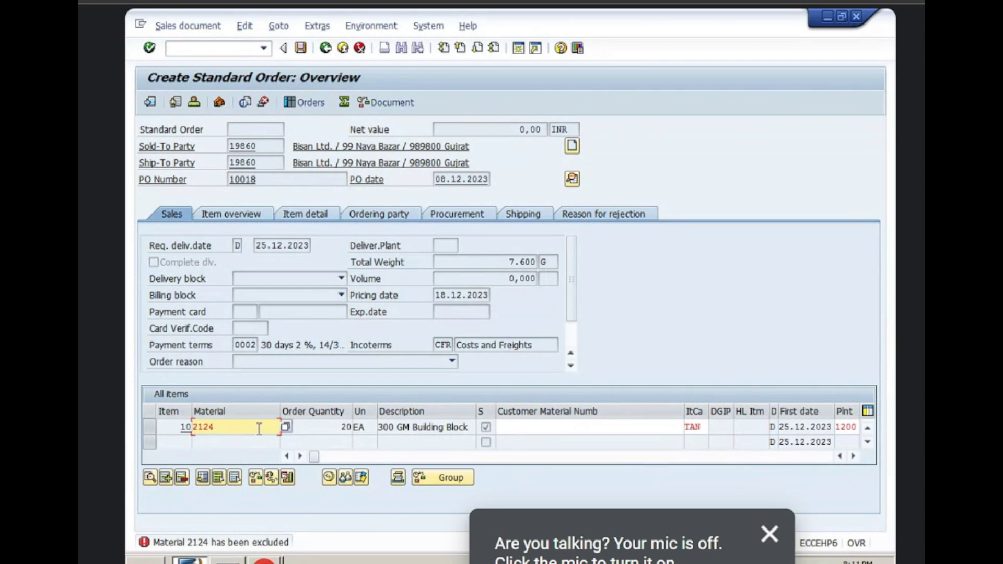
# Step: Dismiss the microphone notification and minimize the sales order window
pyautogui.click(769, 535)
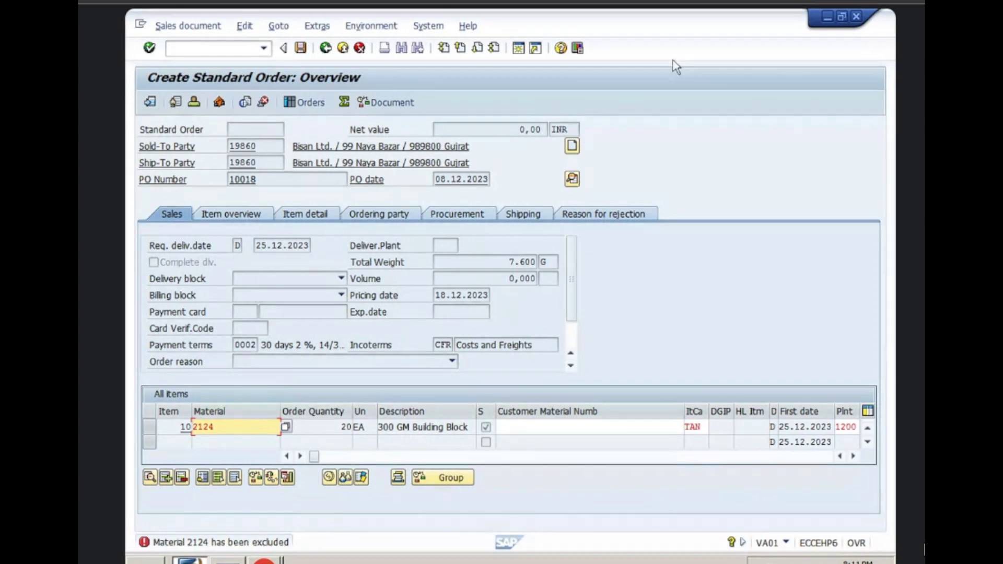
pyautogui.click(827, 15)
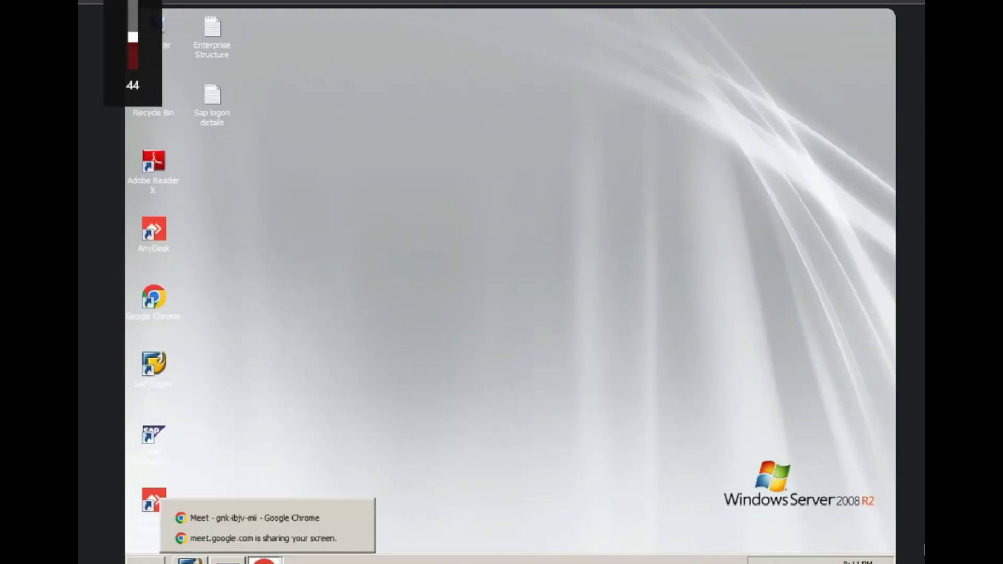
pyautogui.moveTo(264, 560)
pyautogui.click(270, 543)
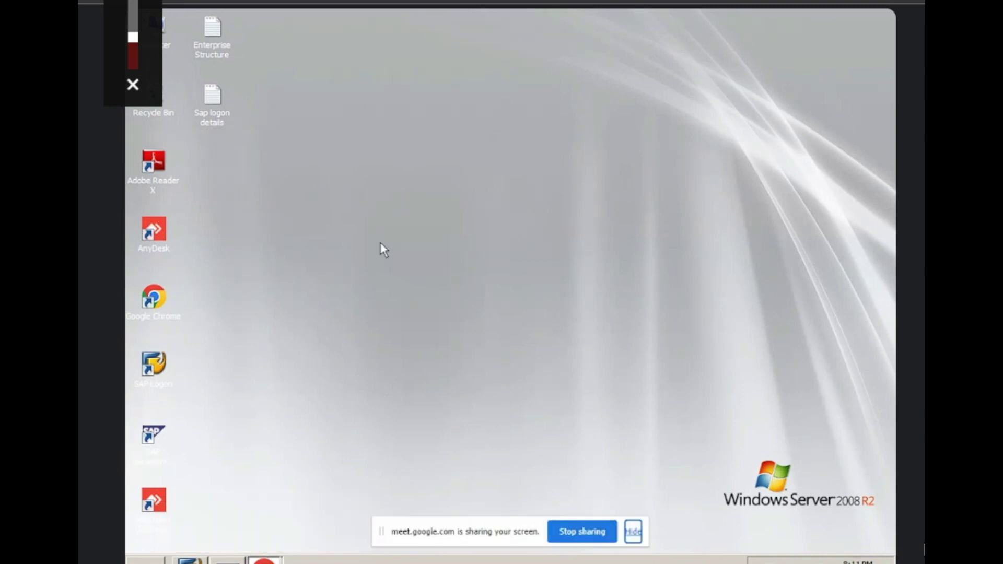
pyautogui.click(633, 532)
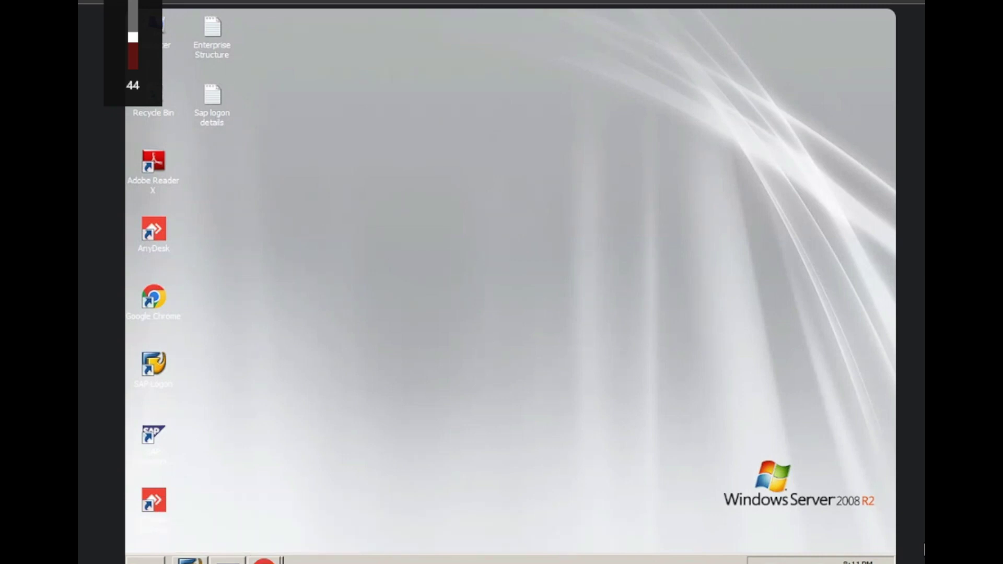
pyautogui.moveTo(264, 560)
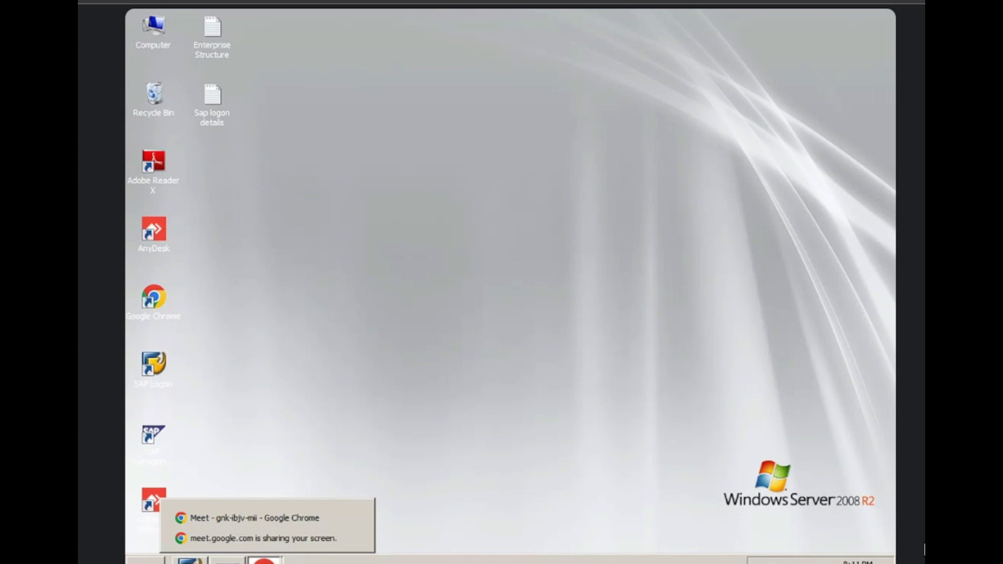
pyautogui.click(273, 540)
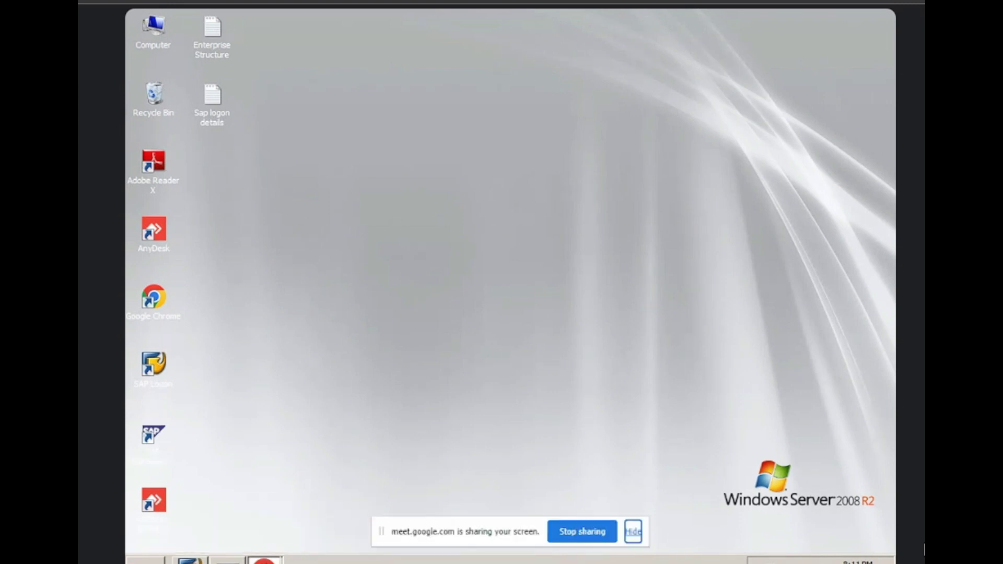
# Step: Switch to the Chrome window with the Google Meet call, open a new tab and dismiss the presenting notification
pyautogui.click(263, 561)
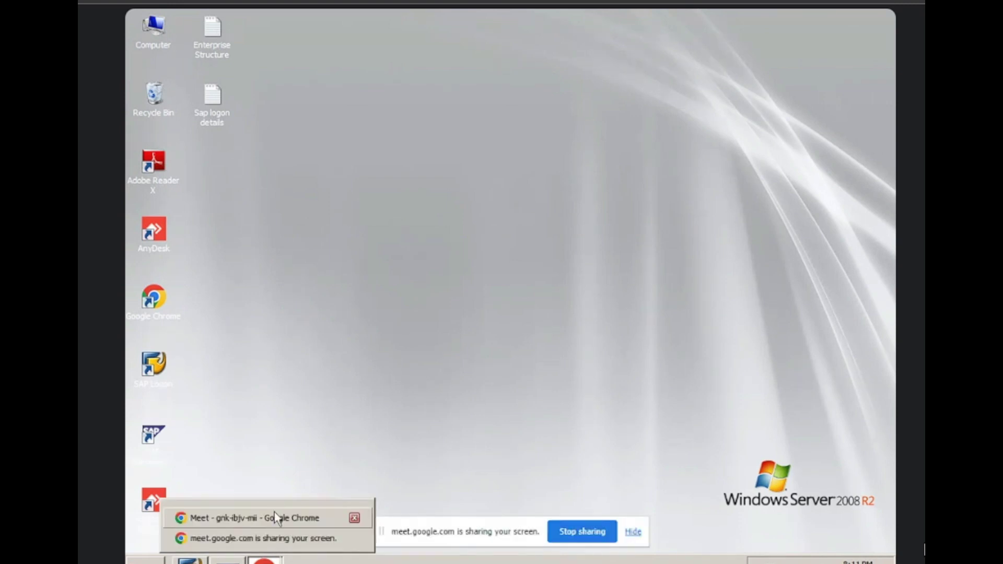
pyautogui.click(274, 517)
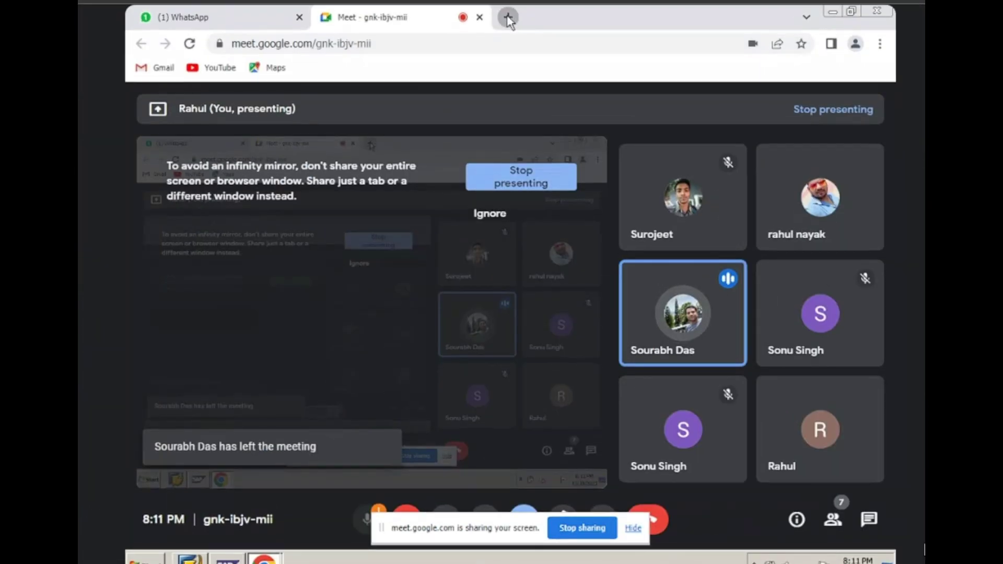
pyautogui.click(157, 21)
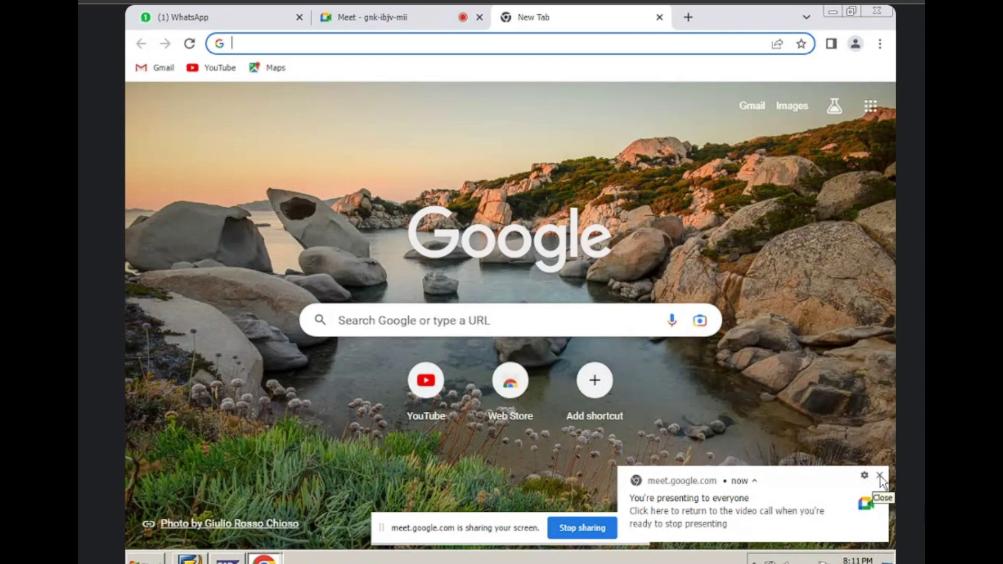
pyautogui.click(880, 475)
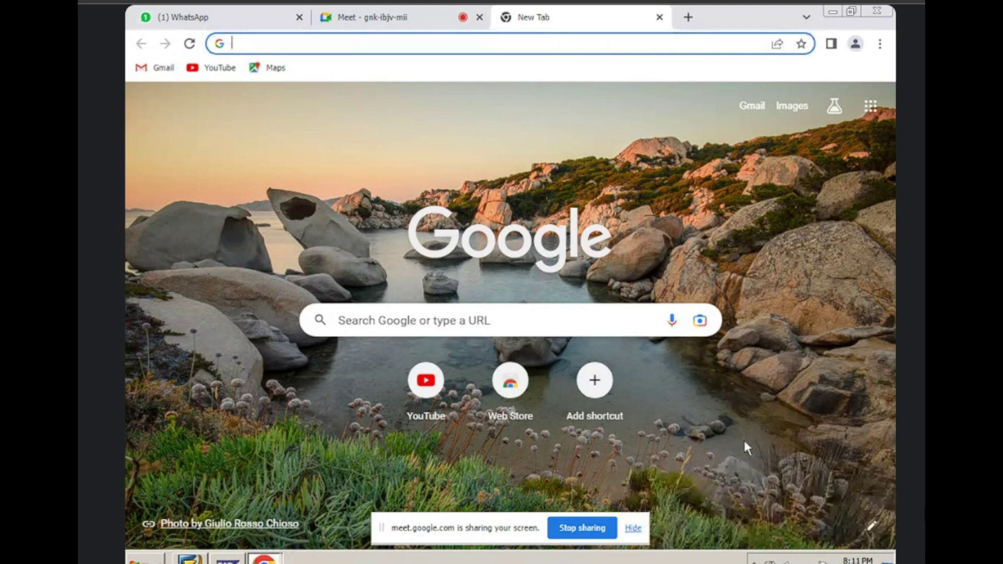
# Step: Open Gmail and sign in to the listed signed-out account by entering the account password
pyautogui.click(753, 112)
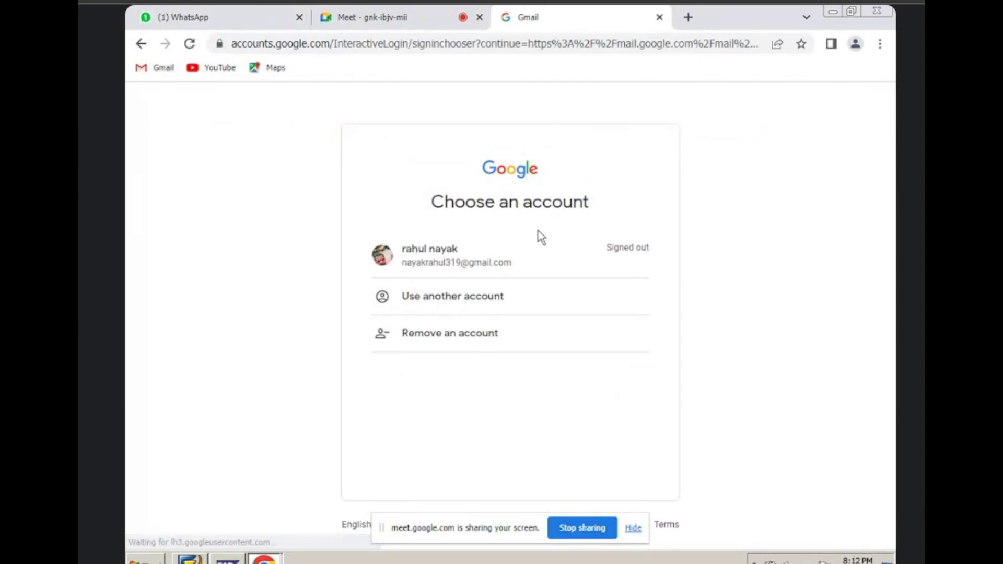
pyautogui.click(510, 256)
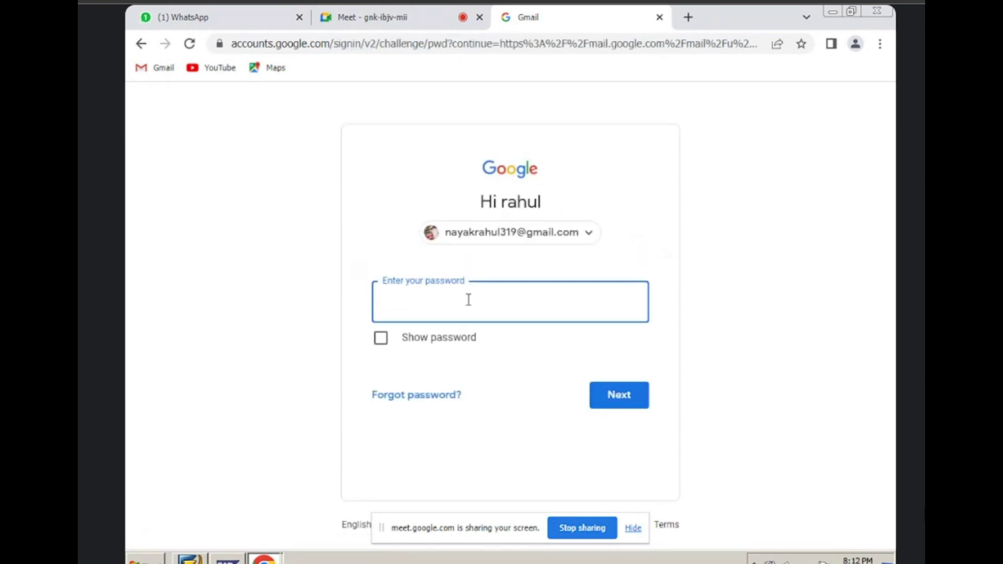
pyautogui.write('••••••••••')
pyautogui.press('Return')
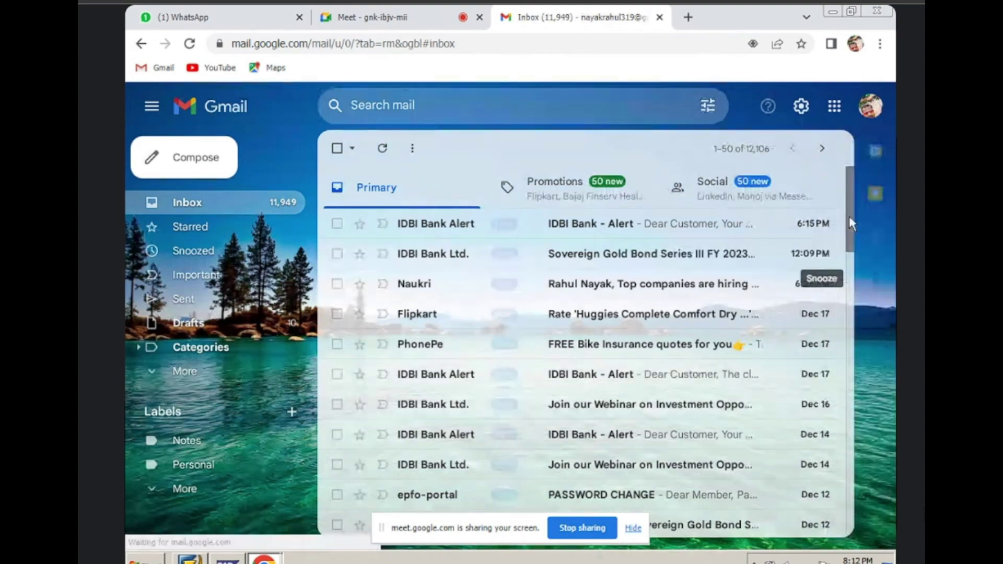
# Step: Open the shared Drive folder SAP SD Batch-3 from its August 2 sharing e-mail and hide the screen-sharing bar
pyautogui.moveTo(849, 218); pyautogui.dragTo(851, 354)
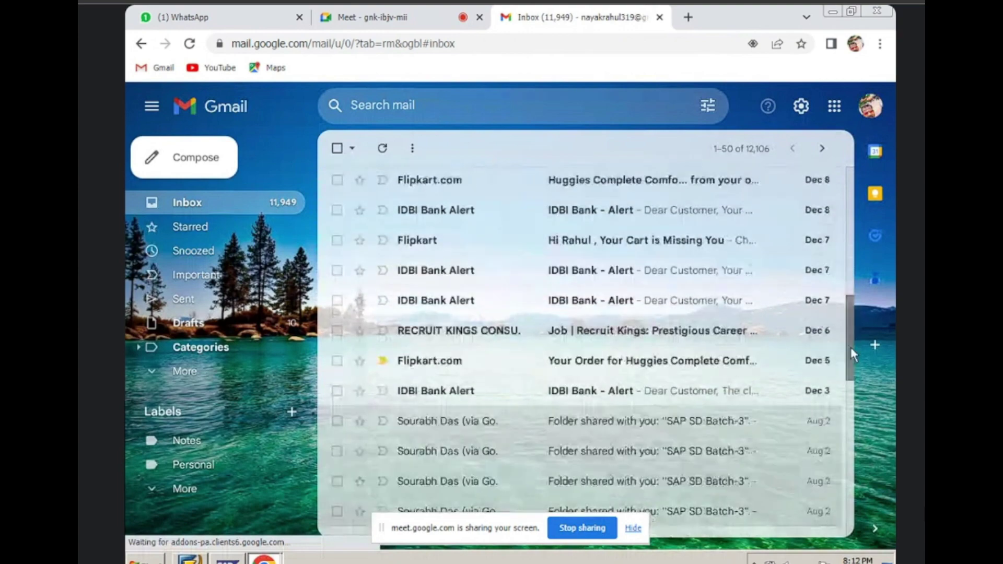
pyautogui.click(435, 426)
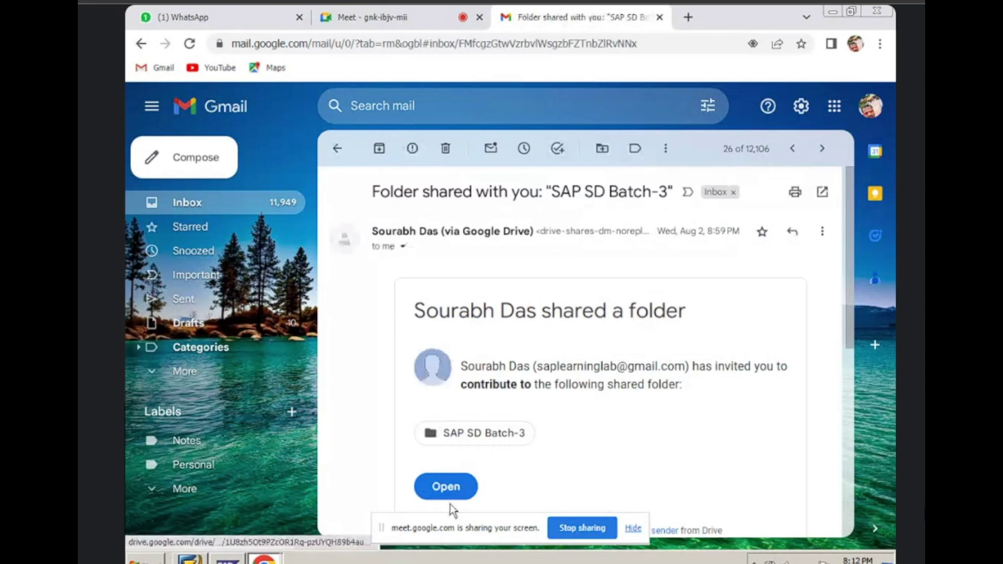
pyautogui.click(452, 490)
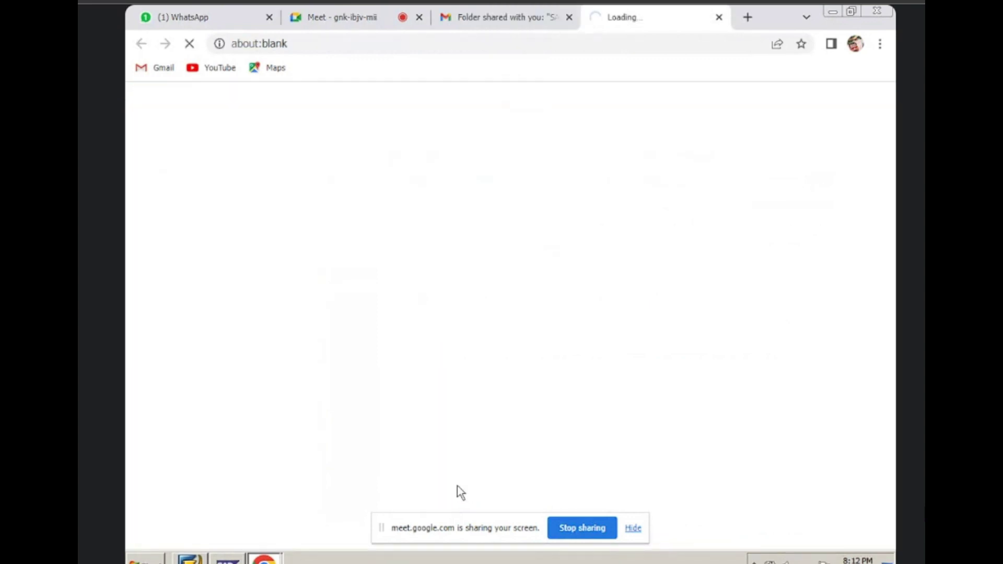
pyautogui.click(632, 529)
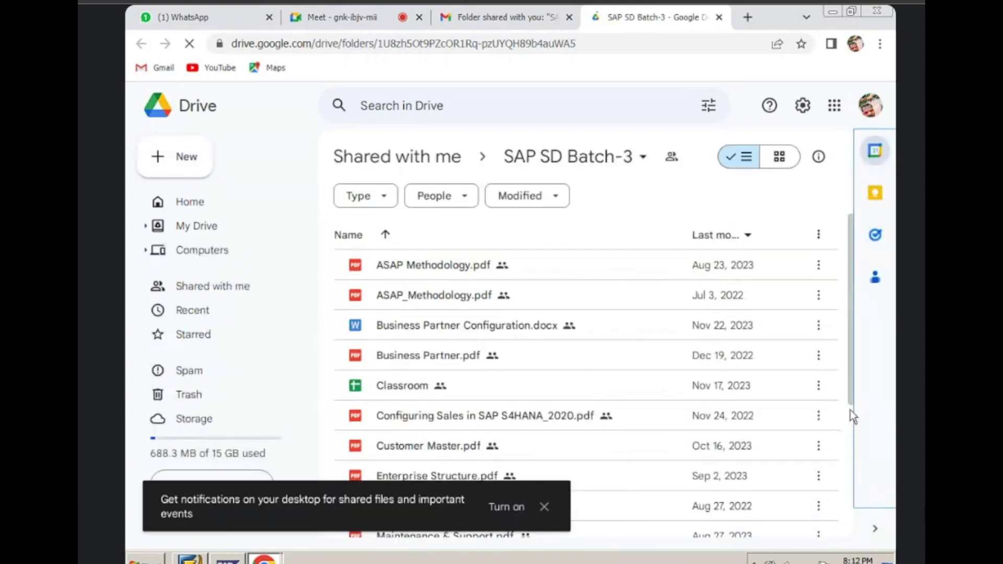
# Step: Dismiss the Drive desktop-notification prompt and open SD BOOK.pdf from the SAP SD Batch-3 folder
pyautogui.moveTo(850, 411); pyautogui.dragTo(850, 519)
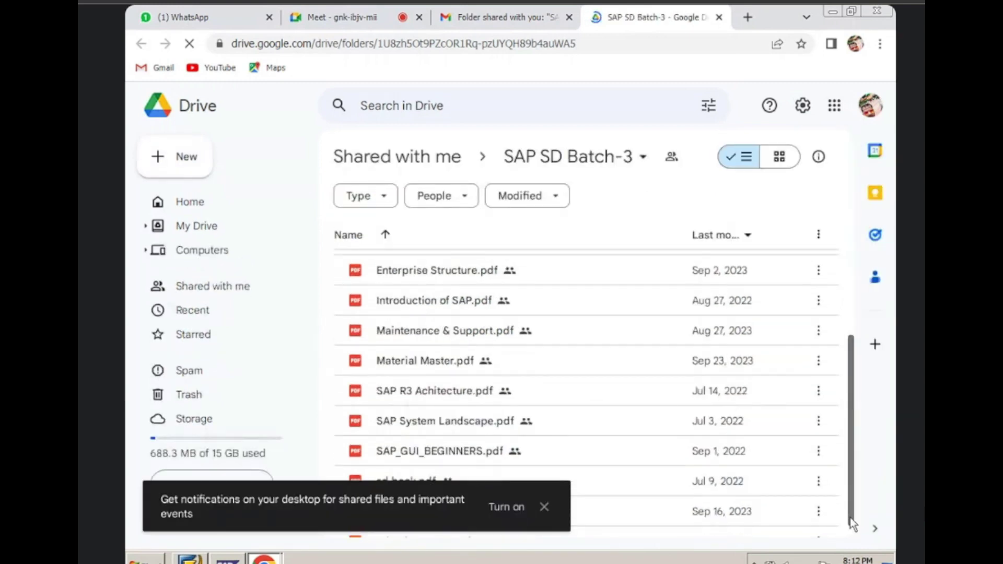
pyautogui.scroll(5, 571, 452)
pyautogui.click(545, 507)
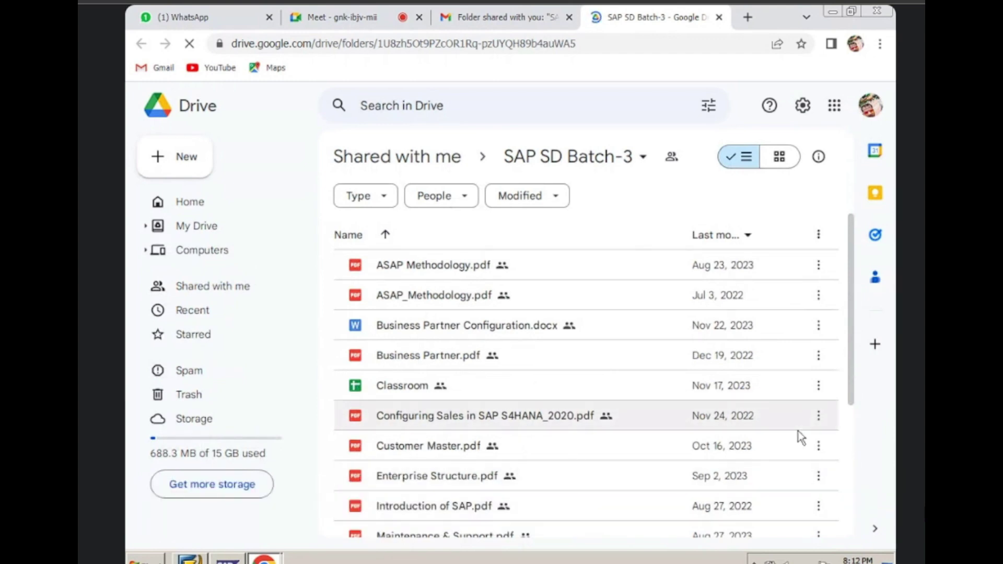
pyautogui.press('c')
pyautogui.press('i')
pyautogui.press('Down')
pyautogui.press('Down')
pyautogui.press('Down')
pyautogui.press('Down')
pyautogui.press('Down')
pyautogui.press('Down')
pyautogui.press('Down')
pyautogui.press('Down')
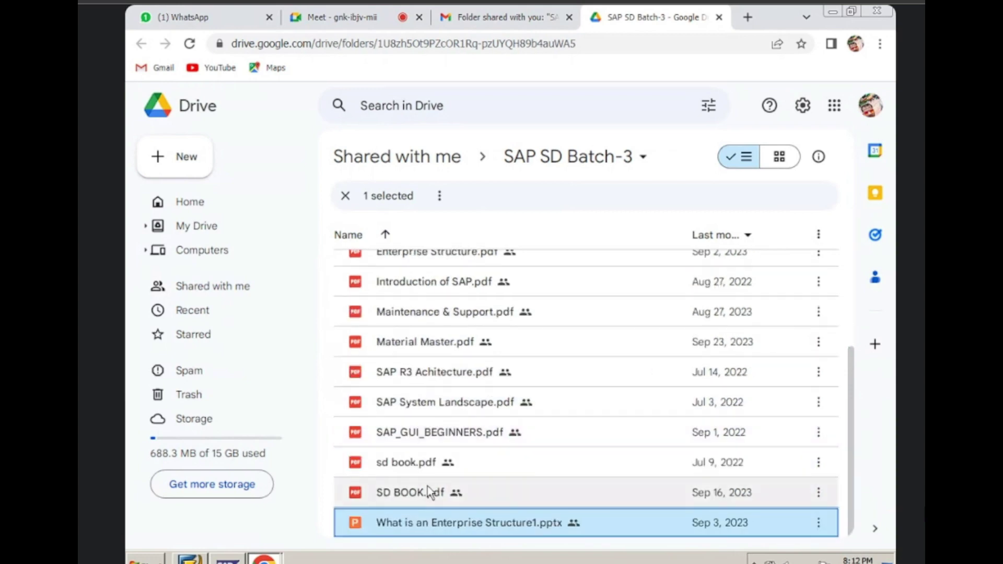
pyautogui.doubleClick(425, 495)
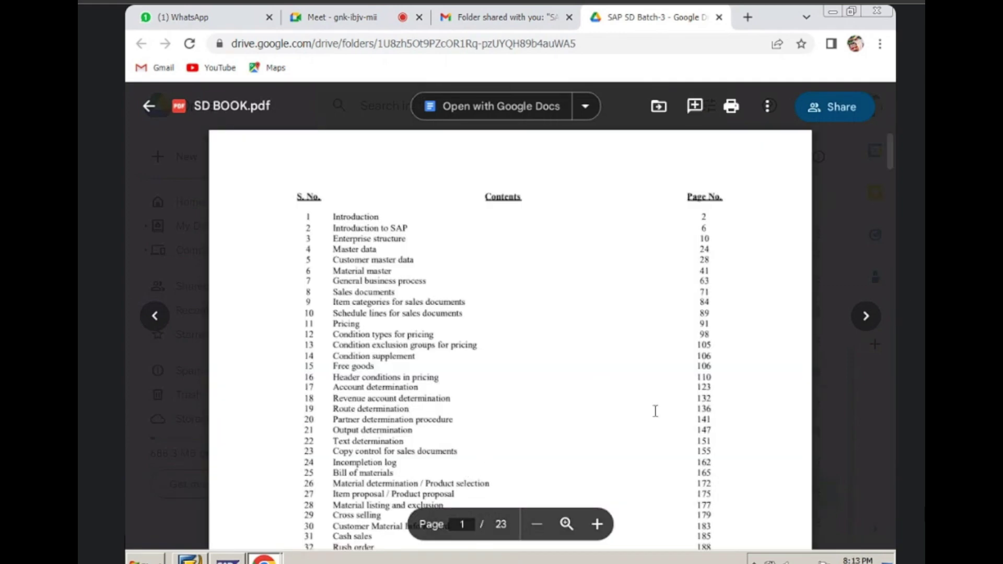
# Step: Examine the contents list of SD BOOK.pdf for the material listing and exclusion chapter, dismiss the microphone notification and close the Drive tab
pyautogui.scroll(-1, 746, 441)
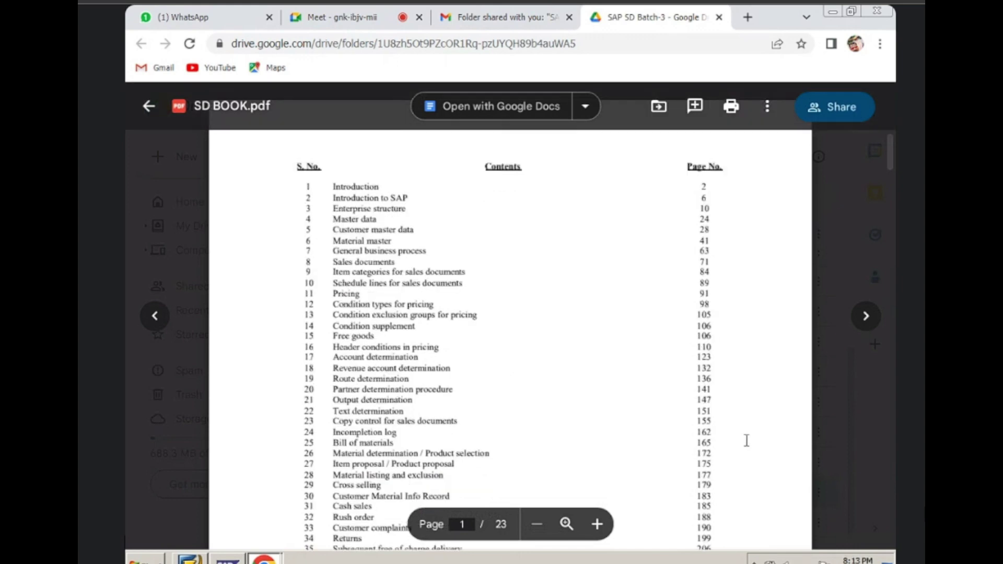
pyautogui.scroll(-1, 747, 440)
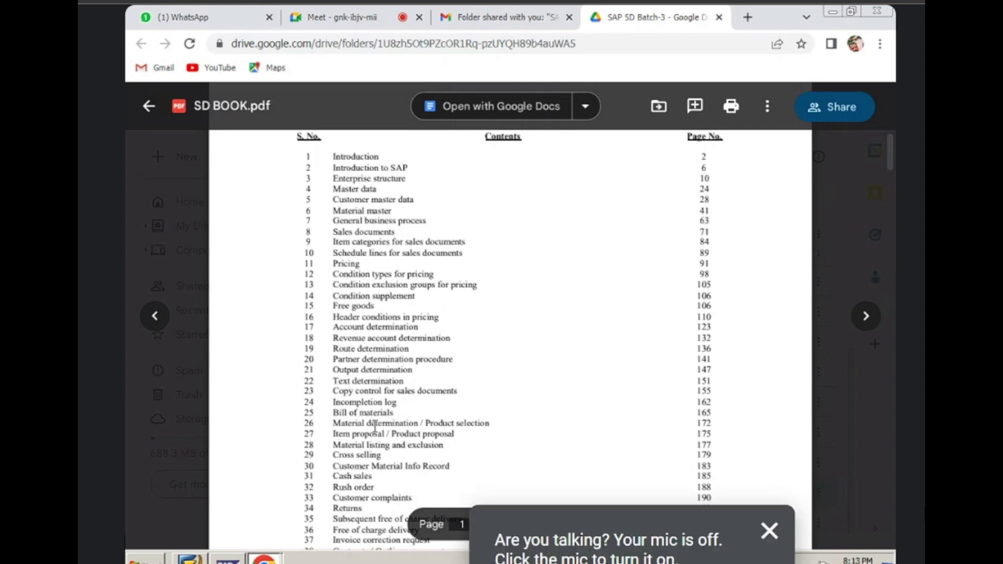
pyautogui.click(769, 533)
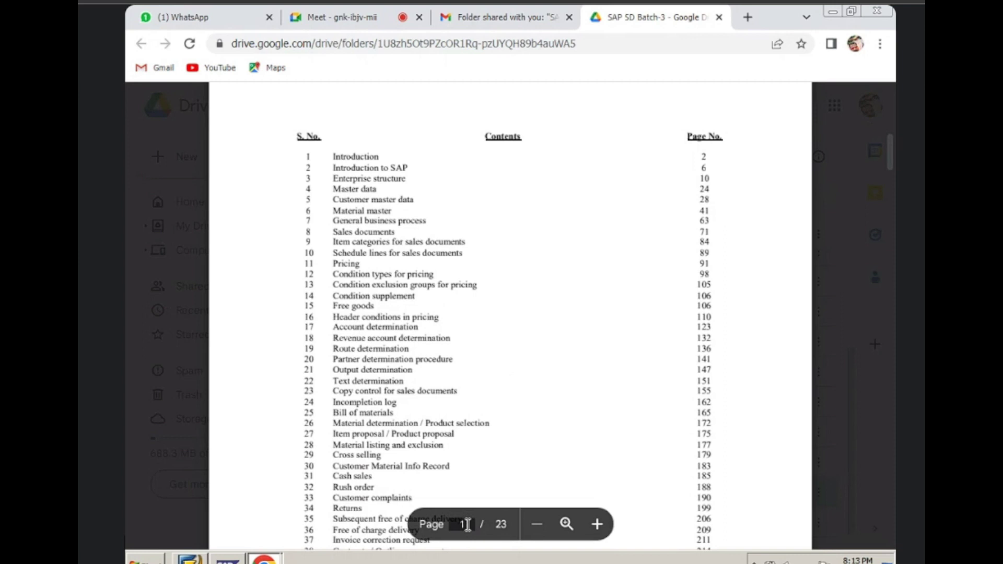
pyautogui.scroll(-5, 705, 526)
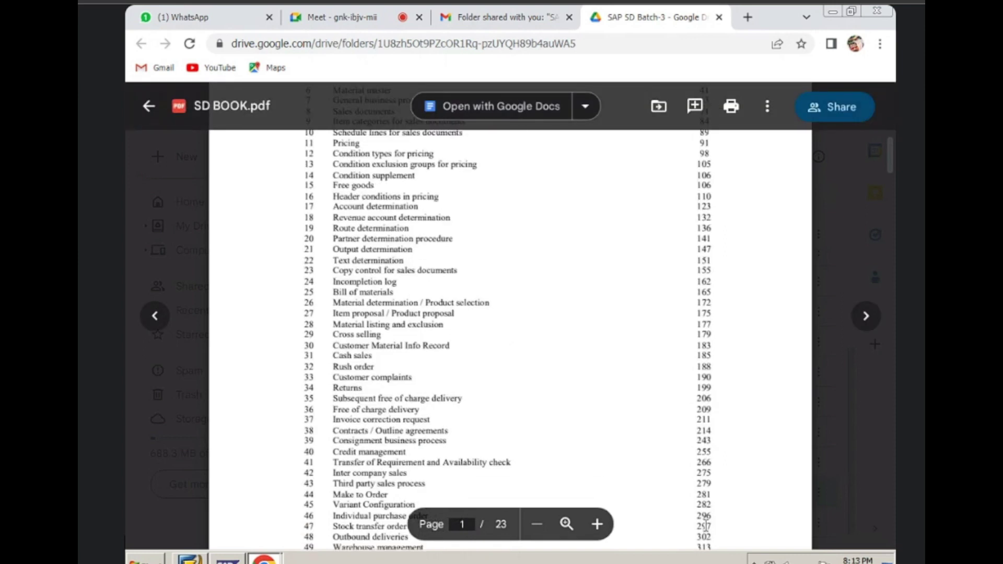
pyautogui.scroll(-7, 706, 526)
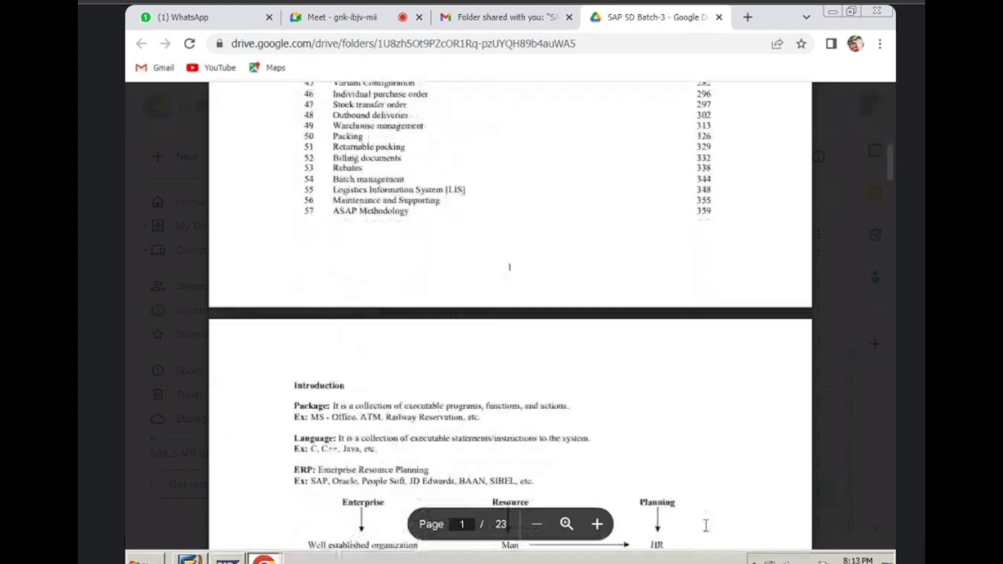
pyautogui.scroll(-2, 706, 526)
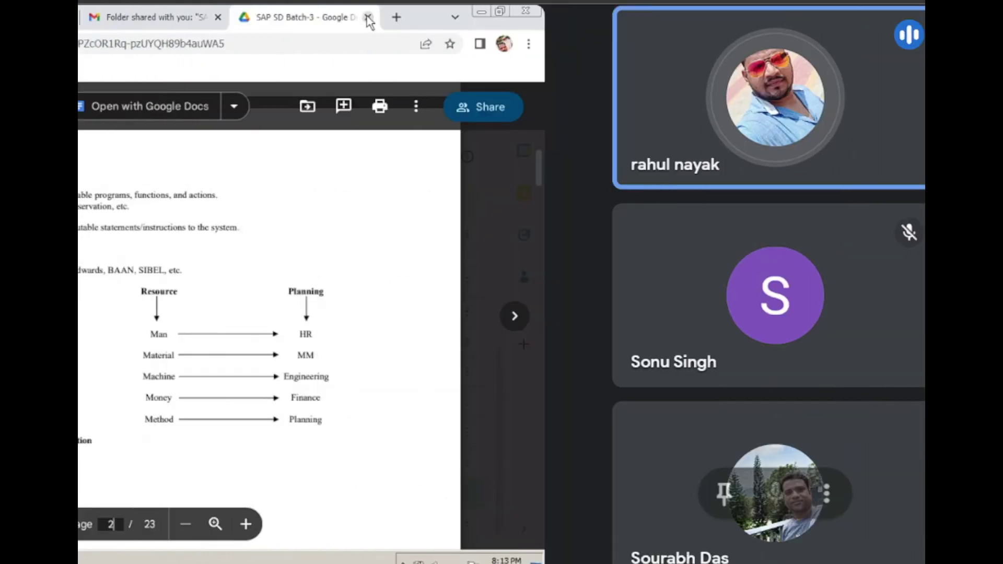
pyautogui.click(562, 17)
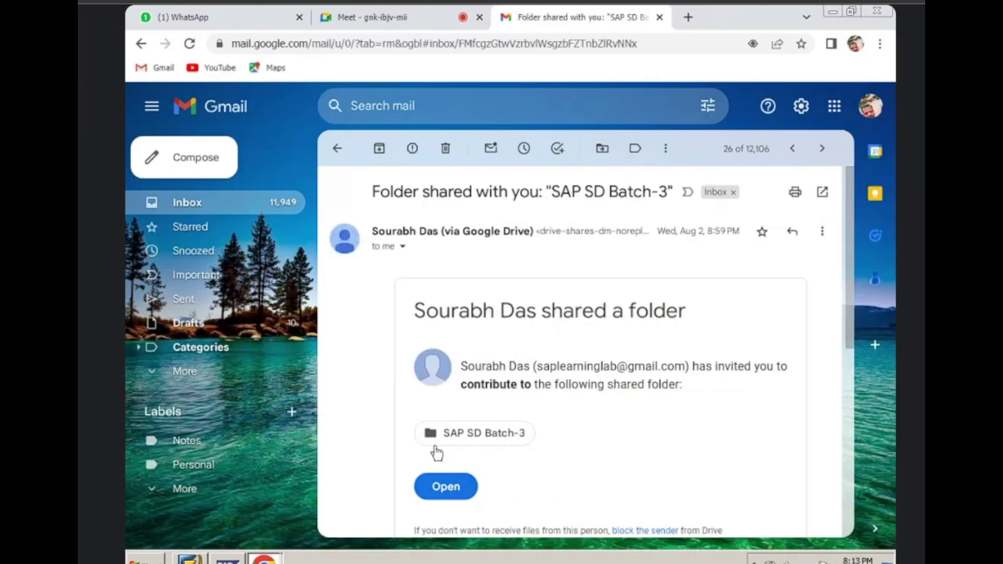
# Step: Reopen the shared SAP SD Batch-3 folder from the e-mail and open sd book.pdf
pyautogui.click(439, 486)
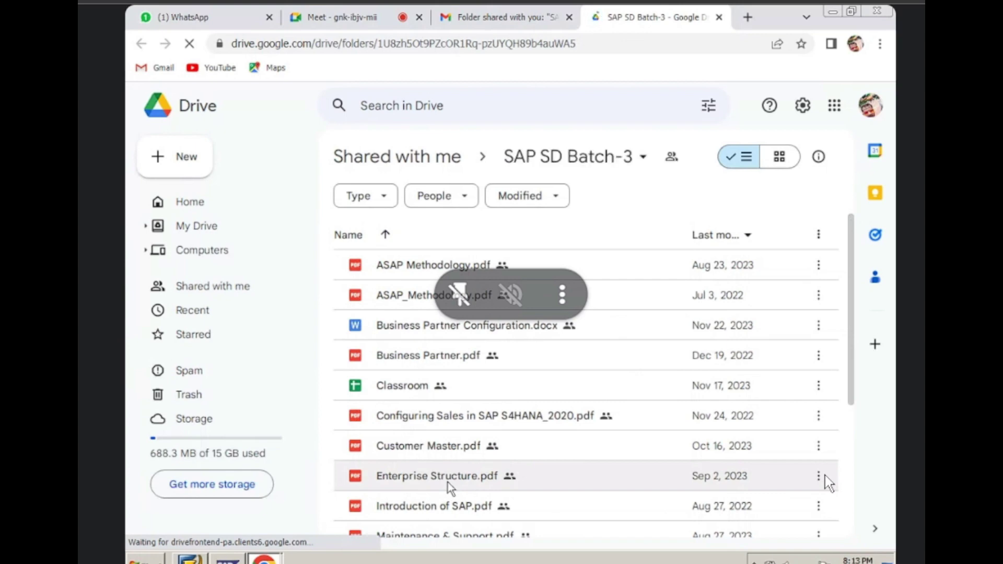
pyautogui.scroll(-4, 855, 424)
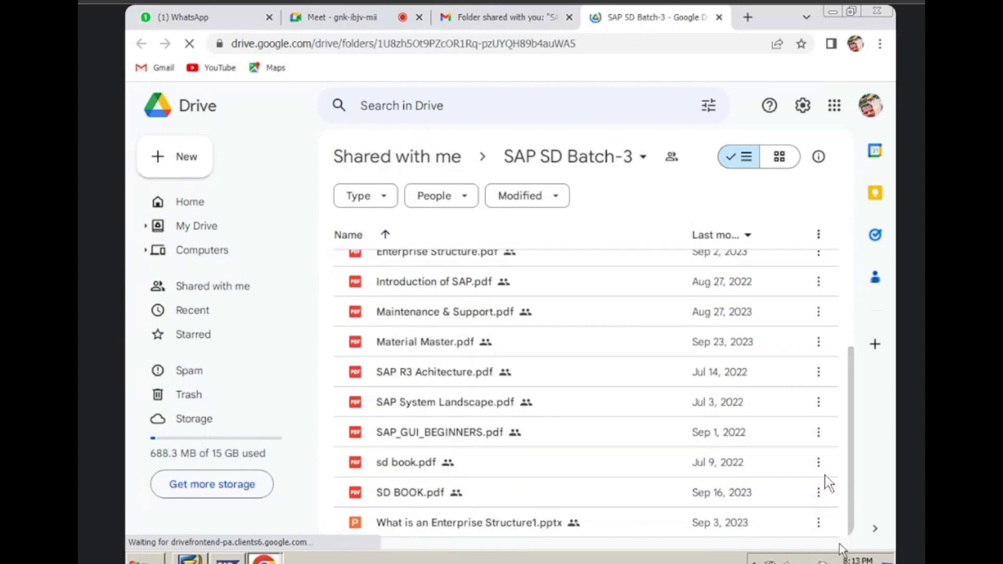
pyautogui.doubleClick(473, 469)
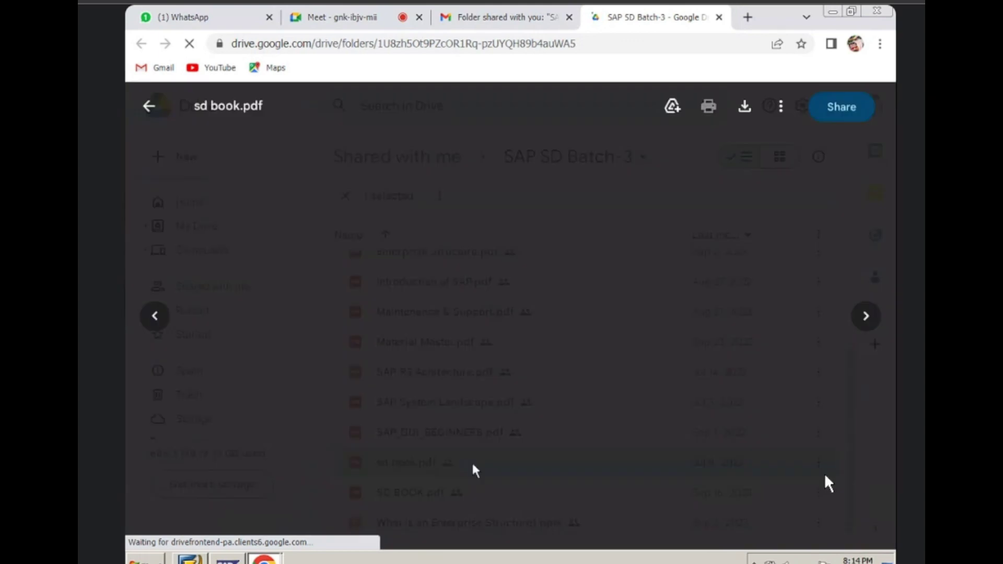
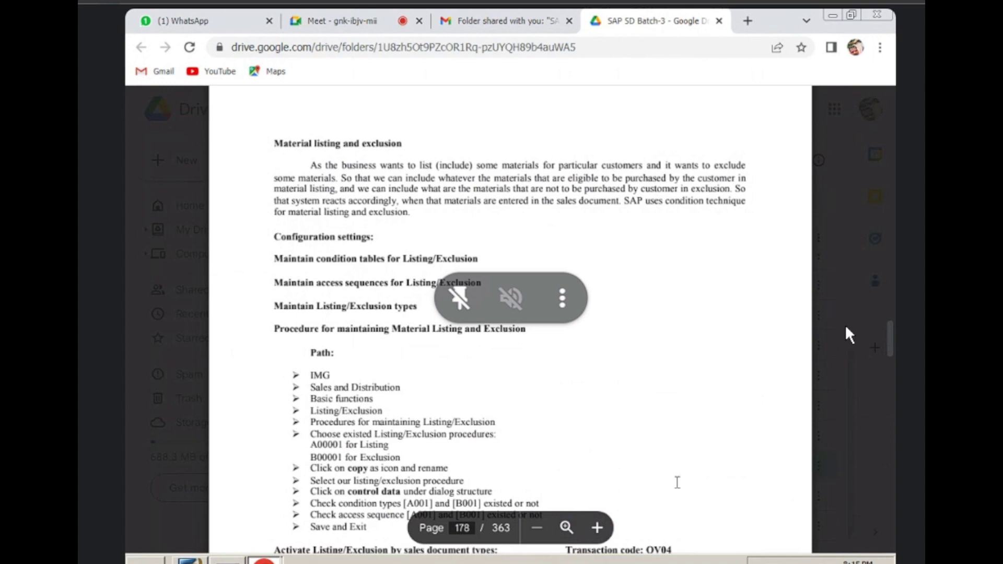
# Step: Examine the Material listing and exclusion section on page 178 of sd book.pdf, covering the configuration path, OV04 and VB01
pyautogui.scroll(-1, 848, 335)
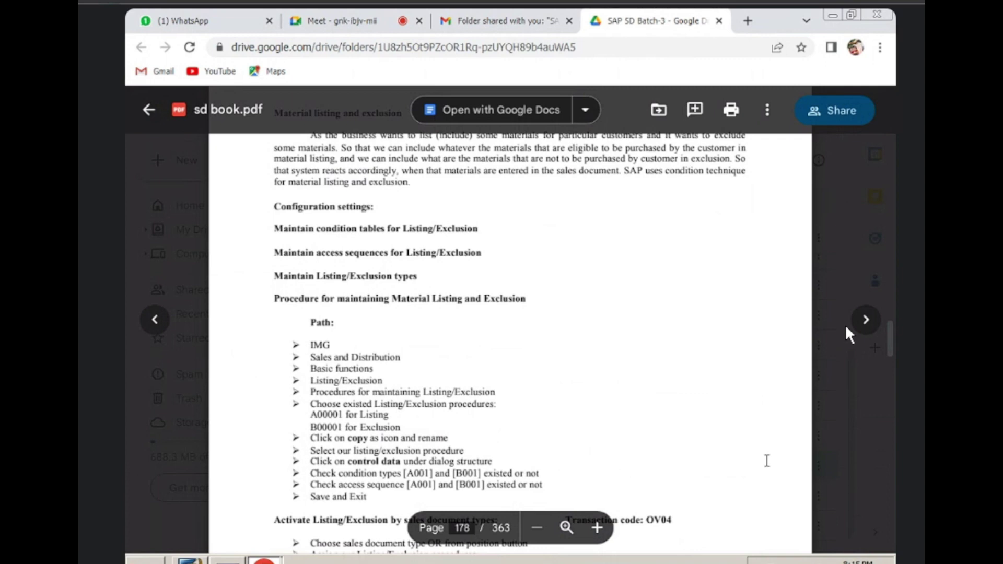
pyautogui.scroll(-1, 846, 329)
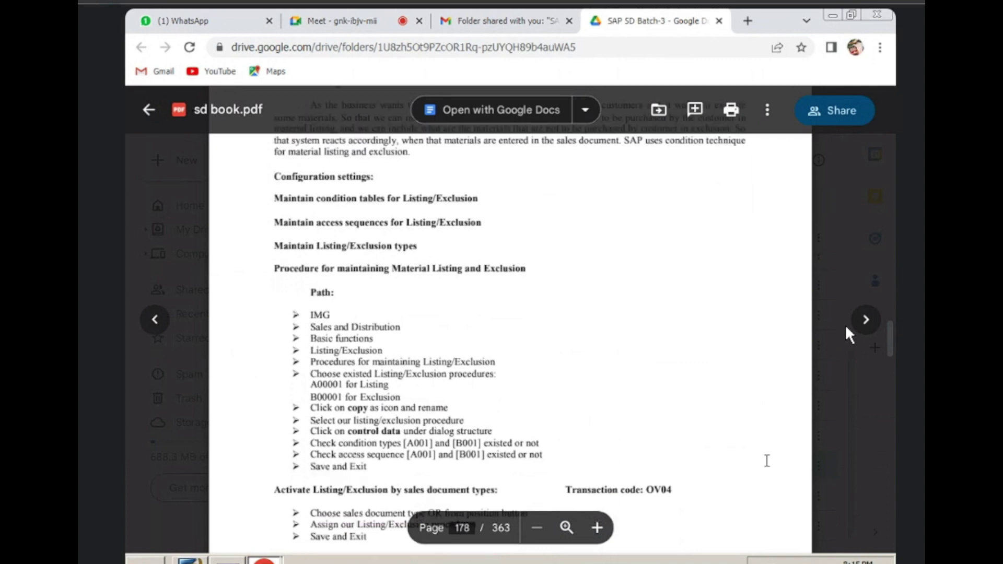
pyautogui.scroll(-3, 845, 325)
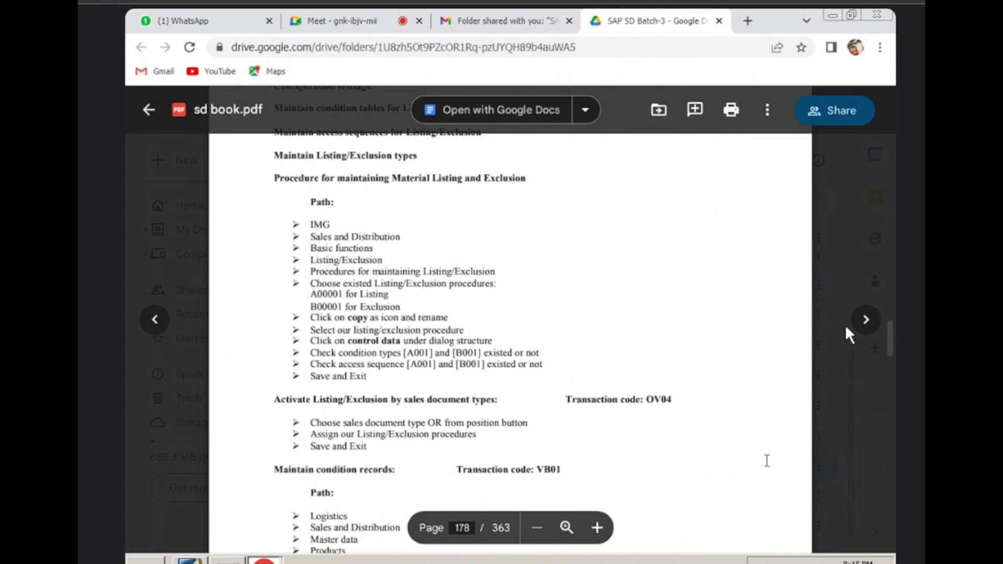
pyautogui.scroll(-3, 846, 328)
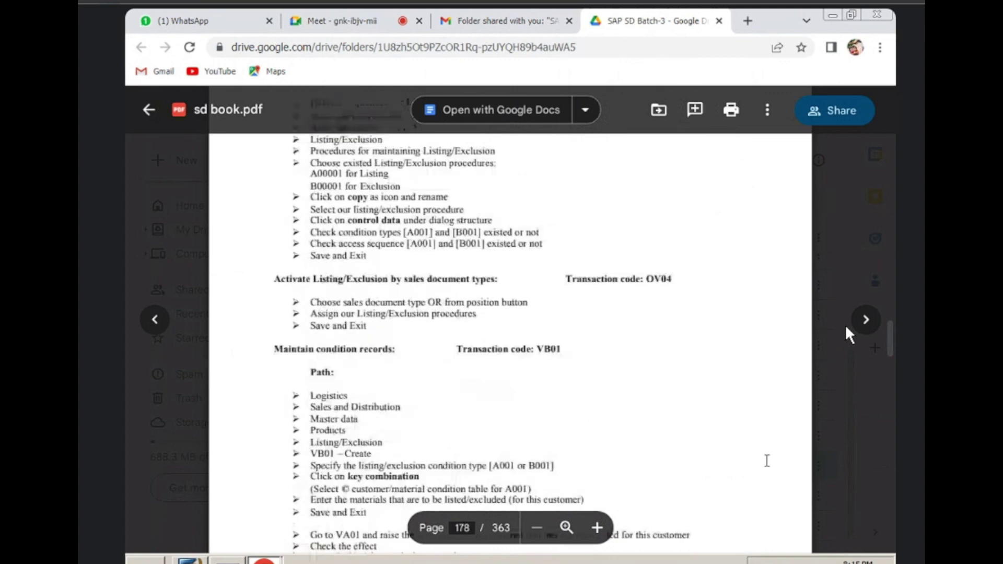
pyautogui.scroll(-1, 846, 328)
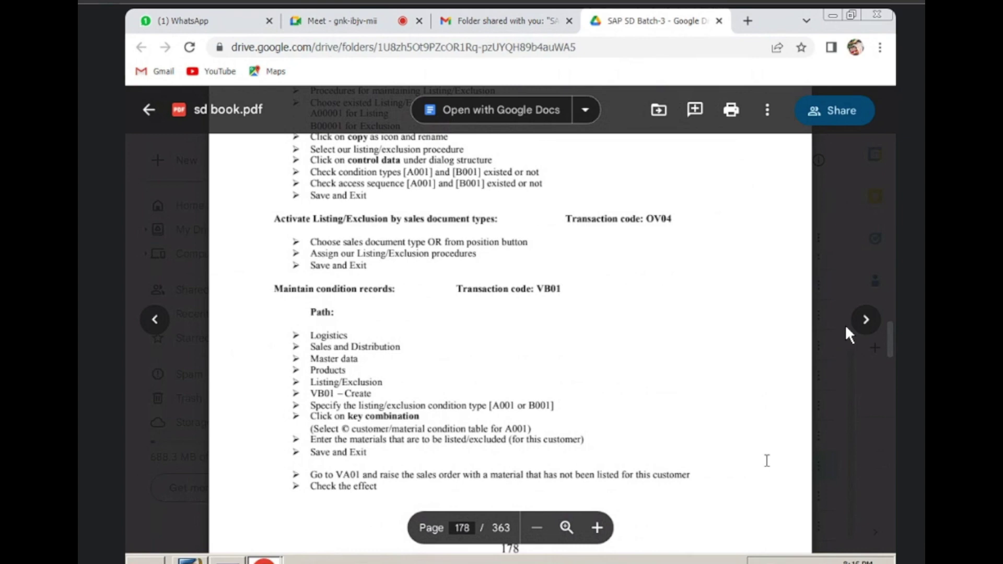
# Step: Examine the rest of the listing/exclusion chapter through the note and numbered steps on page 179, up to the Cross Selling section
pyautogui.scroll(-3, 845, 325)
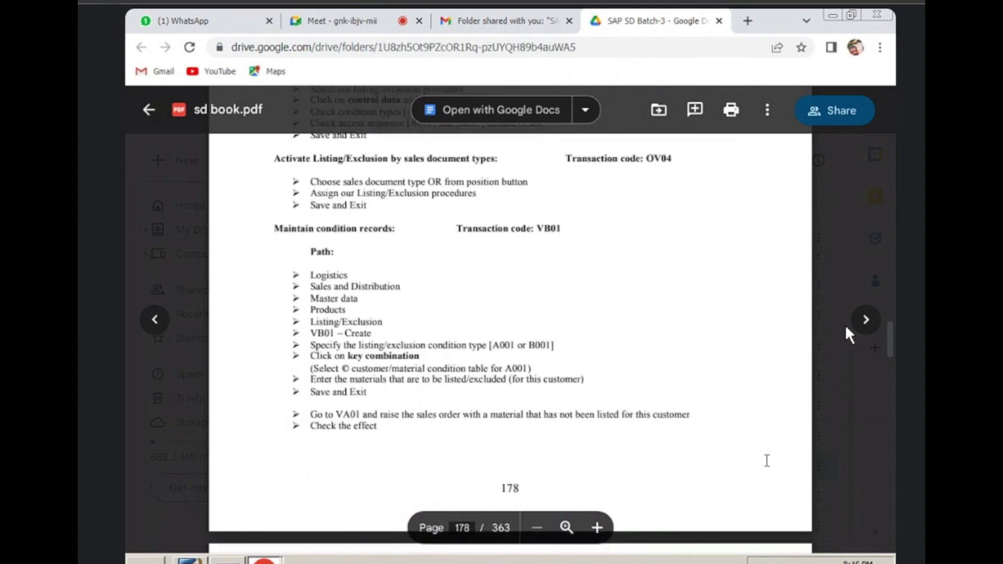
pyautogui.scroll(-5, 846, 328)
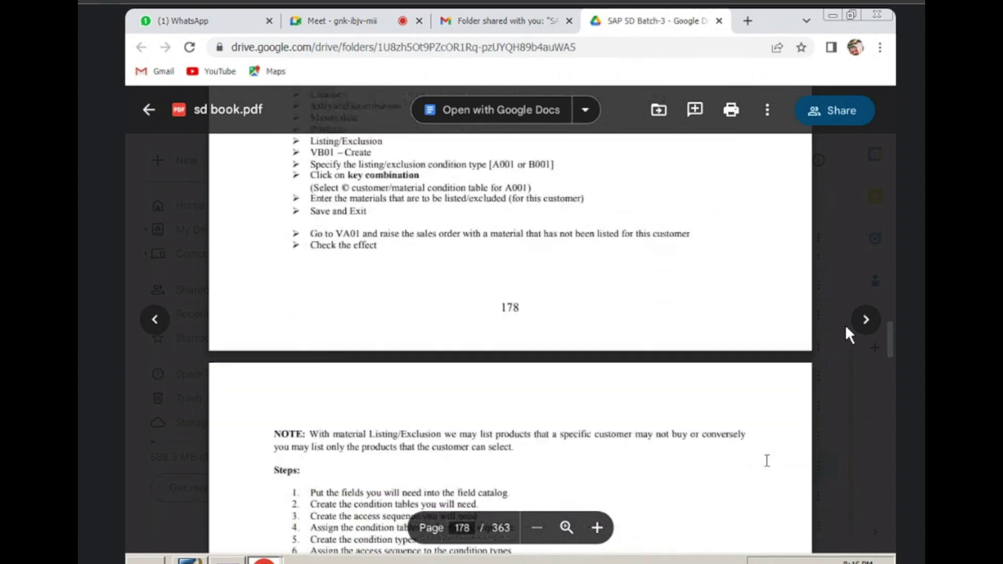
pyautogui.scroll(-2, 845, 324)
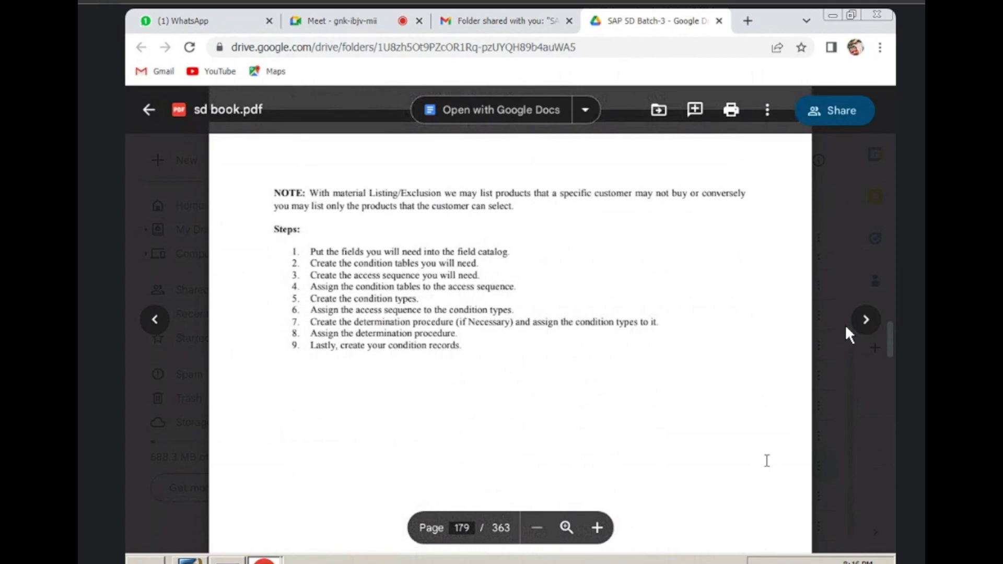
pyautogui.scroll(-5, 845, 324)
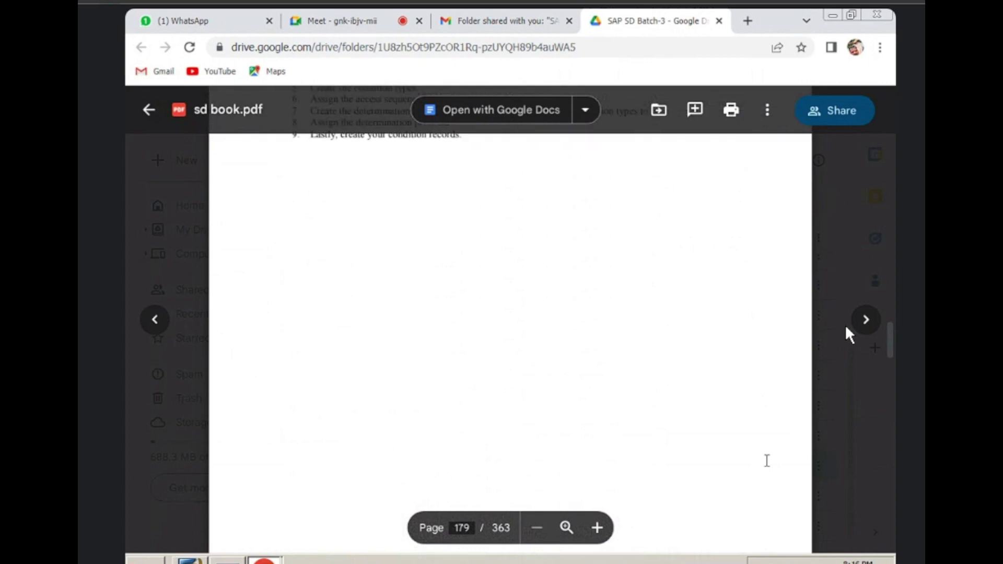
pyautogui.scroll(-5, 845, 324)
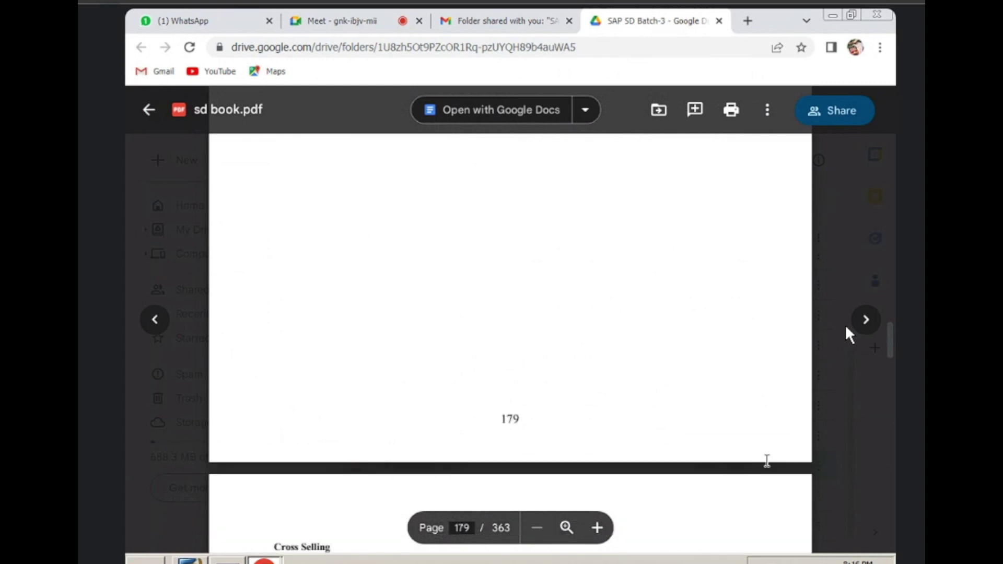
pyautogui.scroll(-2, 845, 324)
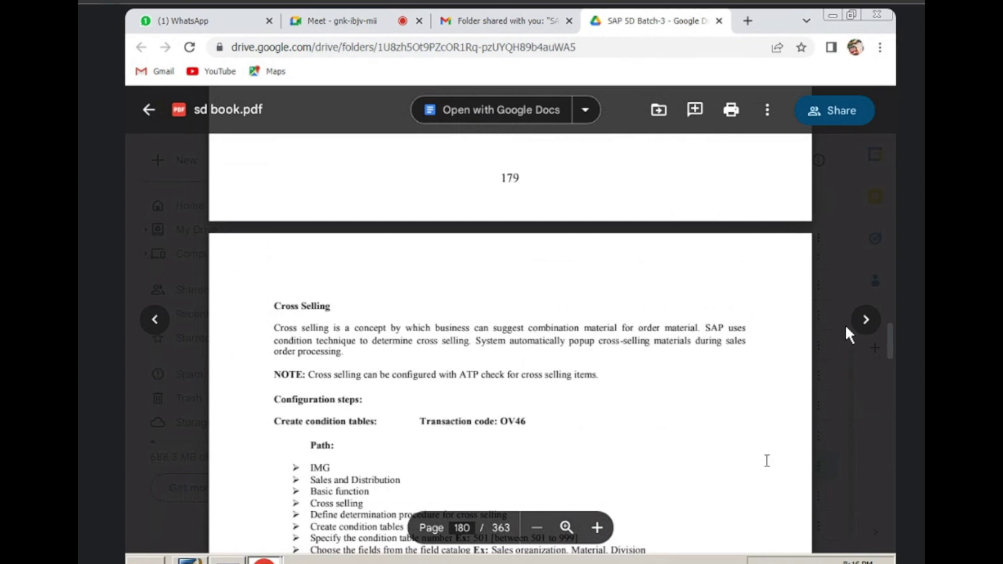
pyautogui.scroll(2, 847, 330)
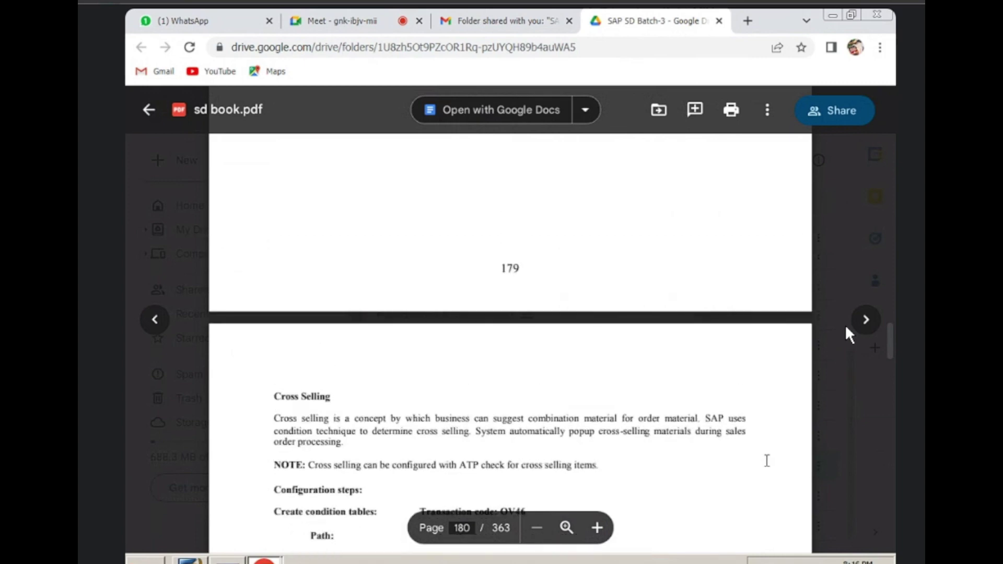
pyautogui.scroll(4, 846, 328)
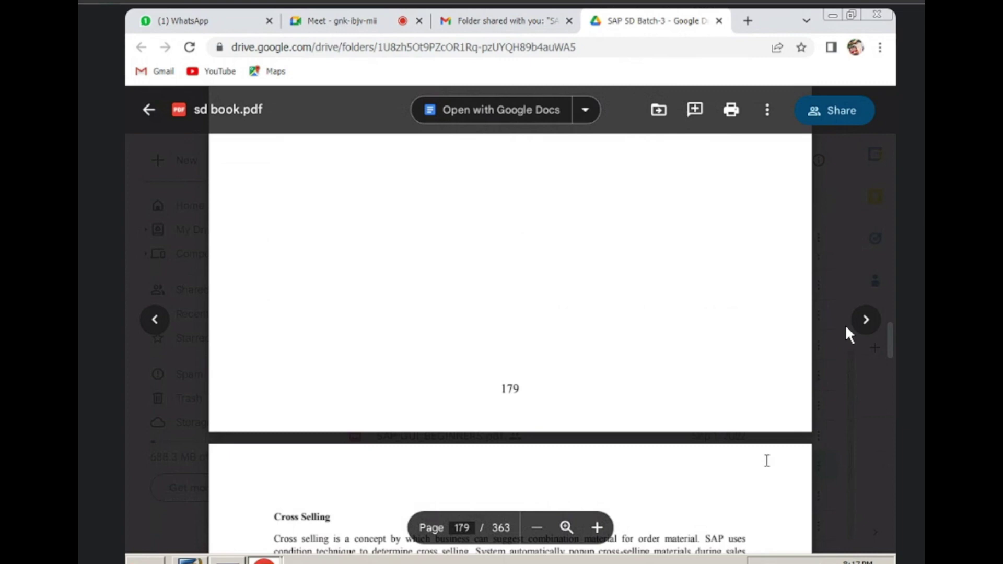
pyautogui.scroll(3, 845, 324)
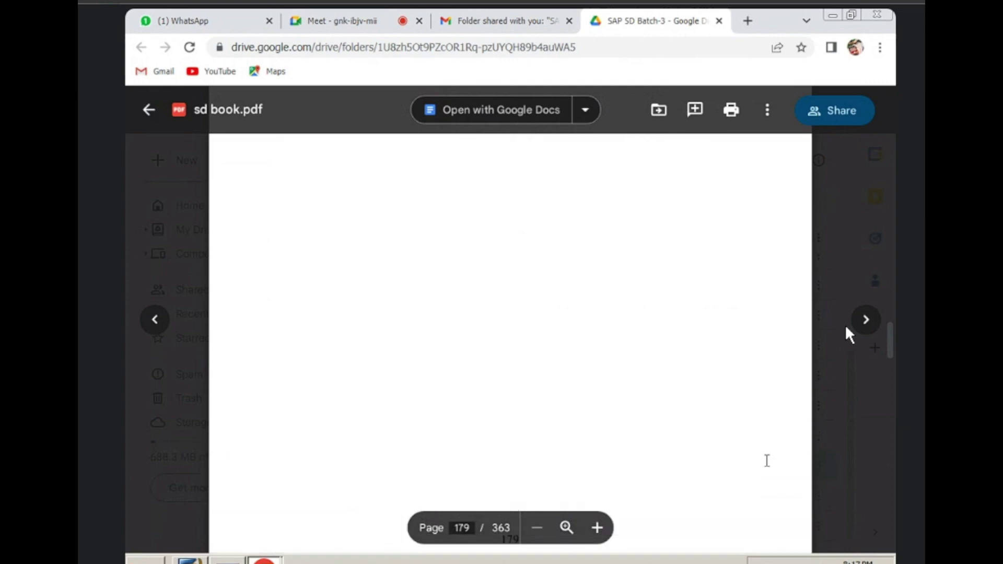
pyautogui.scroll(5, 846, 329)
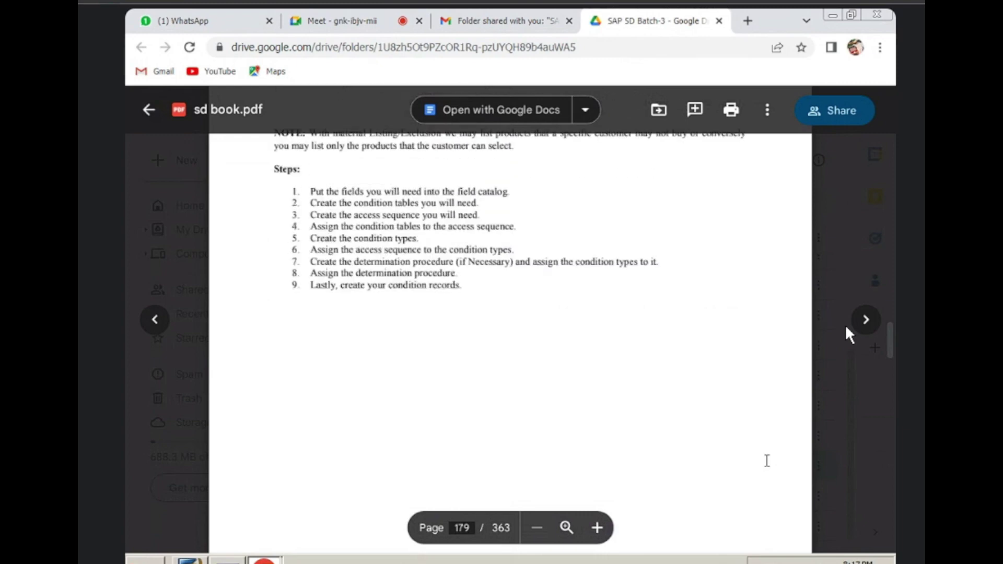
pyautogui.scroll(1, 845, 324)
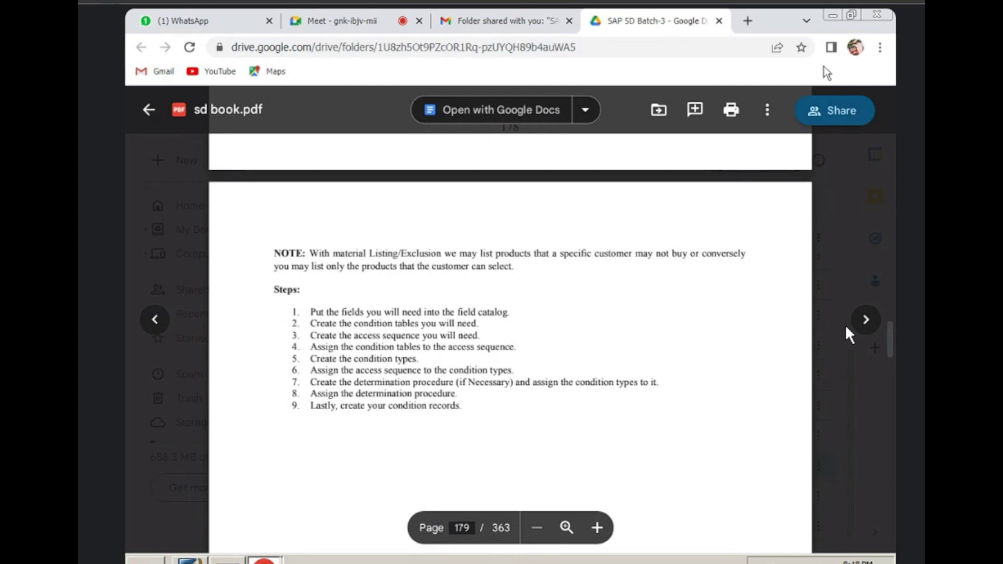
# Step: Switch to SAP and leave the standard order without saving, returning to the SAP Easy Access screen
pyautogui.click(833, 15)
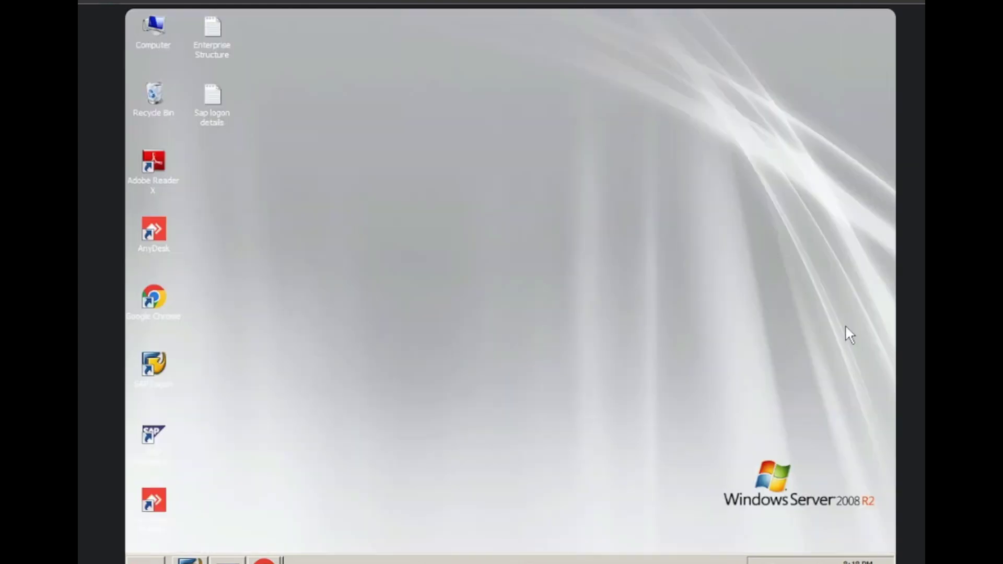
pyautogui.click(190, 562)
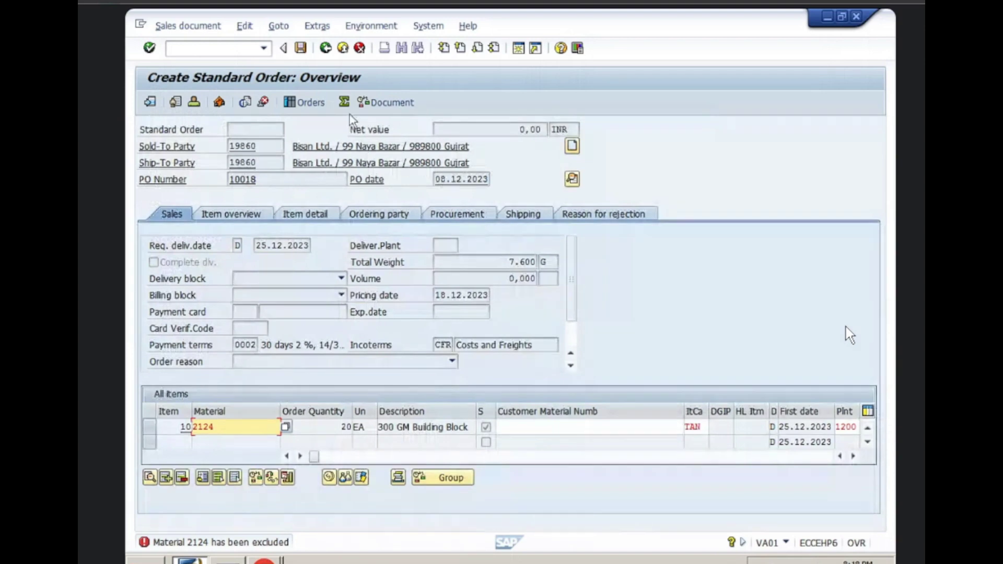
pyautogui.click(325, 48)
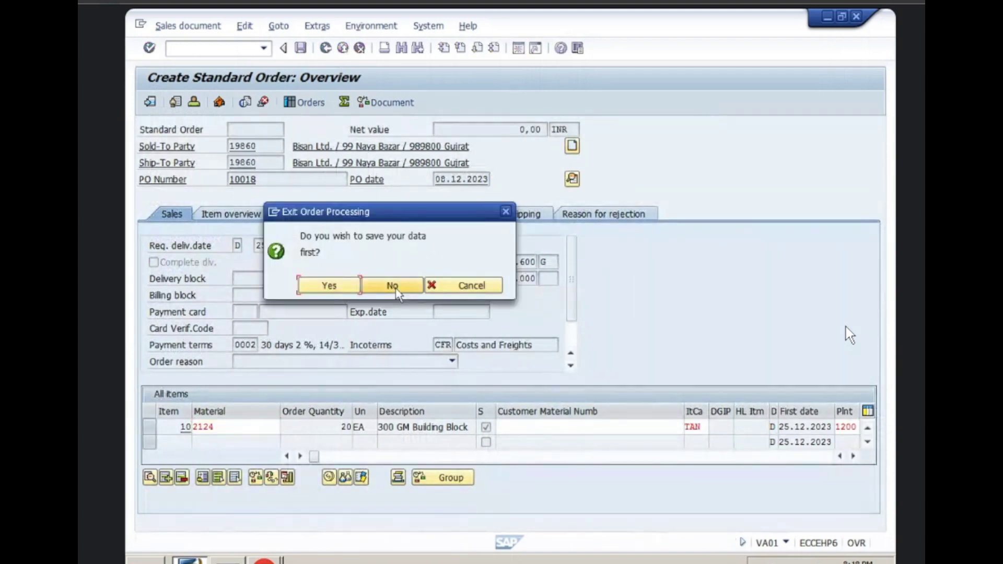
pyautogui.click(396, 289)
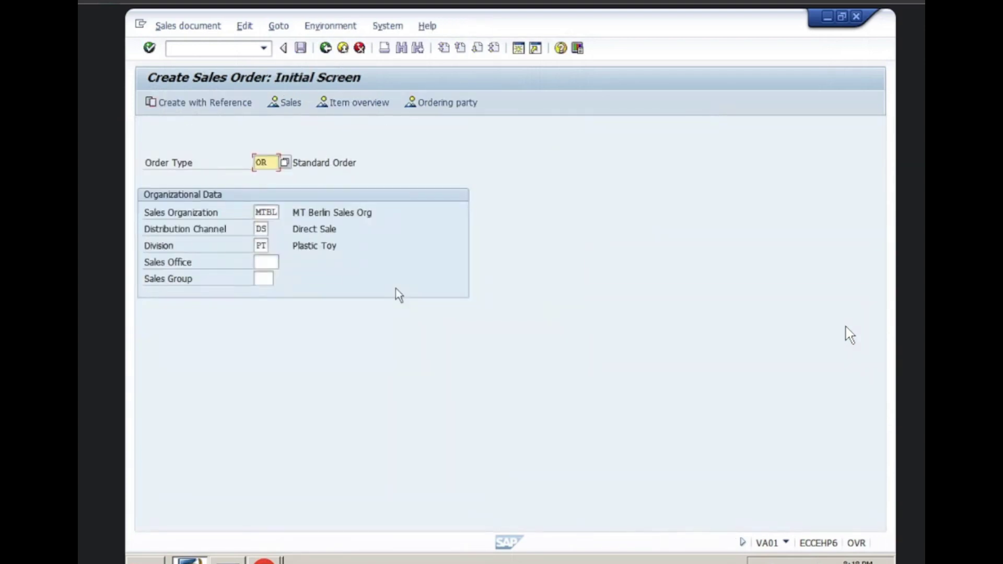
pyautogui.click(326, 48)
# Step: Run transaction spro, display the SAP Customizing Implementation Guide and dismiss the microphone notification
pyautogui.write('spro')
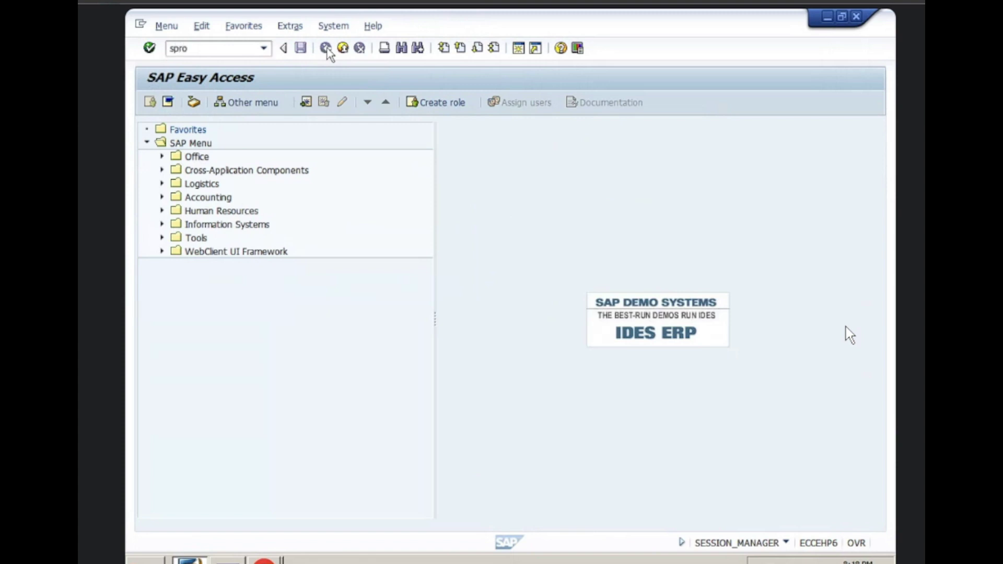
pyautogui.press('Return')
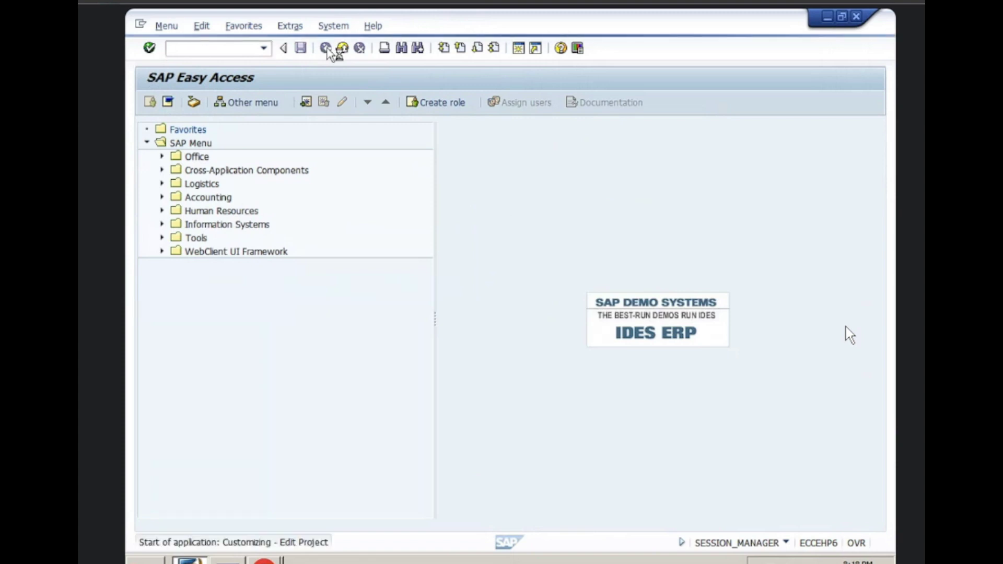
pyautogui.click(213, 103)
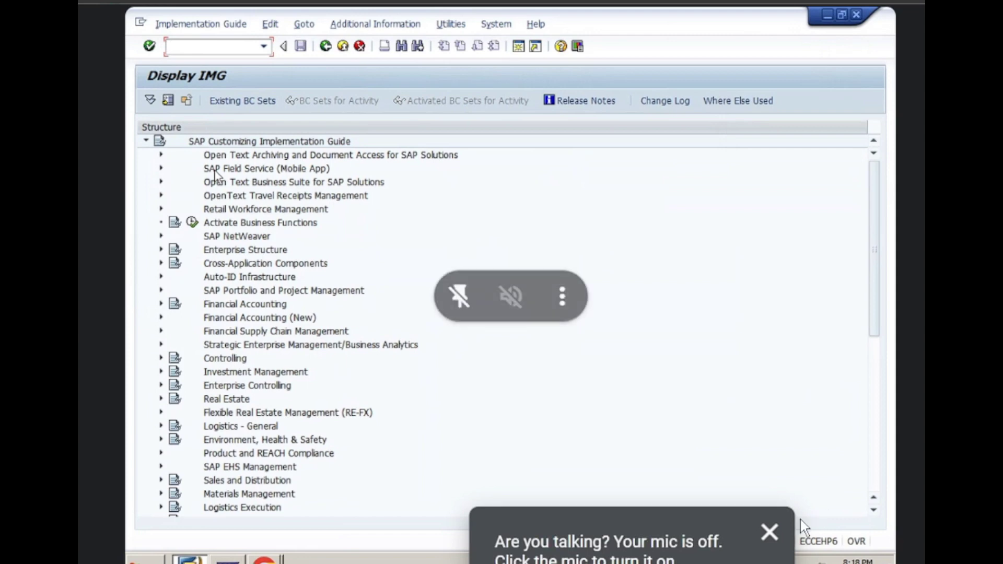
pyautogui.click(769, 532)
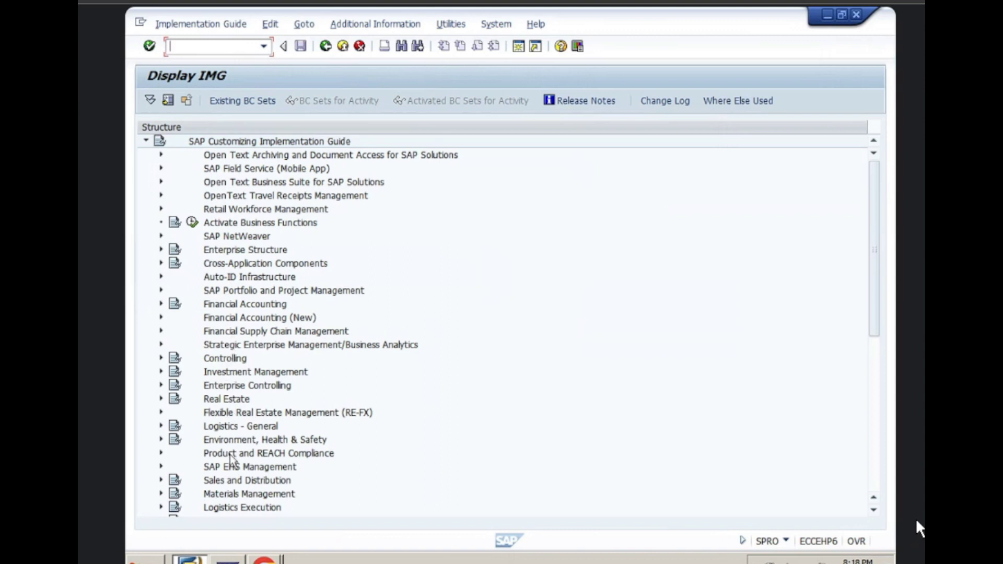
# Step: Open Define Incompleteness Procedures under Sales and Distribution, Basic Functions, Log of Incomplete Items
pyautogui.click(161, 480)
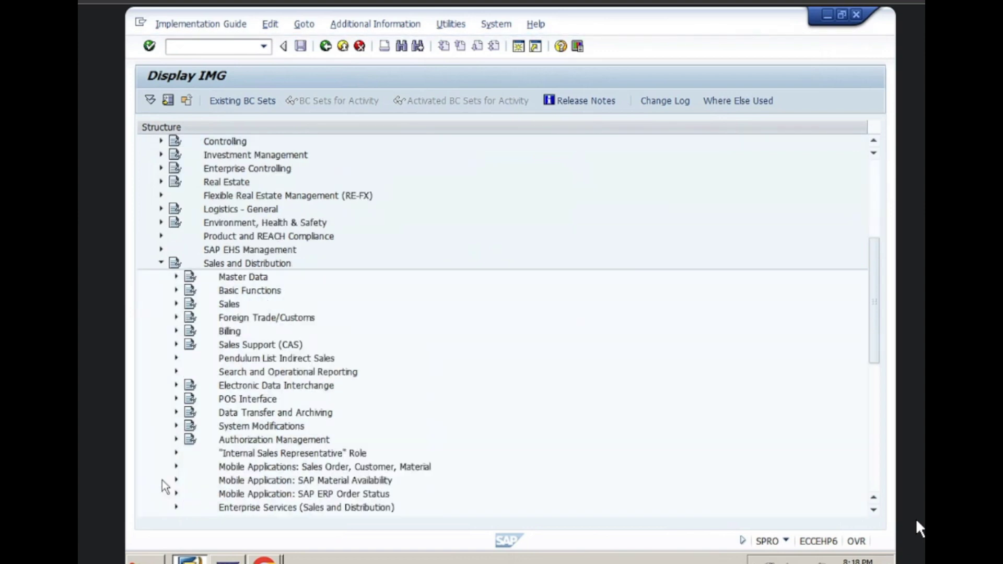
pyautogui.click(176, 290)
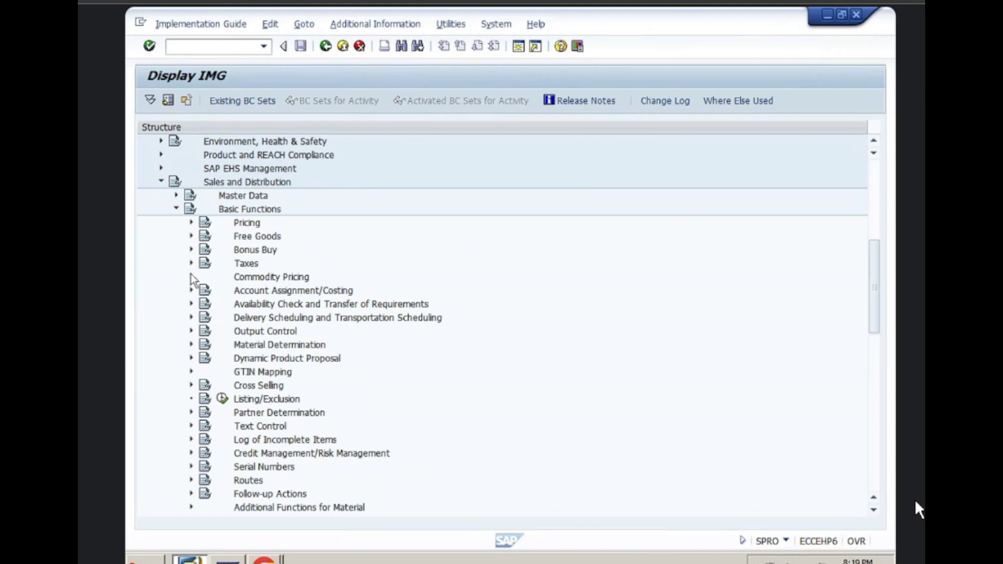
pyautogui.click(191, 440)
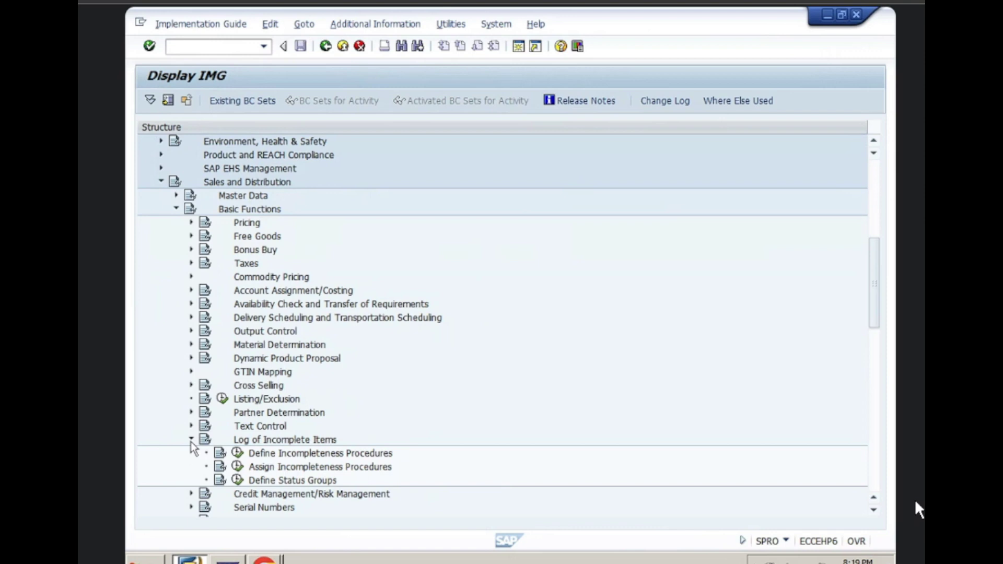
pyautogui.click(237, 451)
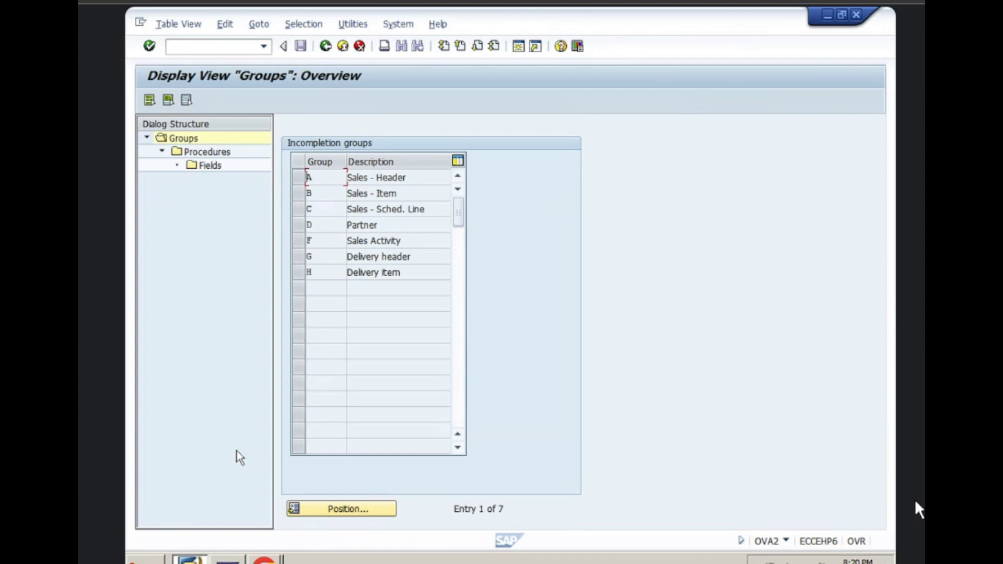
# Step: View the procedures of incompletion group A (Sales - Header) and return to the groups overview
pyautogui.click(301, 178)
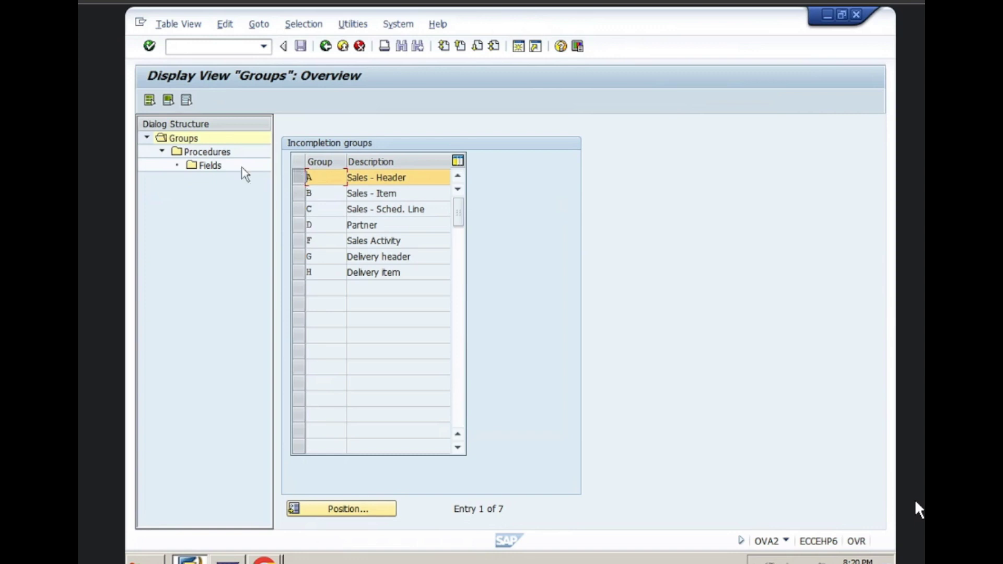
pyautogui.doubleClick(224, 152)
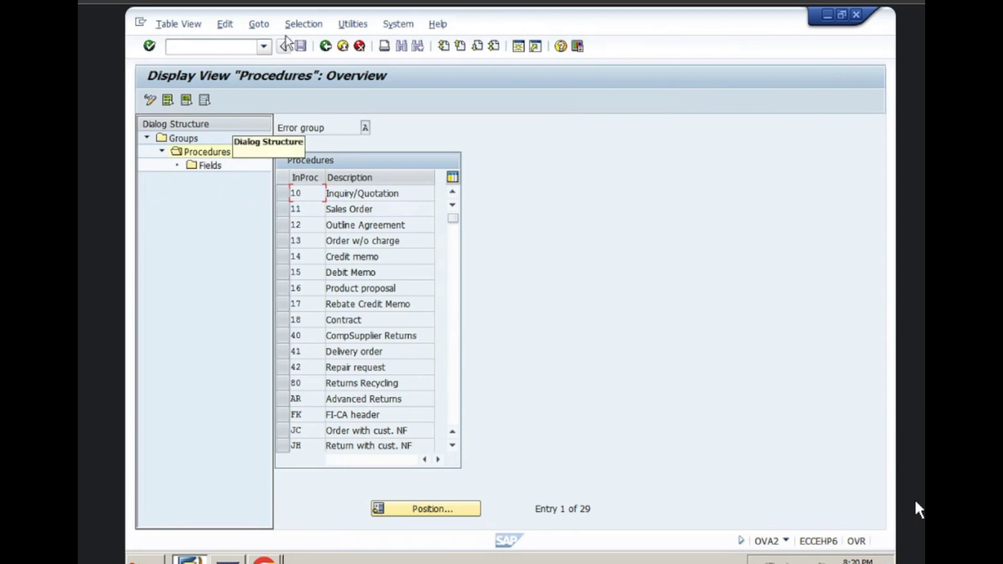
pyautogui.click(325, 47)
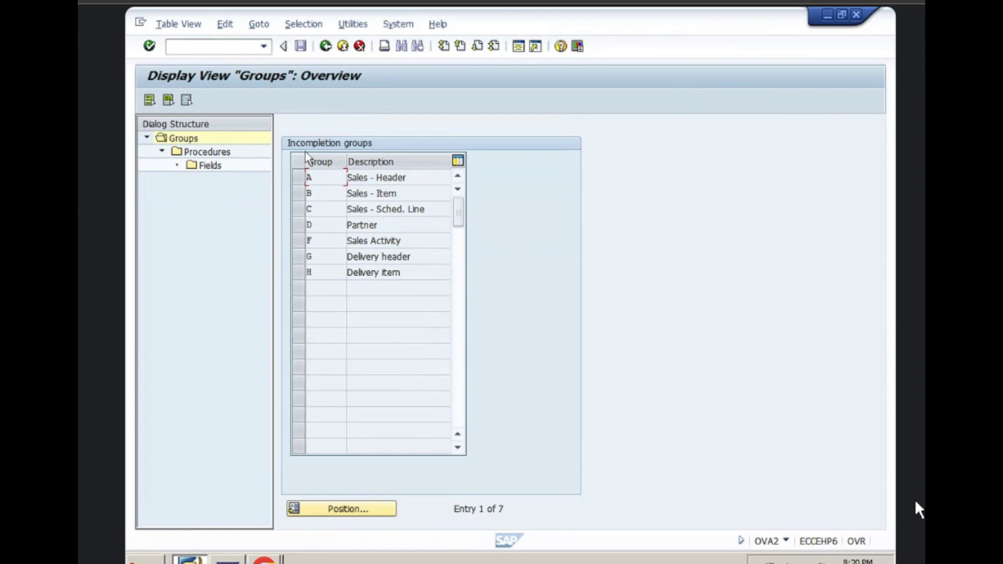
# Step: Examine the incompletion fields of procedure 11 (Sales Order) in group A, and return to the groups overview
pyautogui.click(297, 181)
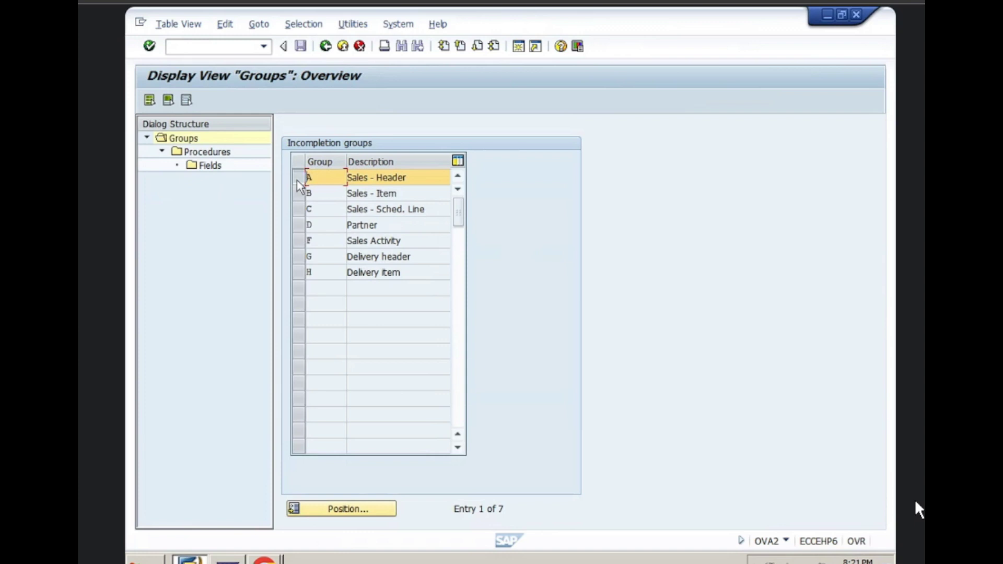
pyautogui.doubleClick(208, 154)
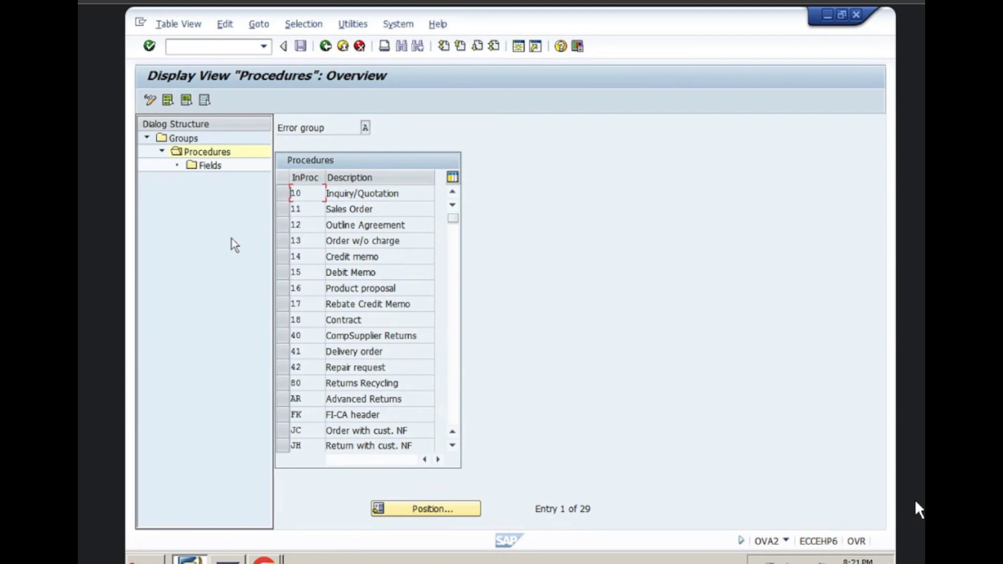
pyautogui.click(282, 209)
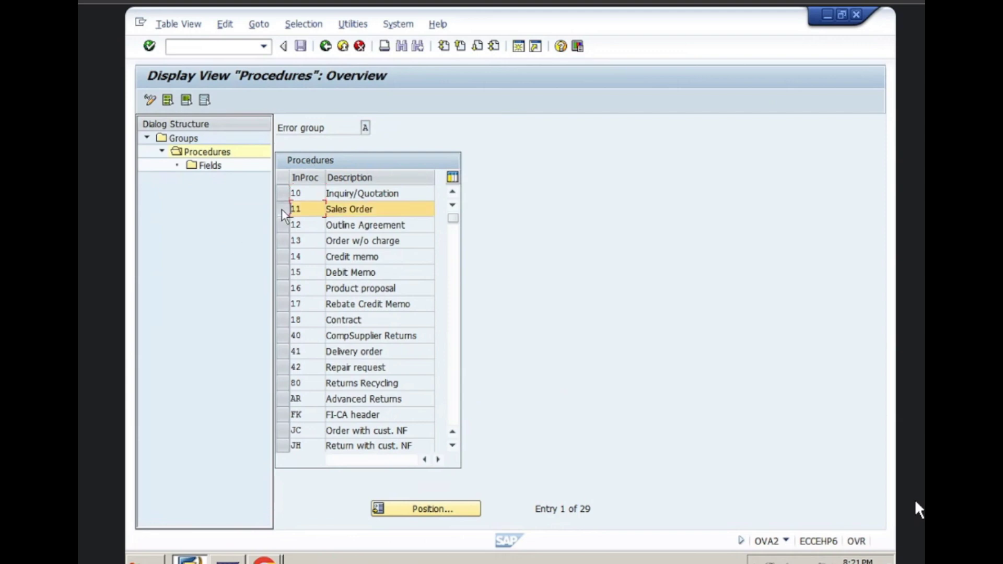
pyautogui.doubleClick(212, 167)
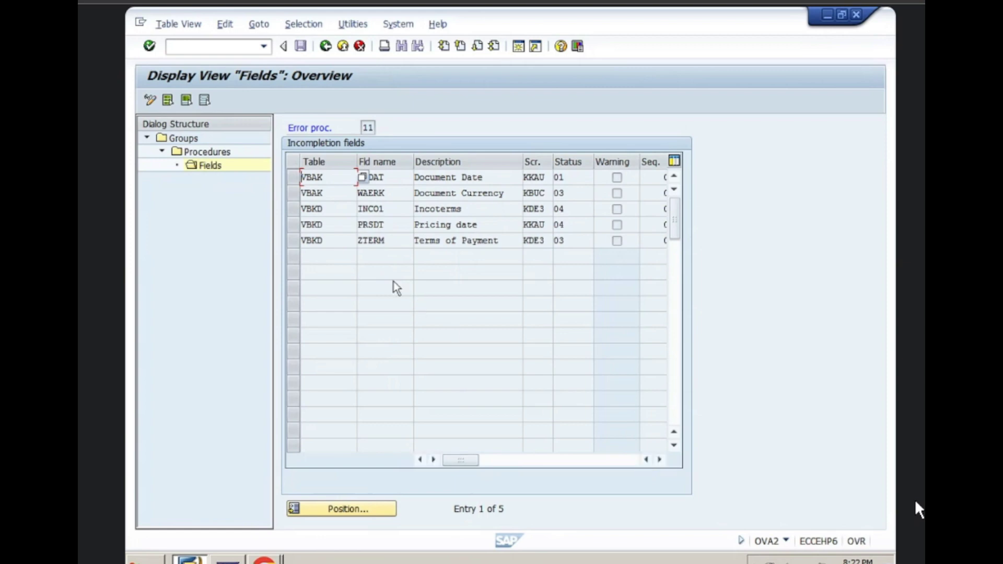
pyautogui.click(325, 47)
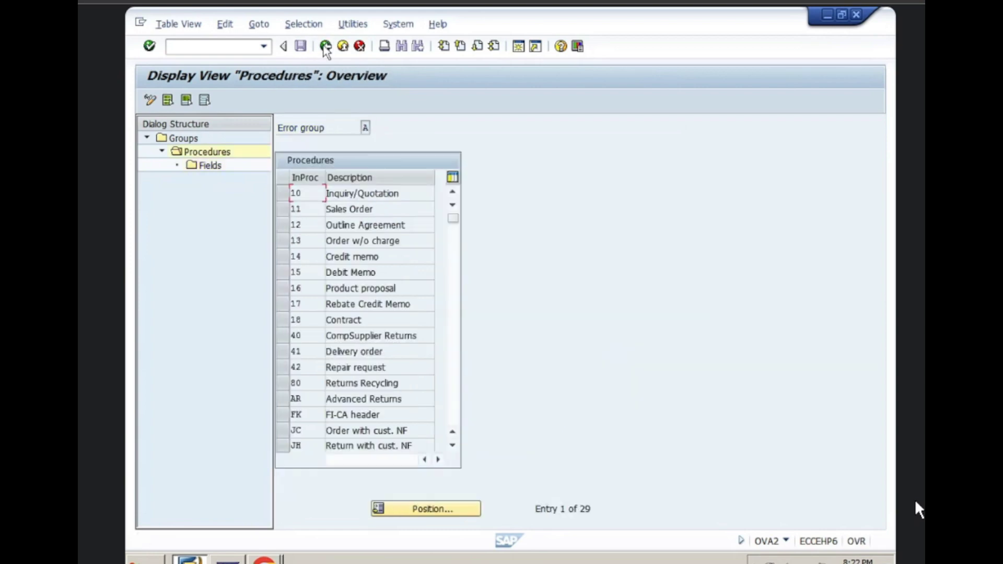
pyautogui.click(325, 46)
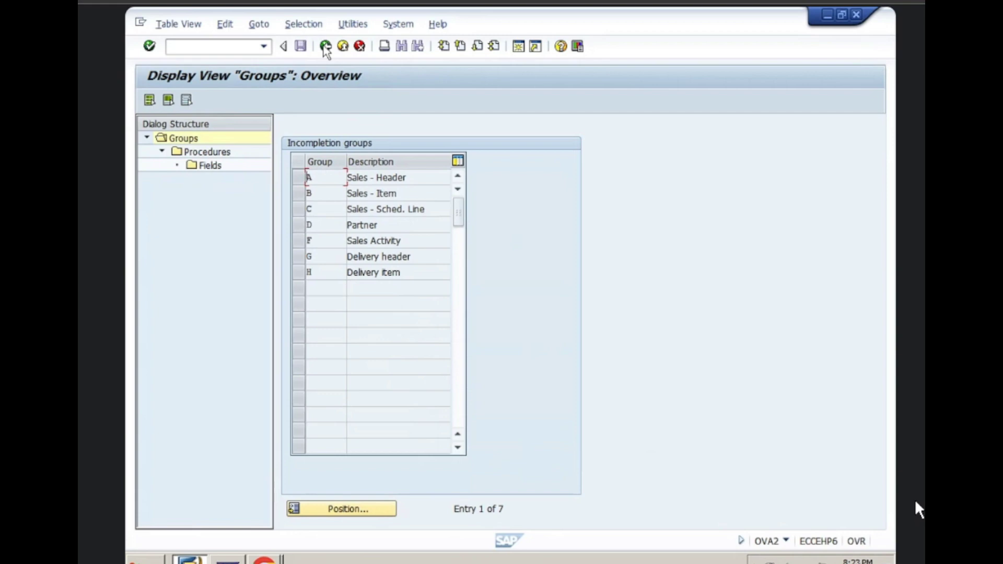
# Step: Examine the incompletion fields of procedure 20 (Standard Item) in group B (Sales - Item), and return to the Implementation Guide
pyautogui.click(299, 193)
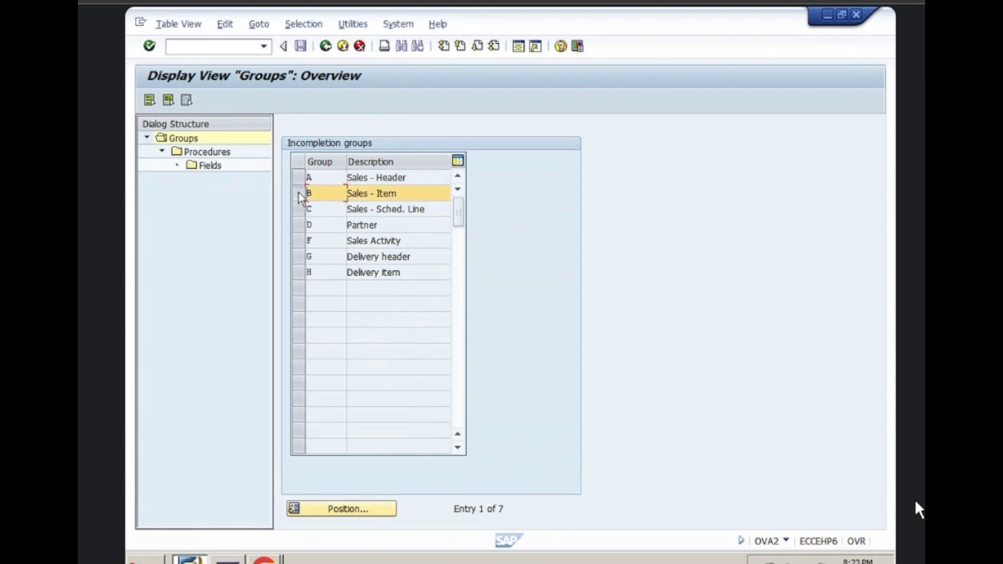
pyautogui.doubleClick(208, 153)
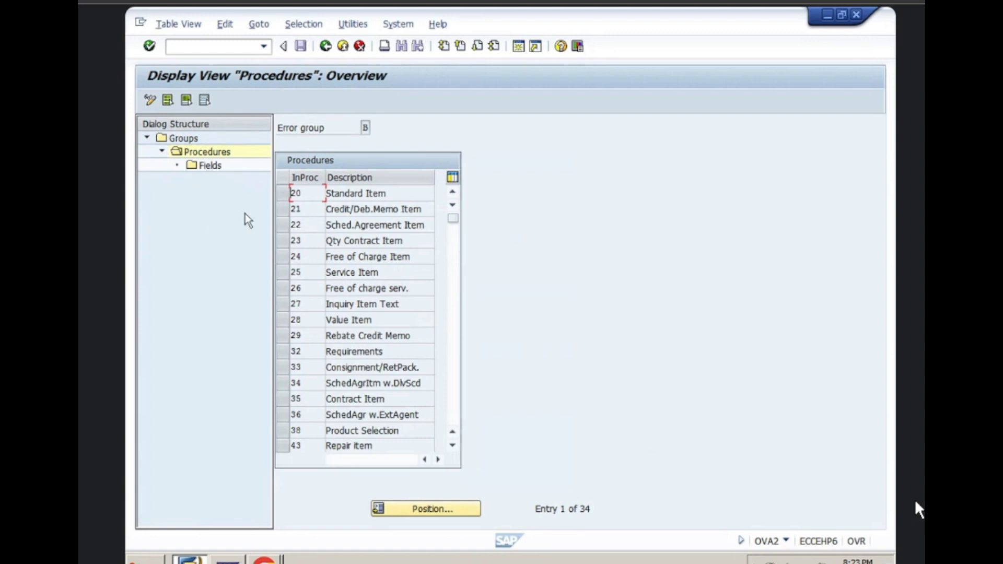
pyautogui.click(283, 196)
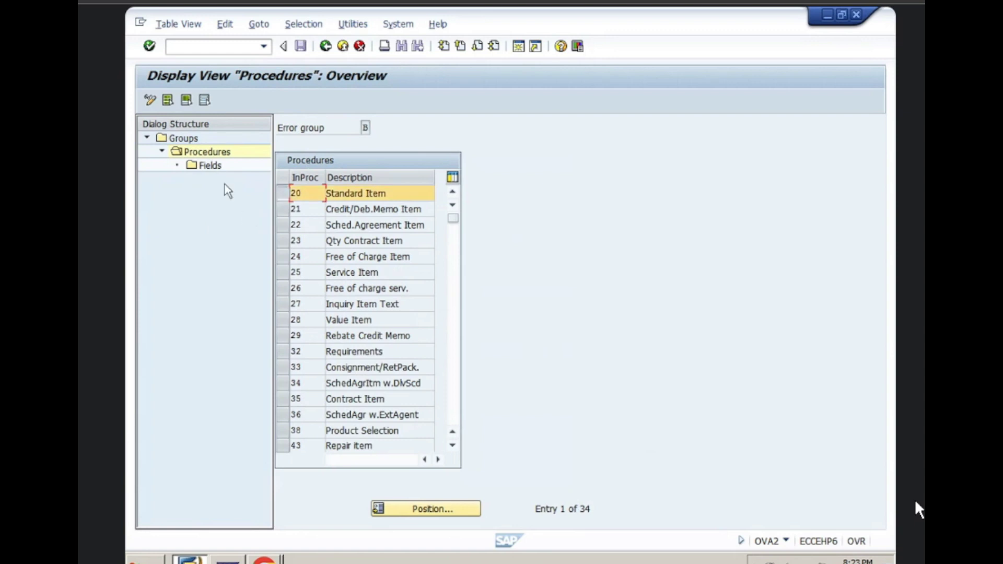
pyautogui.click(212, 166)
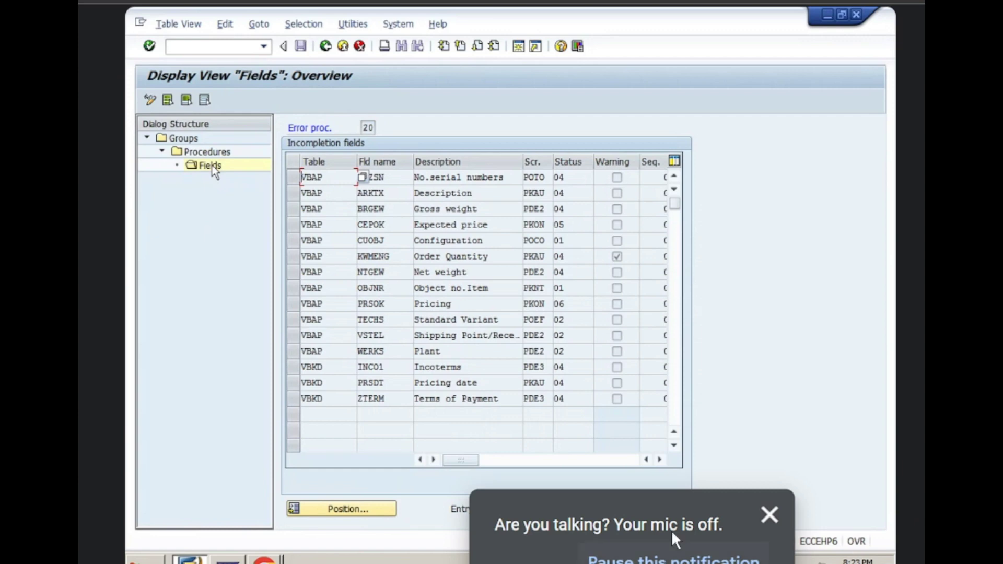
pyautogui.click(769, 515)
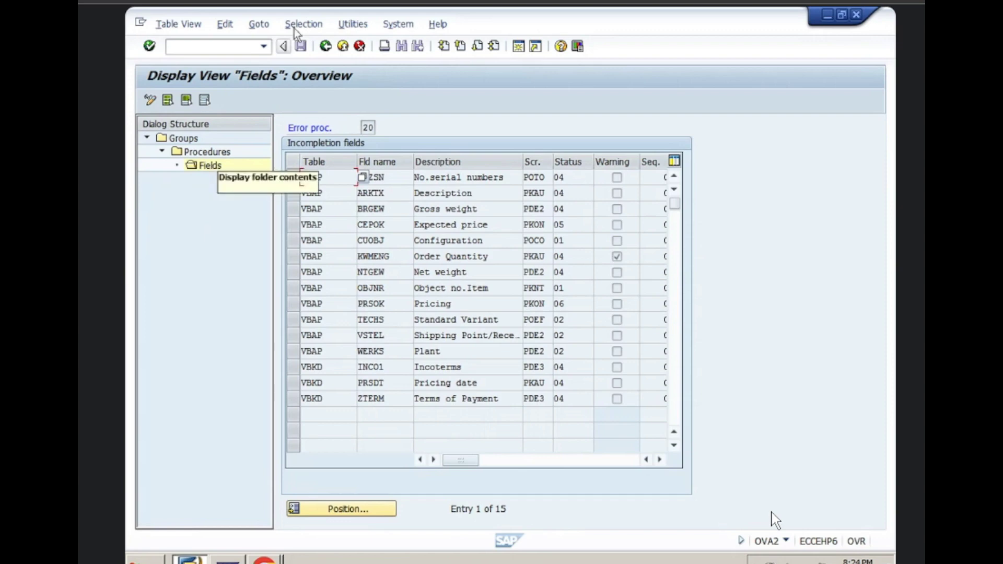
pyautogui.click(326, 46)
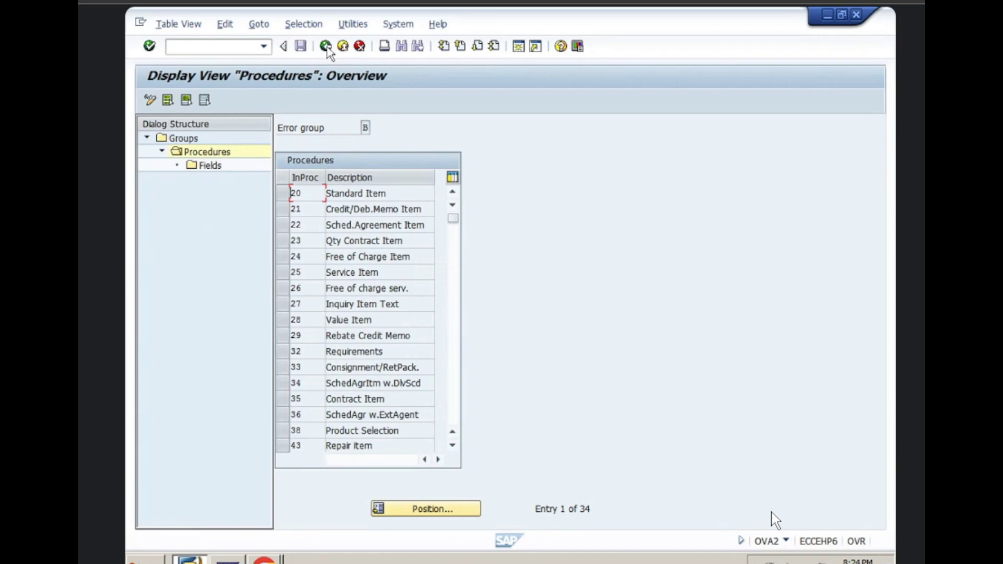
pyautogui.click(326, 47)
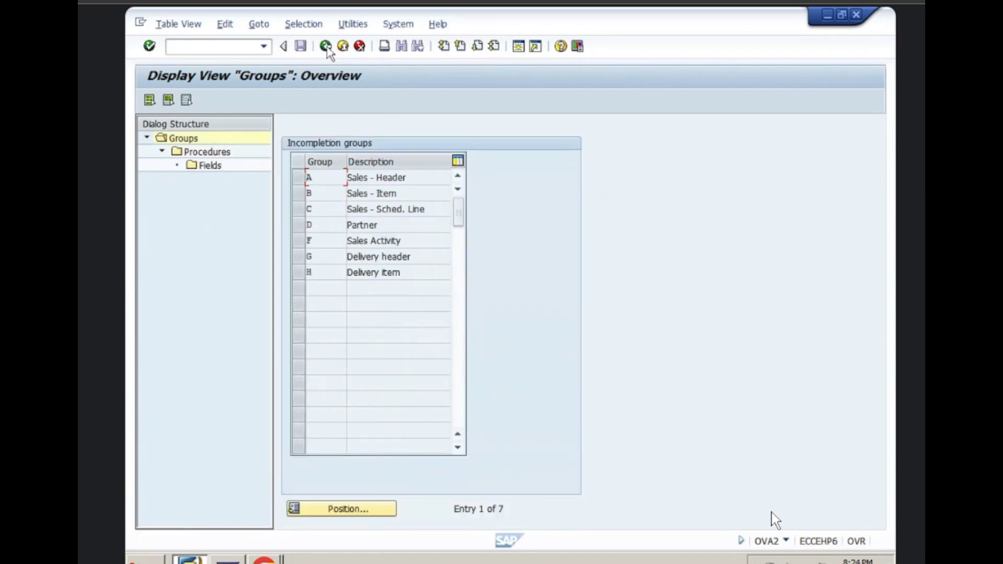
pyautogui.click(326, 46)
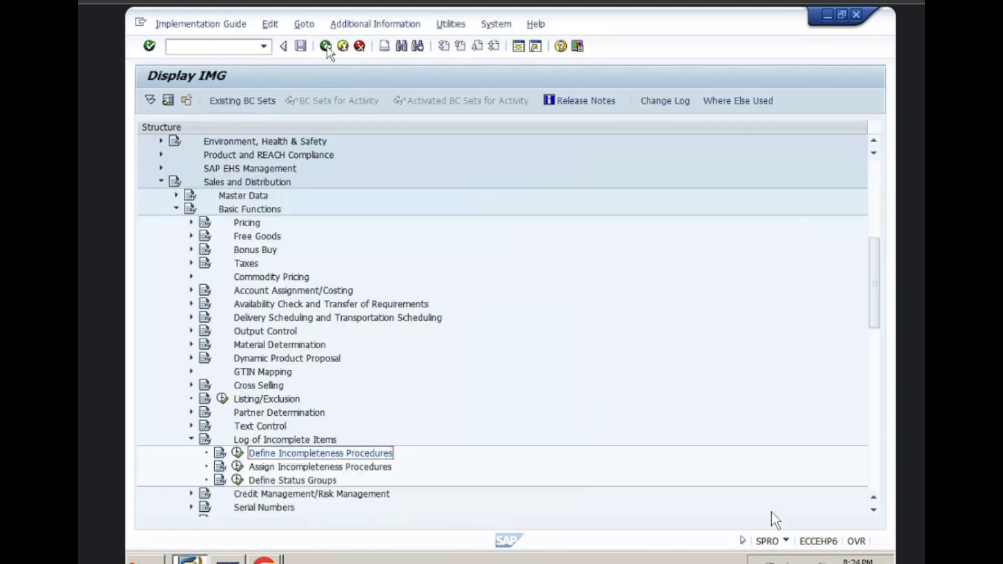
# Step: Open the assignment of incompleteness procedures to sales document types and look through the listed document types and their procedures
pyautogui.click(238, 466)
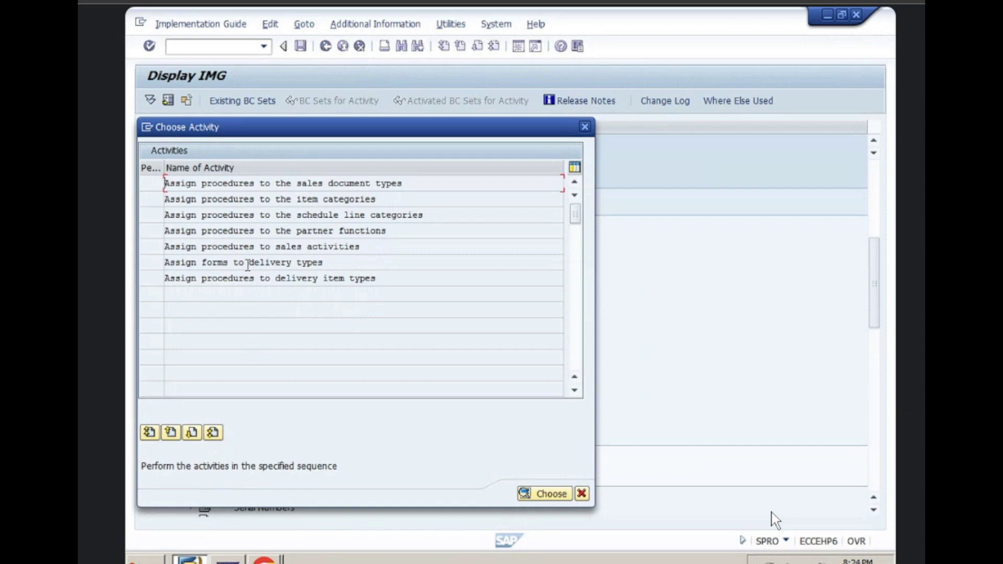
pyautogui.doubleClick(244, 184)
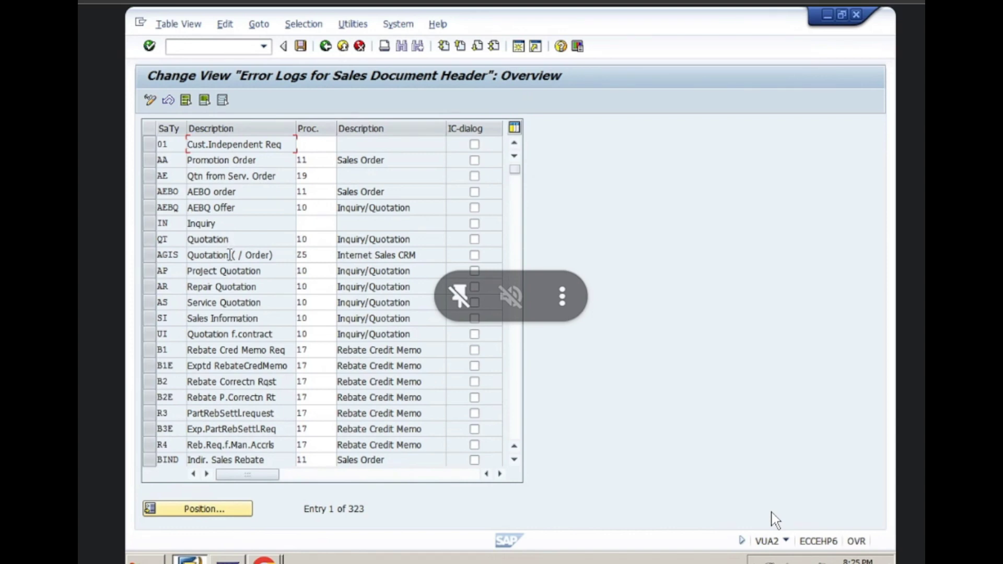
pyautogui.click(515, 461)
pyautogui.click(515, 461)
pyautogui.click(514, 461)
pyautogui.click(515, 461)
pyautogui.click(515, 461)
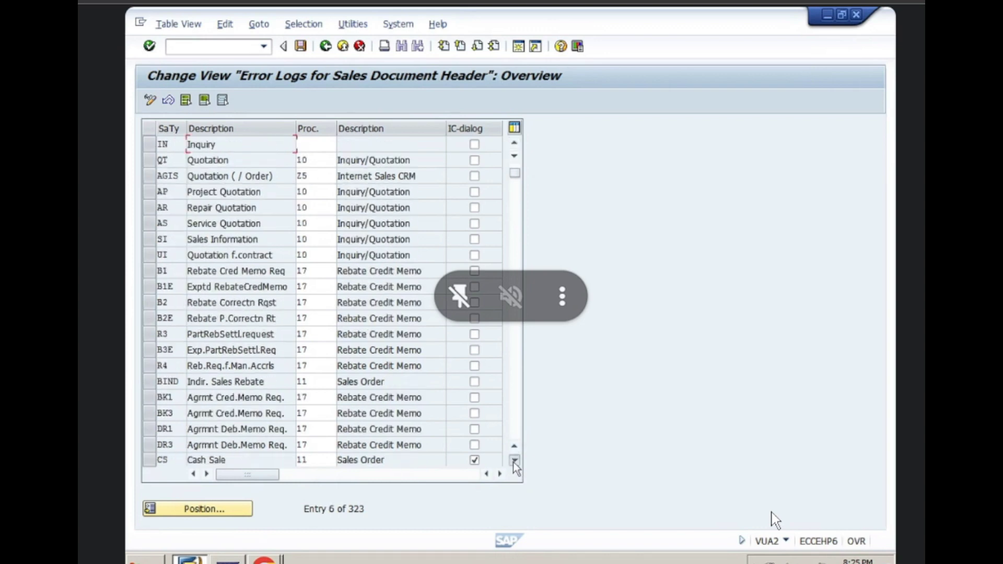
pyautogui.click(514, 461)
pyautogui.click(515, 461)
pyautogui.click(515, 460)
pyautogui.click(515, 461)
pyautogui.click(514, 461)
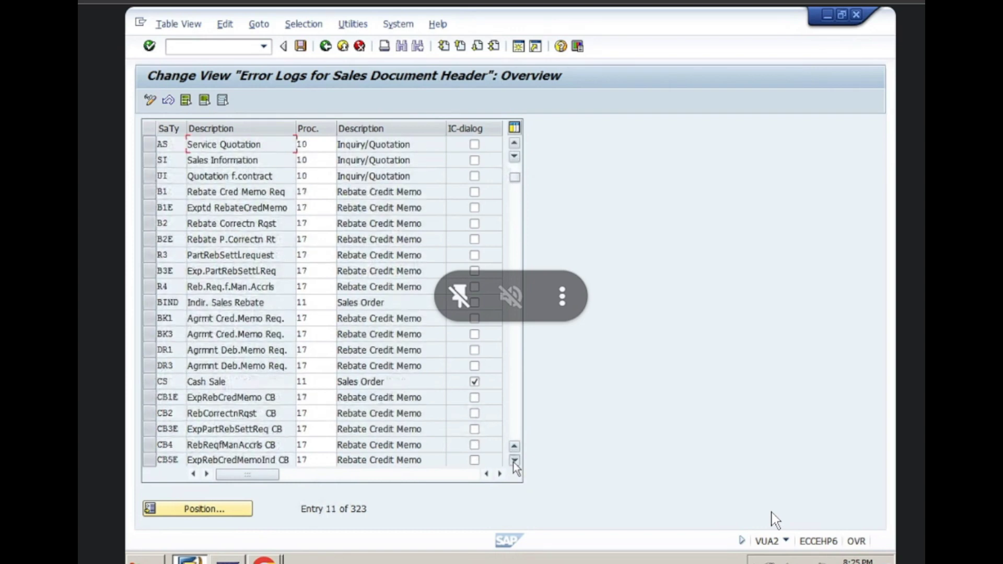
pyautogui.click(514, 461)
pyautogui.click(514, 461)
pyautogui.click(515, 461)
pyautogui.click(515, 461)
pyautogui.click(515, 460)
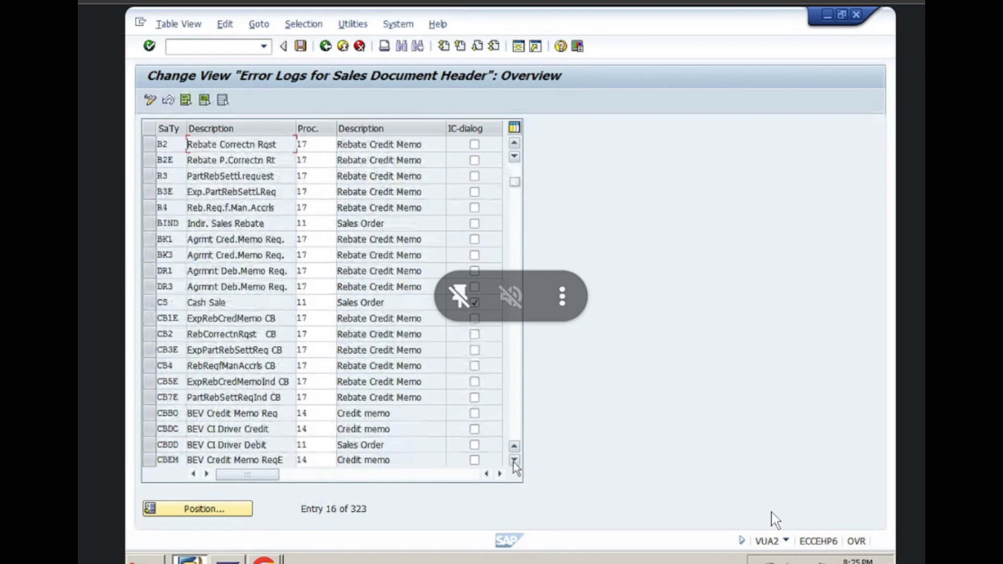
pyautogui.click(515, 461)
pyautogui.moveTo(512, 182); pyautogui.dragTo(516, 250)
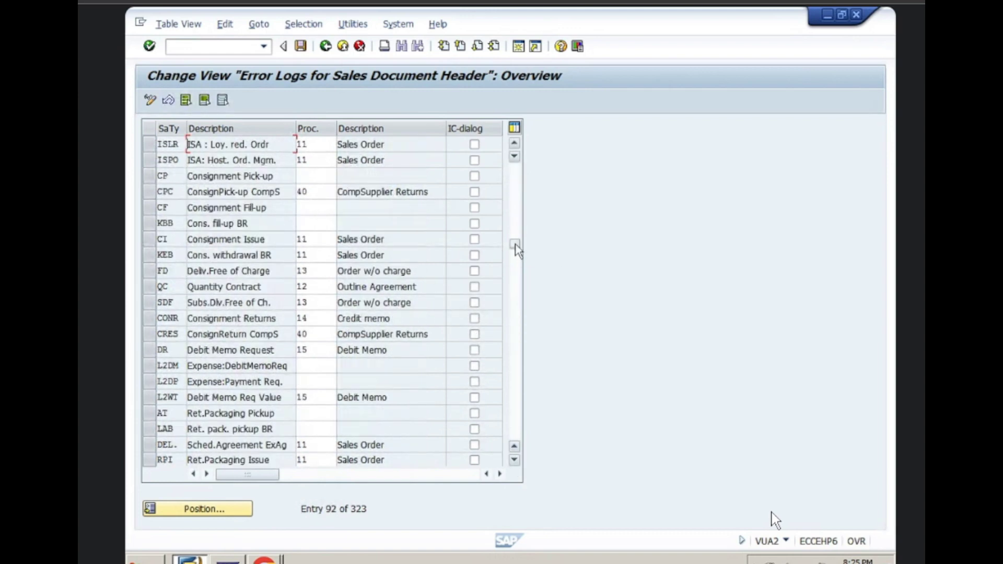
pyautogui.moveTo(515, 244); pyautogui.dragTo(516, 267)
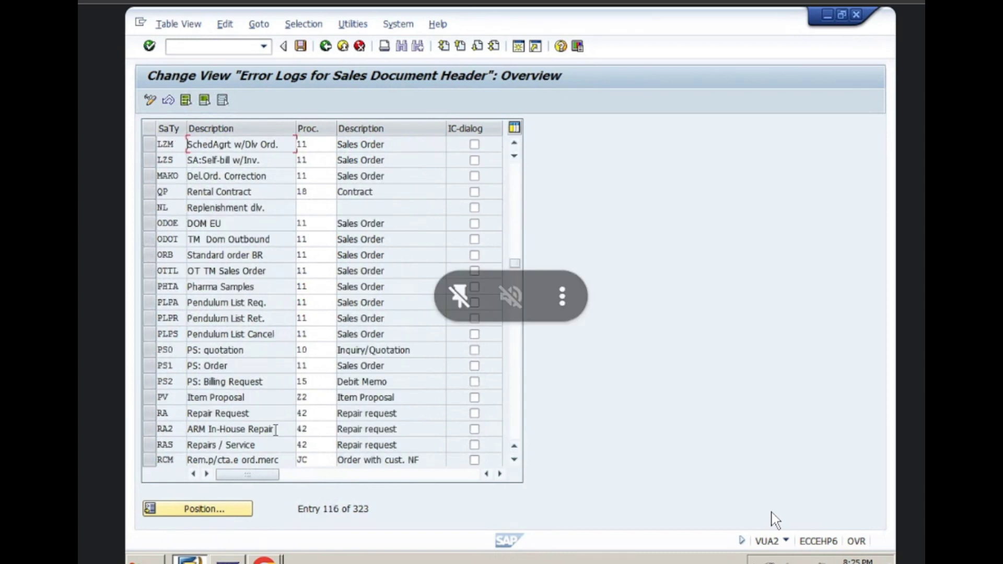
# Step: Locate sales document type OR in the procedure assignments, select its entry, and return to the Implementation Guide
pyautogui.click(209, 509)
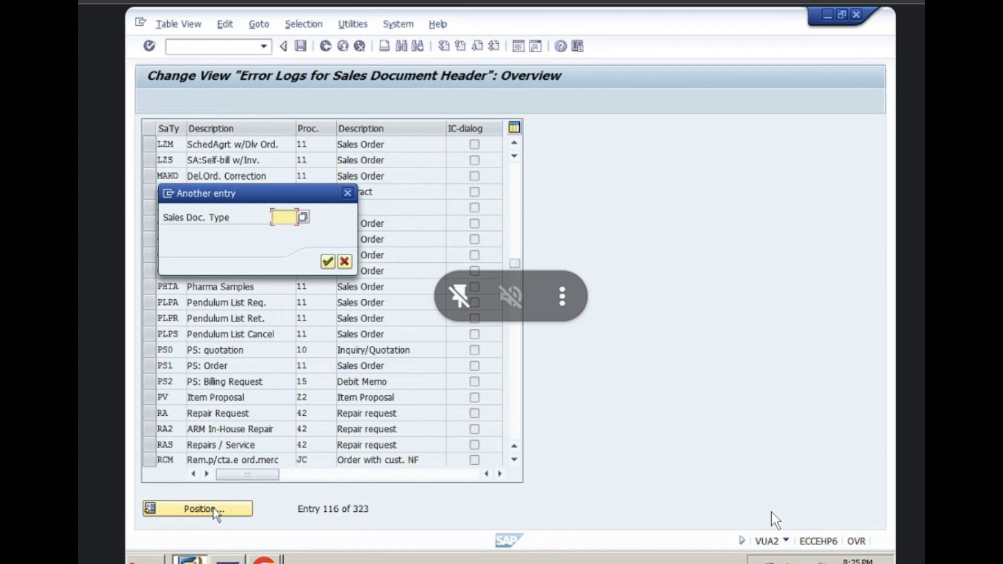
pyautogui.write('o')
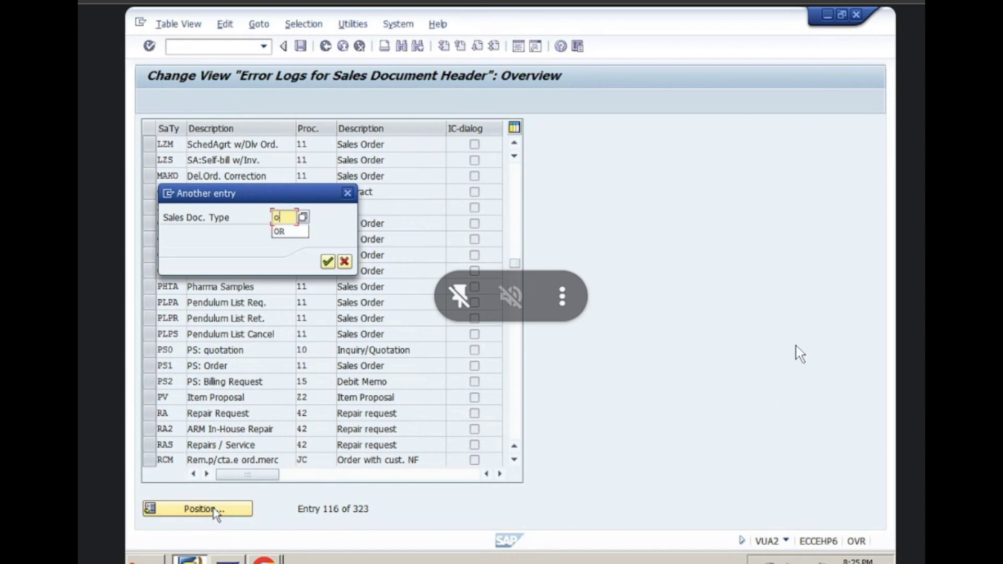
pyautogui.write('r')
pyautogui.press('Return')
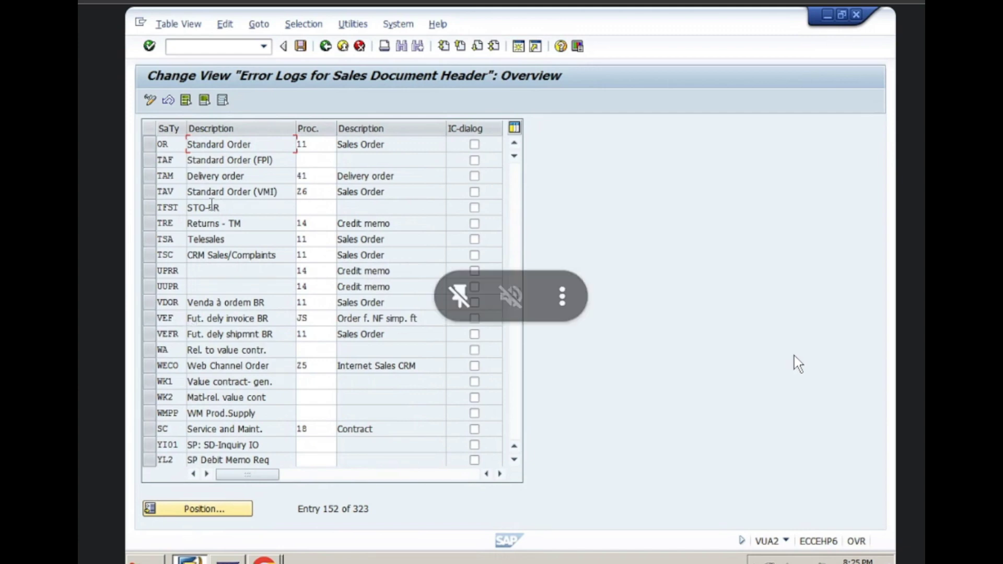
pyautogui.click(149, 146)
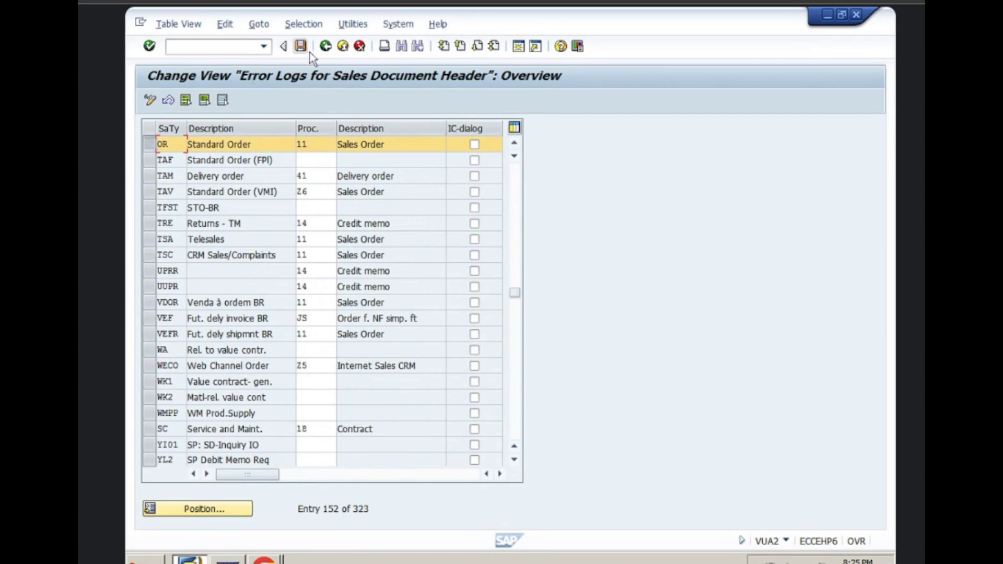
pyautogui.click(325, 46)
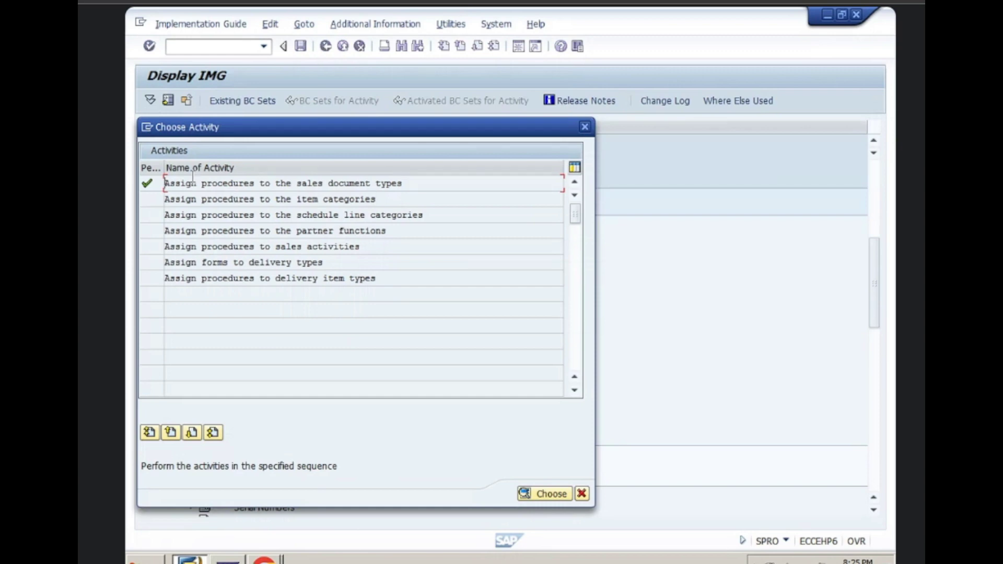
pyautogui.click(151, 184)
pyautogui.click(582, 493)
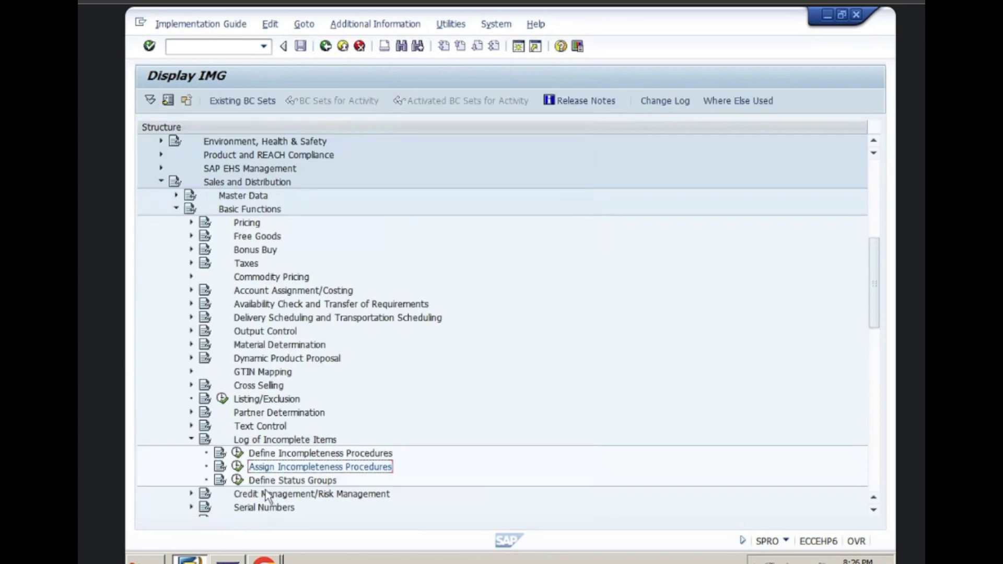
# Step: Reopen Define Incompleteness Procedures, select group A (Sales - Header), and return to the Implementation Guide
pyautogui.click(238, 453)
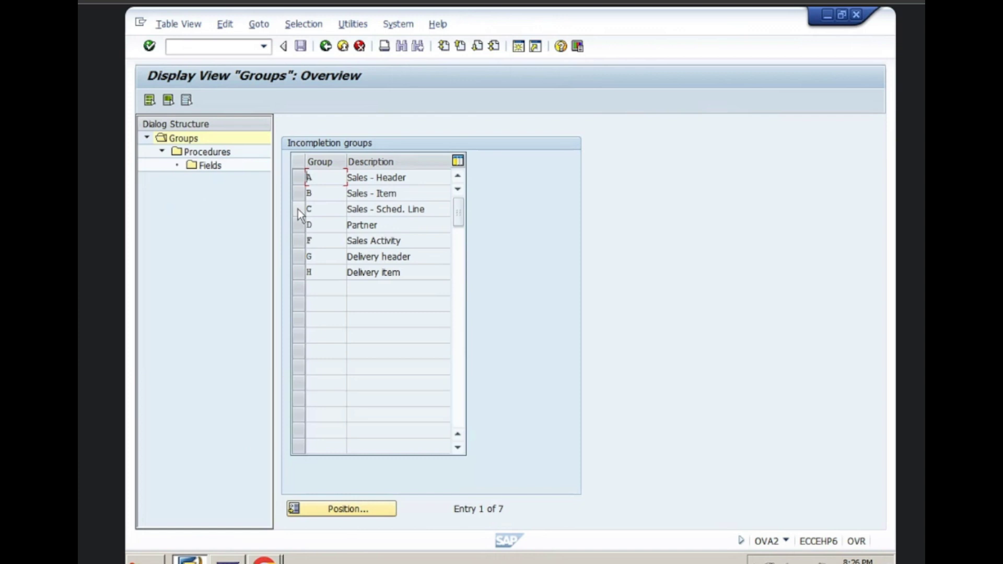
pyautogui.click(299, 176)
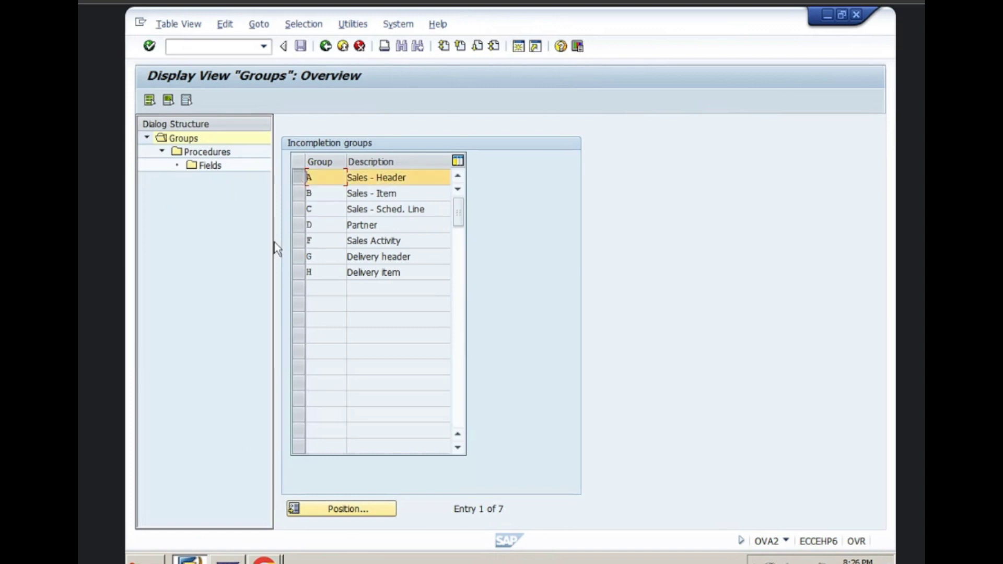
pyautogui.click(326, 46)
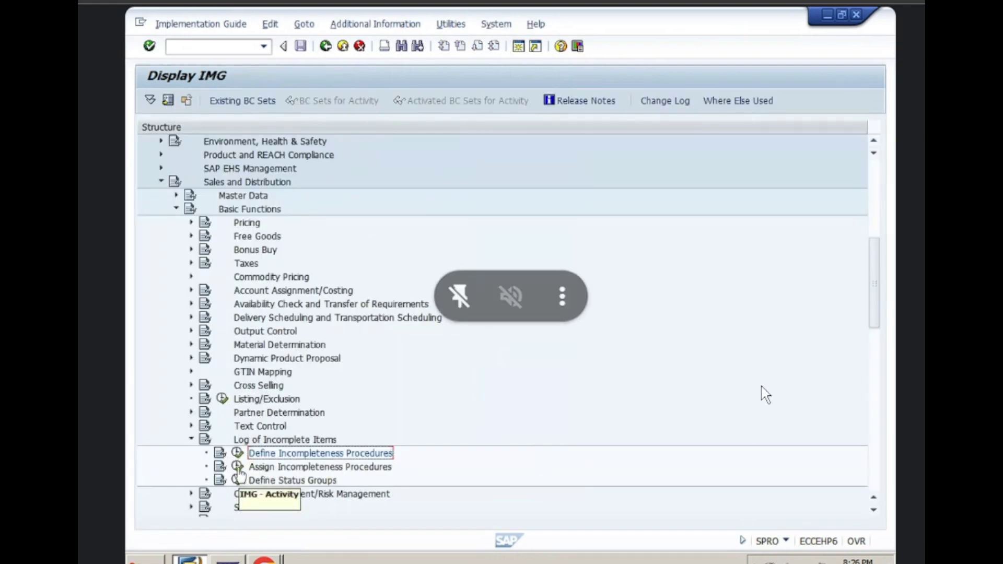
# Step: Open the assignment of incompleteness procedures to item categories
pyautogui.click(238, 467)
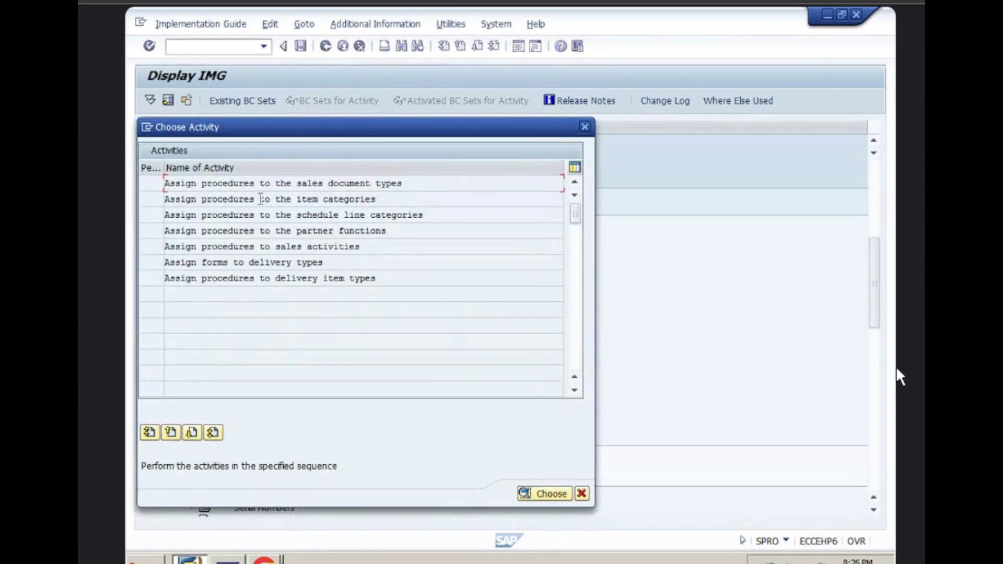
pyautogui.click(260, 199)
pyautogui.doubleClick(260, 199)
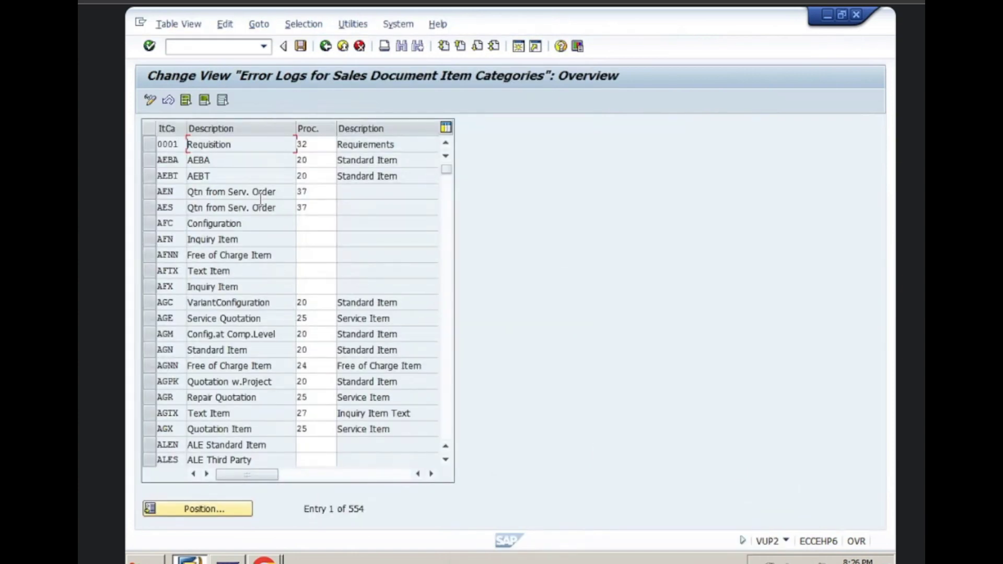
pyautogui.click(239, 514)
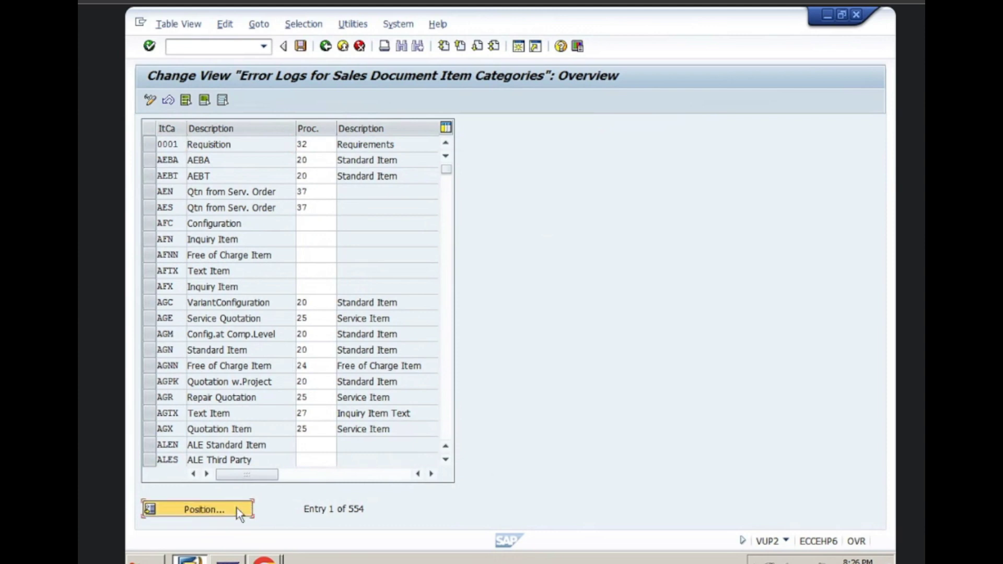
pyautogui.write('1')
pyautogui.write('2')
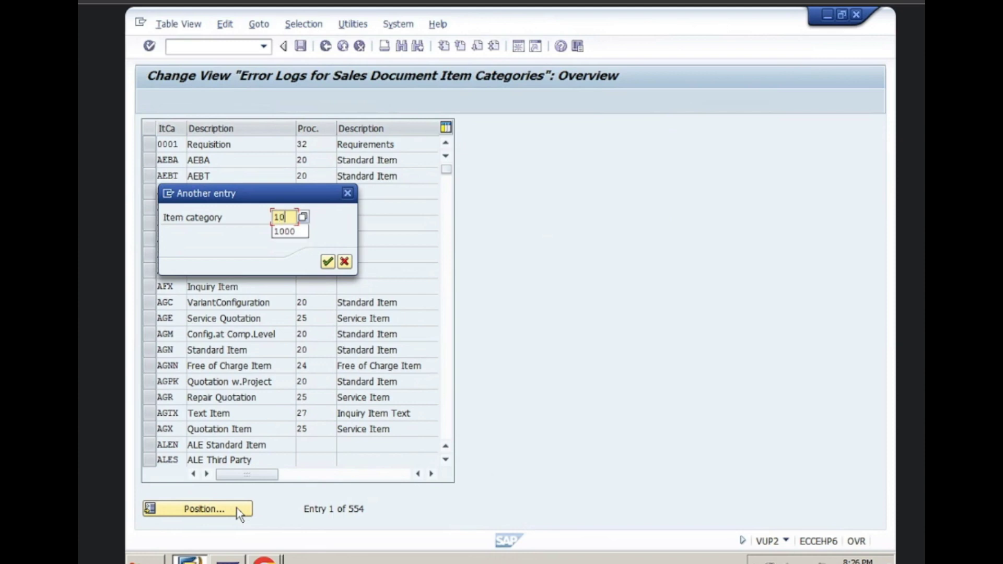
pyautogui.press('Return')
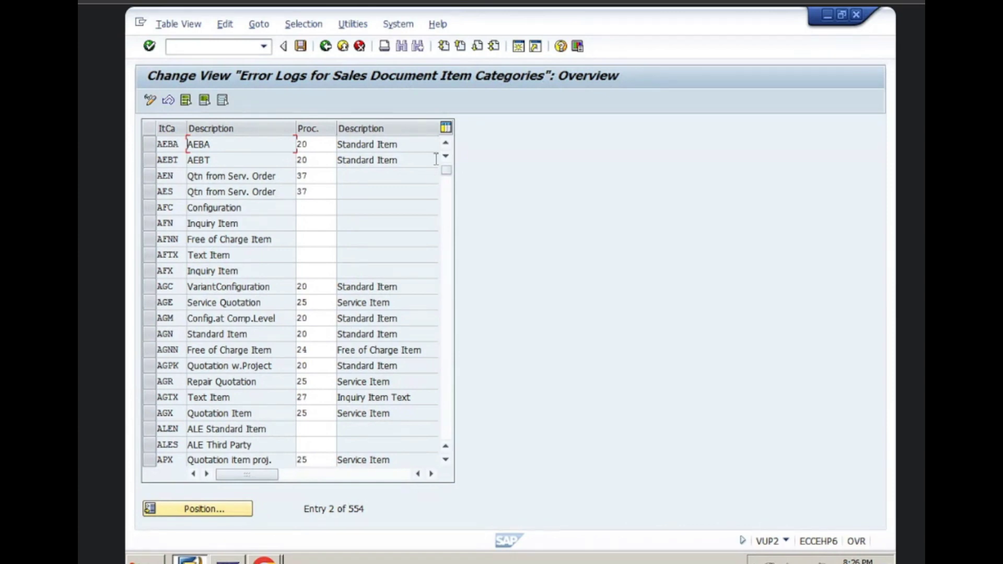
# Step: Locate item category TAN in the procedure assignments, select its entry, and return to the assignment activities
pyautogui.click(203, 510)
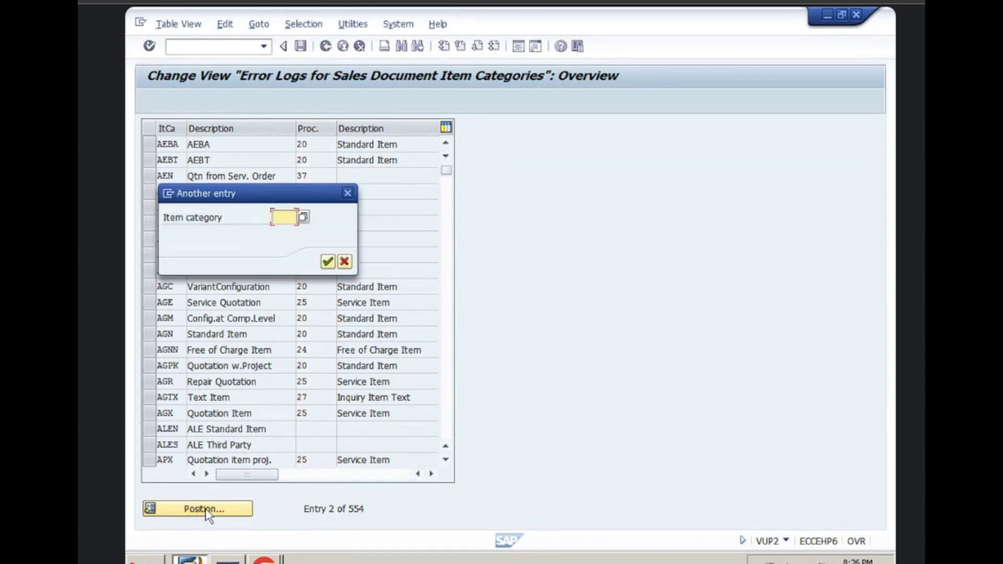
pyautogui.write('tan')
pyautogui.press('Return')
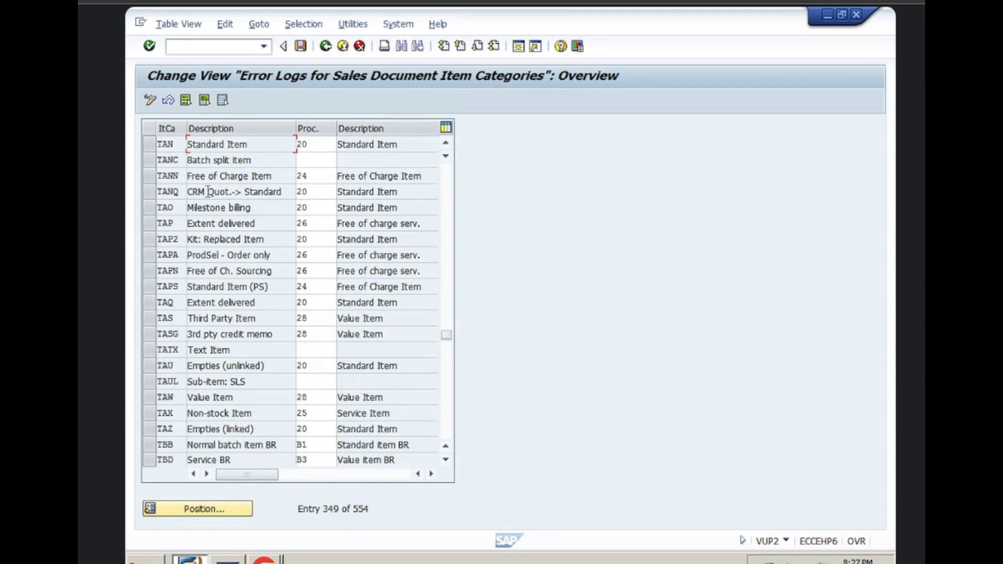
pyautogui.click(150, 146)
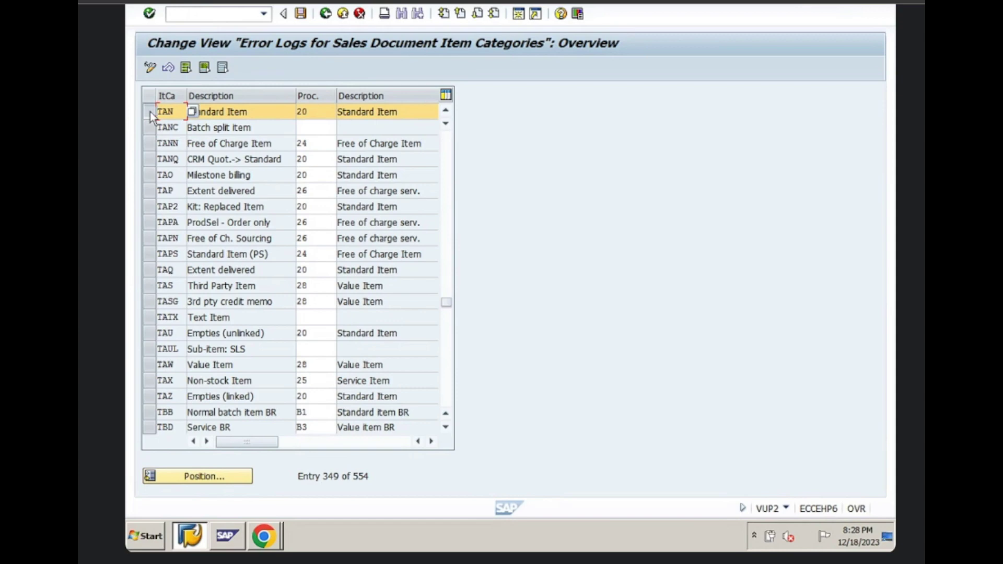
pyautogui.click(325, 14)
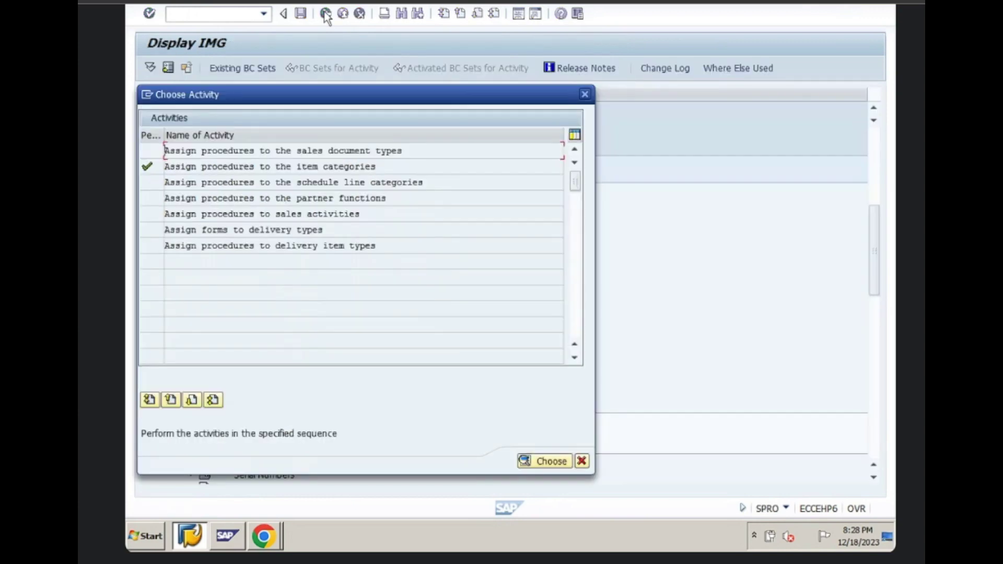
# Step: Reopen the procedure assignment for item categories, locate and select item category TAN, and return to the Implementation Guide
pyautogui.doubleClick(260, 170)
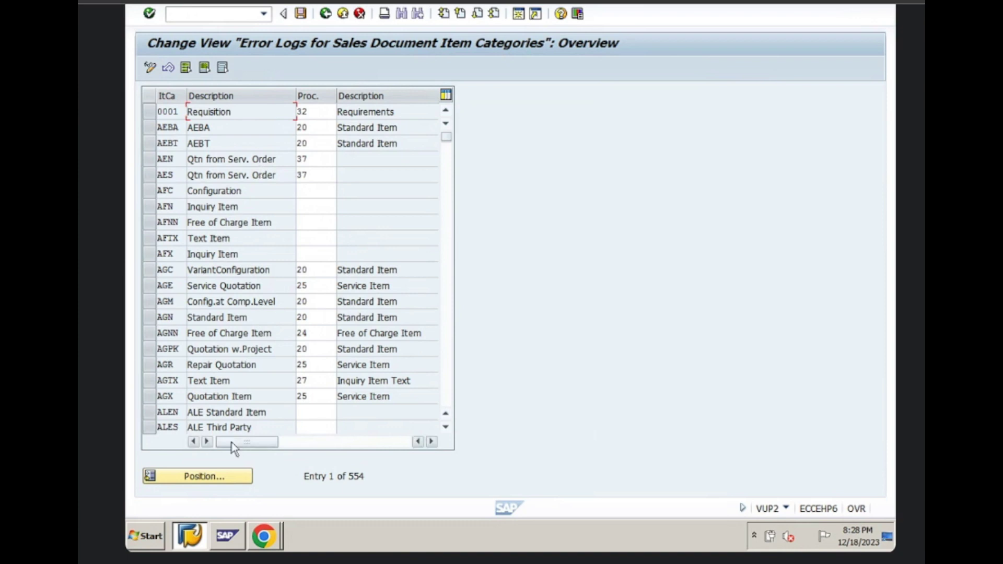
pyautogui.click(216, 479)
pyautogui.write('tan')
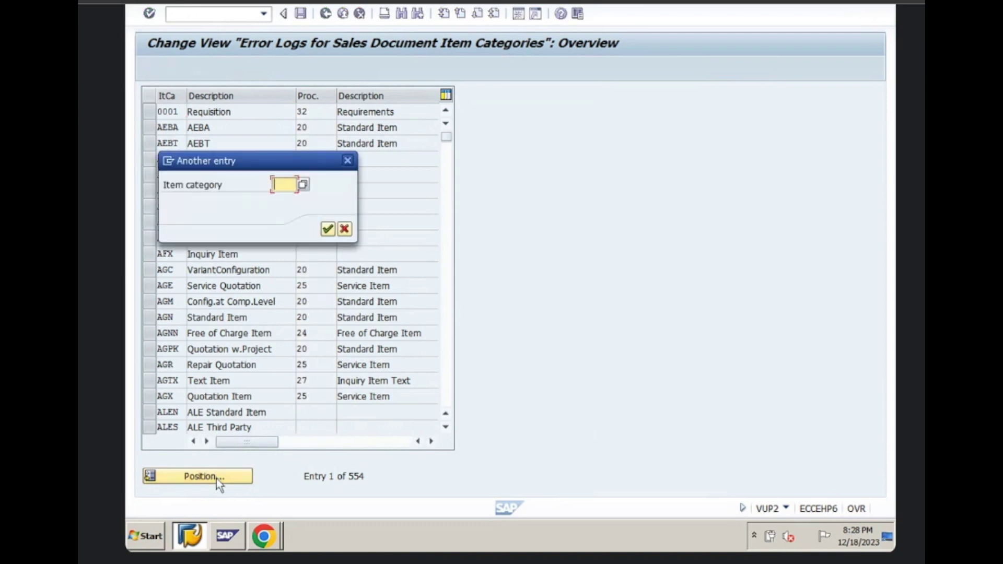
pyautogui.press('Return')
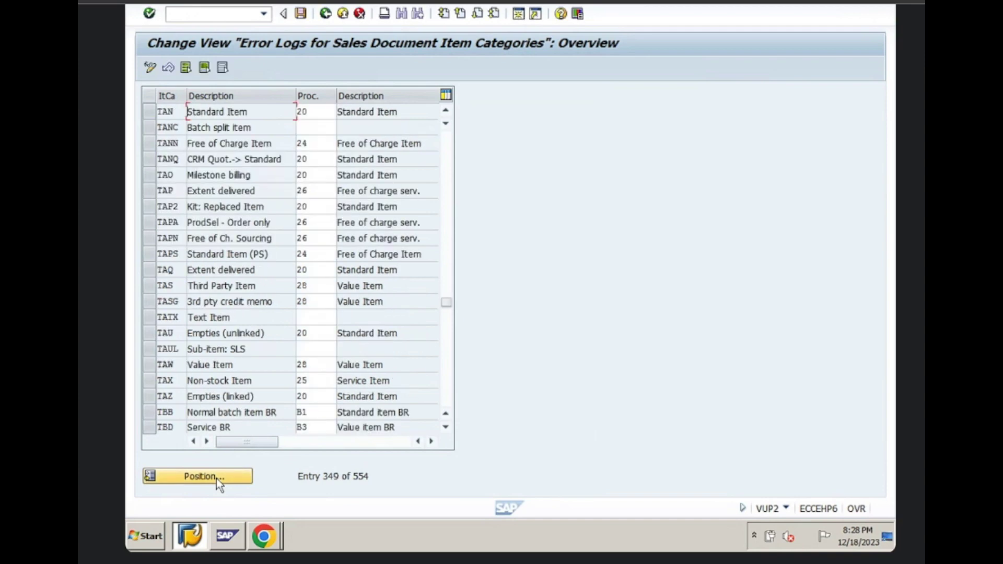
pyautogui.click(151, 114)
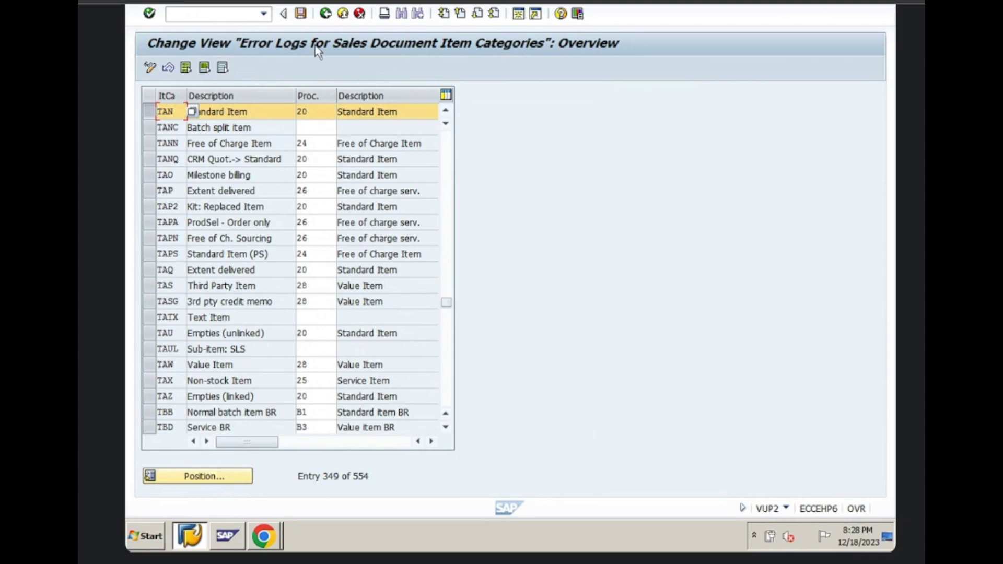
pyautogui.click(326, 13)
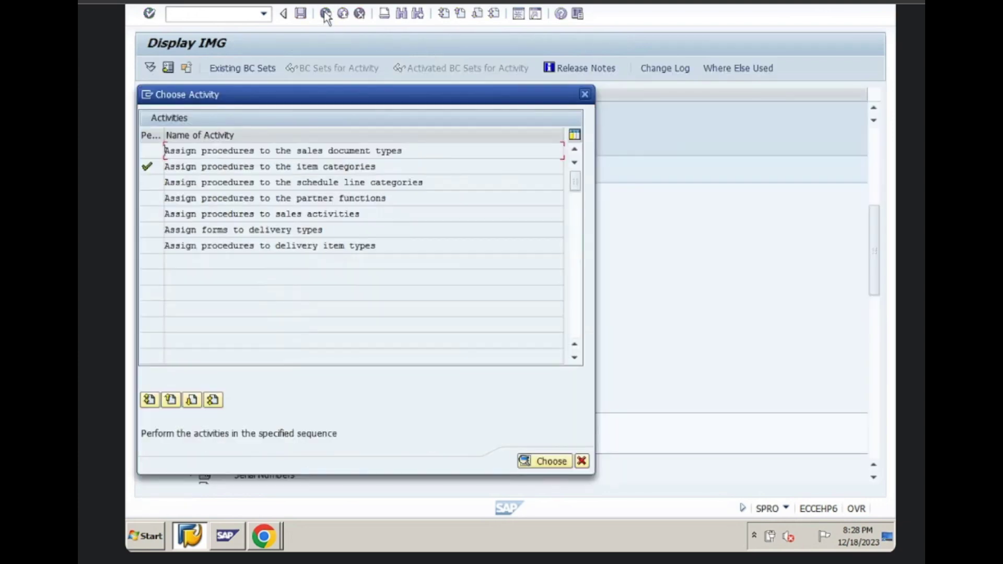
pyautogui.click(583, 462)
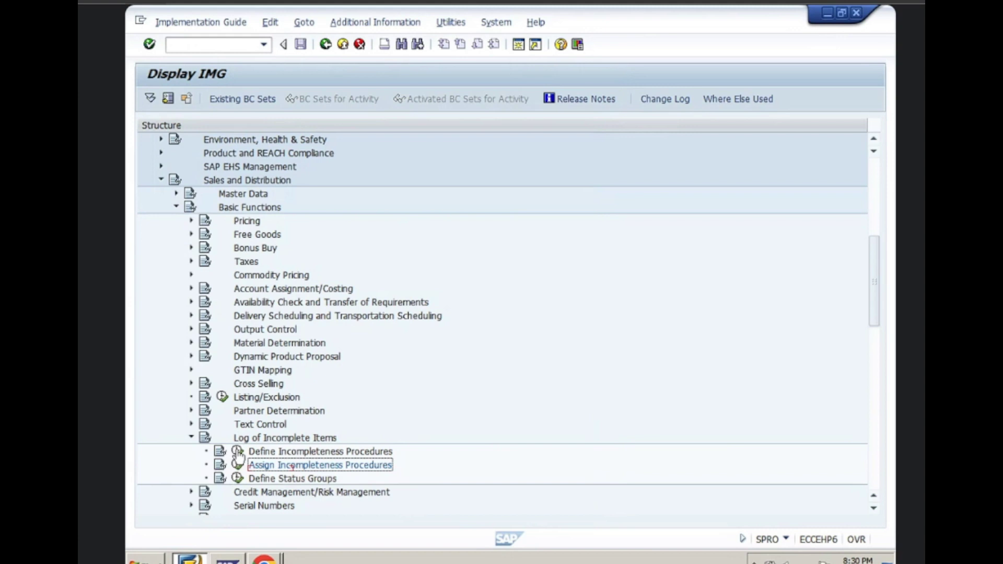
# Step: Display the incompletion fields of procedure 11 (Sales Order) in group A (Sales - Header)
pyautogui.click(238, 453)
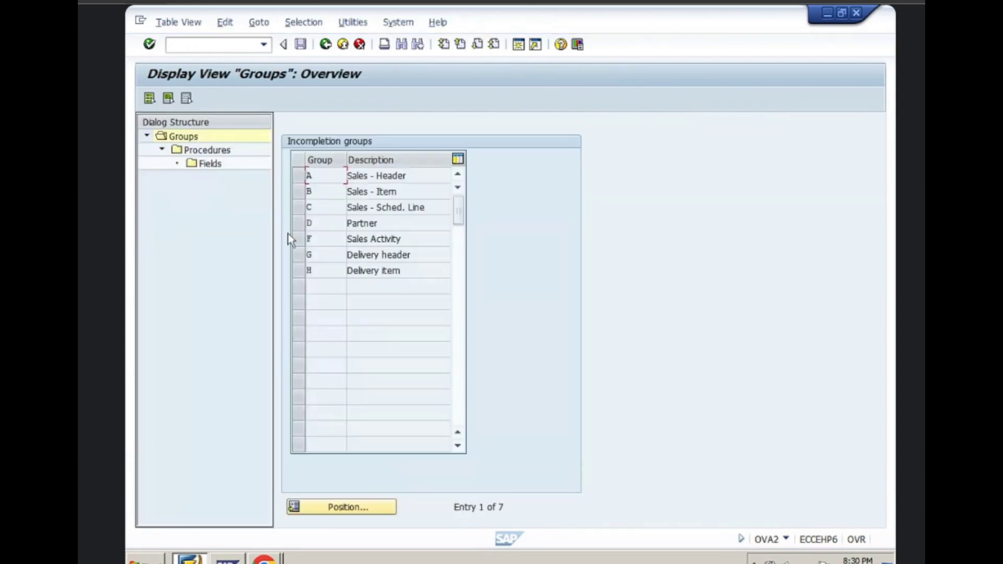
pyautogui.click(297, 177)
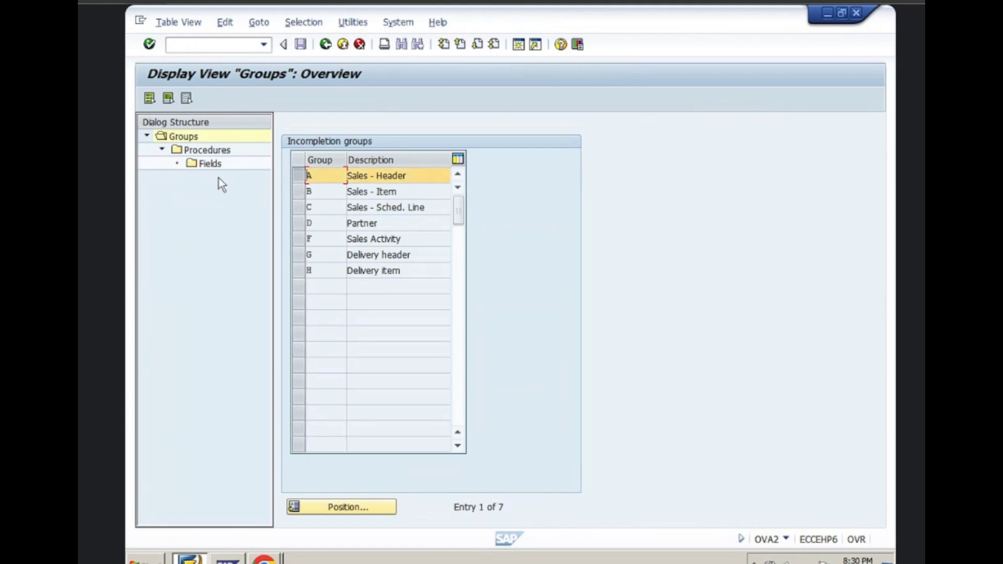
pyautogui.click(208, 152)
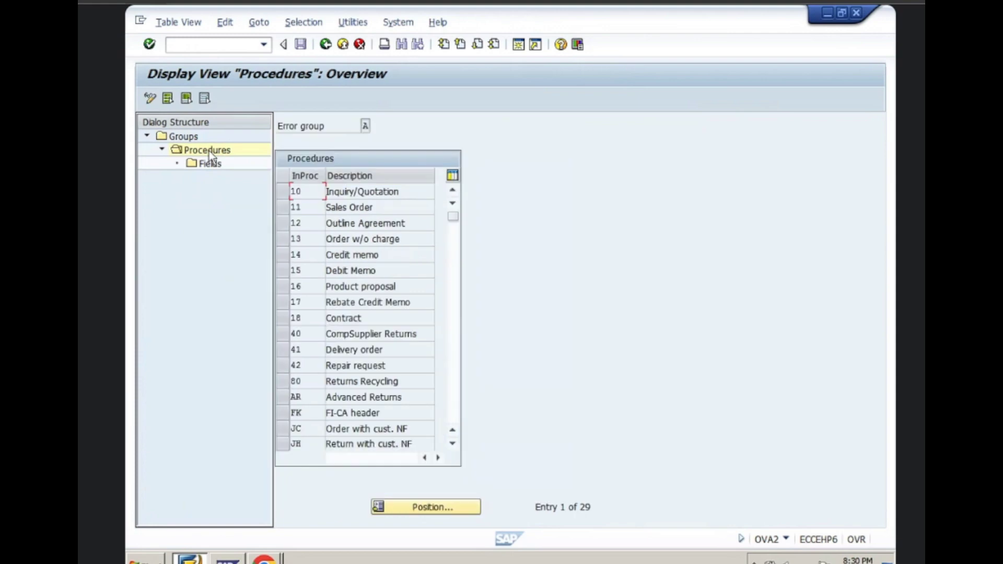
pyautogui.click(285, 207)
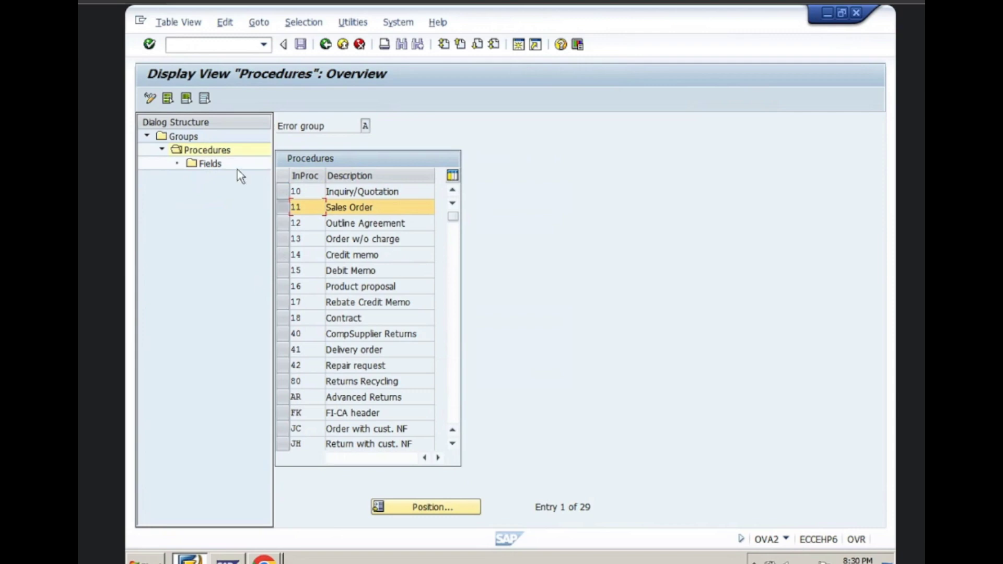
pyautogui.click(220, 165)
pyautogui.doubleClick(219, 166)
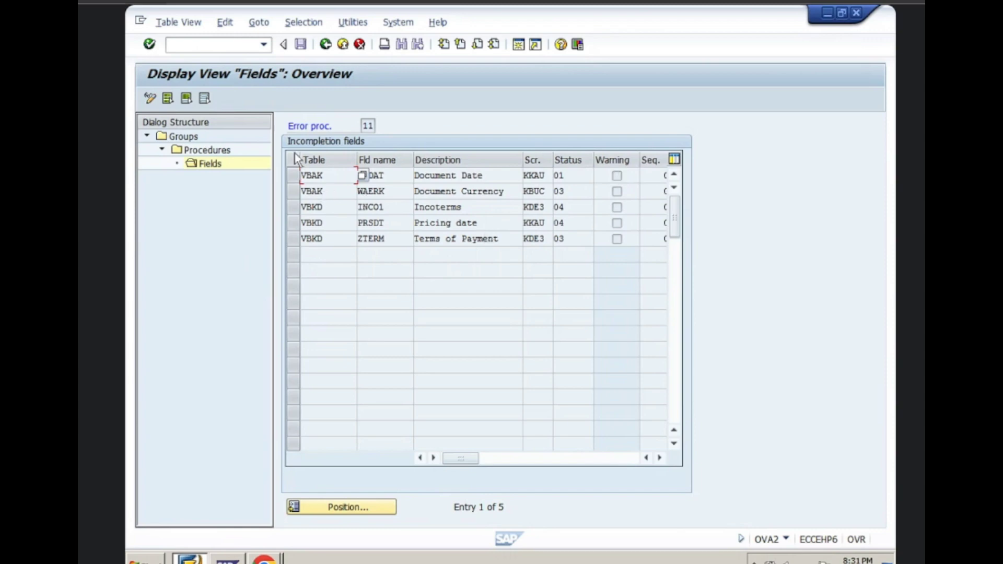
# Step: Start a sales order with transaction VA01 in a new session, using order type OR and sales area MTBL/DS/PT
pyautogui.click(243, 46)
pyautogui.write('/ova01')
pyautogui.press('Return')
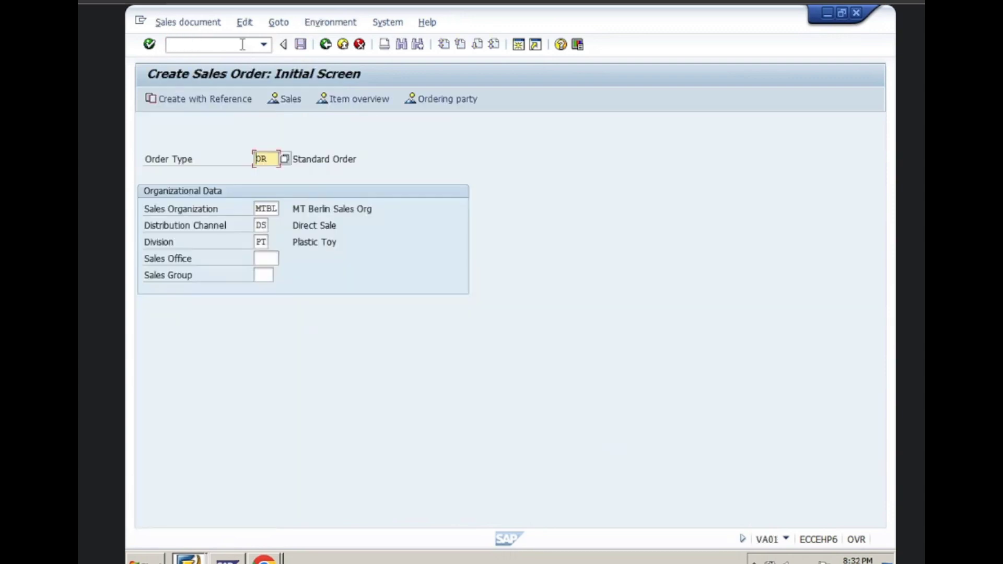
pyautogui.press('Return')
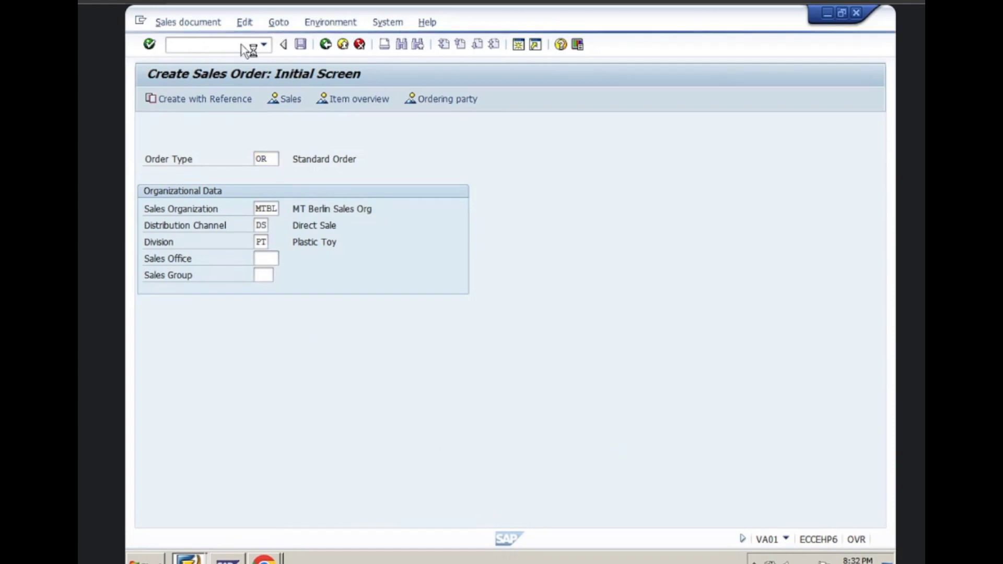
# Step: Enter the sold-to party's customer number and the first suggested PO number in the standard order
pyautogui.write('19860')
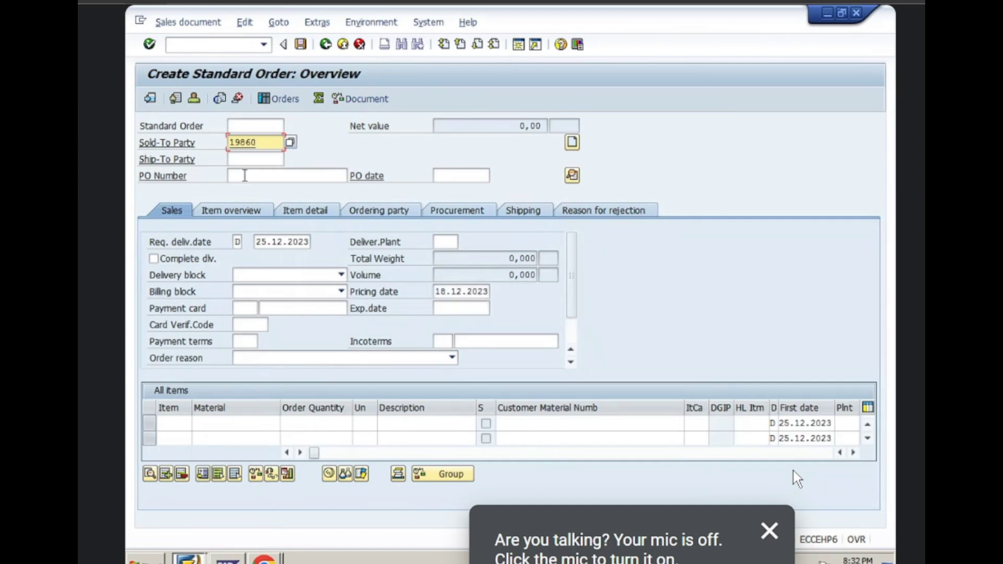
pyautogui.click(244, 175)
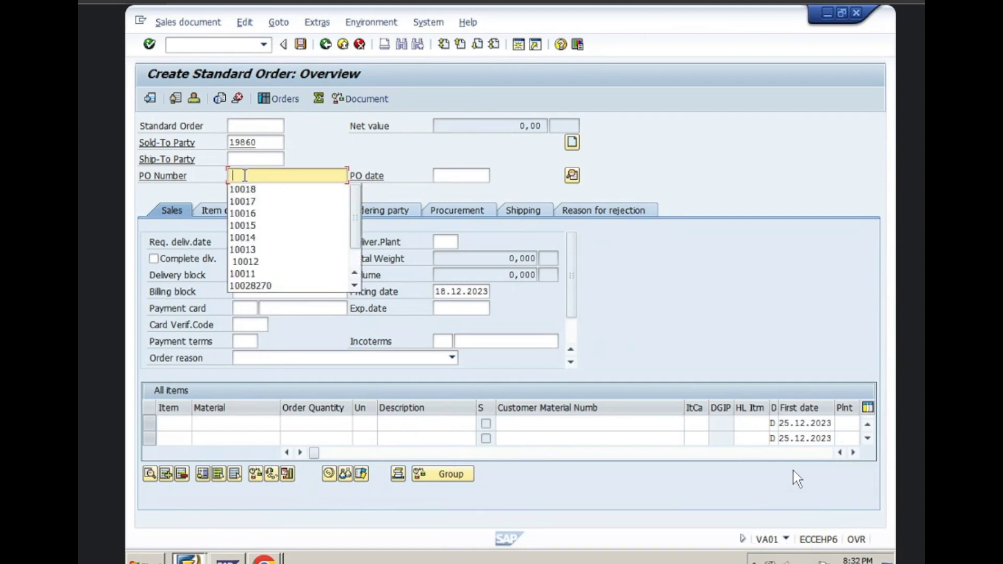
pyautogui.press('Down')
pyautogui.press('Return')
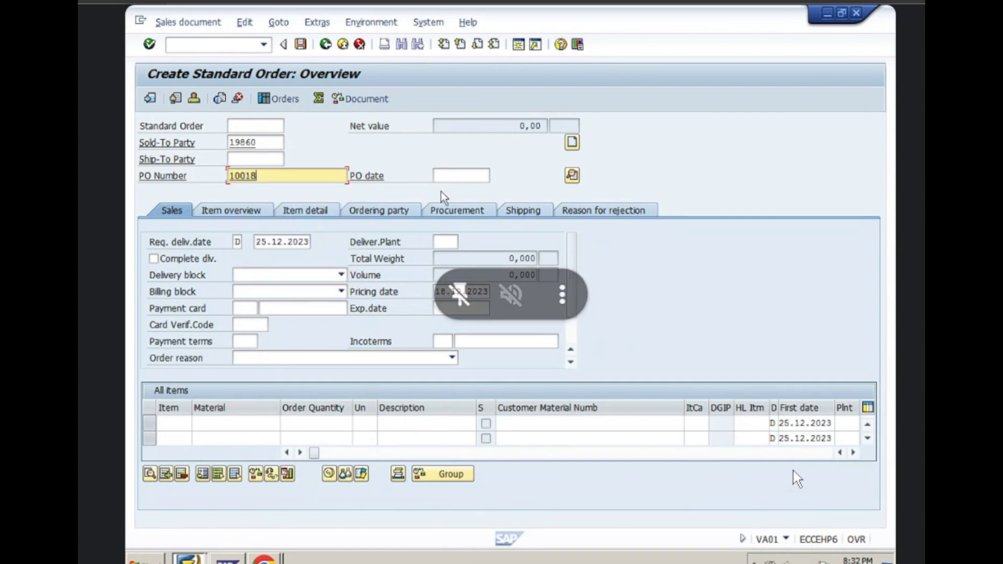
# Step: Set the PO date to 08.12.2023 and keep the proposed ship-to party
pyautogui.click(449, 178)
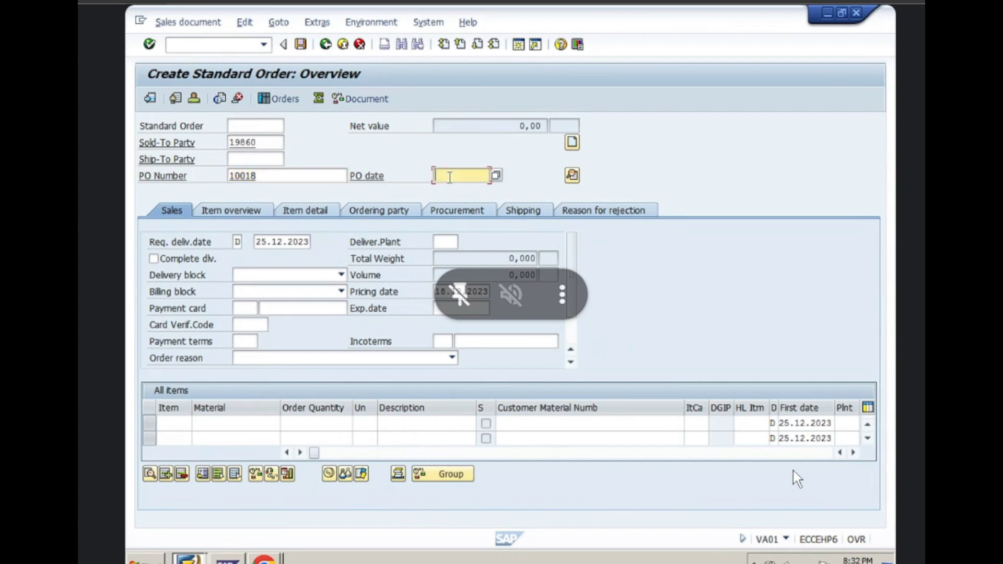
pyautogui.press('Down')
pyautogui.press('Down')
pyautogui.press('Return')
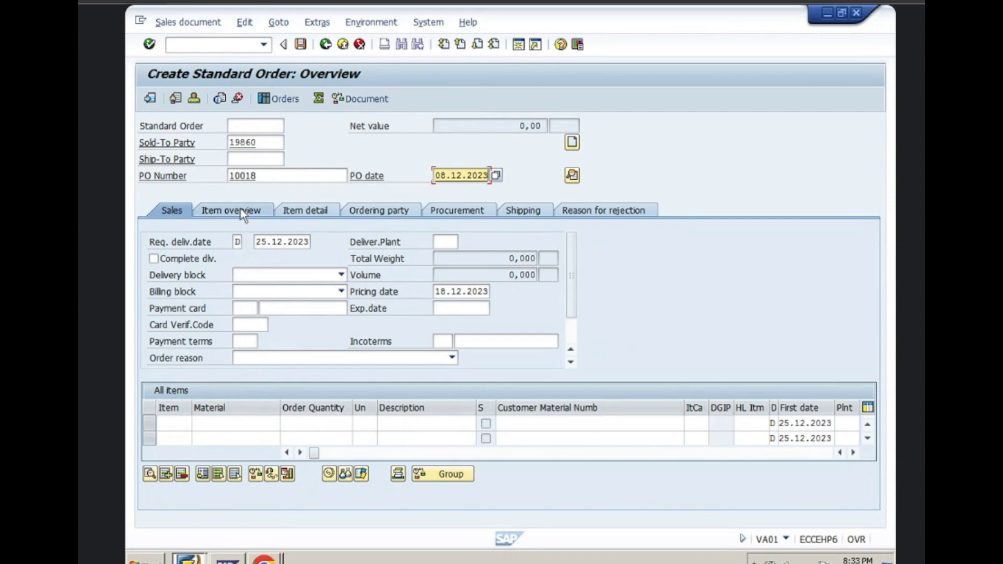
pyautogui.press('Return')
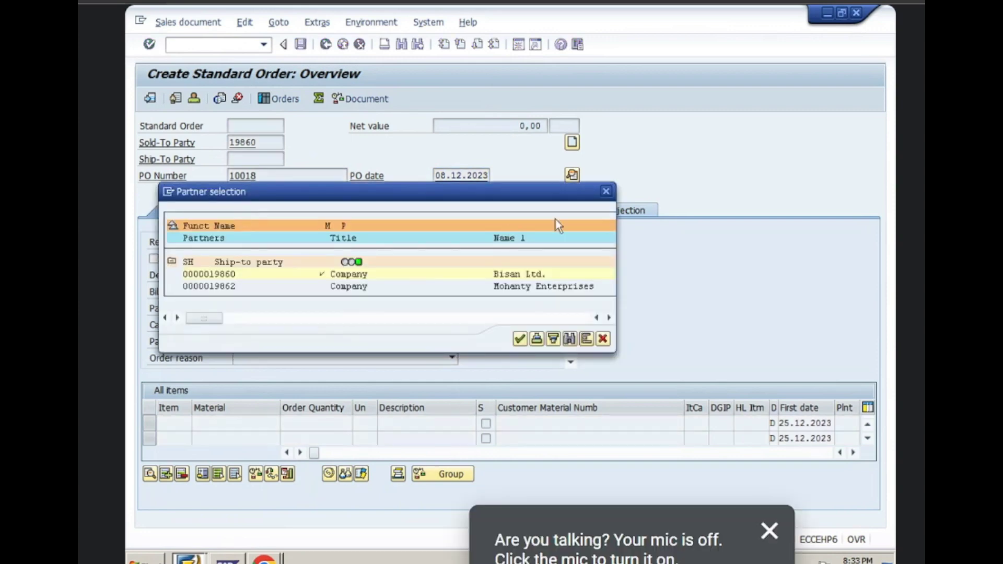
pyautogui.click(606, 192)
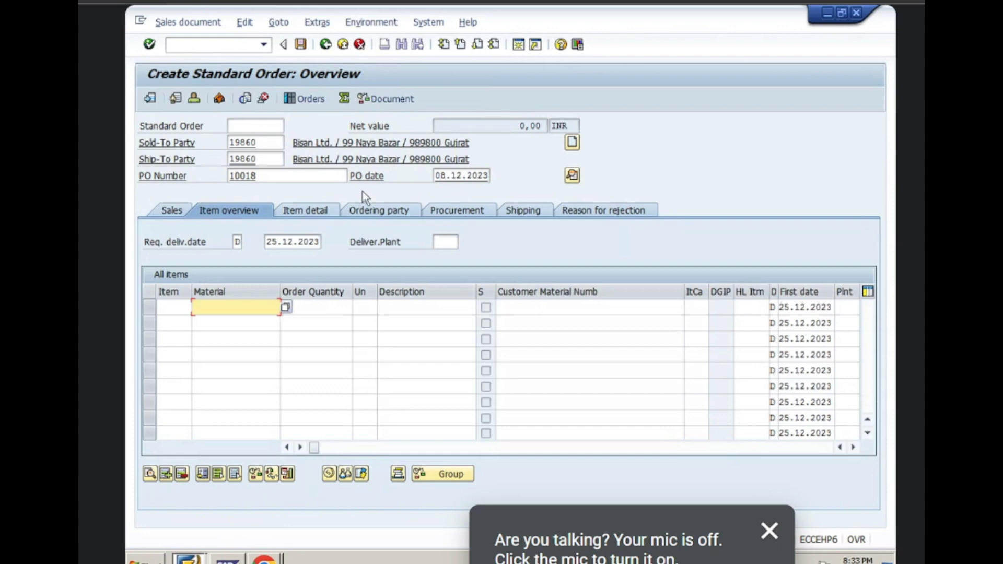
# Step: Review the order's item detail, ordering party, procurement, shipping and rejection reason views
pyautogui.click(325, 211)
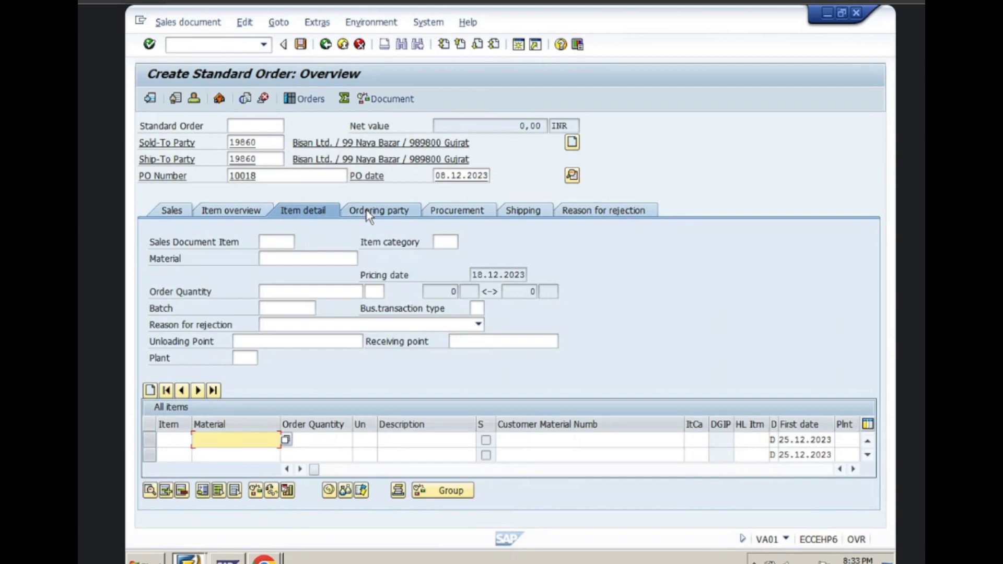
pyautogui.click(393, 212)
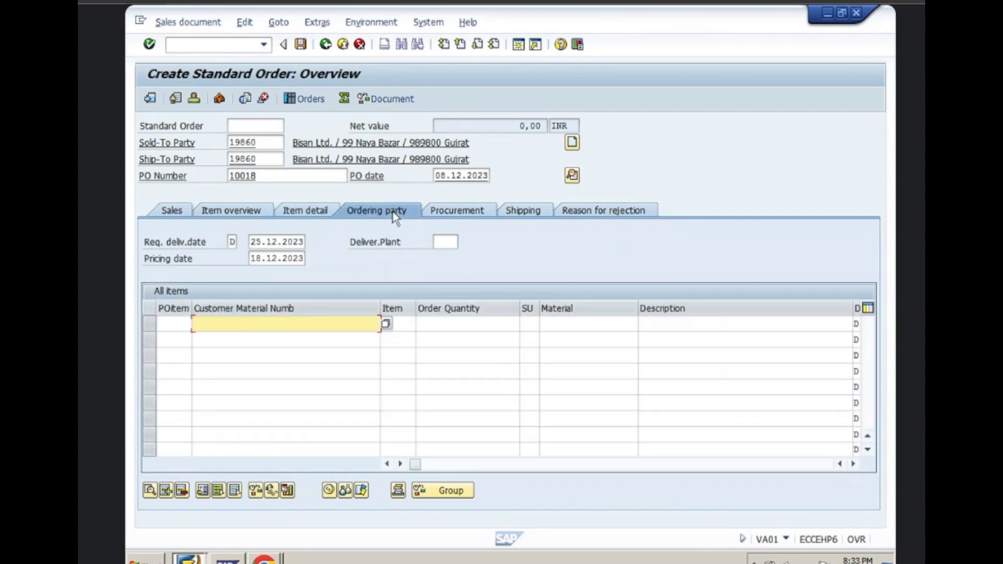
pyautogui.click(446, 209)
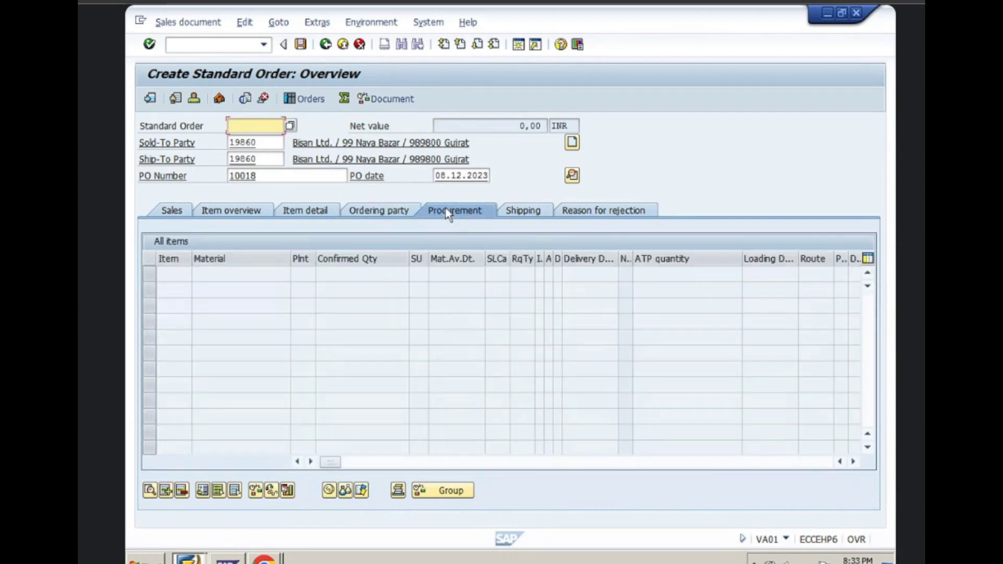
pyautogui.click(510, 208)
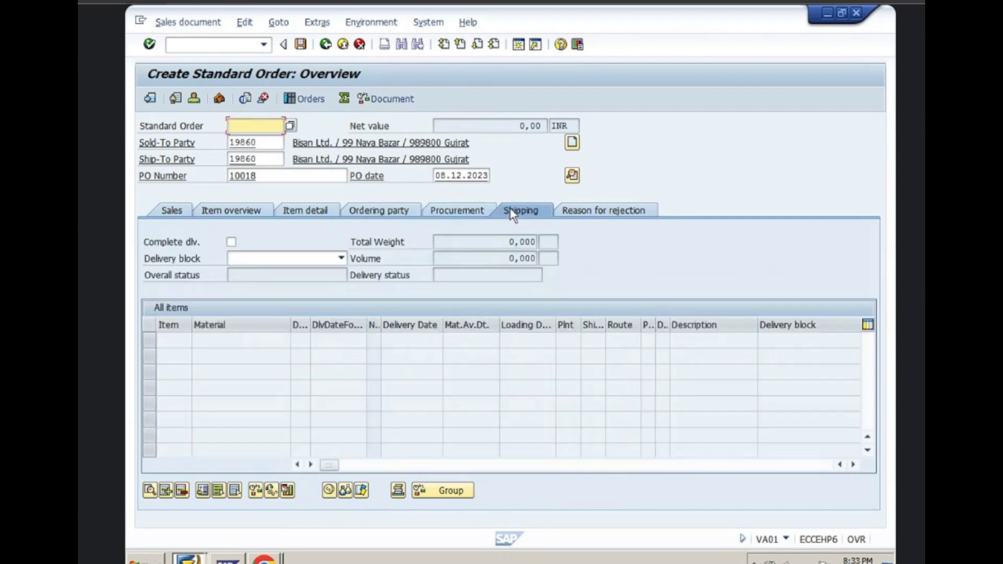
pyautogui.click(579, 210)
# Step: Open the order's header data and clear the document date
pyautogui.click(572, 175)
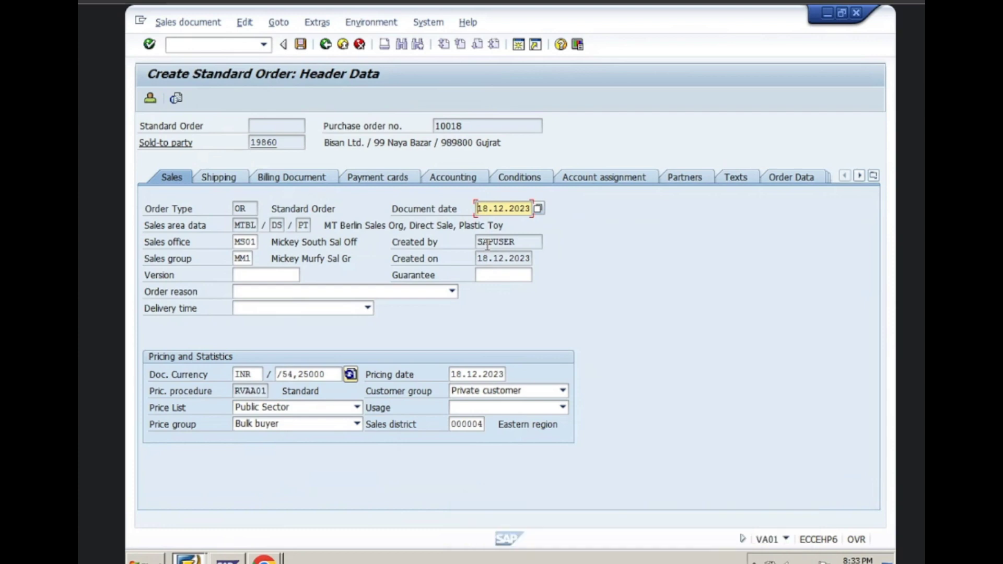
pyautogui.press('Delete')
pyautogui.press('Delete')
pyautogui.press('Delete')
pyautogui.press('Delete')
pyautogui.press('Delete')
pyautogui.press('Delete')
pyautogui.press('Delete')
pyautogui.press('Delete')
pyautogui.press('Delete')
pyautogui.press('Delete')
pyautogui.press('Return')
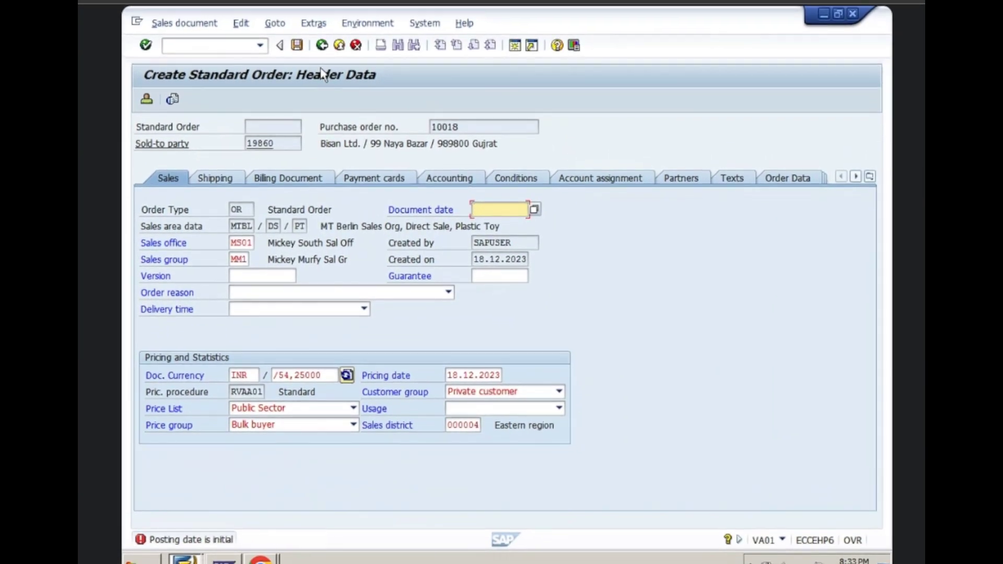
# Step: Try to display the incompletion log while the document date is empty
pyautogui.click(241, 23)
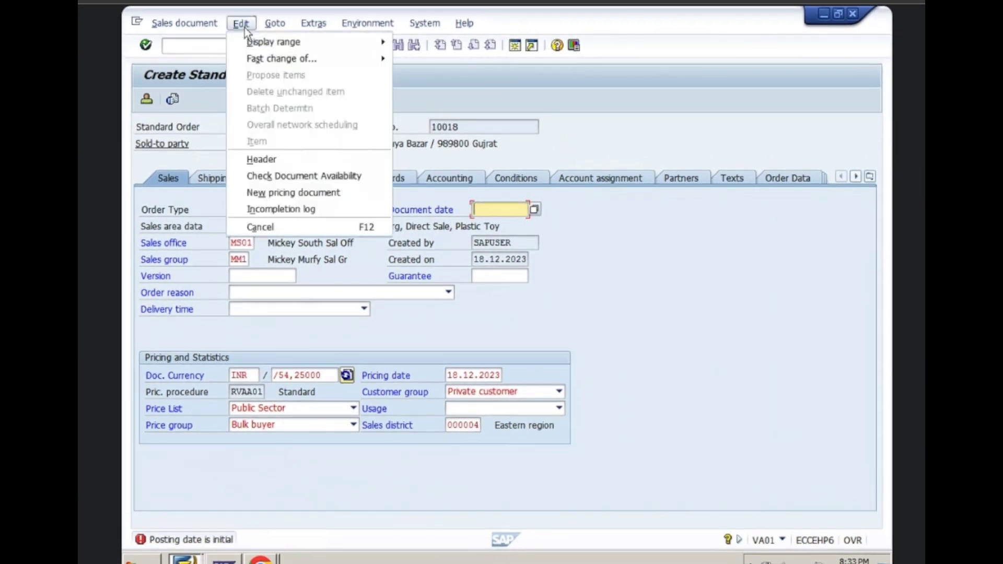
pyautogui.click(264, 210)
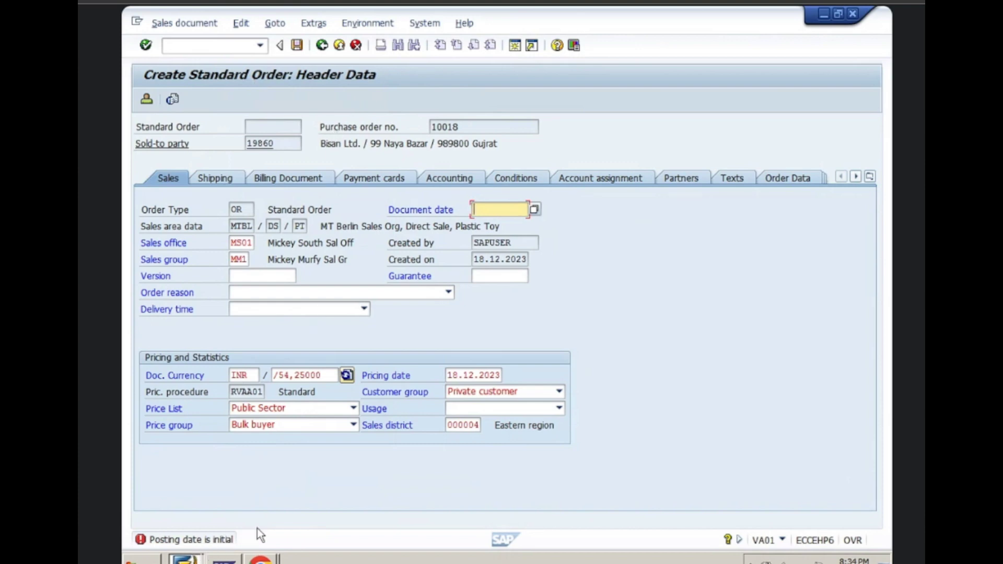
pyautogui.click(241, 24)
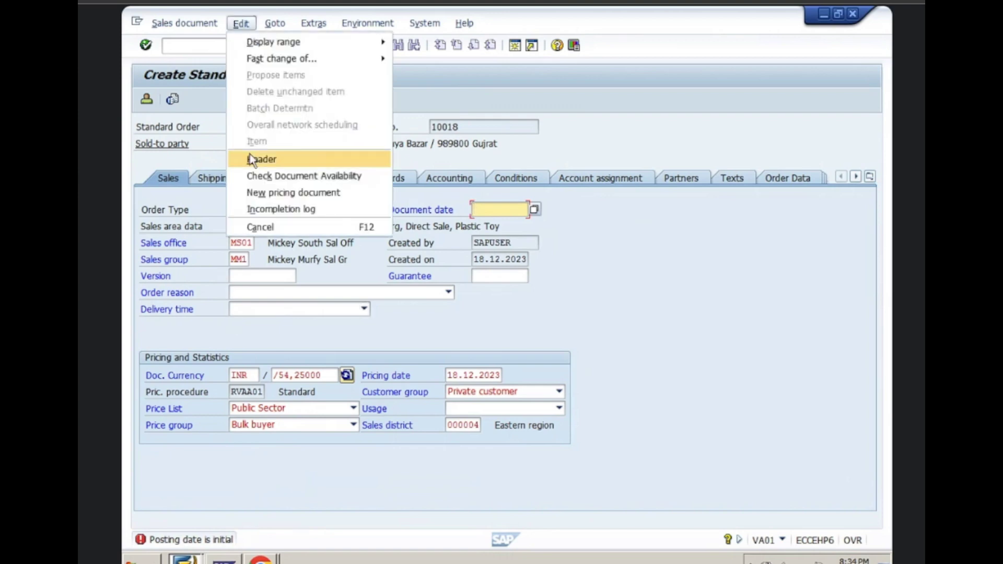
pyautogui.click(259, 207)
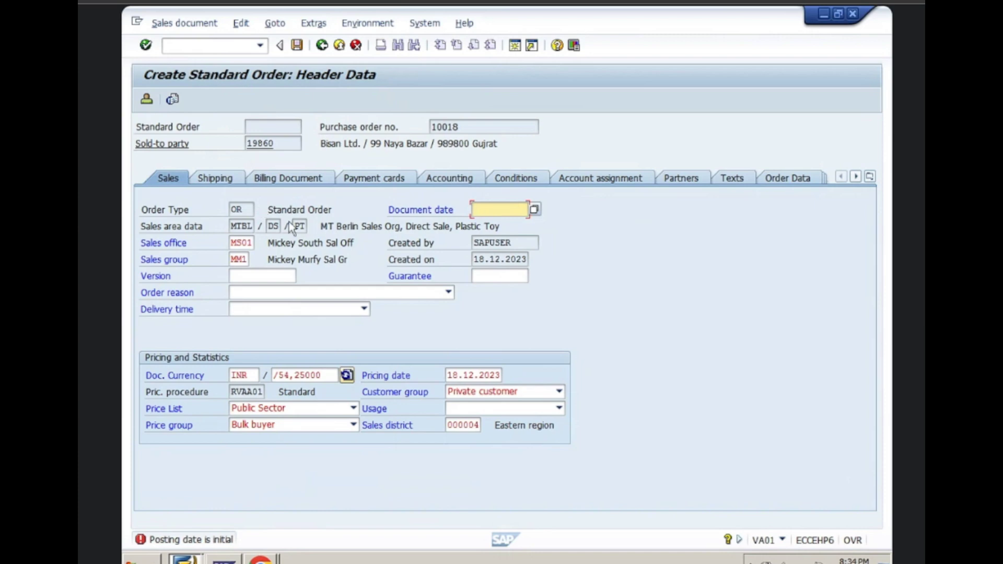
# Step: Set the document date to 18.12.2023 and check the order's incompletion log
pyautogui.click(534, 209)
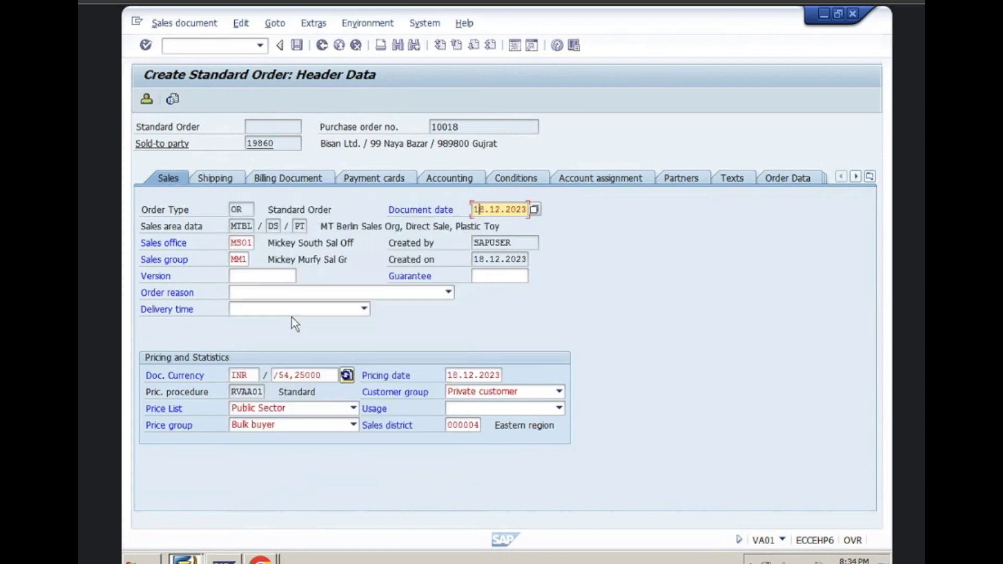
pyautogui.doubleClick(292, 321)
pyautogui.click(241, 23)
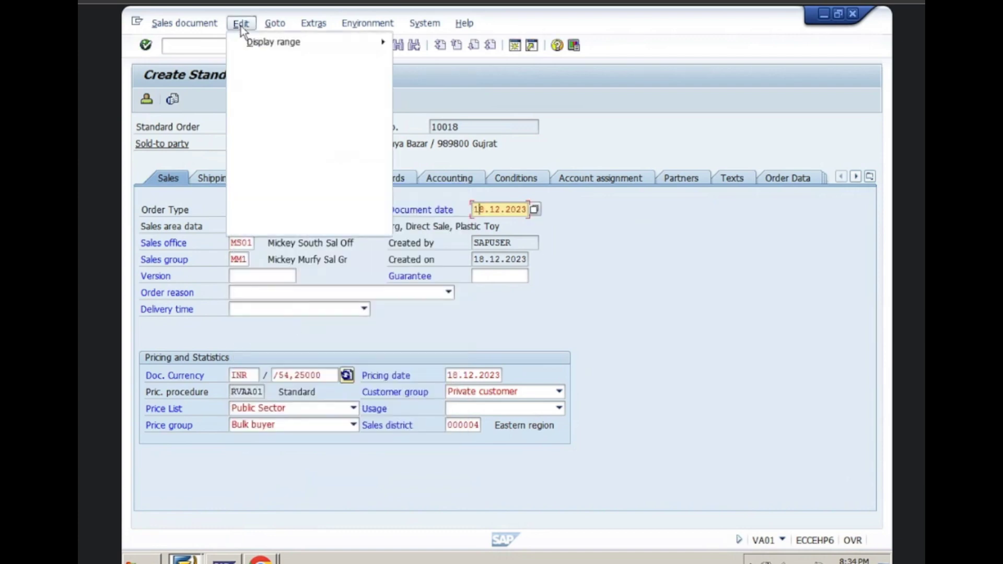
pyautogui.click(257, 208)
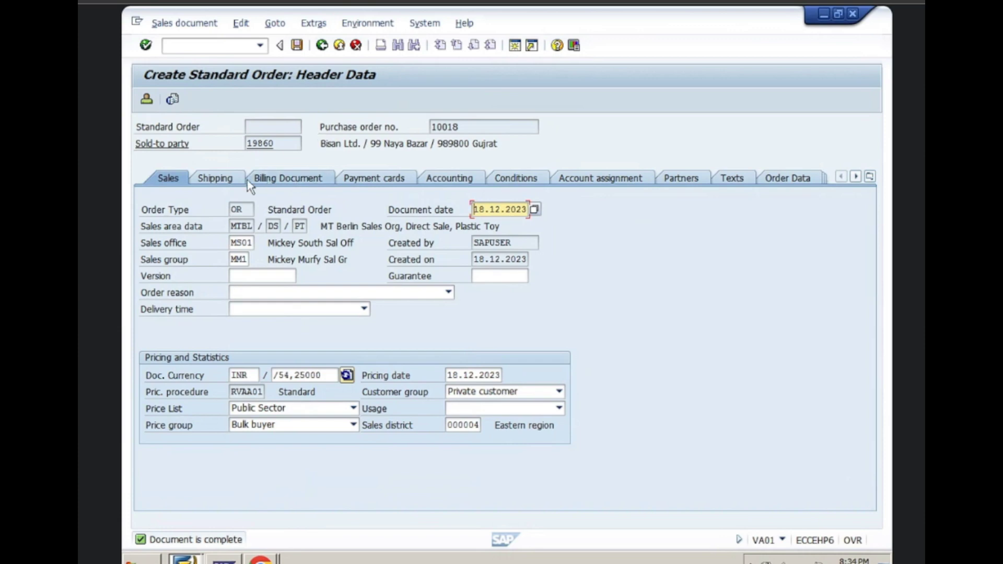
# Step: View the header's shipping data and return to its sales data
pyautogui.click(232, 183)
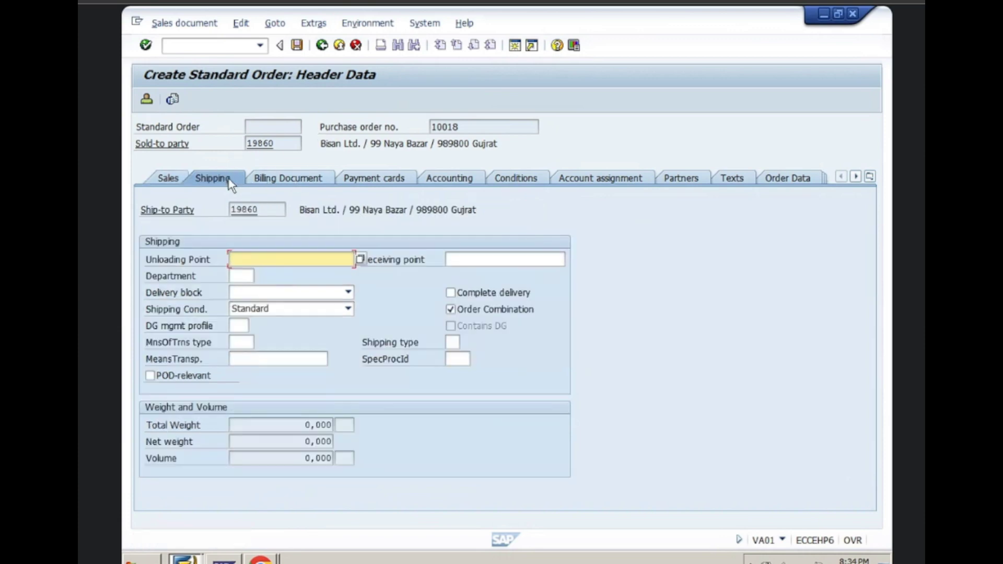
pyautogui.click(175, 181)
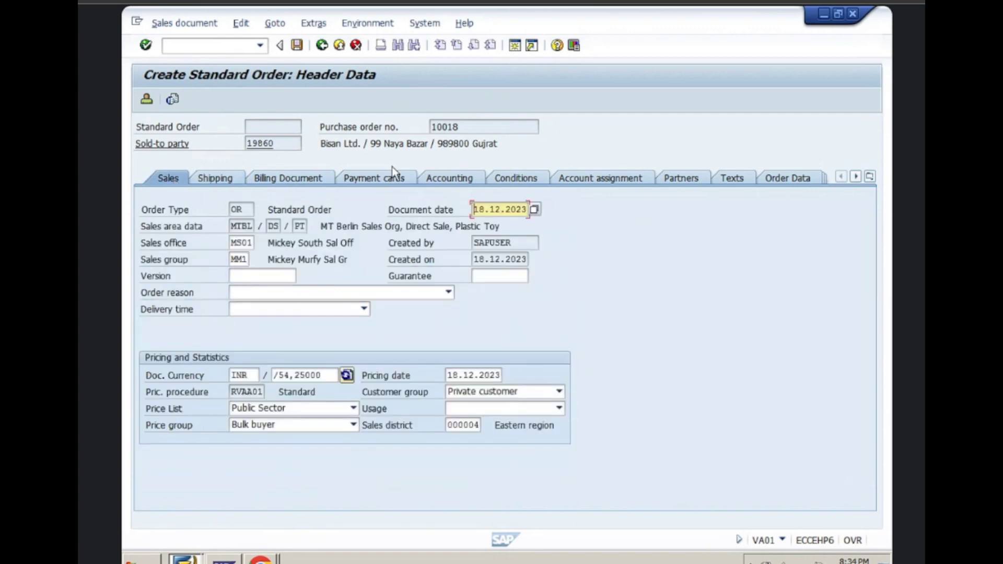
# Step: Return to the order overview and clear the payment terms in its sales data
pyautogui.click(322, 46)
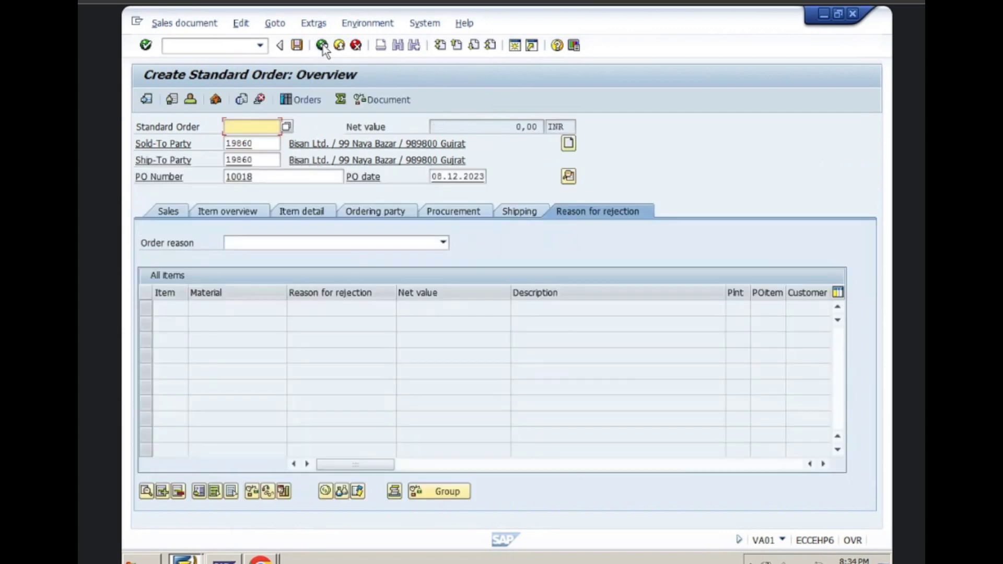
pyautogui.click(172, 212)
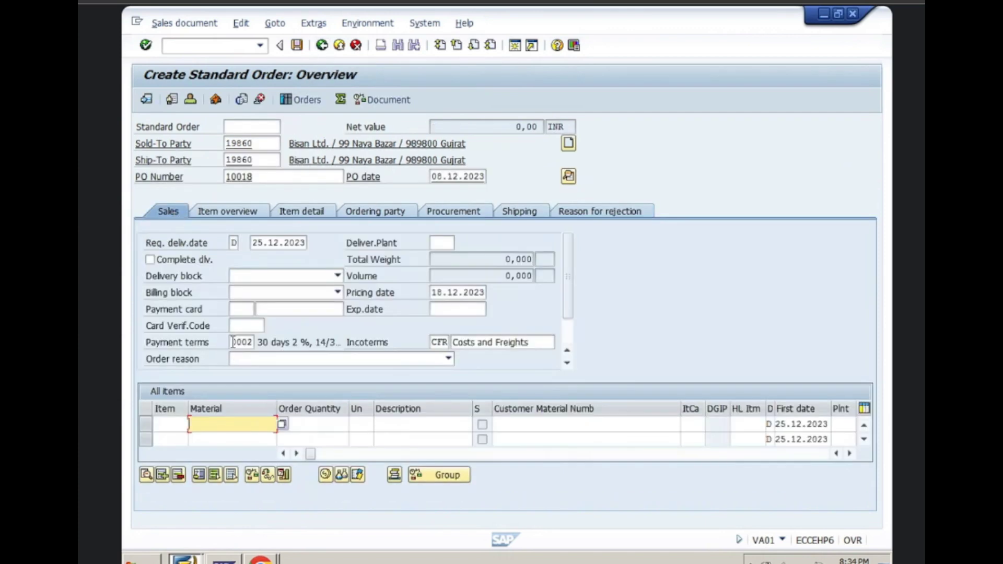
pyautogui.click(232, 343)
pyautogui.press('Delete')
pyautogui.press('Delete')
pyautogui.press('Delete')
pyautogui.press('Delete')
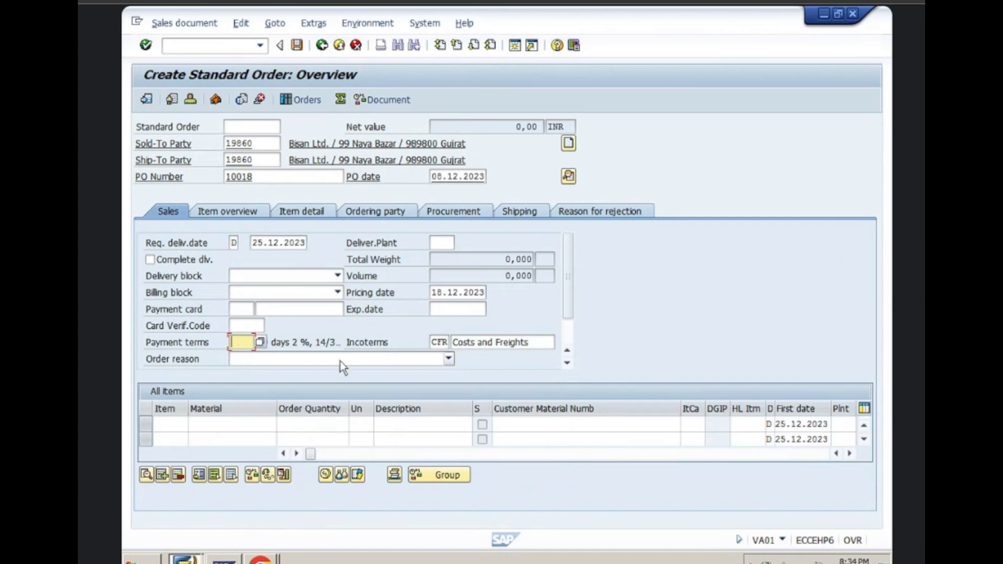
pyautogui.press('Return')
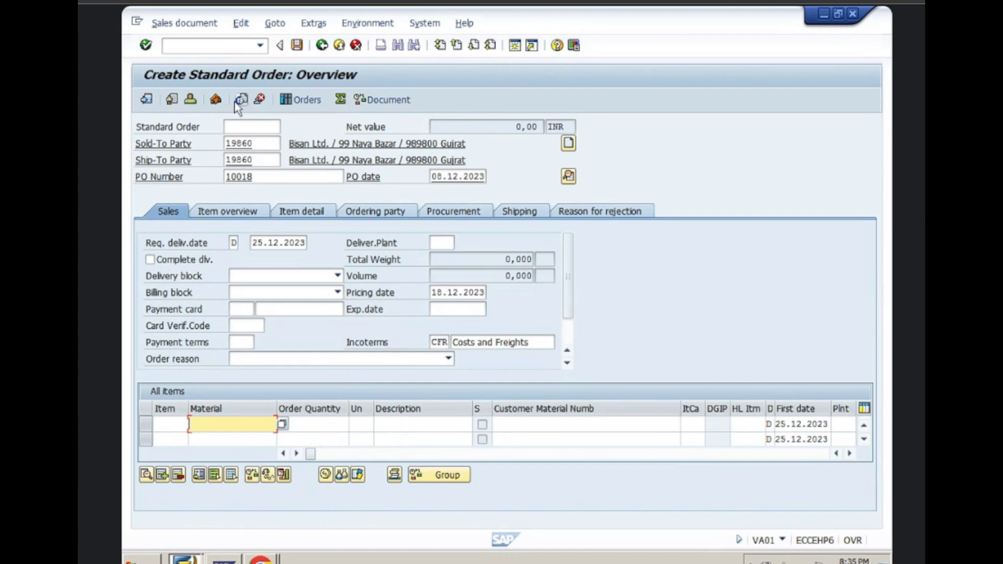
# Step: Display the order's incompletion log with the payment terms empty, then return to the order overview
pyautogui.click(245, 23)
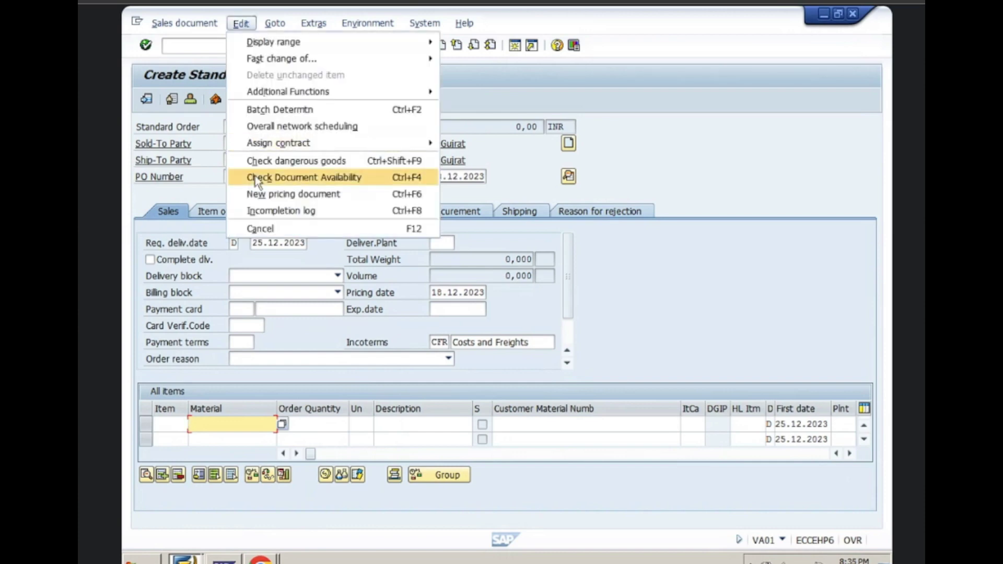
pyautogui.click(269, 212)
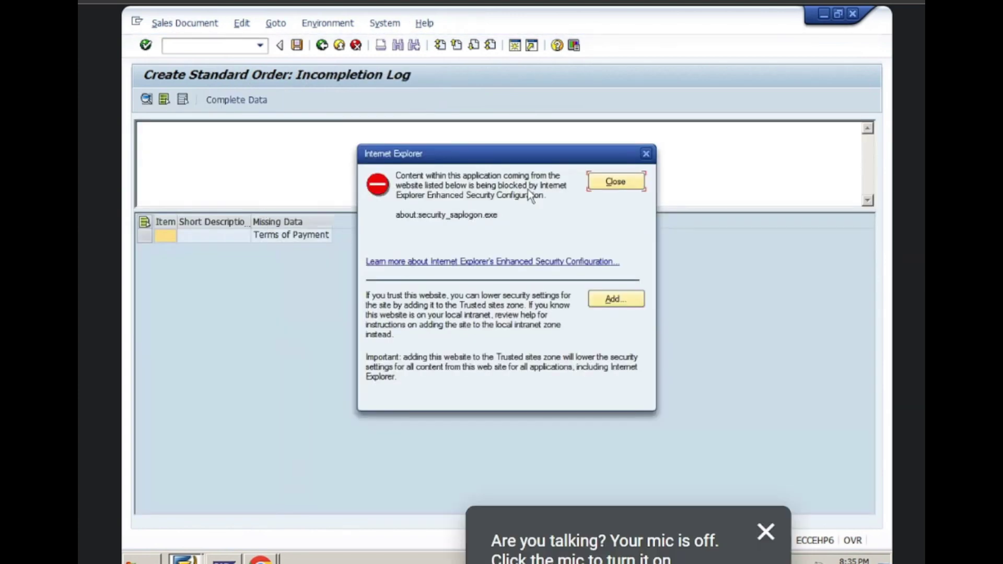
pyautogui.click(606, 181)
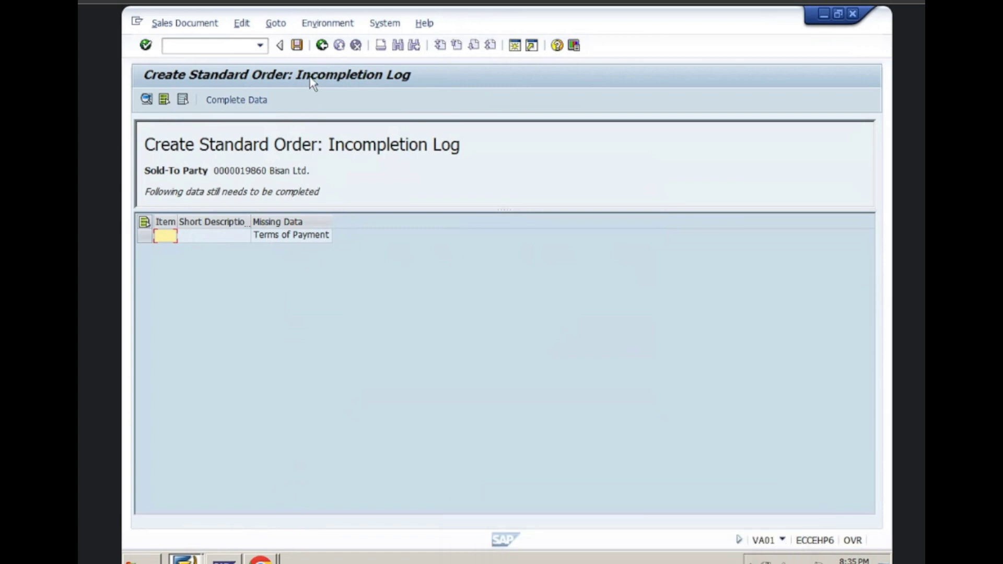
pyautogui.click(323, 46)
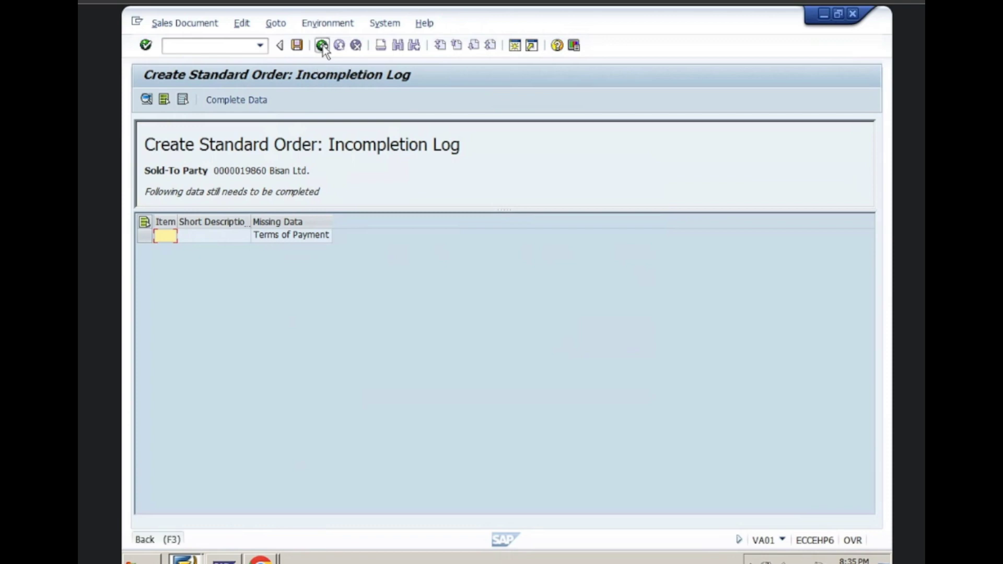
pyautogui.click(323, 45)
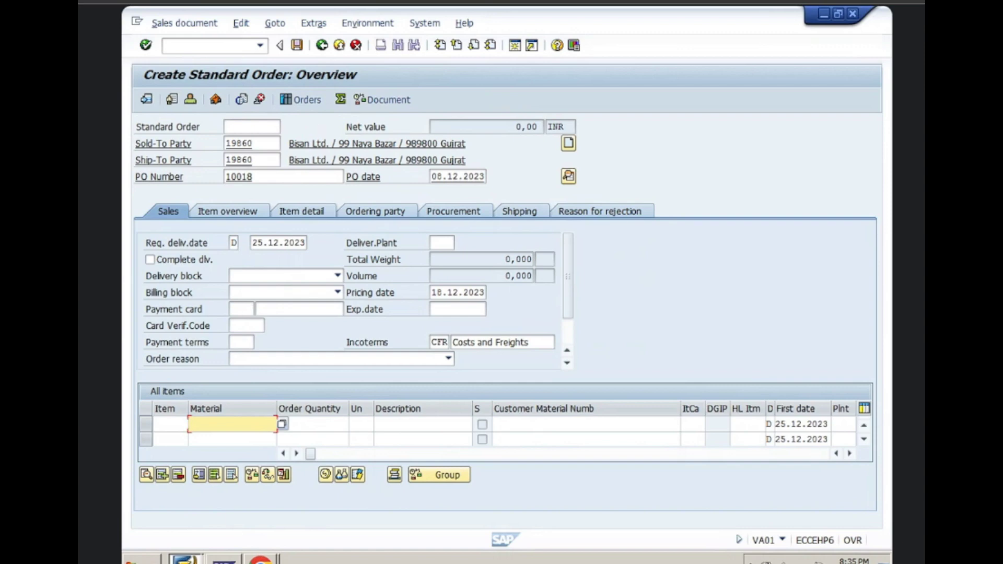
# Step: Review the incompletion fields of error procedure 11 in the other session and return to the sales order
pyautogui.click(186, 559)
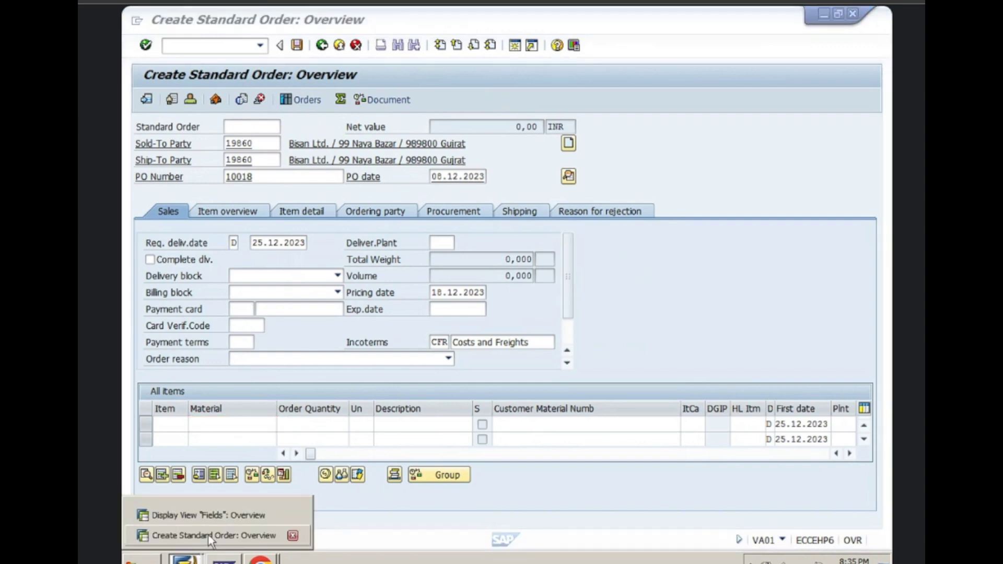
pyautogui.click(217, 516)
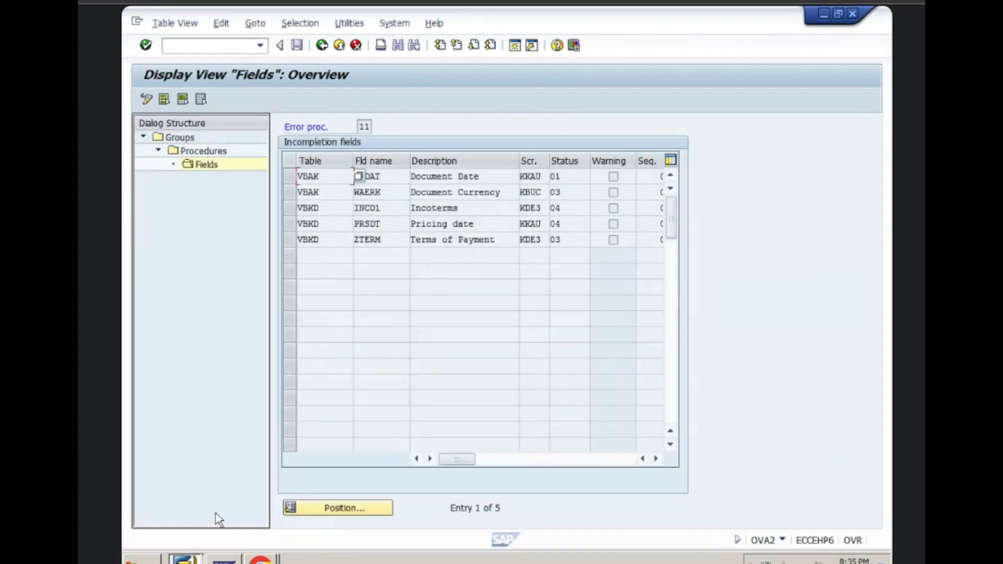
pyautogui.click(189, 559)
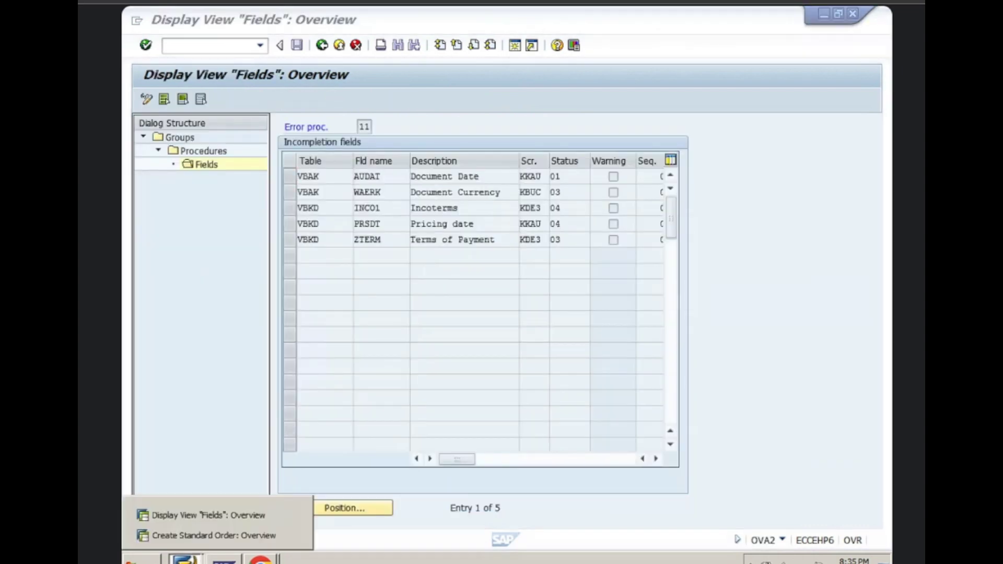
pyautogui.click(198, 535)
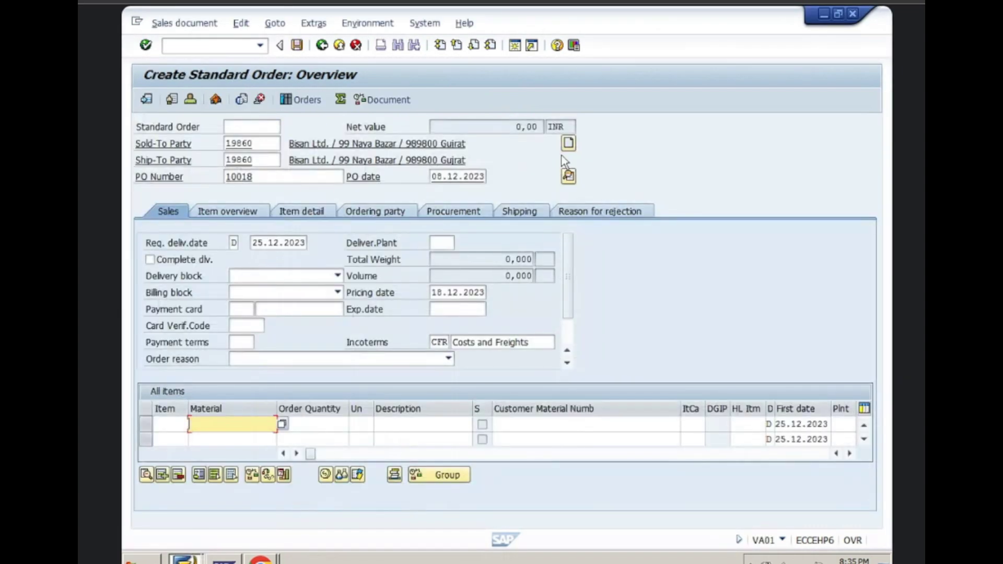
# Step: Open the order's header data and review its order reasons, shipping, billing document and accounting details
pyautogui.click(569, 176)
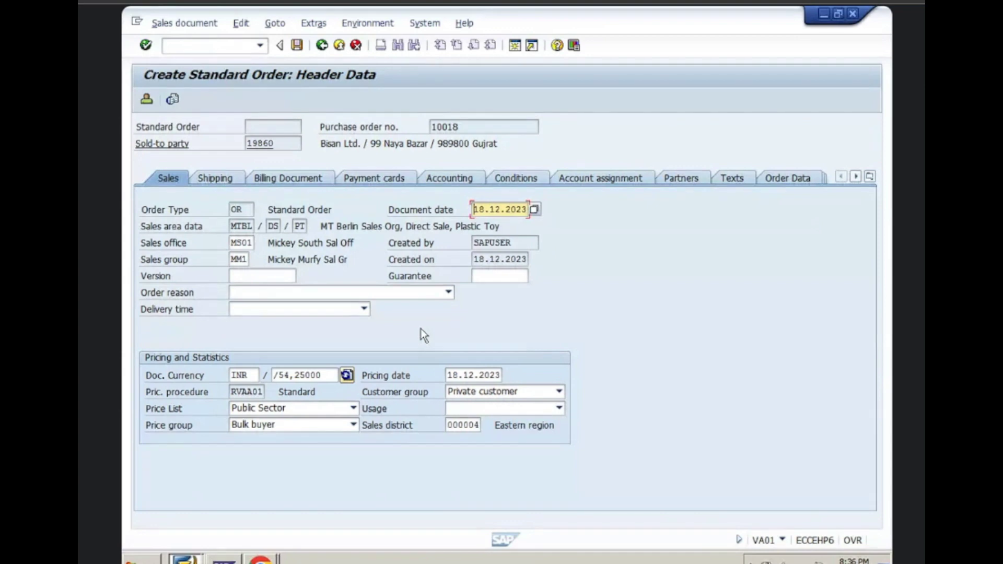
pyautogui.click(448, 293)
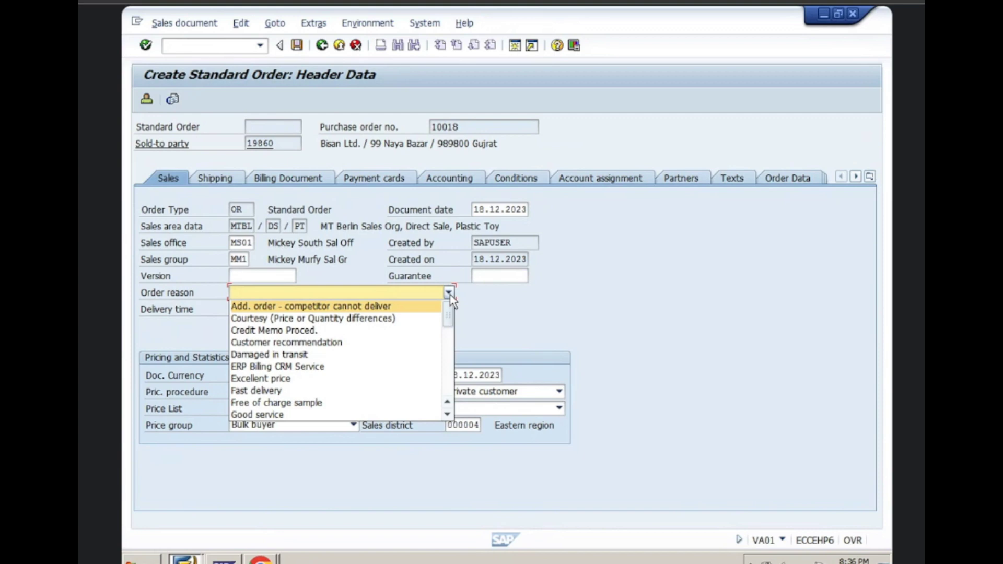
pyautogui.click(483, 310)
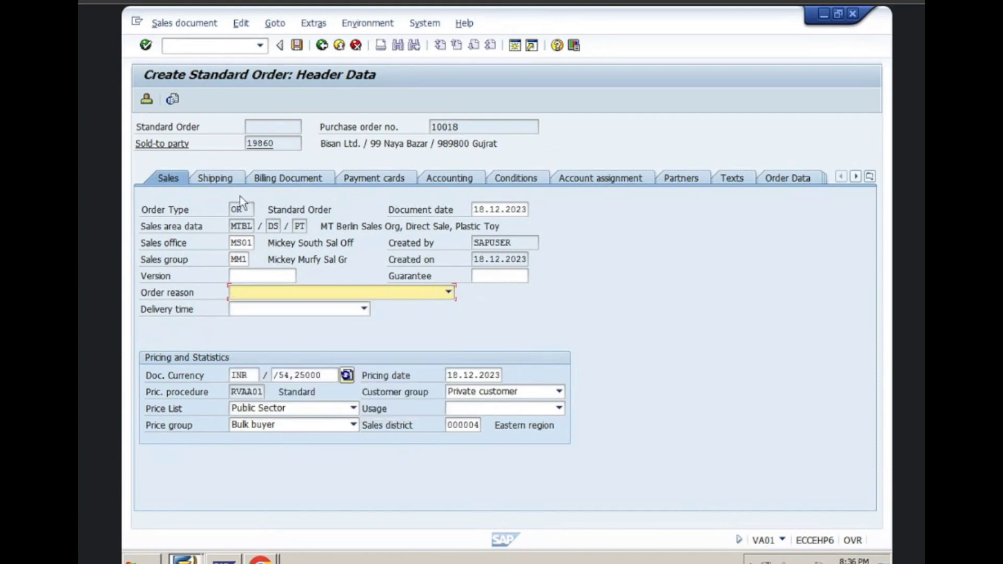
pyautogui.click(236, 180)
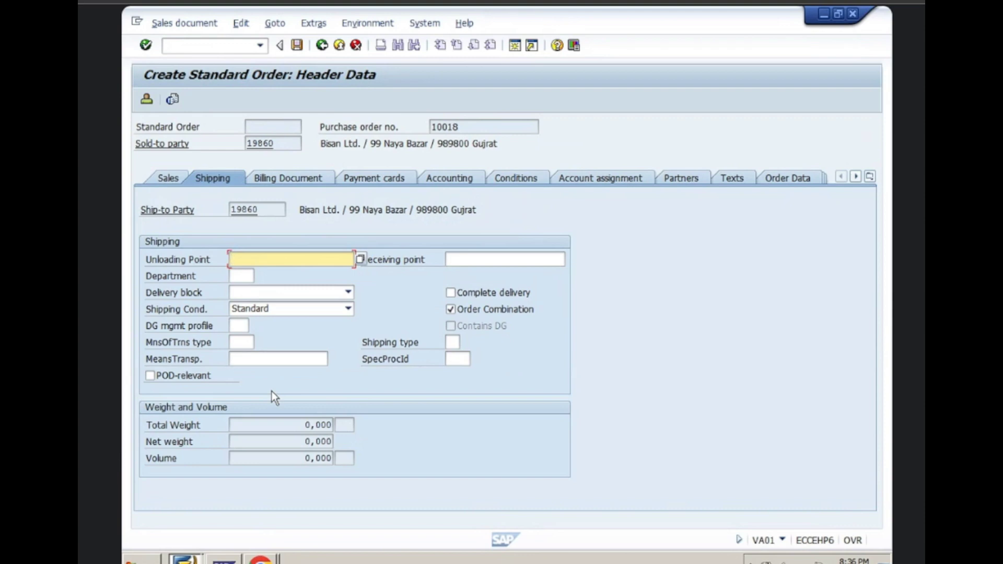
pyautogui.click(302, 181)
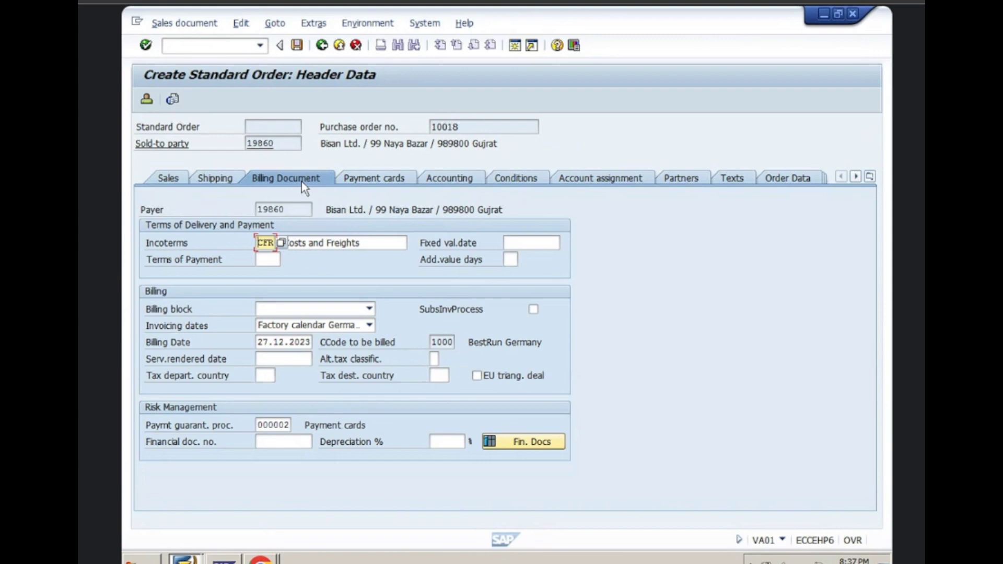
pyautogui.click(449, 178)
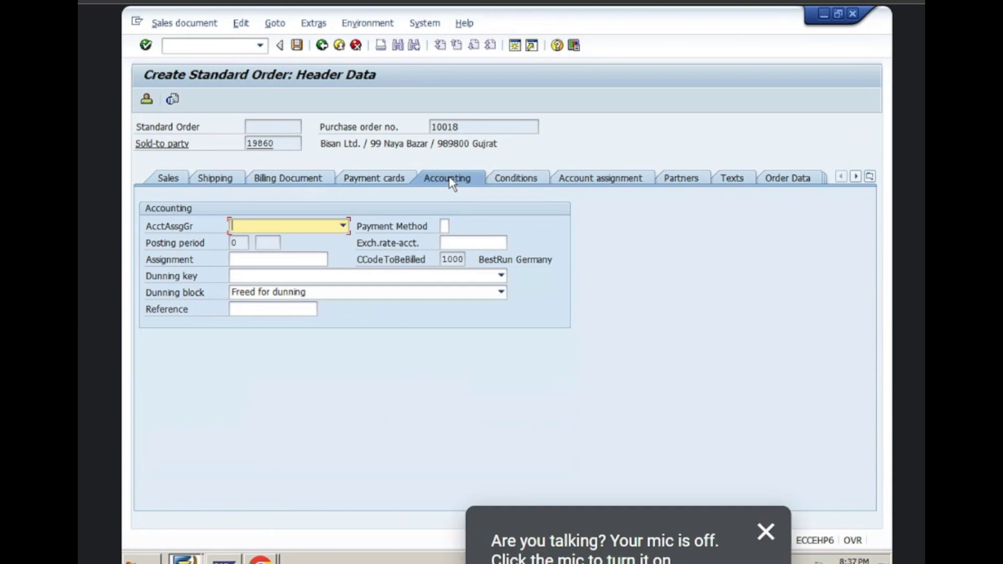
# Step: View the account assignment group options and display that field's help and technical information
pyautogui.click(343, 225)
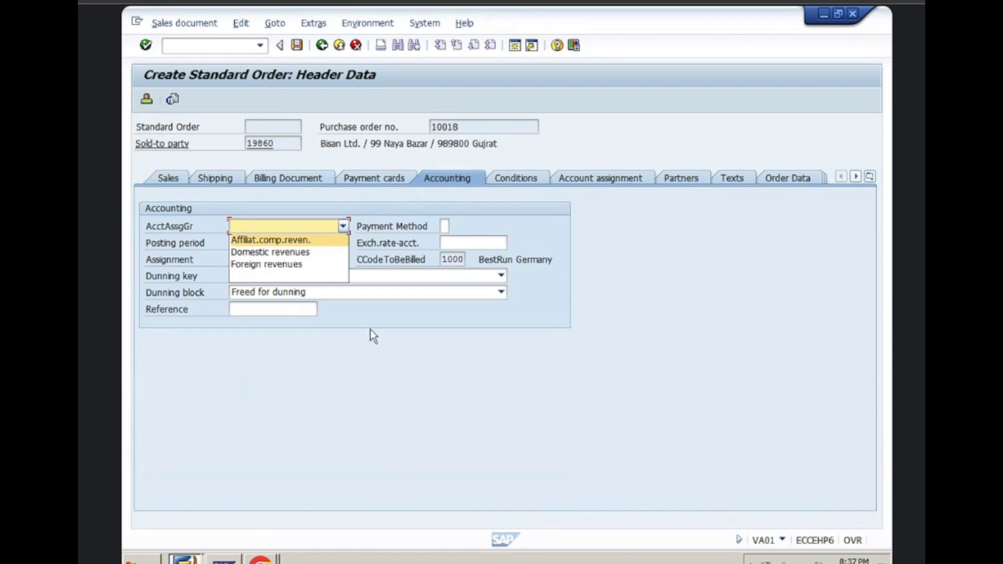
pyautogui.press('Escape')
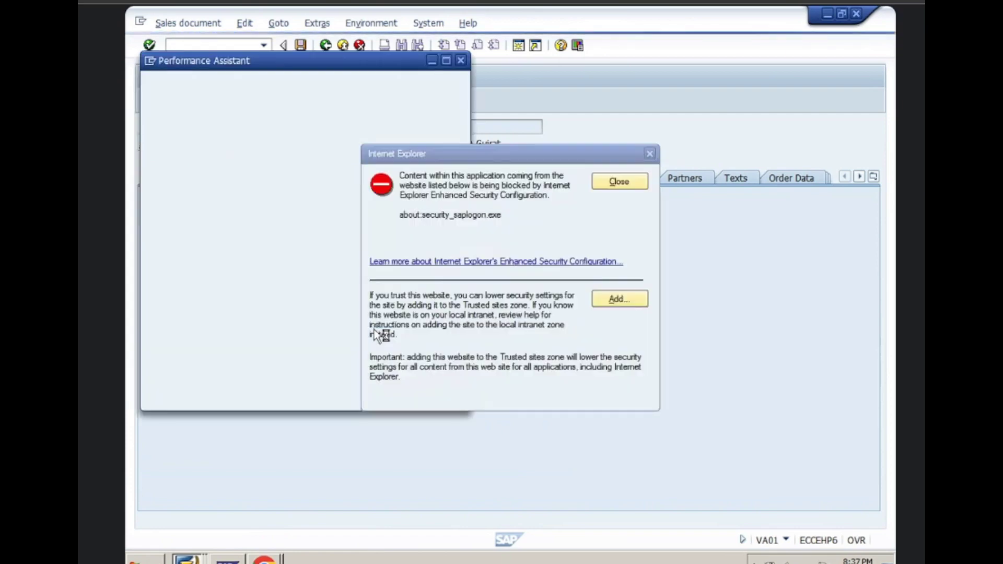
pyautogui.click(603, 182)
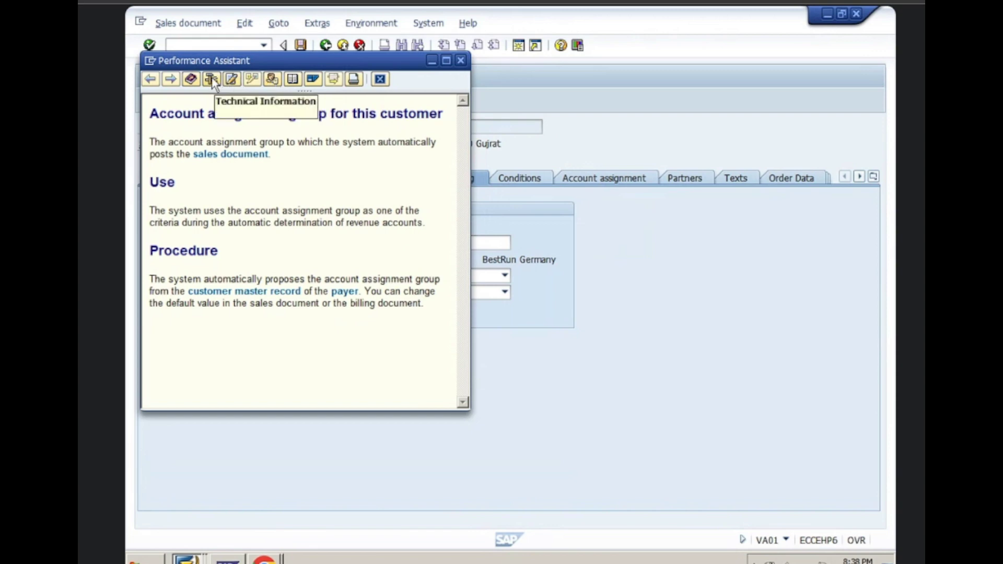
pyautogui.hotkey('alt', 'Tab')
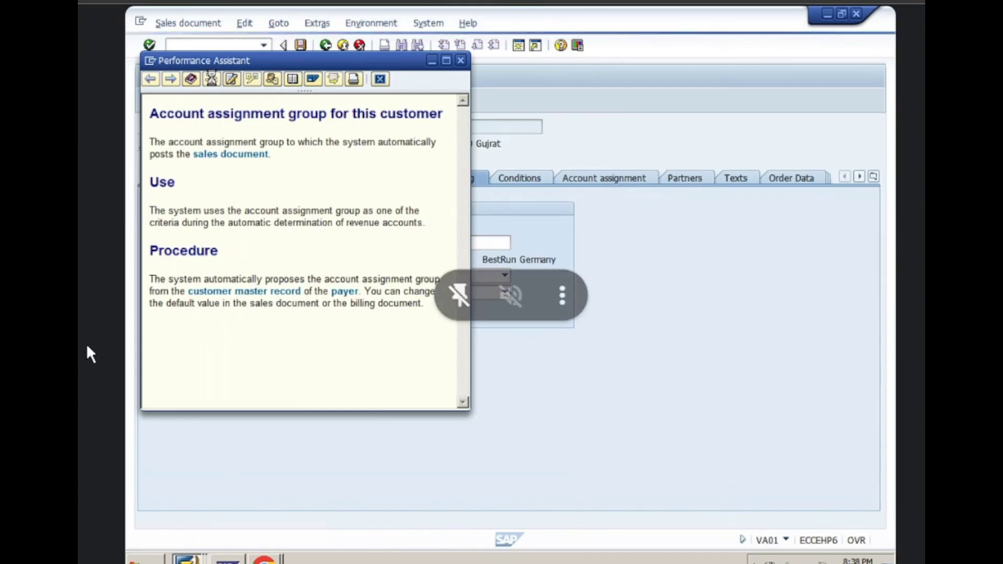
pyautogui.click(216, 84)
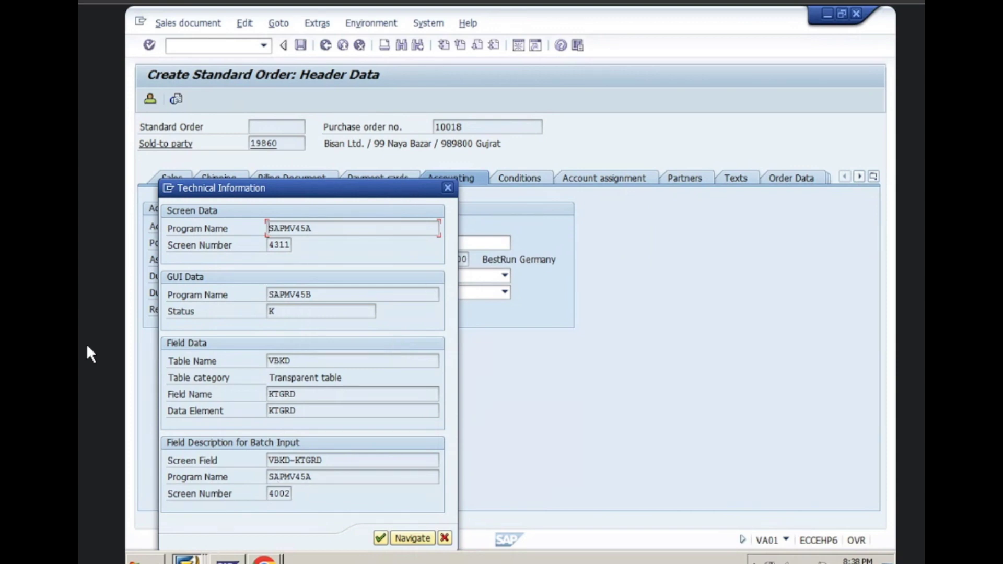
# Step: Make procedure 11's incompletion fields editable and start a new entry with table VBKD and field name KTGRD
pyautogui.click(187, 560)
pyautogui.click(218, 496)
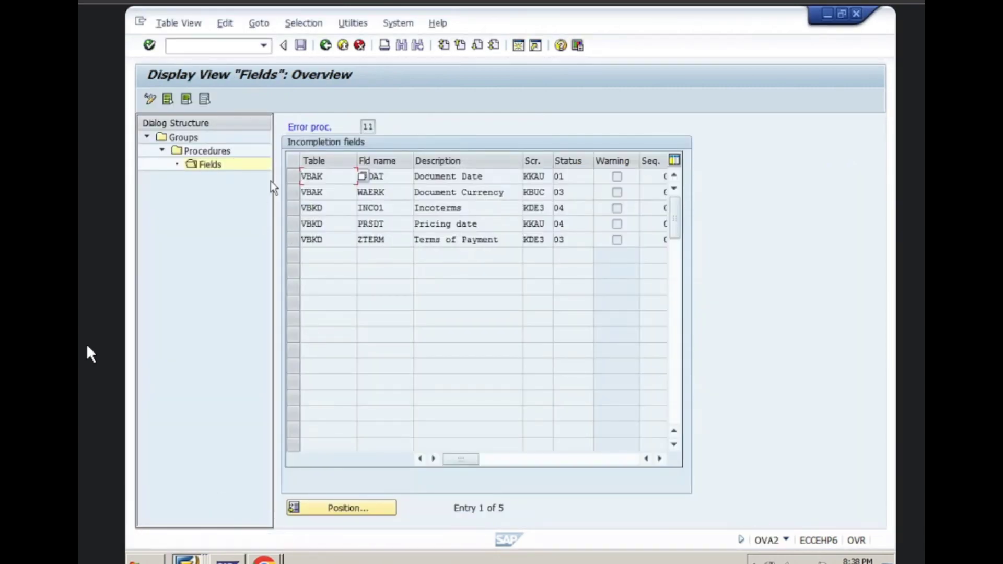
pyautogui.click(150, 100)
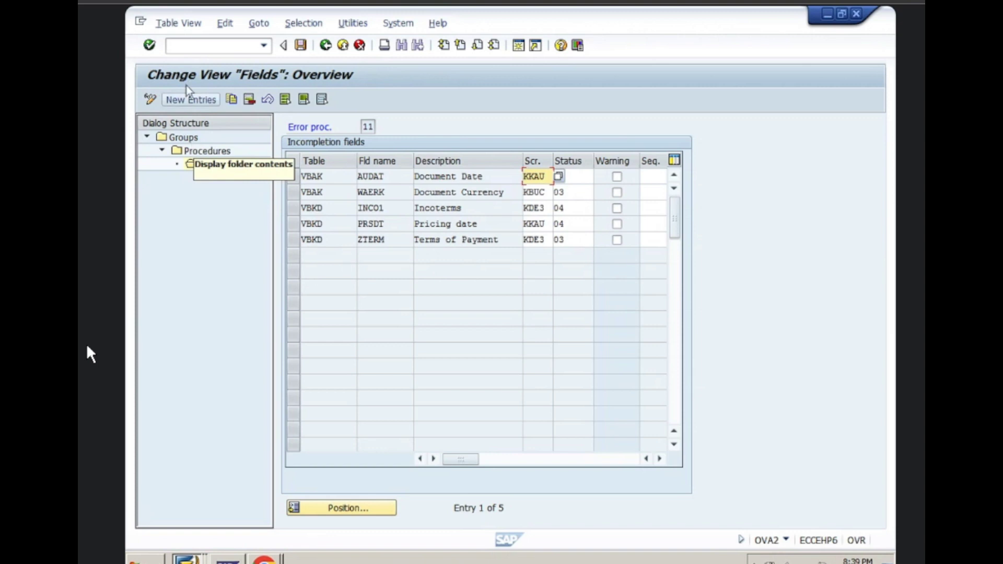
pyautogui.click(192, 99)
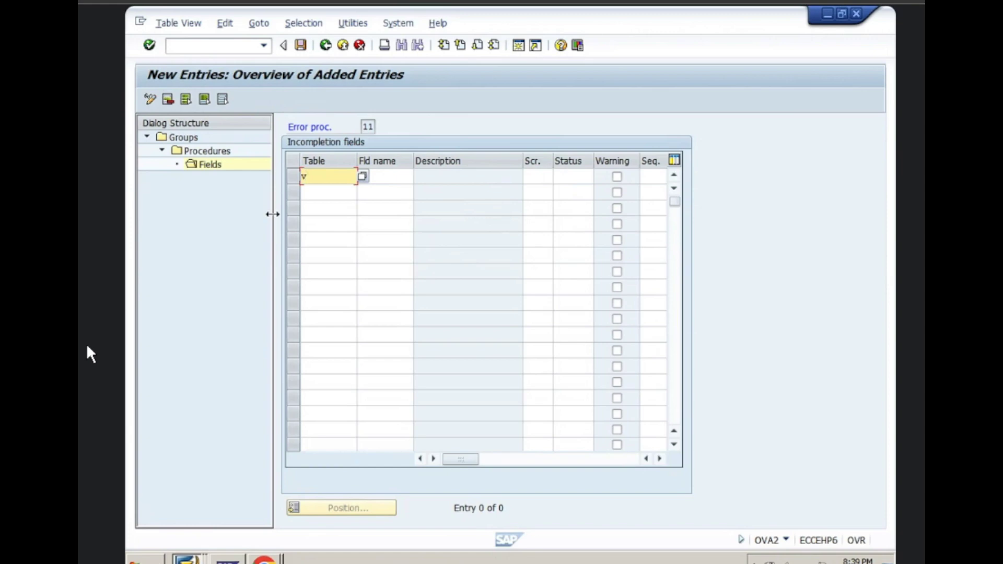
pyautogui.write('VBKD')
pyautogui.press('Tab')
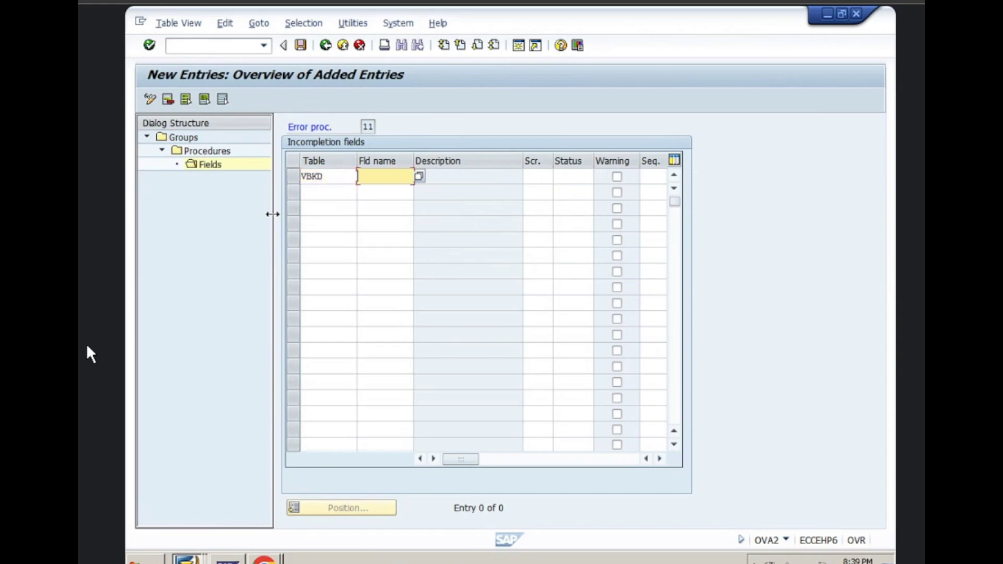
pyautogui.write('KTGRD')
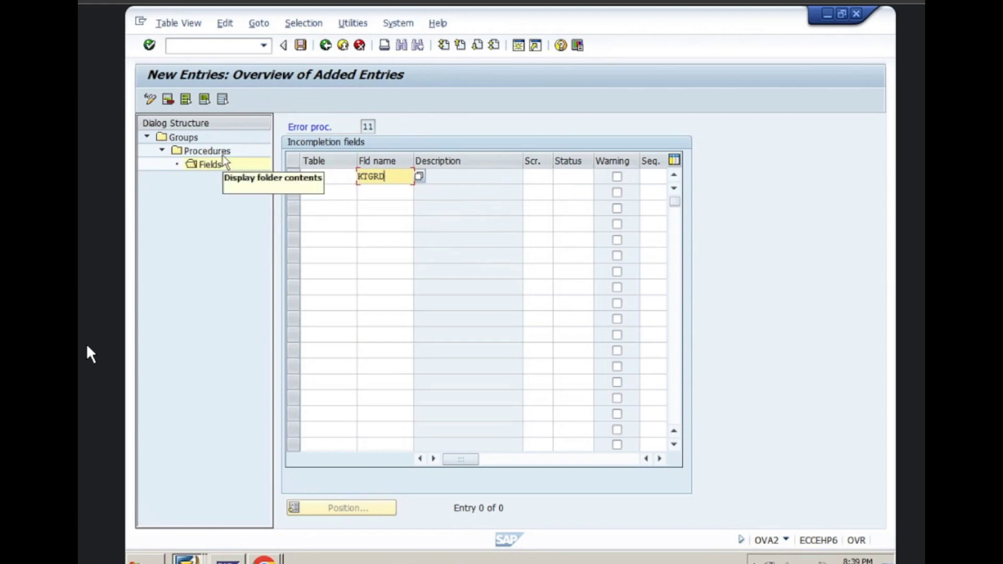
pyautogui.press('Return')
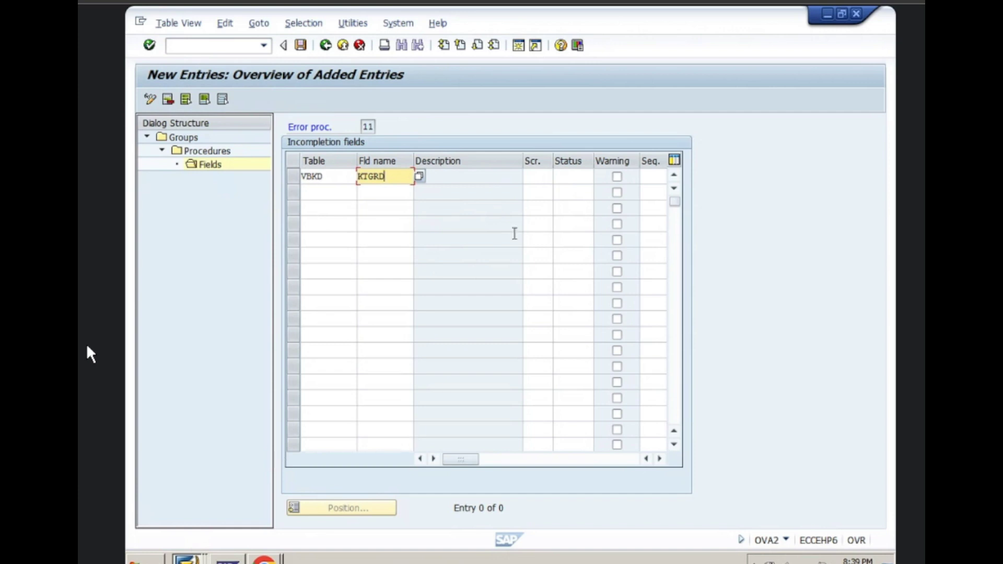
# Step: Look through the available screen codes for the new KTGRD entry without selecting one
pyautogui.click(539, 179)
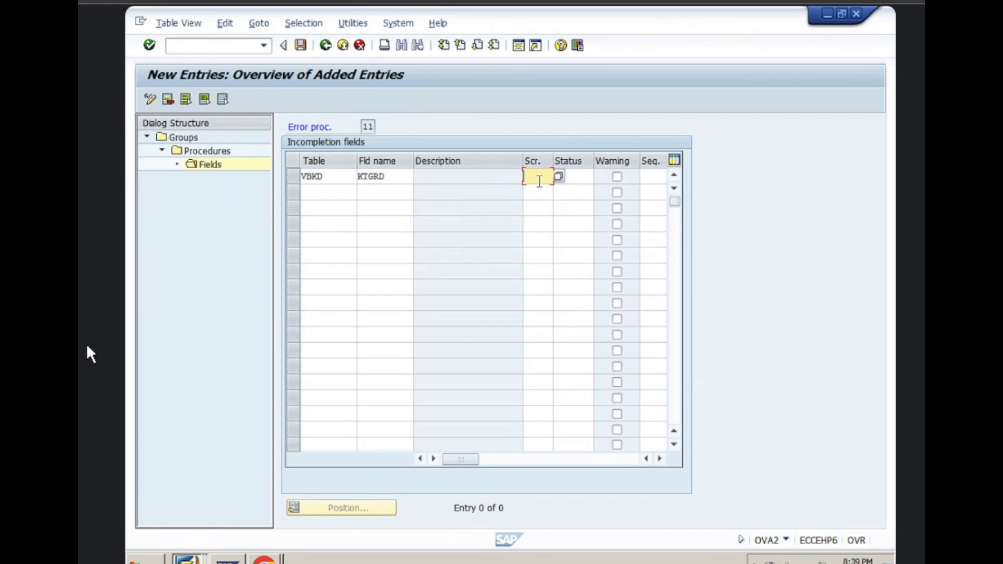
pyautogui.press('Return')
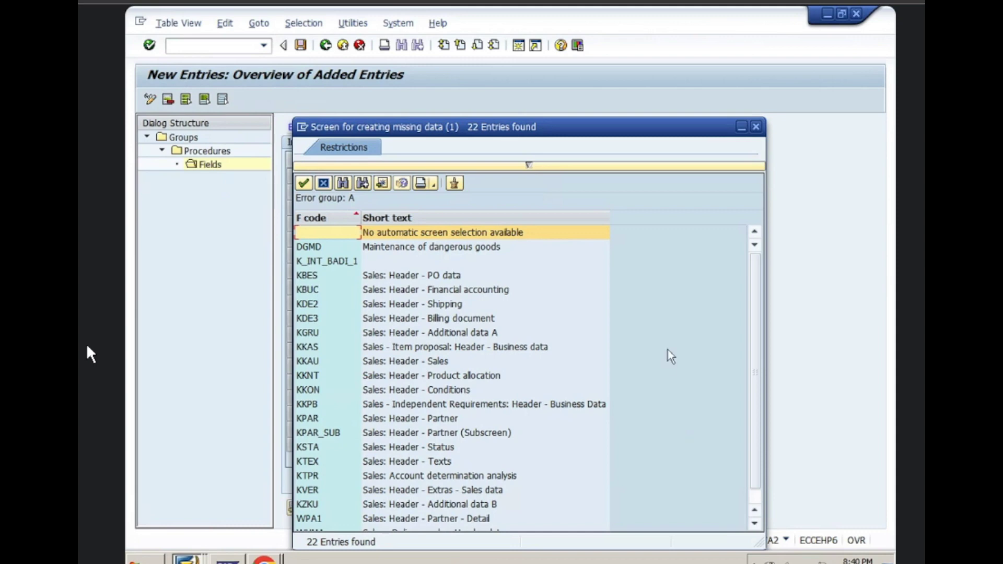
pyautogui.click(756, 127)
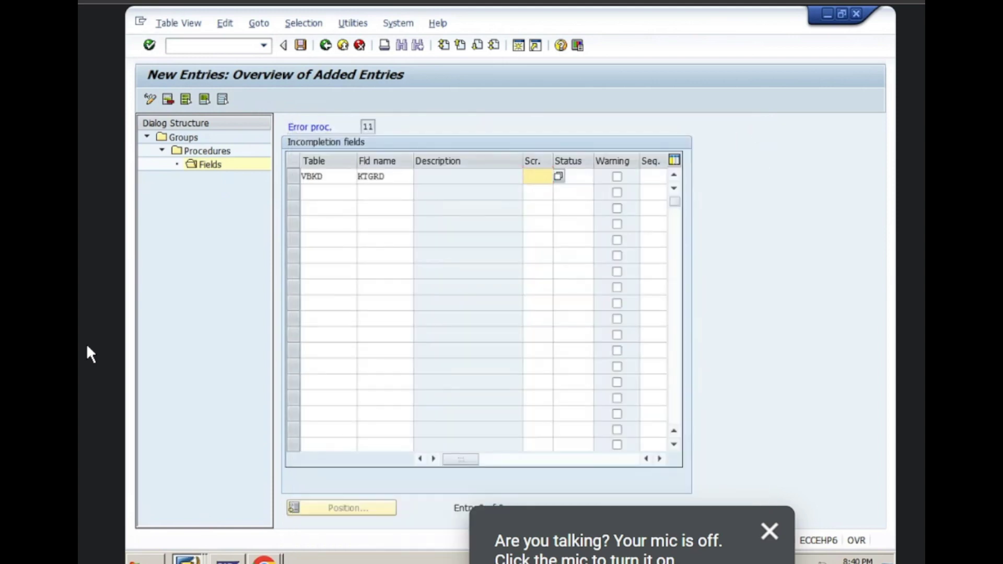
pyautogui.click(188, 558)
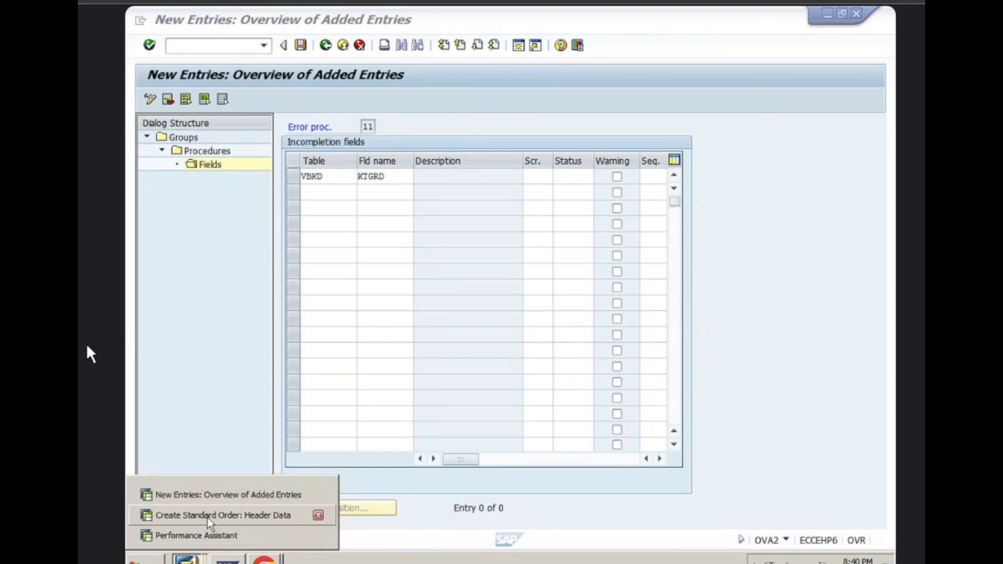
pyautogui.click(348, 336)
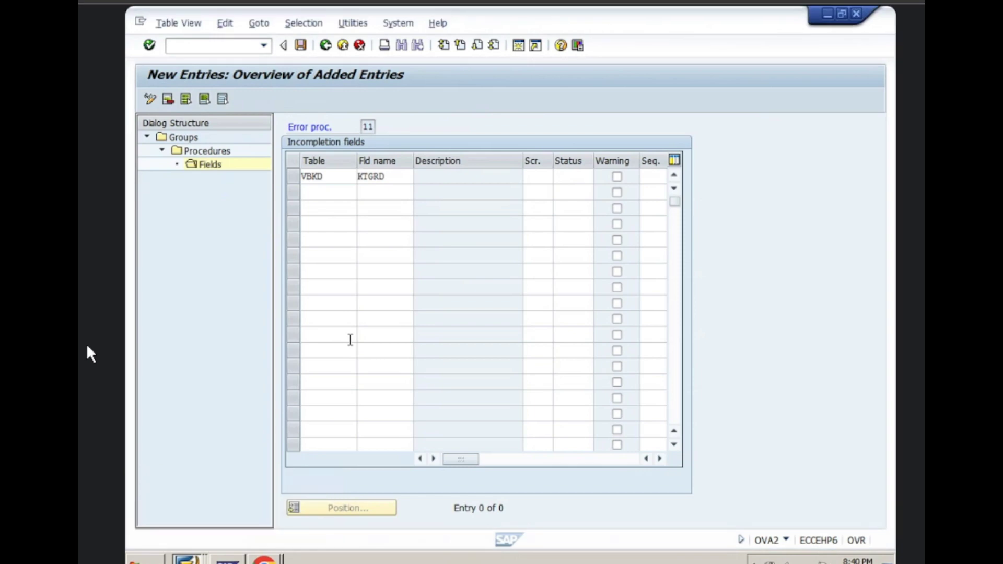
# Step: Display the field help for the screen code of the KTGRD entry, and close it after reading
pyautogui.click(543, 173)
pyautogui.press('F1')
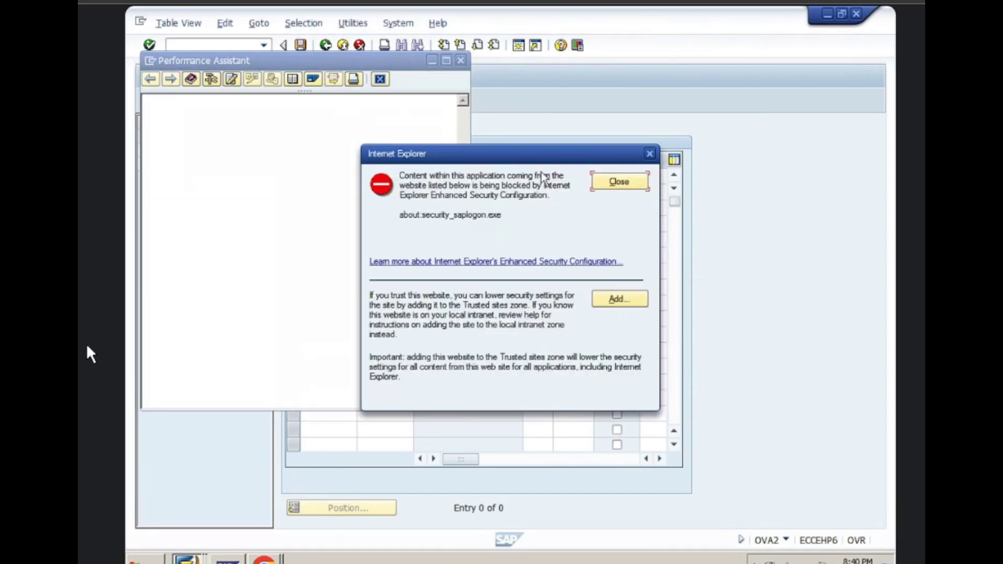
pyautogui.click(616, 182)
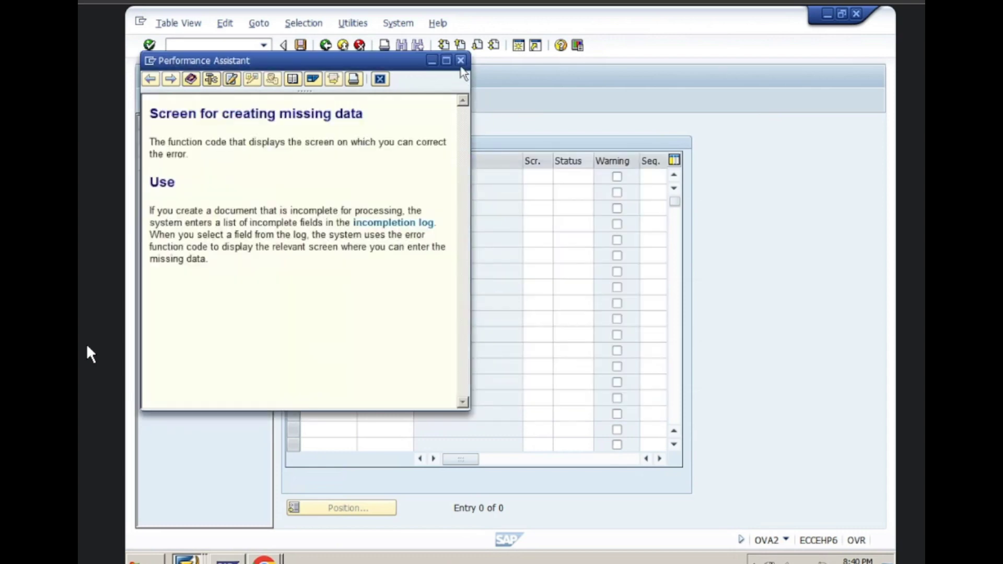
pyautogui.click(461, 61)
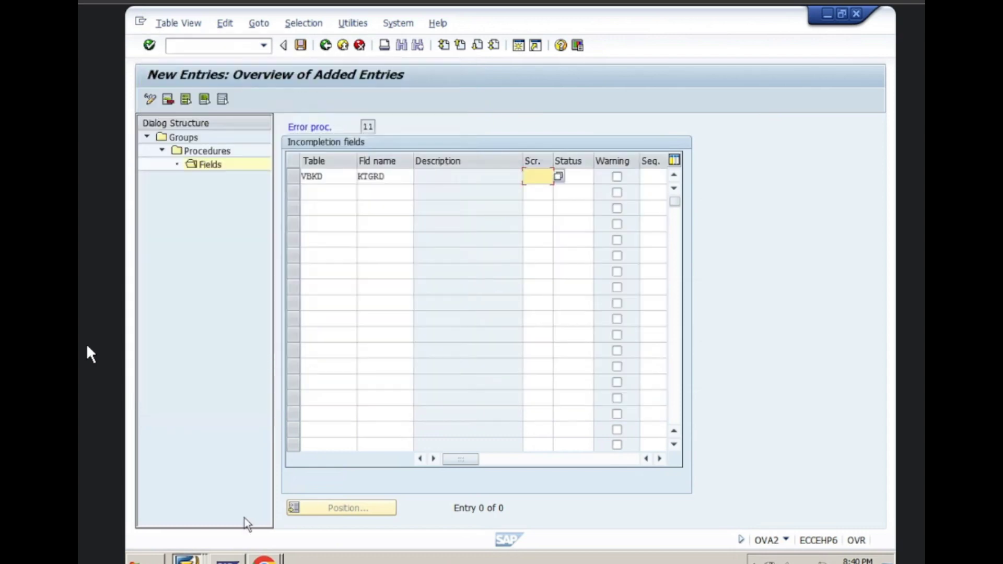
# Step: Review the account assignment group's technical information and help in the sales order, close the help and return to the new incompletion entries
pyautogui.click(187, 558)
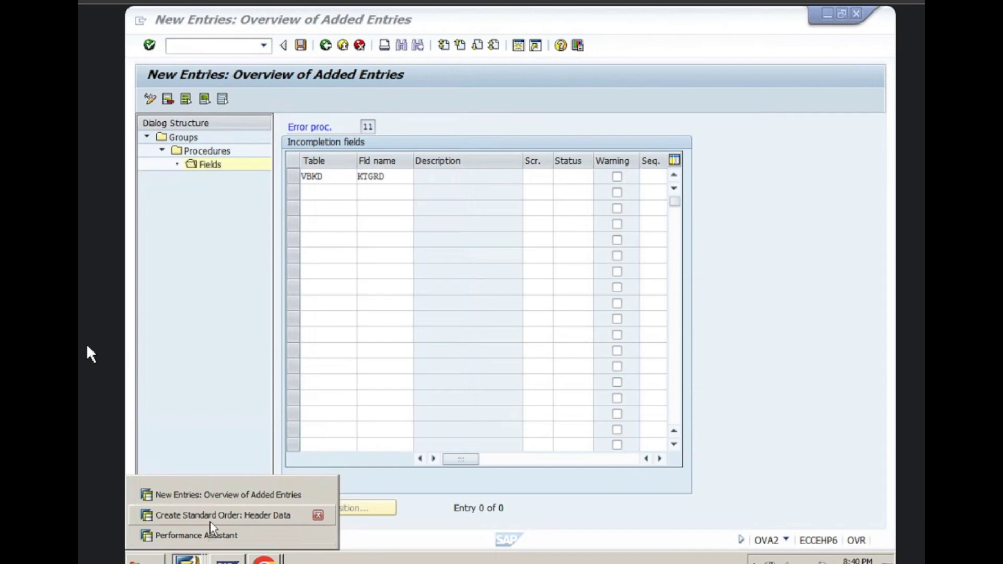
pyautogui.click(214, 515)
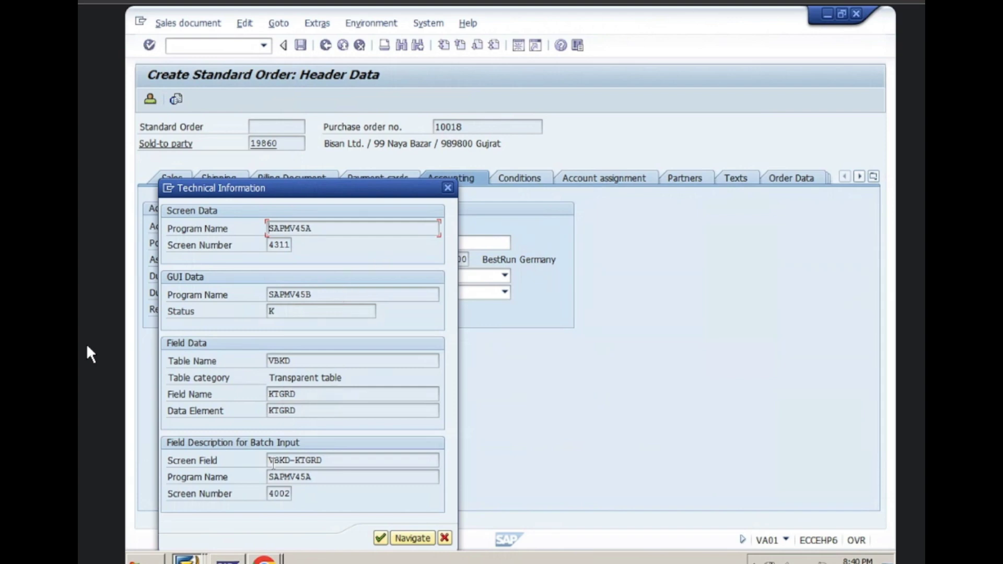
pyautogui.click(187, 558)
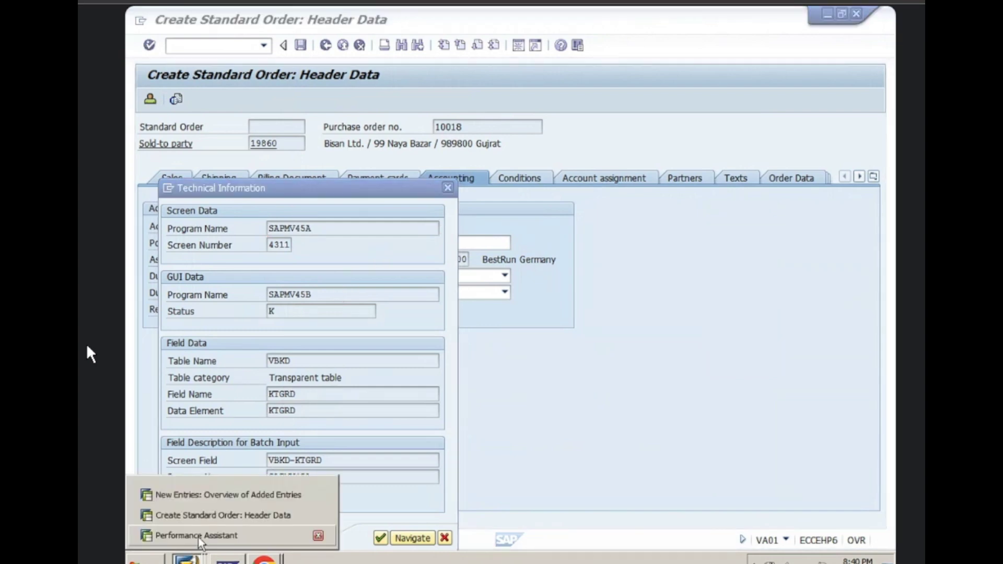
pyautogui.click(199, 536)
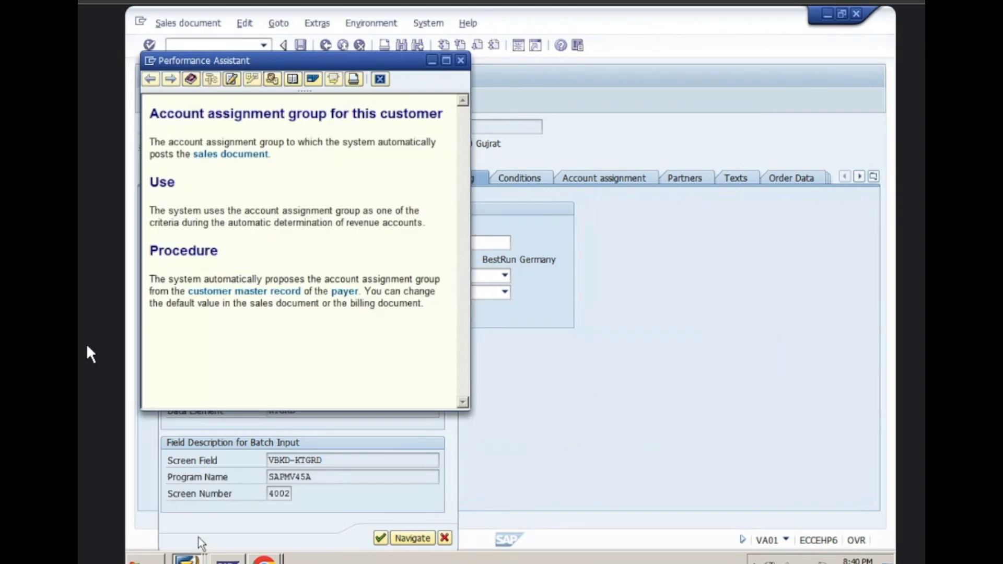
pyautogui.click(460, 61)
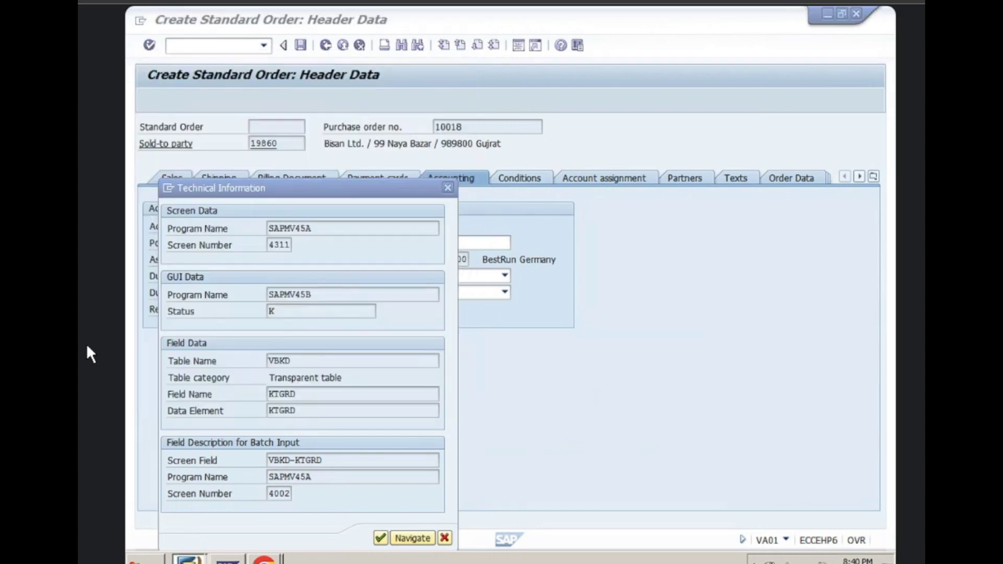
pyautogui.click(189, 558)
pyautogui.click(216, 513)
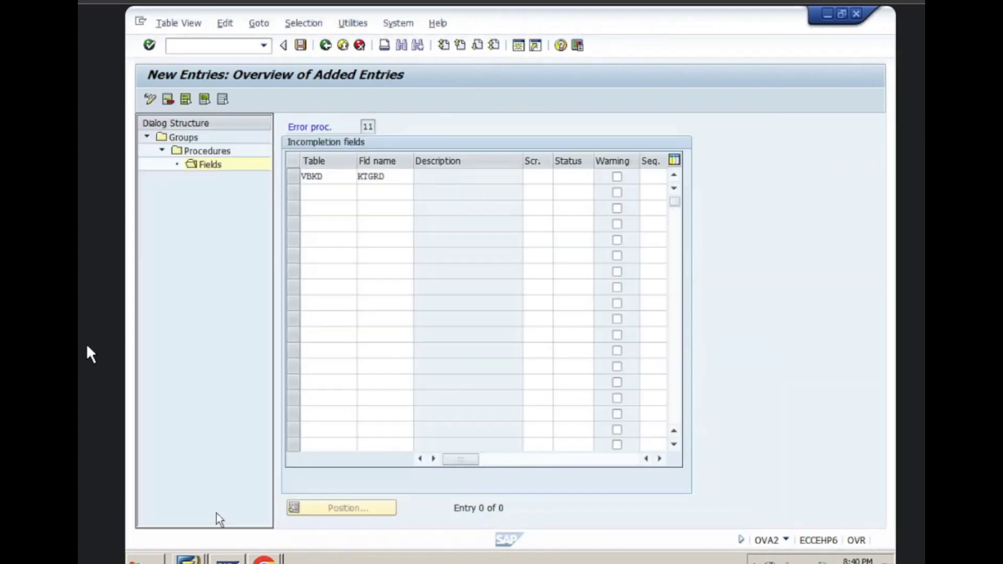
# Step: Close the technical information in the sales order, go back to the order overview and switch to the new incompletion entries
pyautogui.click(236, 46)
pyautogui.click(197, 555)
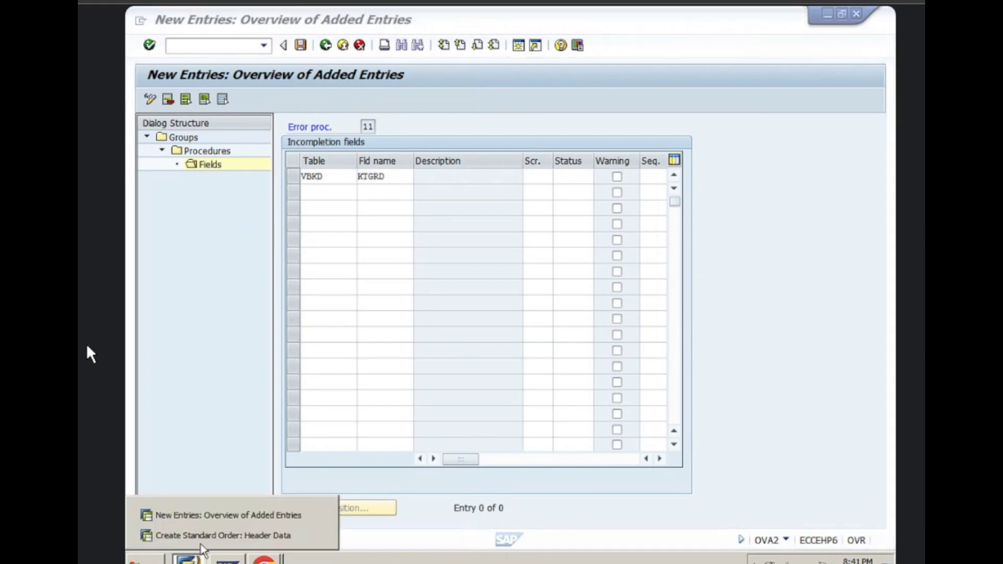
pyautogui.click(208, 536)
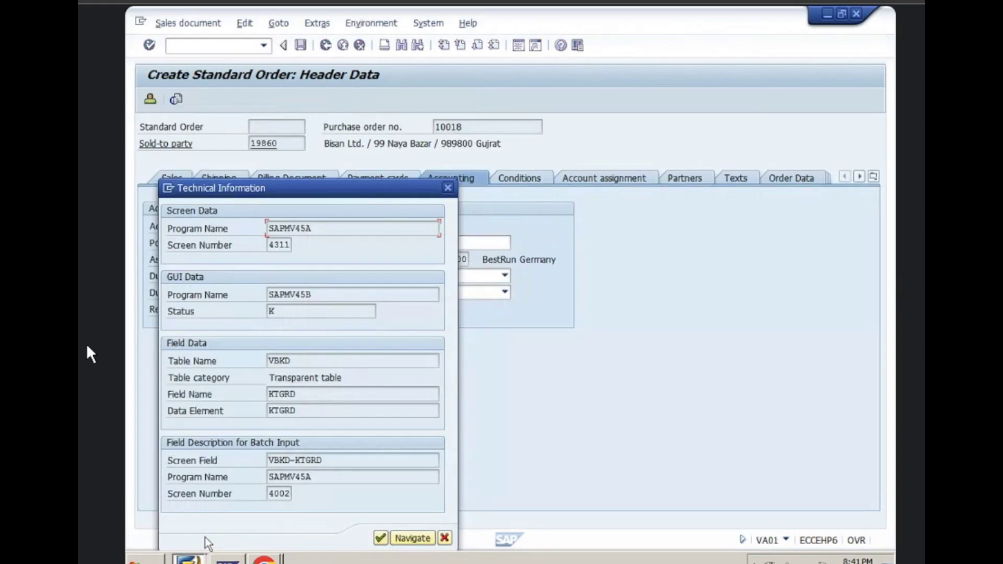
pyautogui.click(448, 188)
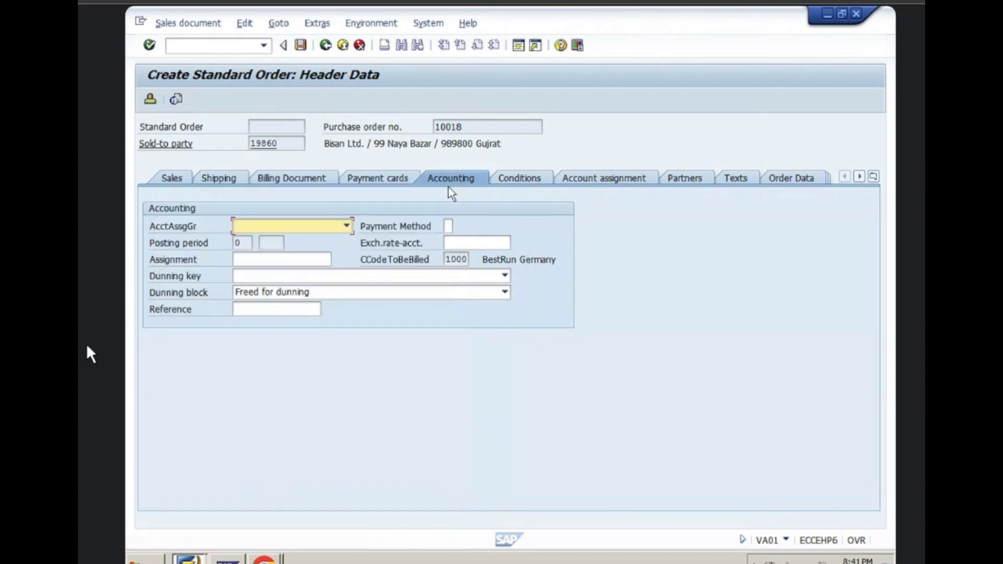
pyautogui.click(325, 47)
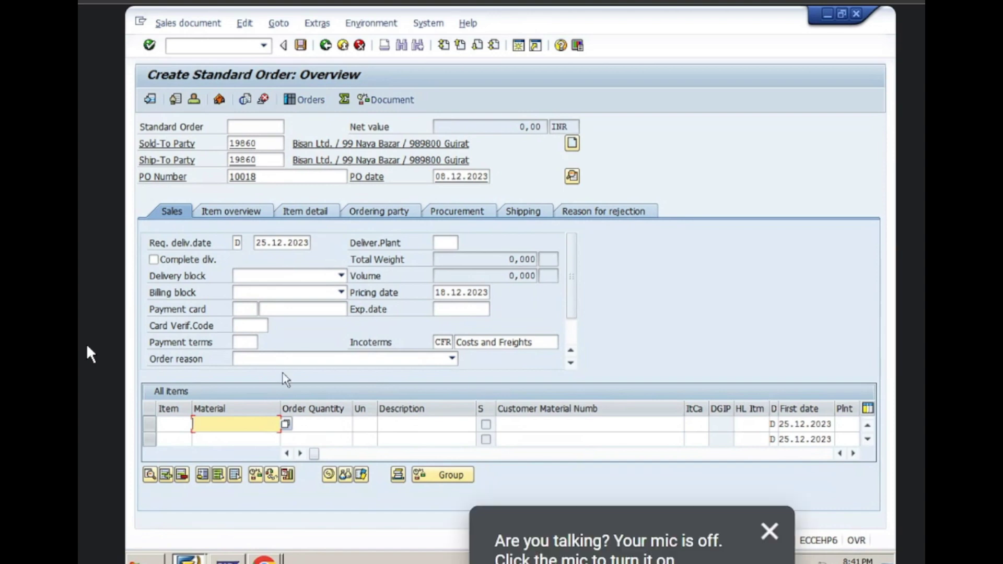
pyautogui.moveTo(189, 560)
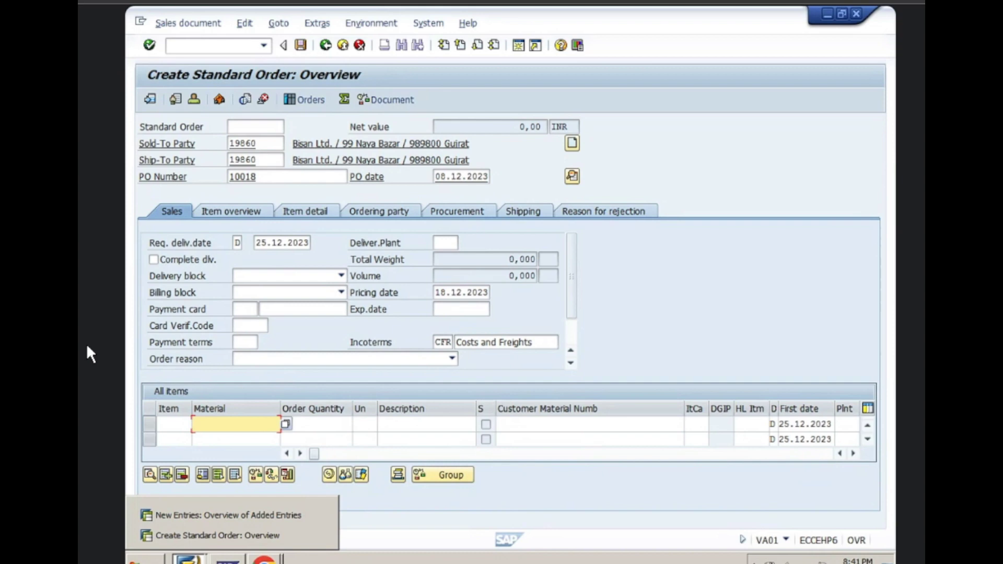
pyautogui.click(220, 516)
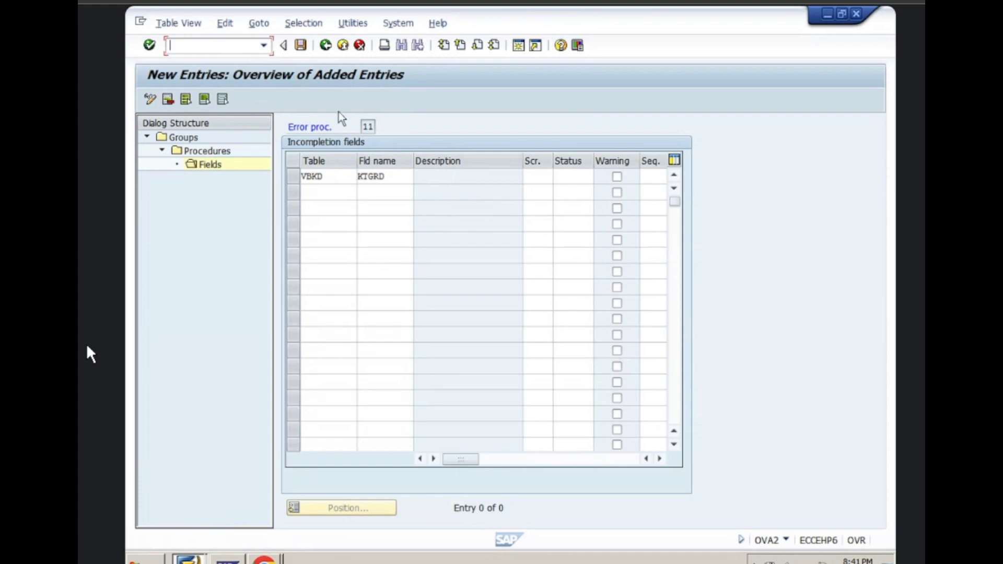
# Step: Try to add another new entry with table VBKD and field name KTGRD to procedure 11
pyautogui.click(325, 47)
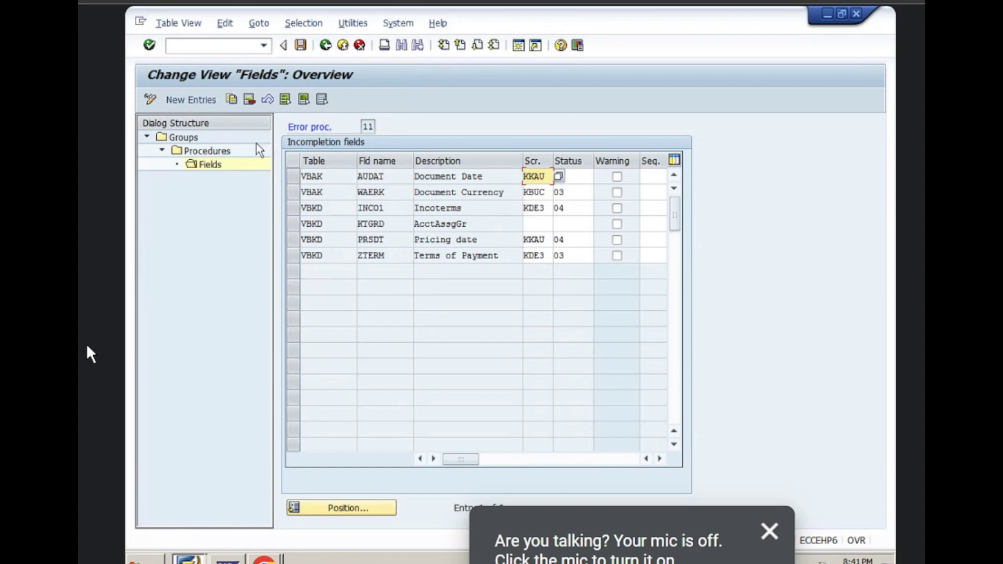
pyautogui.click(208, 102)
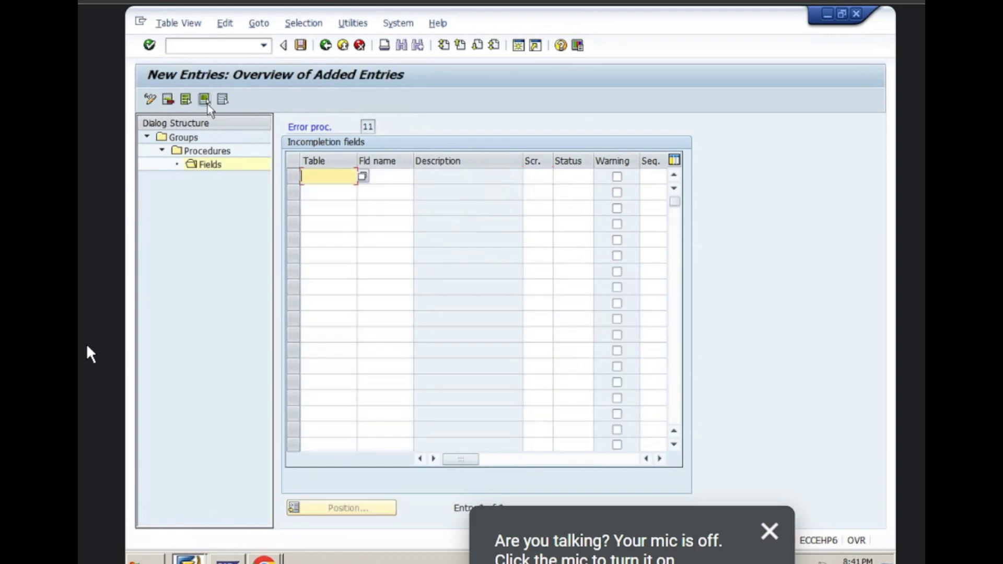
pyautogui.write('VBKD')
pyautogui.press('Tab')
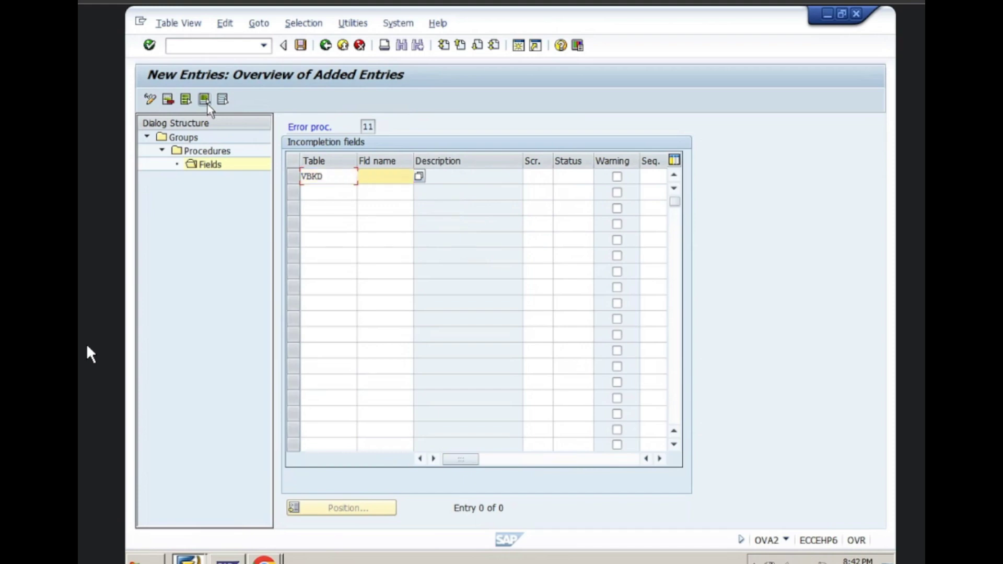
pyautogui.press('Down')
pyautogui.press('Return')
pyautogui.click(325, 45)
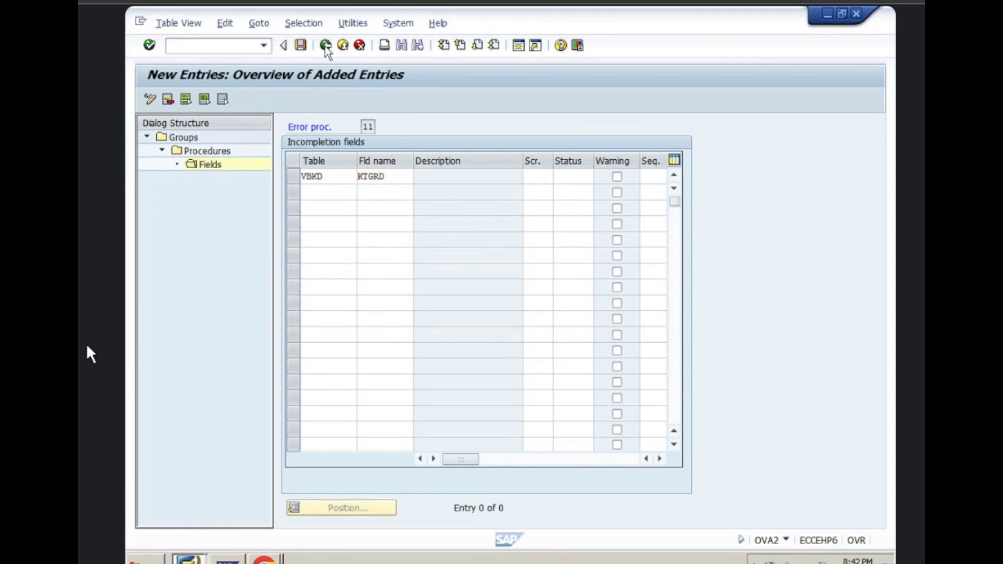
# Step: Clear the duplicate entry's table and field name, and return to procedure 11's incompletion fields overview
pyautogui.click(392, 178)
pyautogui.press('BackSpace')
pyautogui.press('BackSpace')
pyautogui.press('BackSpace')
pyautogui.press('BackSpace')
pyautogui.press('BackSpace')
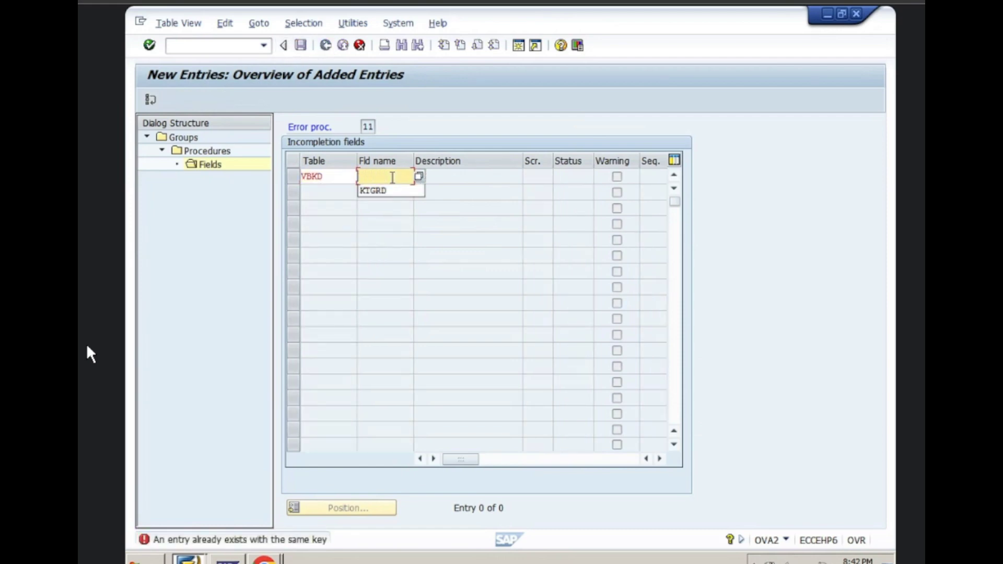
pyautogui.click(335, 179)
pyautogui.press('BackSpace')
pyautogui.press('BackSpace')
pyautogui.press('BackSpace')
pyautogui.press('BackSpace')
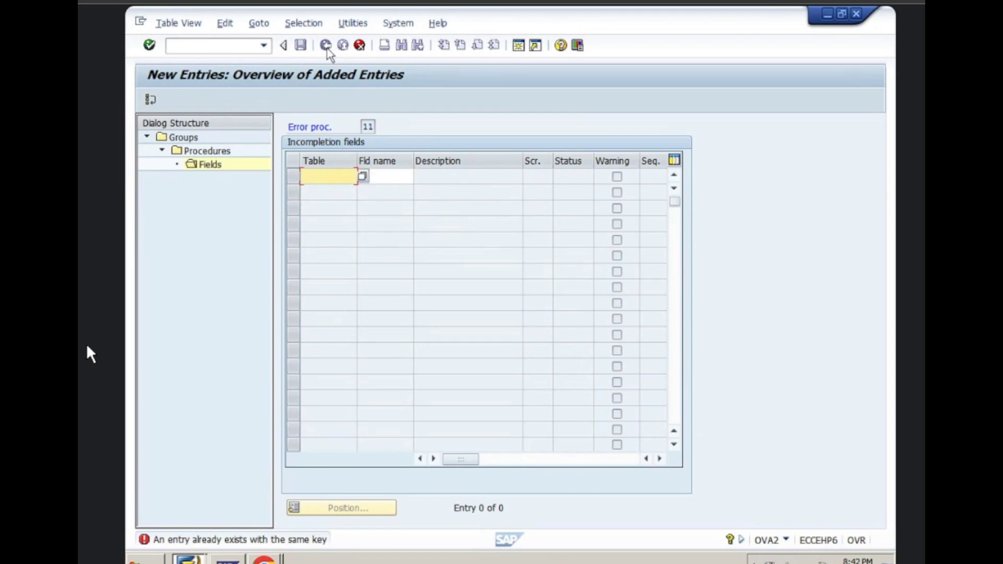
pyautogui.click(359, 45)
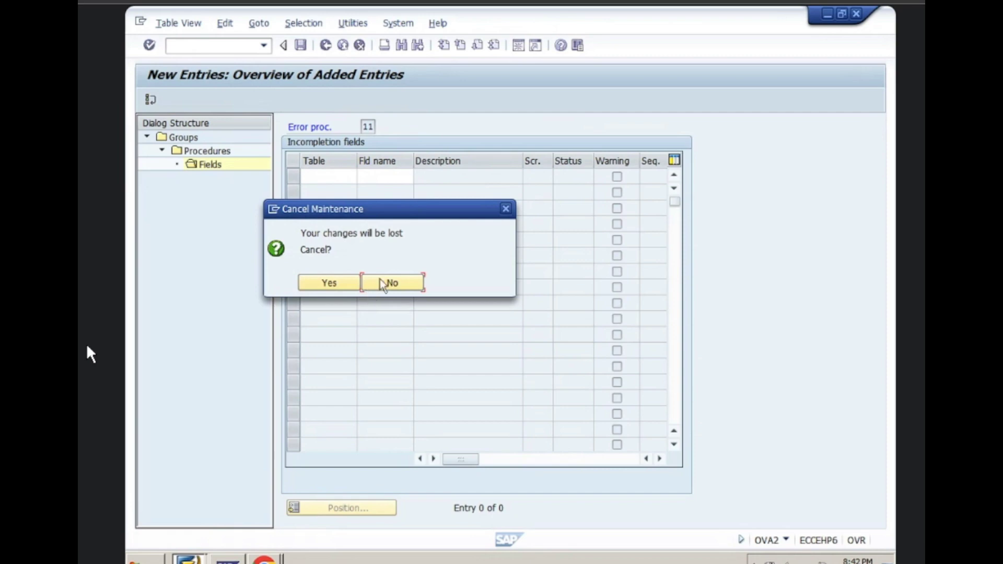
pyautogui.click(384, 282)
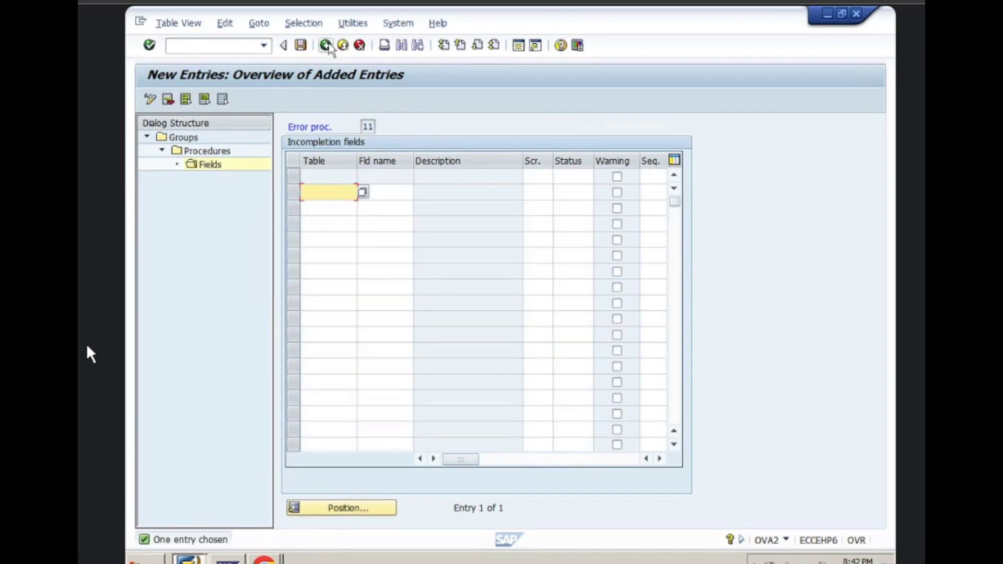
pyautogui.click(326, 45)
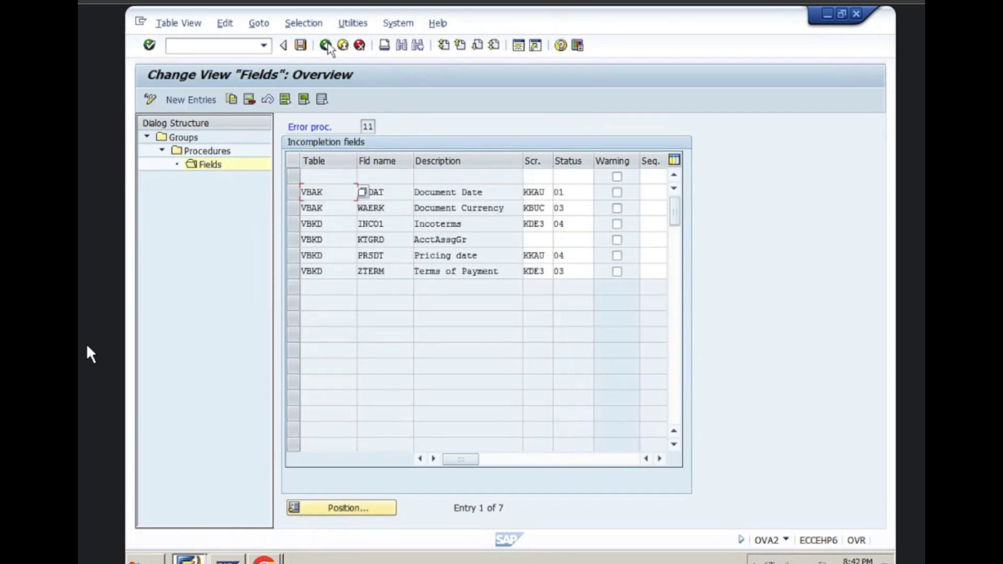
# Step: Leave the incompleteness procedure maintenance without saving the changes and return to the implementation guide
pyautogui.click(325, 45)
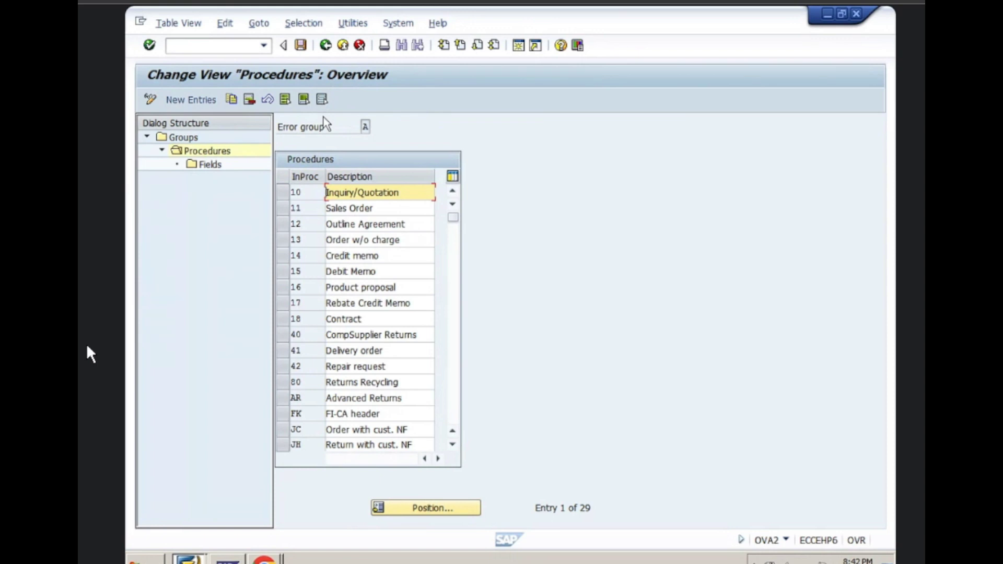
pyautogui.click(328, 51)
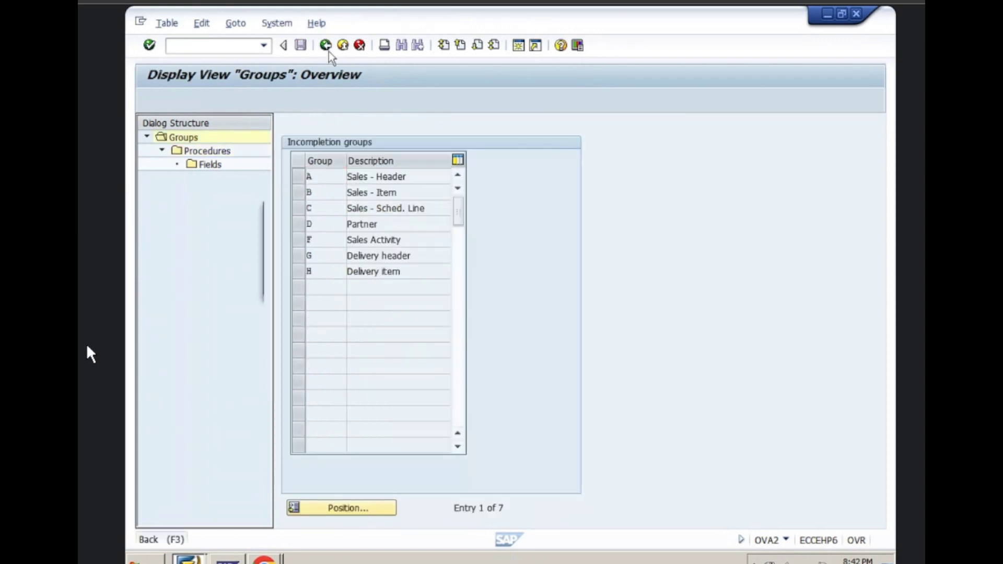
pyautogui.click(328, 51)
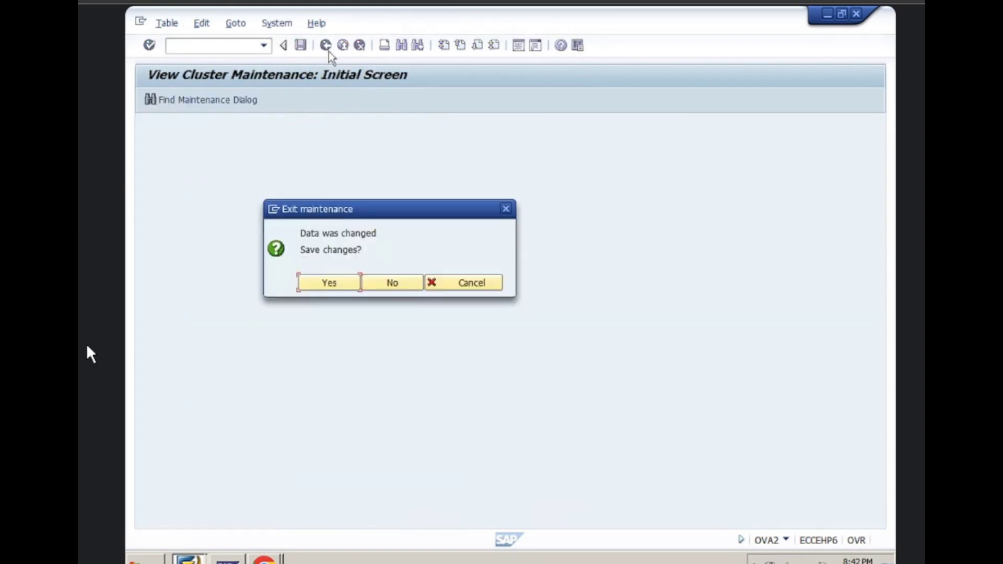
pyautogui.click(388, 287)
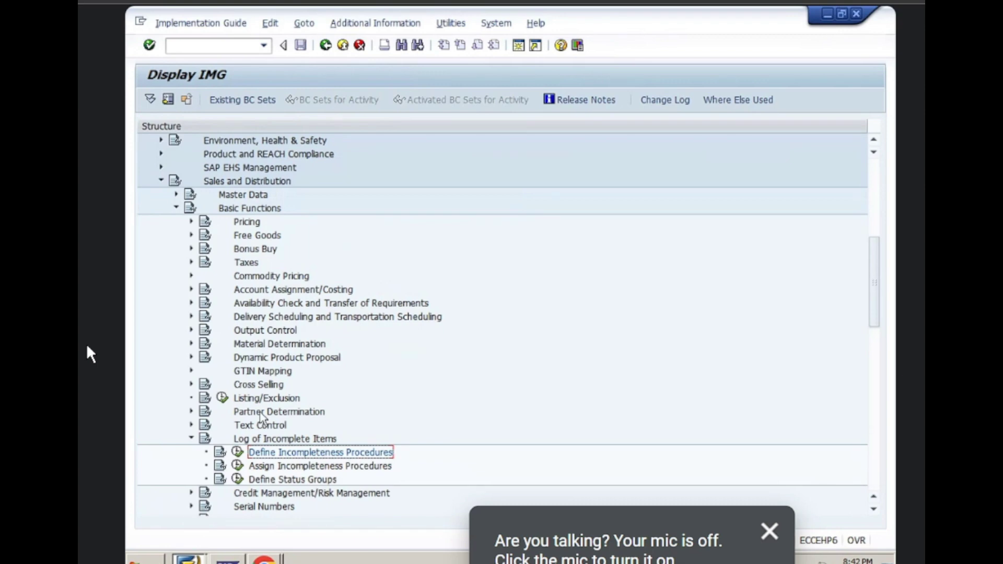
# Step: Reopen Define Incompleteness Procedures and display the fields of procedure 11 (Sales Order) in group A (Sales - Header)
pyautogui.click(238, 453)
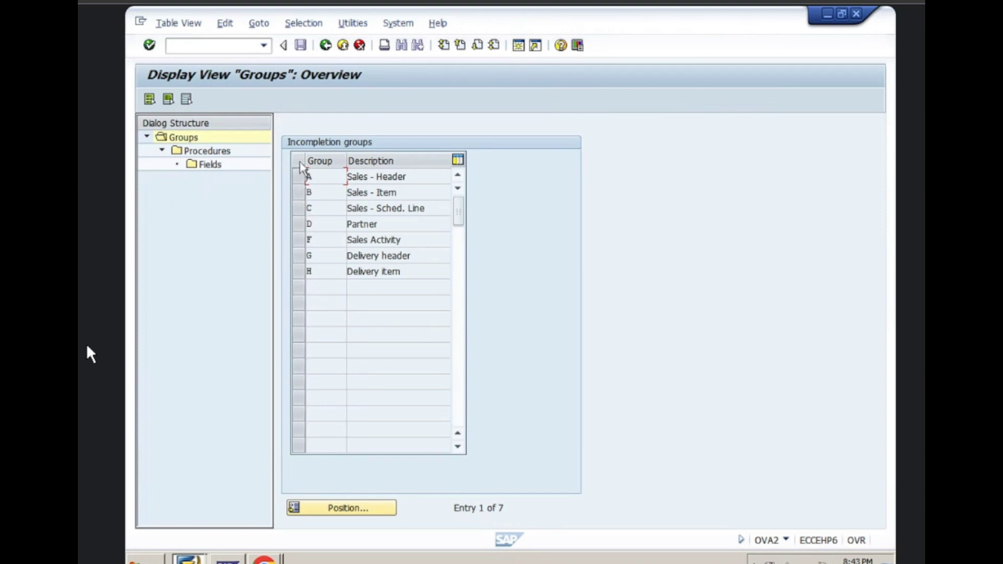
pyautogui.click(298, 178)
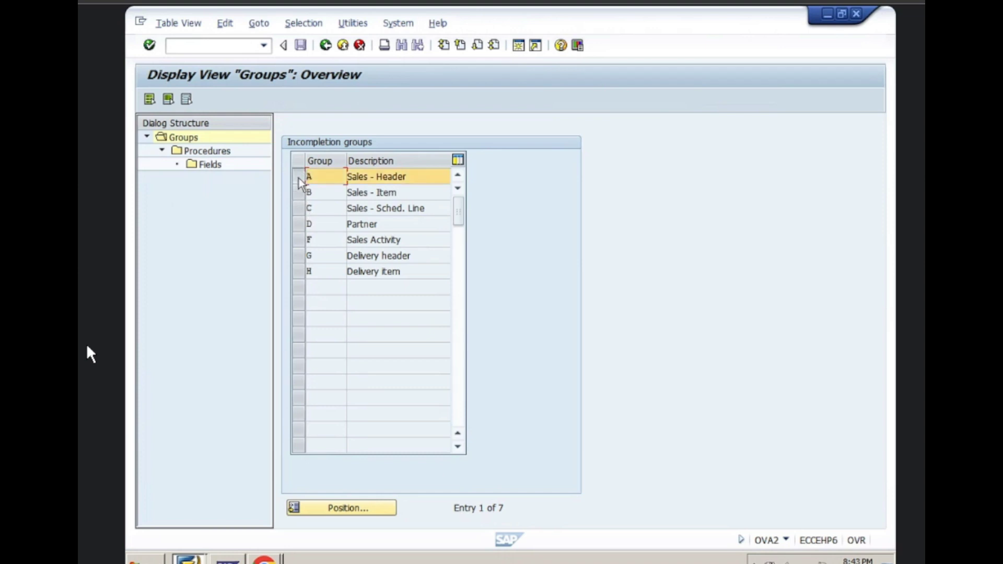
pyautogui.click(224, 152)
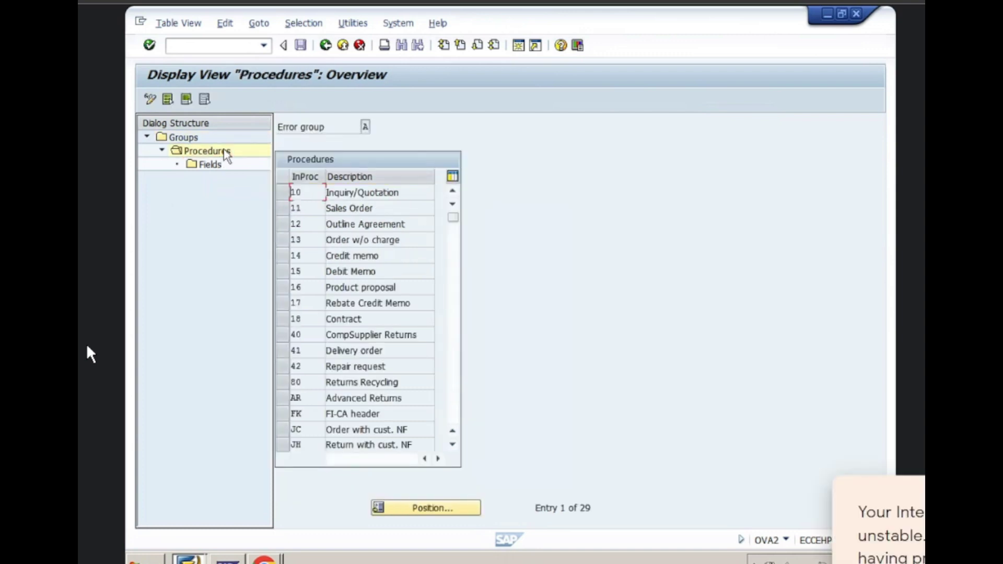
pyautogui.click(225, 152)
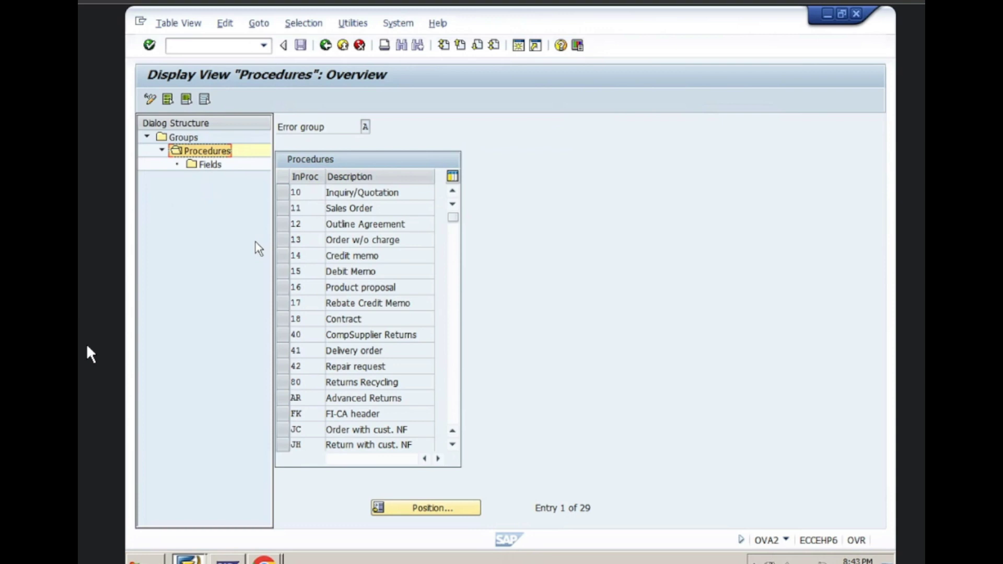
pyautogui.click(283, 212)
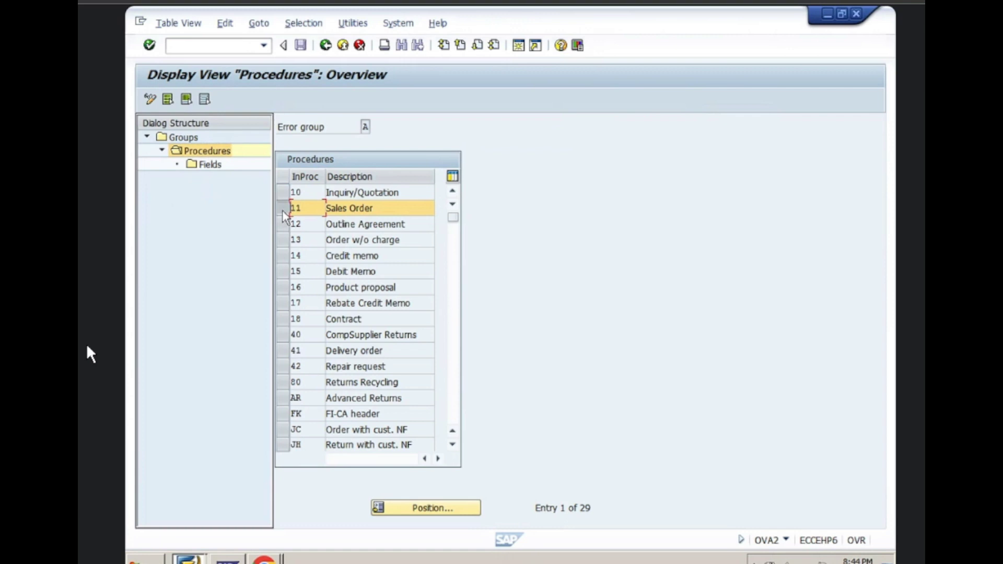
pyautogui.click(232, 170)
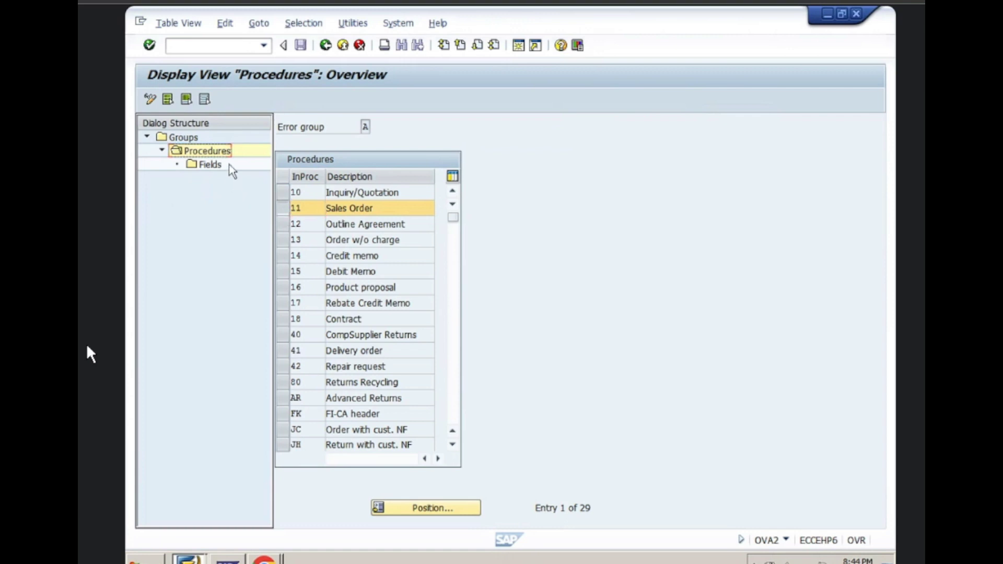
pyautogui.doubleClick(211, 166)
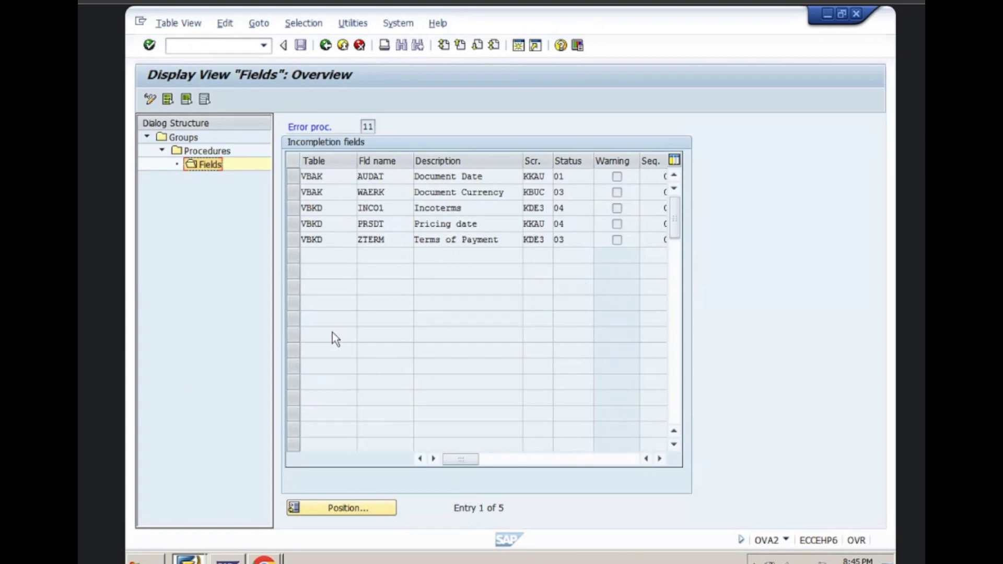
# Step: Switch to WhatsApp, read the new messages in the SAP SD Batch 3 group chat, and return to SAP
pyautogui.hotkey('alt', 'Tab')
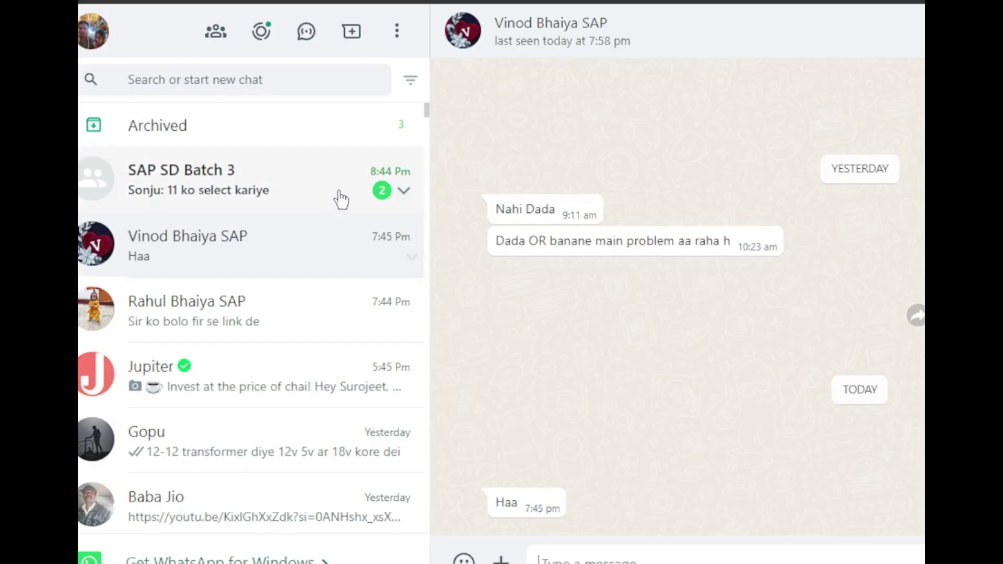
pyautogui.click(333, 195)
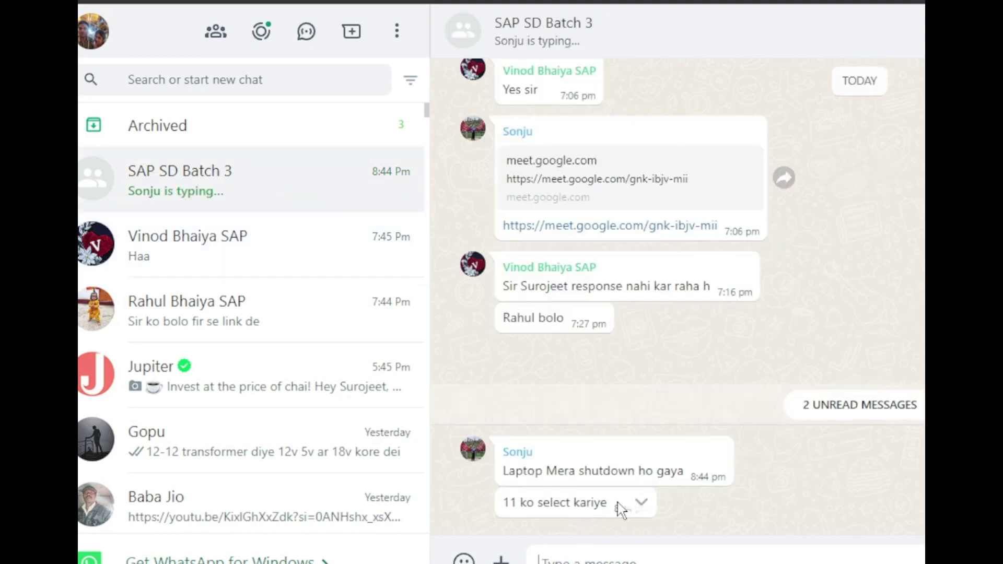
pyautogui.hotkey('alt', 'Tab')
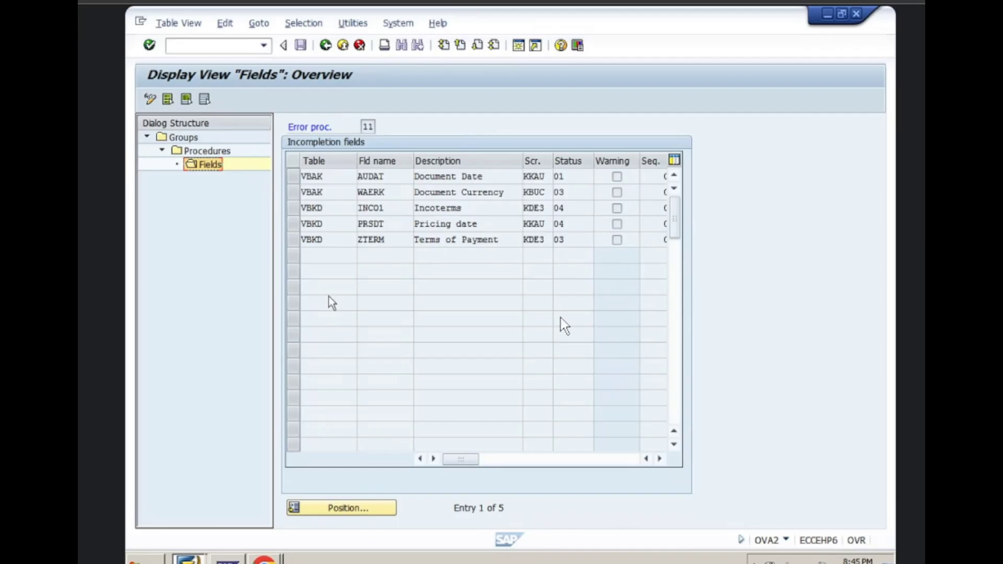
pyautogui.moveTo(445, 281)
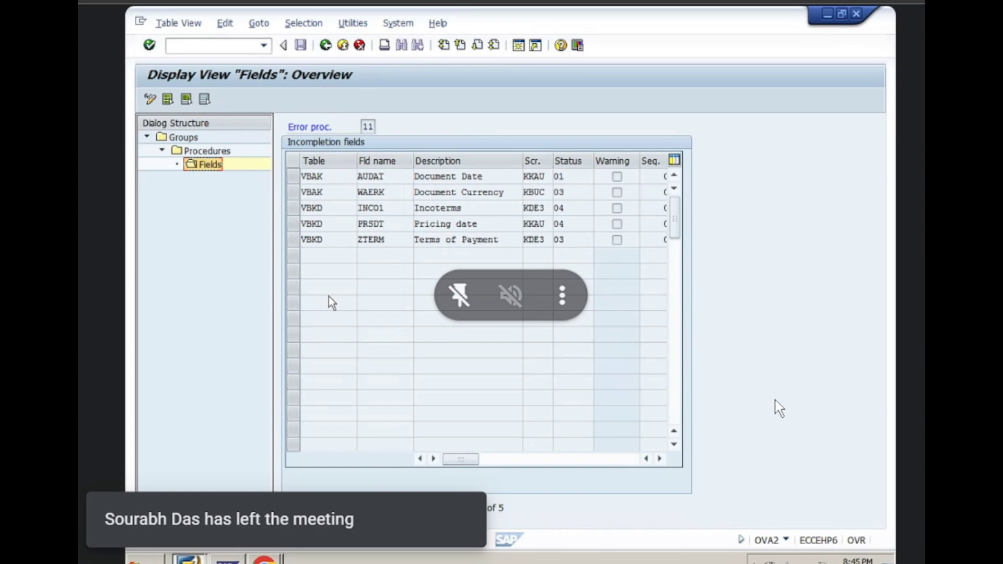
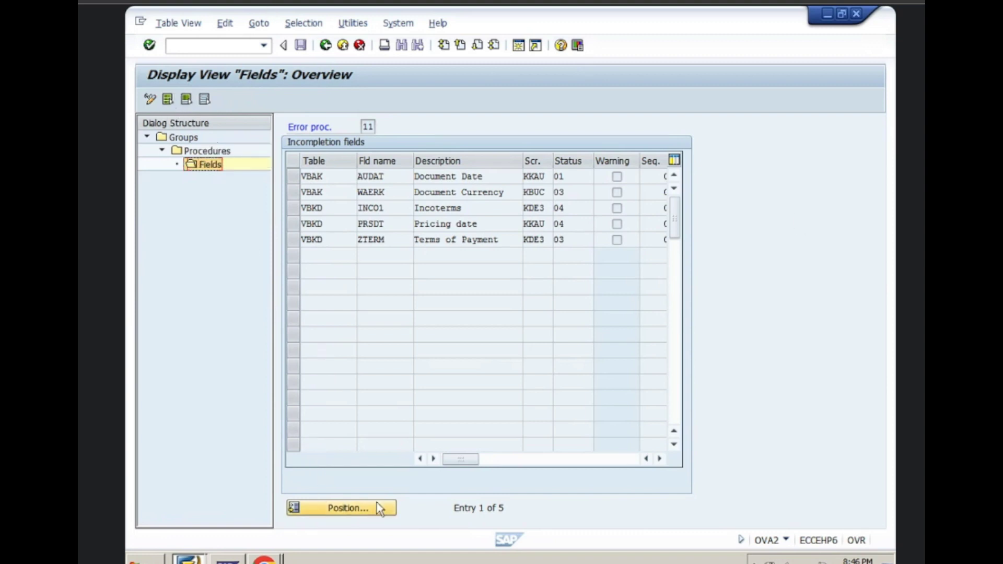
pyautogui.hotkey('alt', 'Tab')
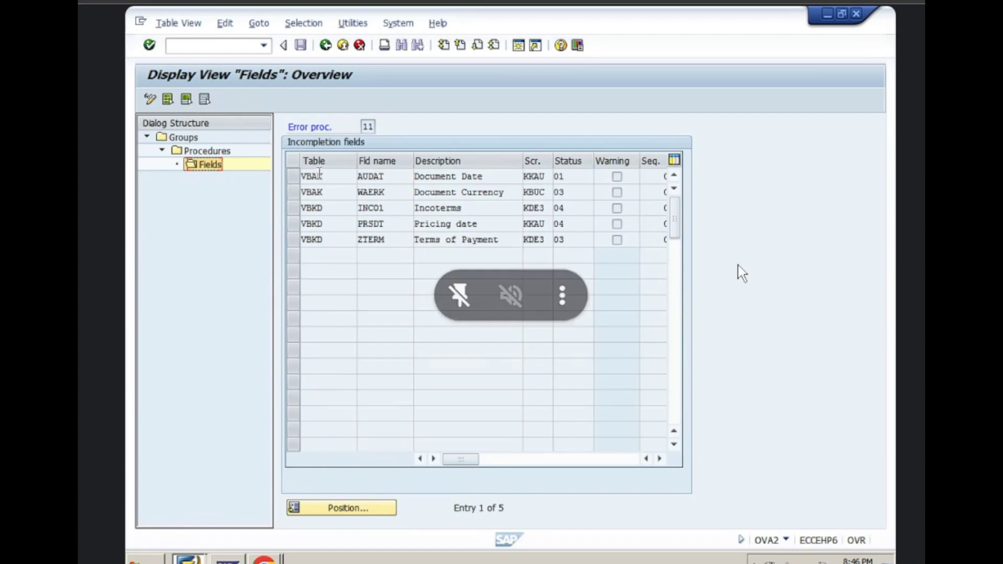
pyautogui.hotkey('alt', 'Tab')
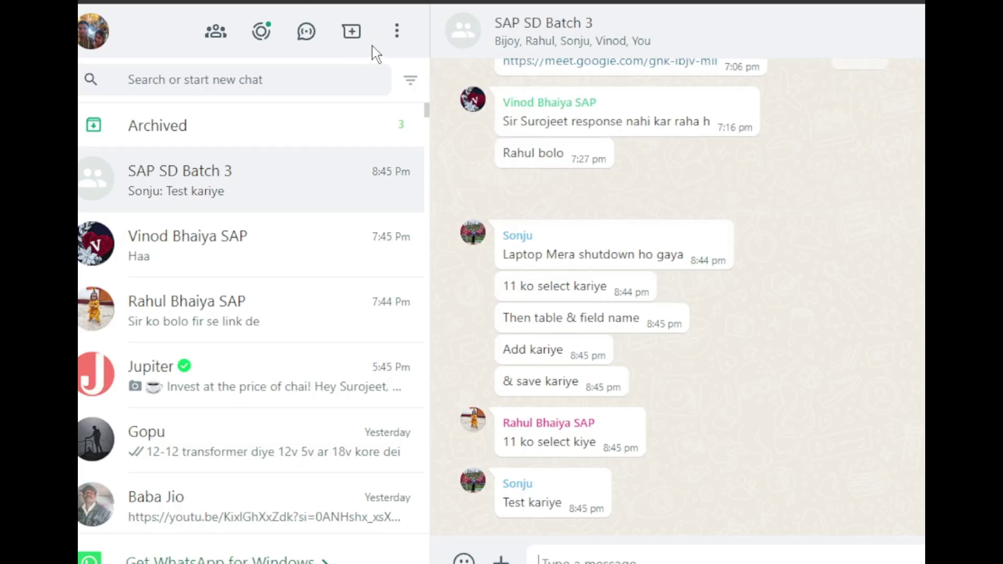
pyautogui.hotkey('alt', 'Tab')
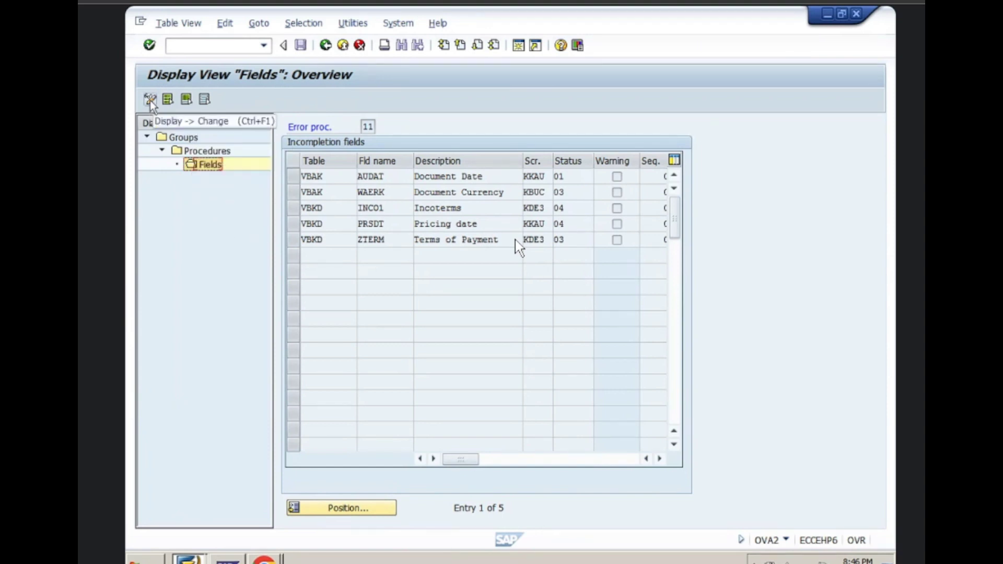
# Step: Reopen the fields of procedure 11 (Sales Order) in change mode, start a new entry, and list the available screens for missing data
pyautogui.click(326, 46)
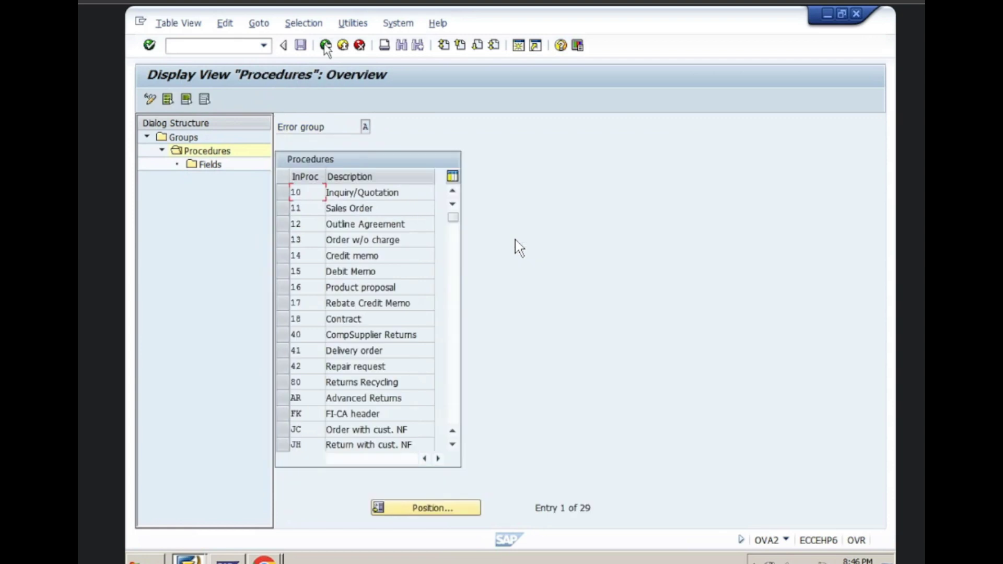
pyautogui.click(283, 209)
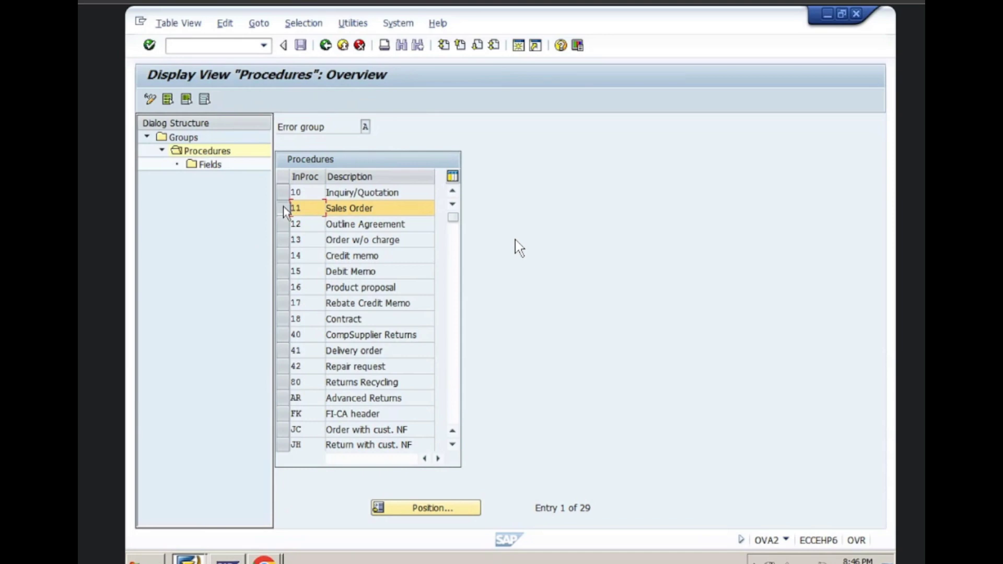
pyautogui.click(151, 101)
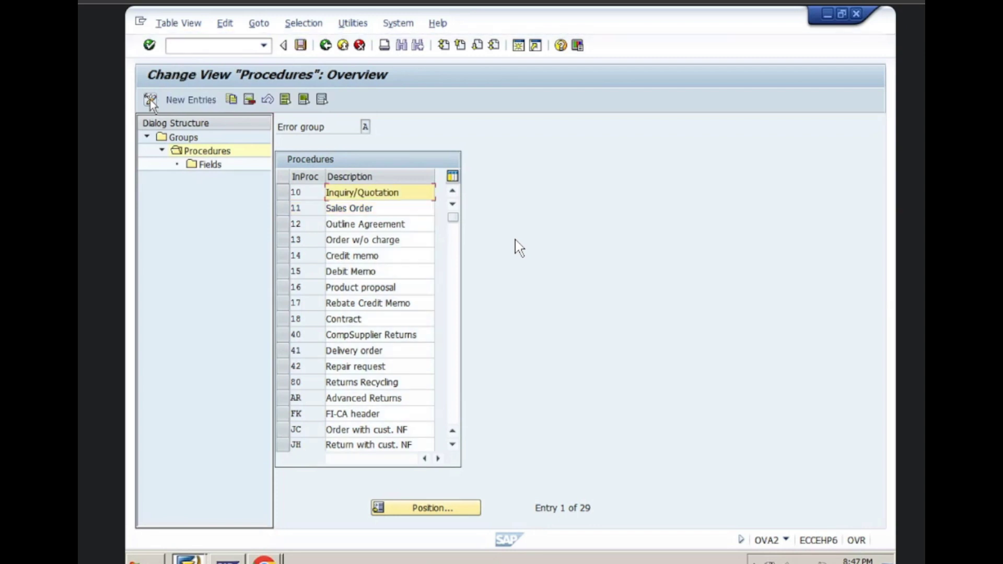
pyautogui.click(283, 210)
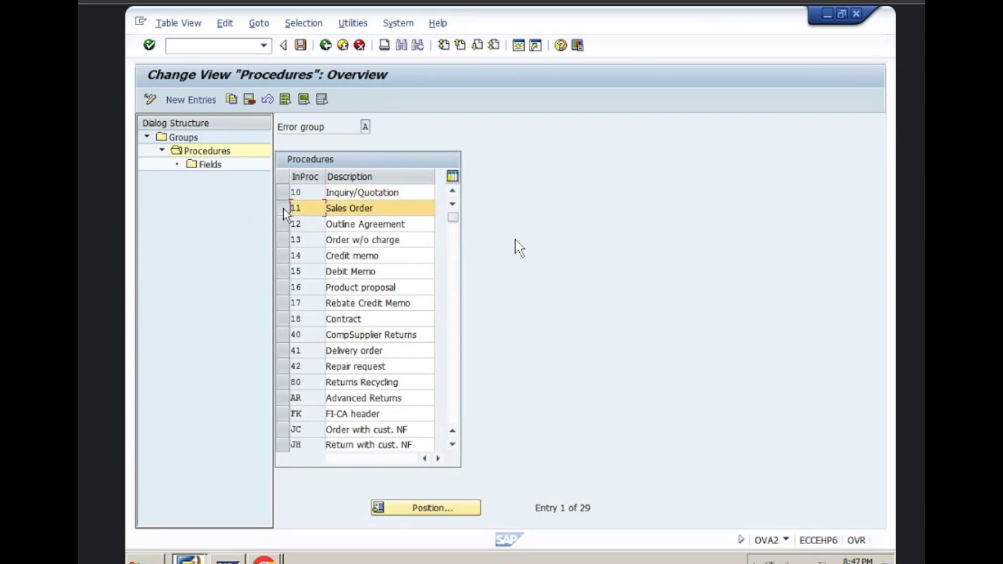
pyautogui.doubleClick(213, 165)
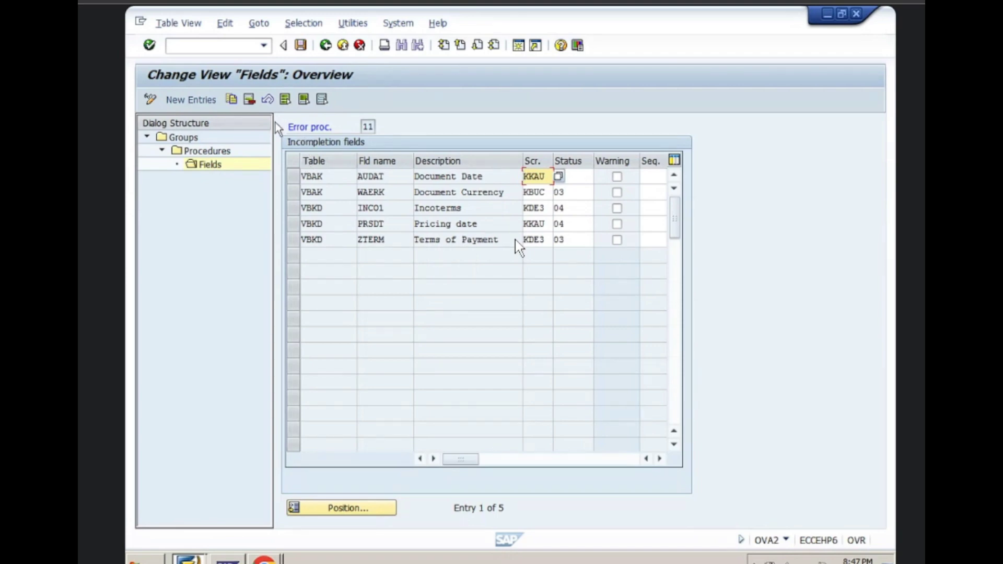
pyautogui.click(212, 100)
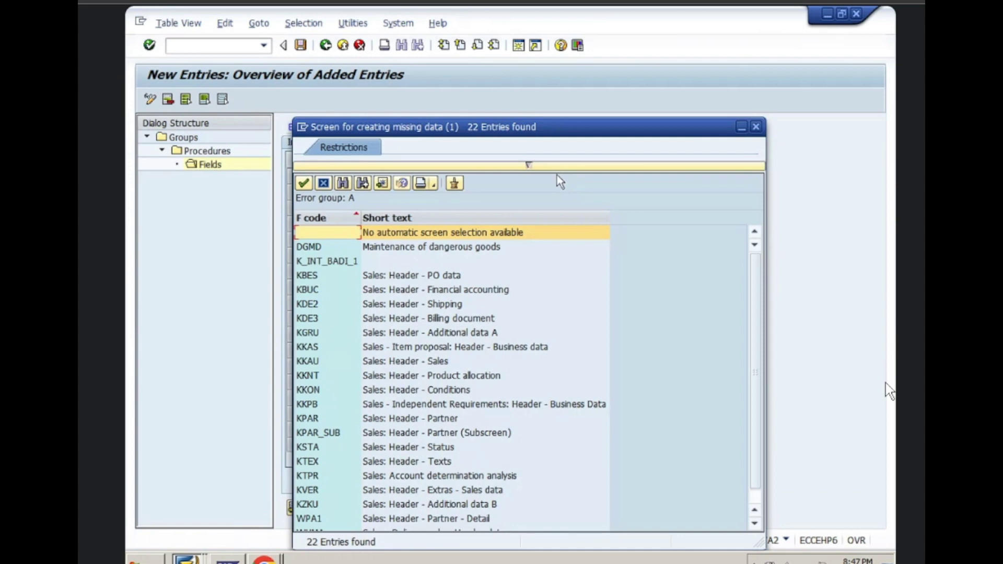
# Step: Check the account assignment group in the standard order's header accounting data, display the incompletion log, and dismiss the Internet Explorer security warning
pyautogui.moveTo(804, 397)
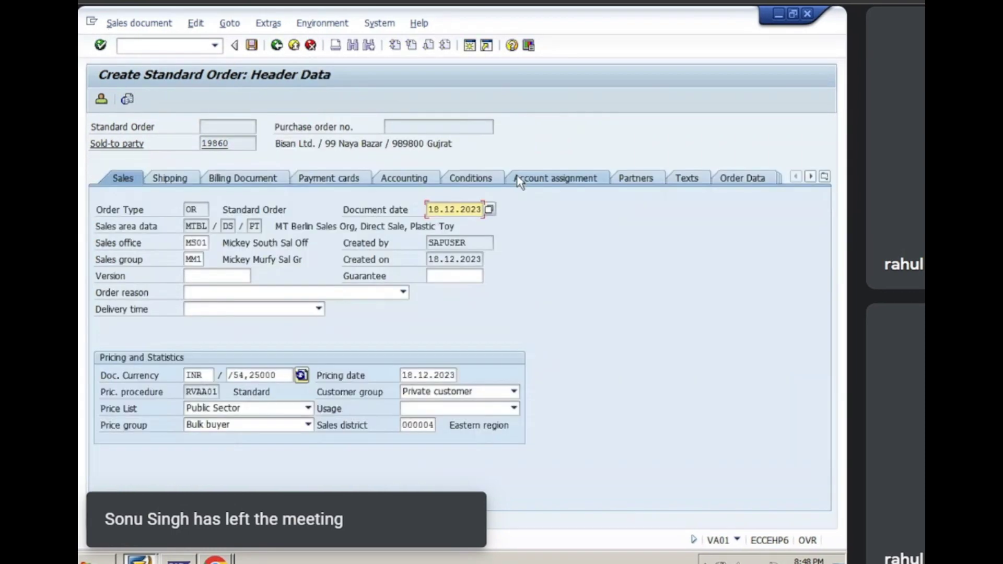
pyautogui.click(405, 178)
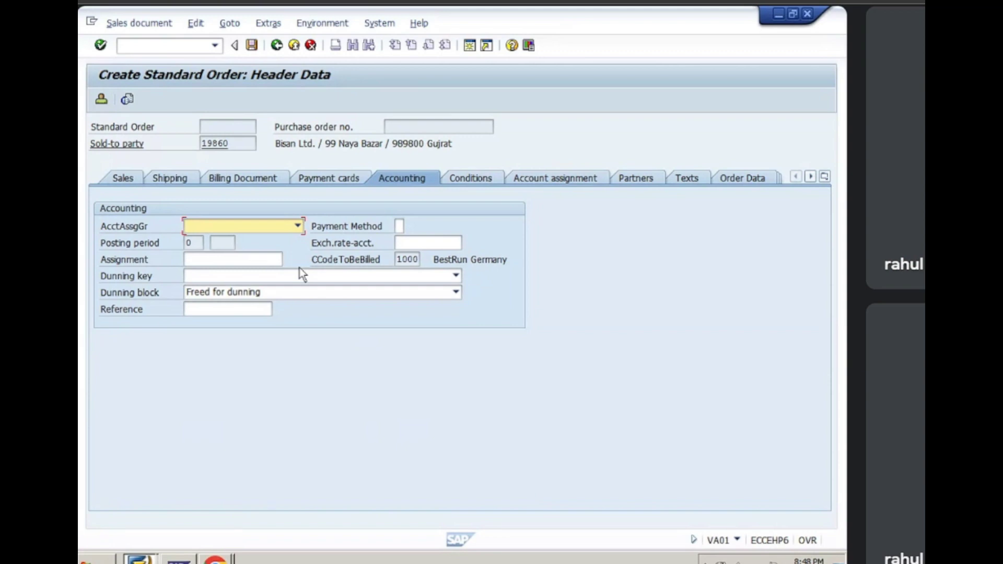
pyautogui.click(195, 23)
pyautogui.click(213, 208)
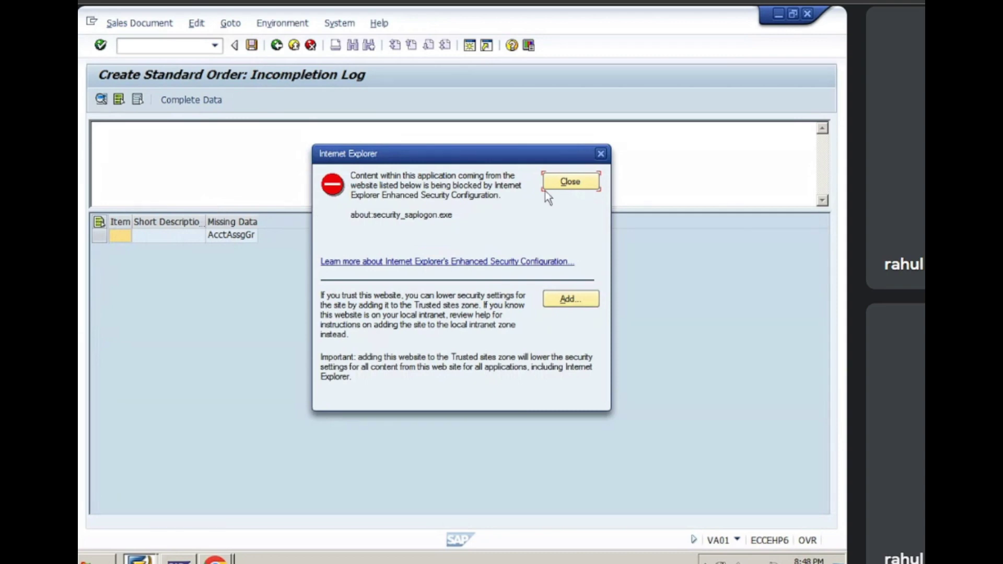
pyautogui.click(560, 182)
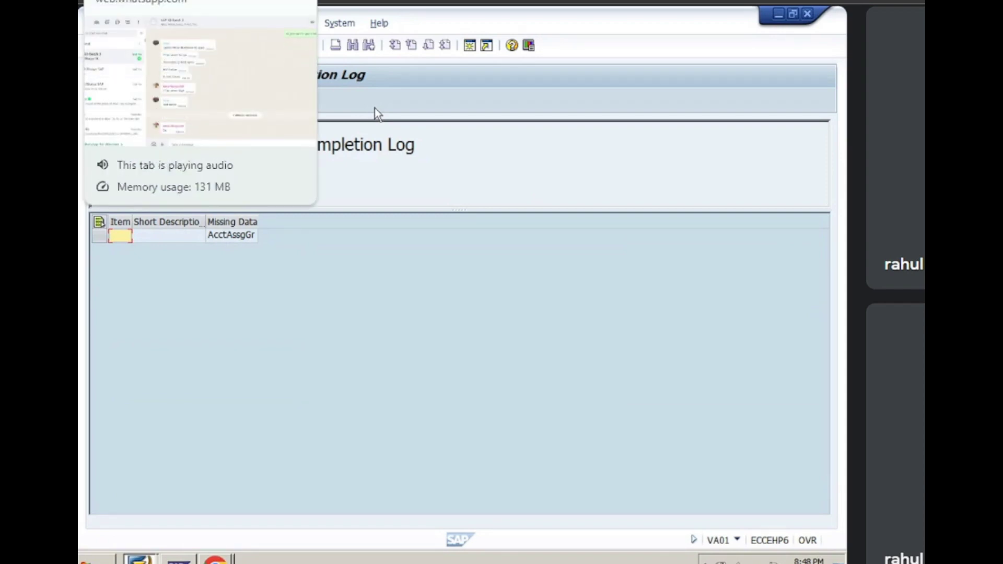
# Step: Switch to WhatsApp, send "ho ra sir" and "kam kr ra hai" to the SAP SD Batch 3 group, and return to SAP
pyautogui.click(167, 1)
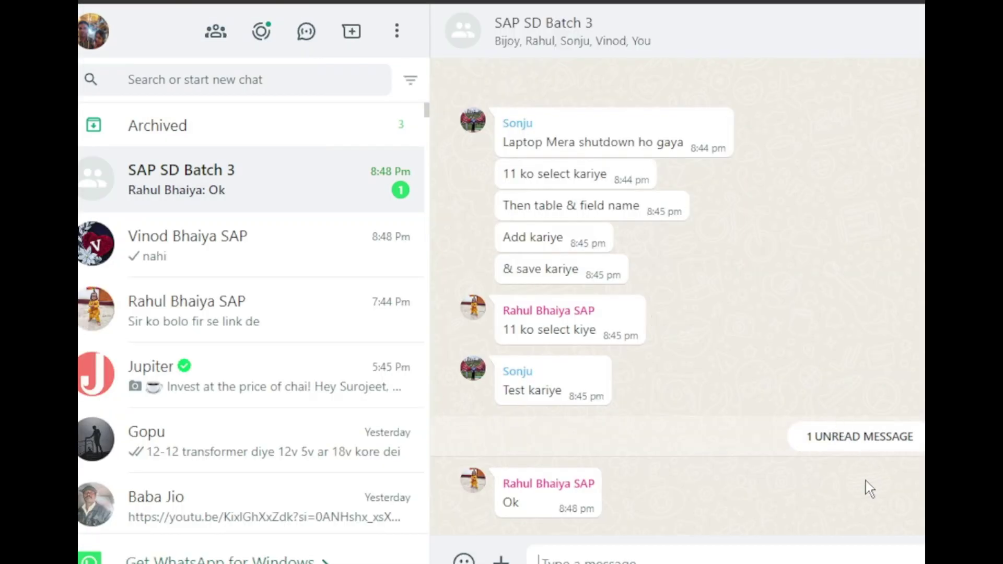
pyautogui.write('ho ')
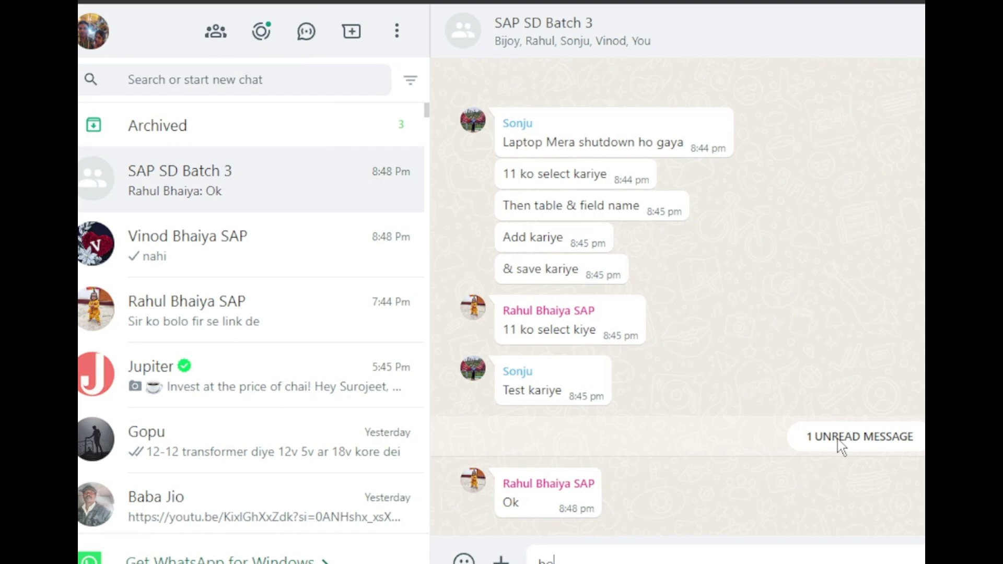
pyautogui.write('ra sir')
pyautogui.press('Return')
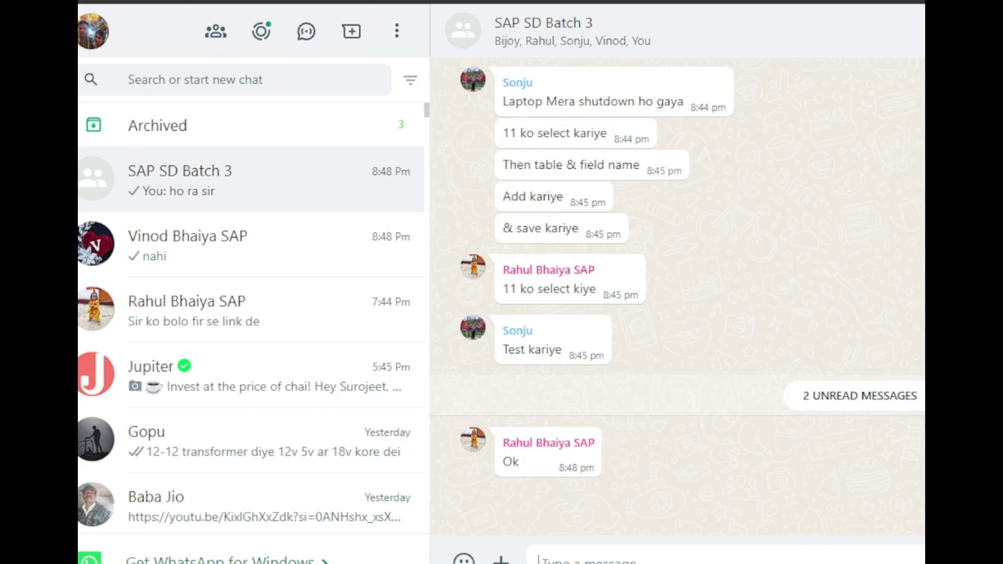
pyautogui.write('ka')
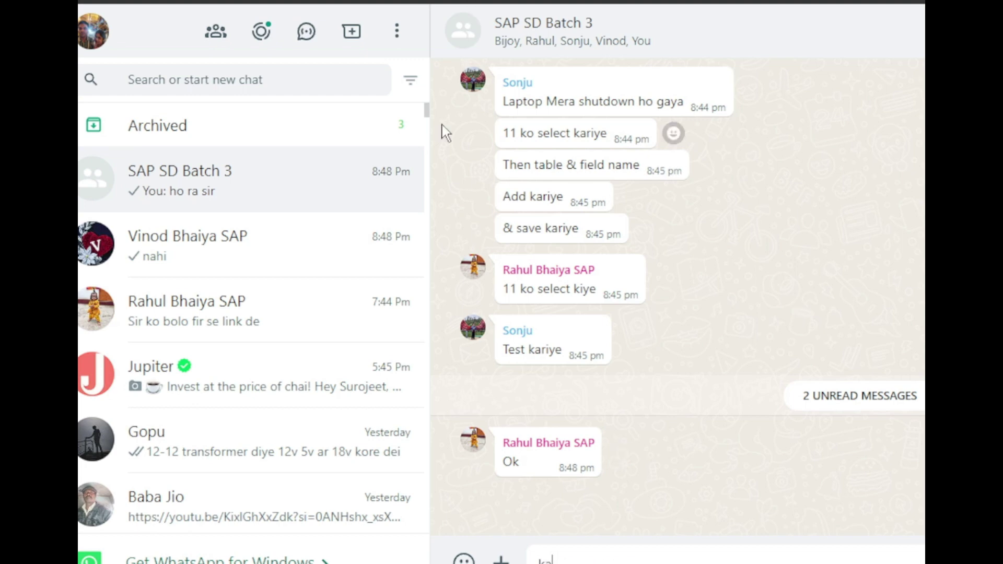
pyautogui.write('m kr')
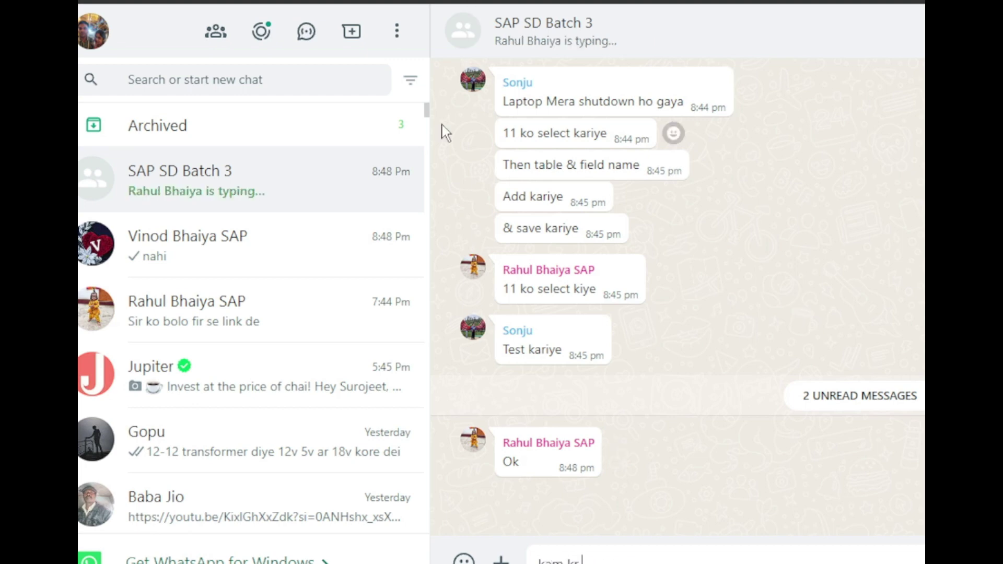
pyautogui.write(' ra hai')
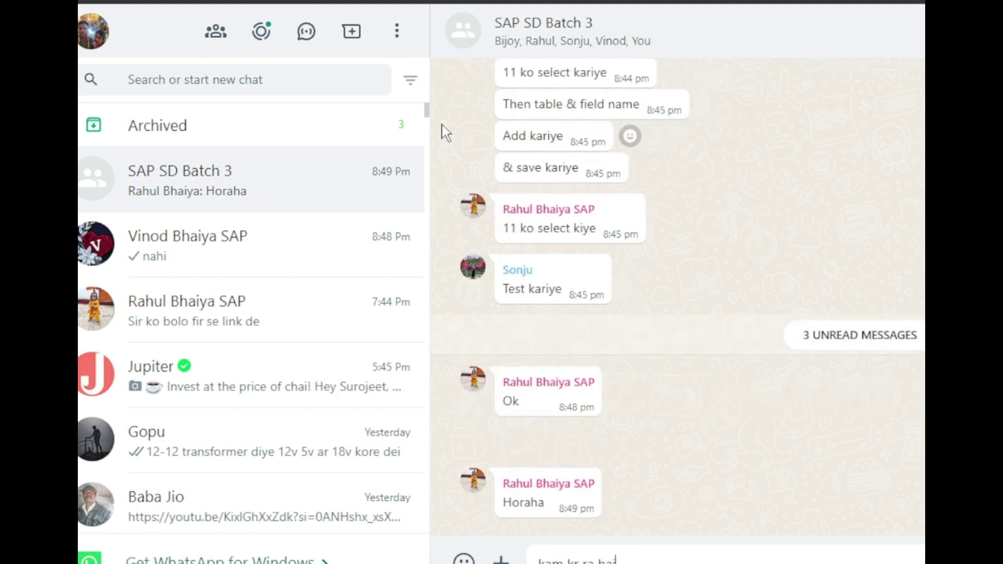
pyautogui.press('Return')
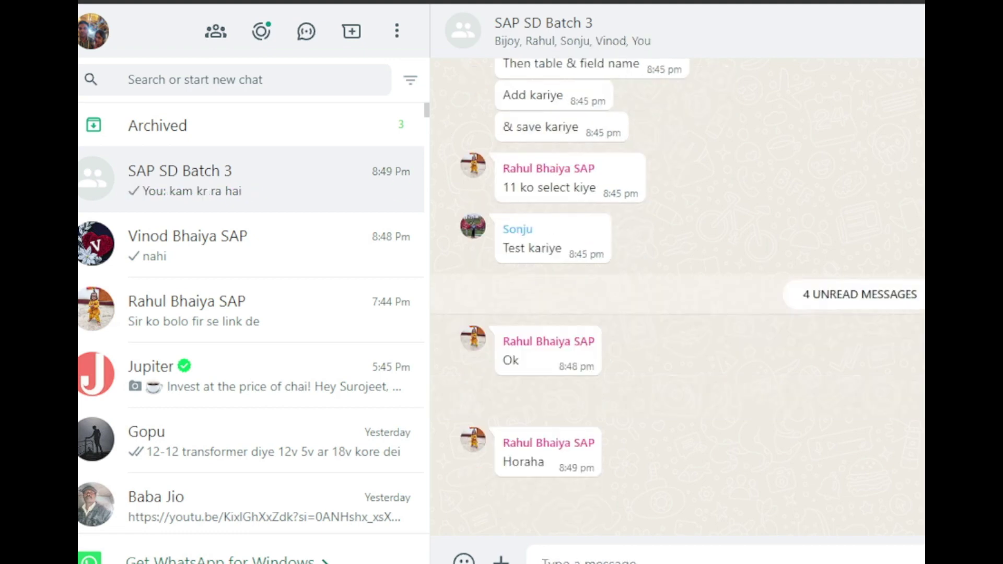
pyautogui.hotkey('alt', 'Tab')
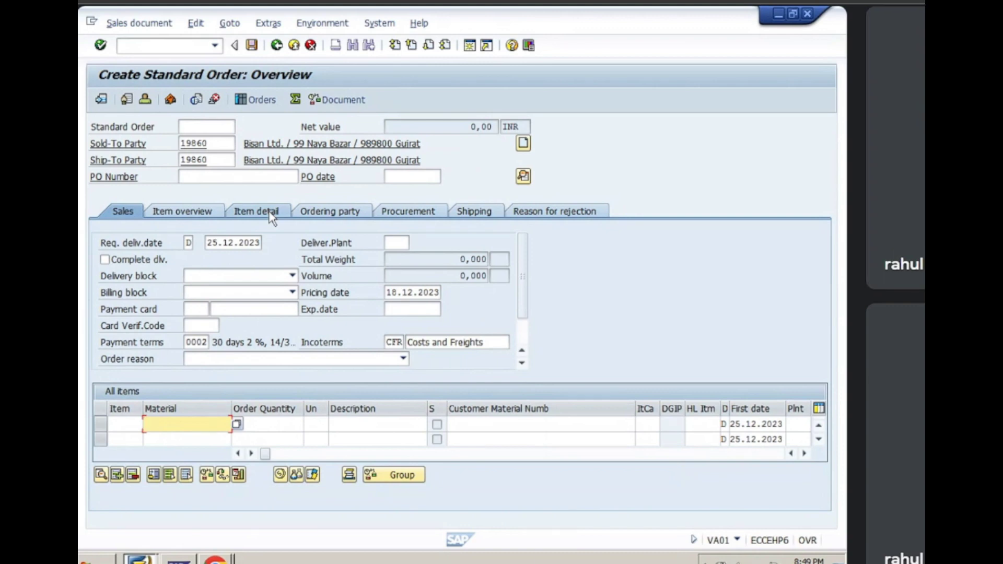
pyautogui.moveTo(311, 560)
pyautogui.click(313, 510)
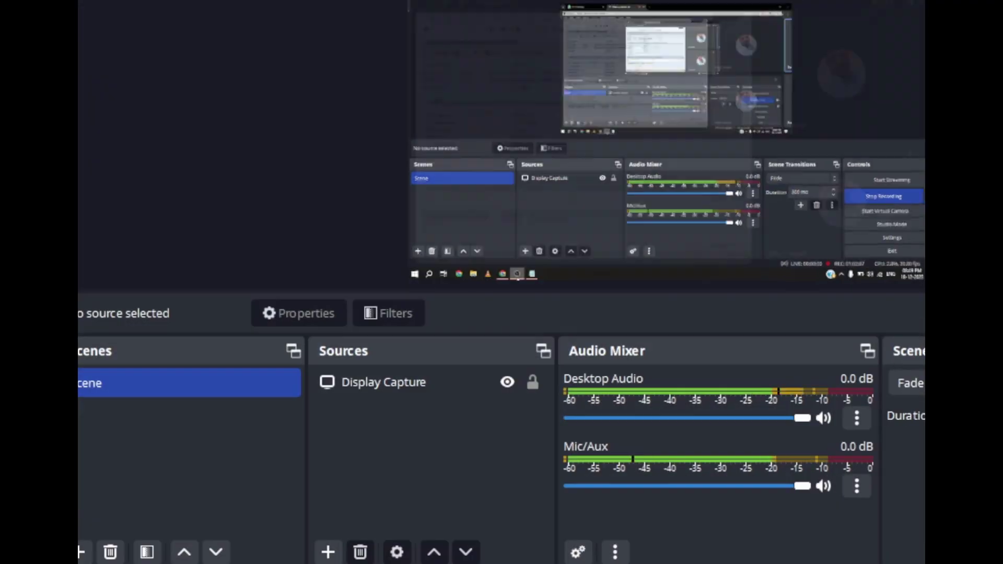